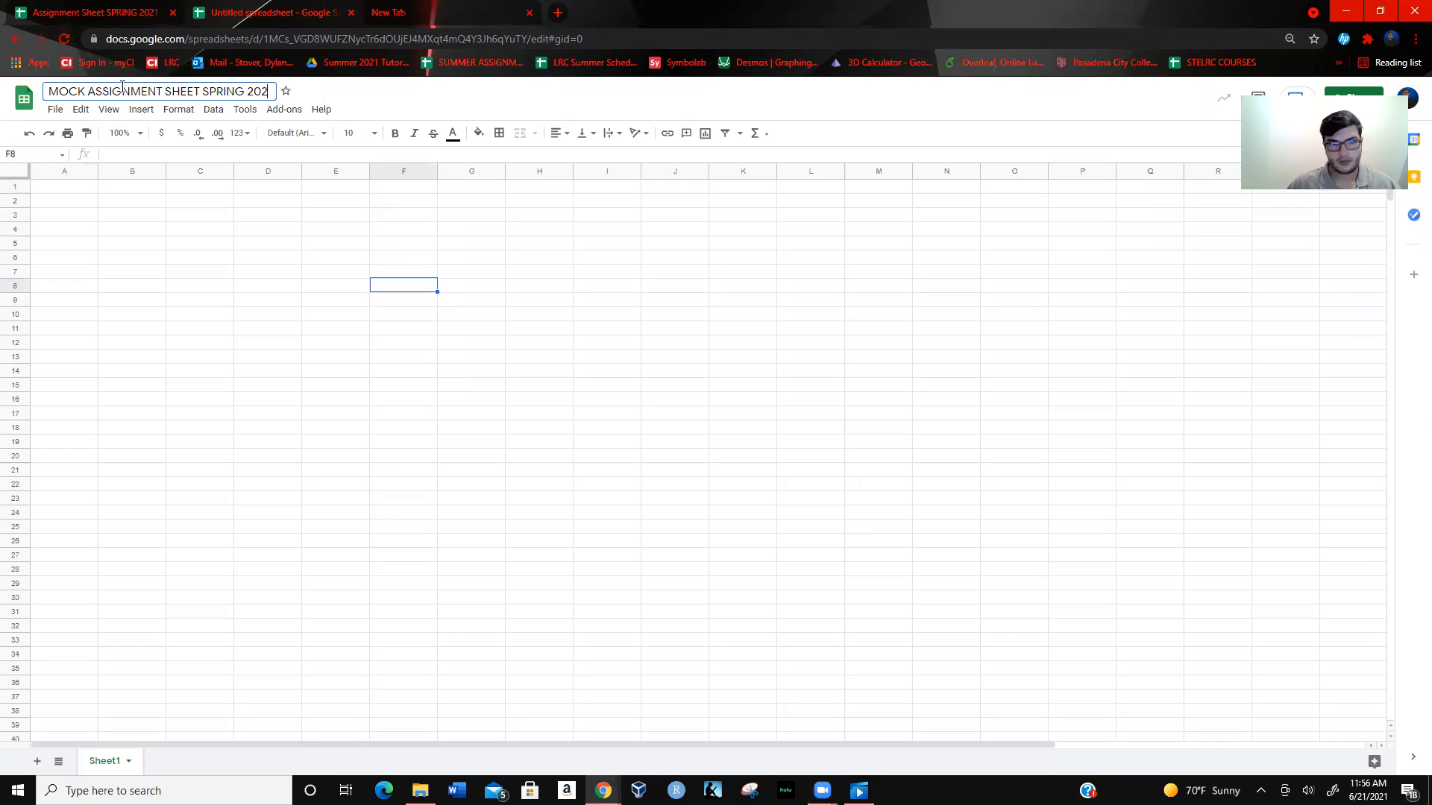
# - Rename the spreadsheet as MOCK ASSIGNMENT SHEET SPRING 2021
pyautogui.click(205, 217)
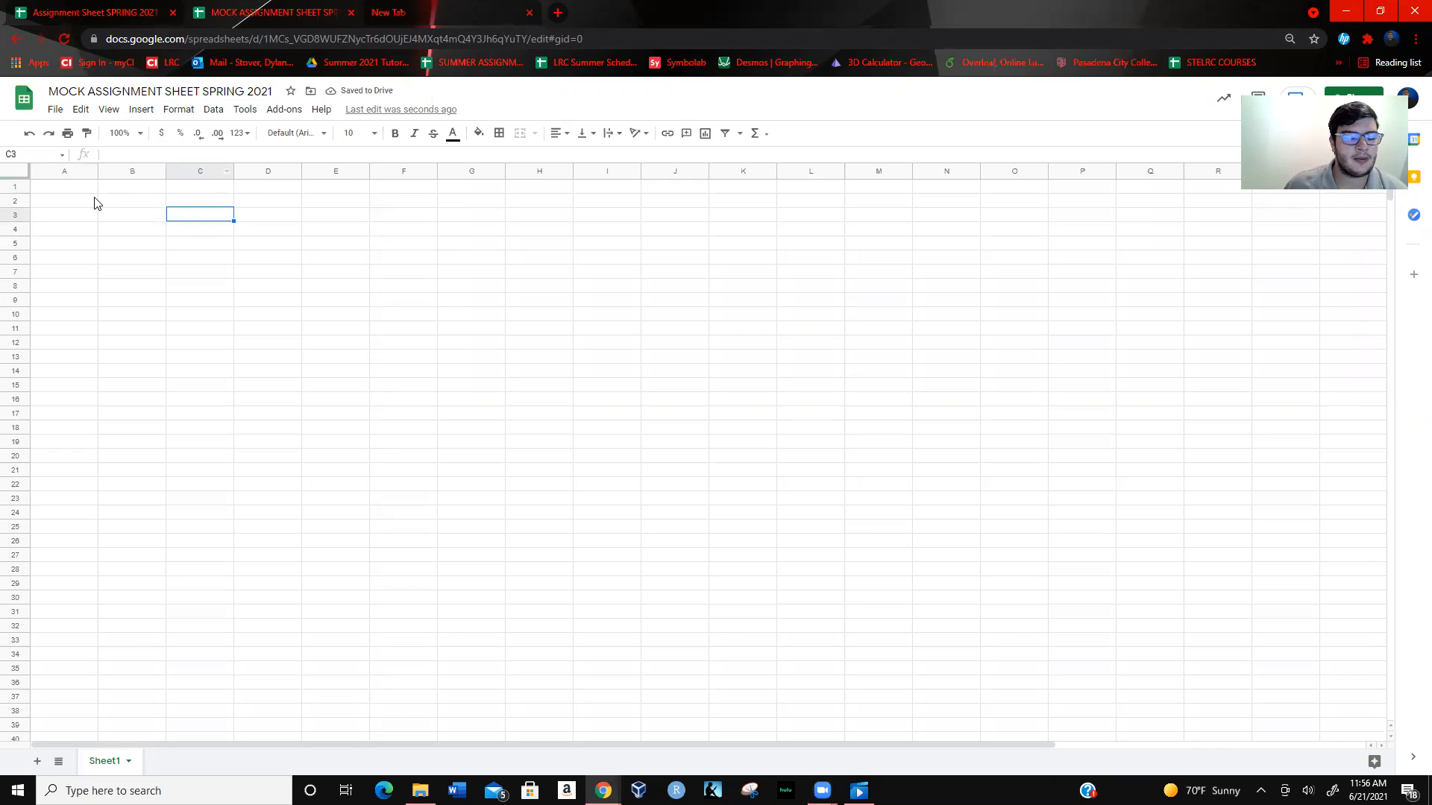
pyautogui.moveTo(75, 187); pyautogui.dragTo(1213, 188)
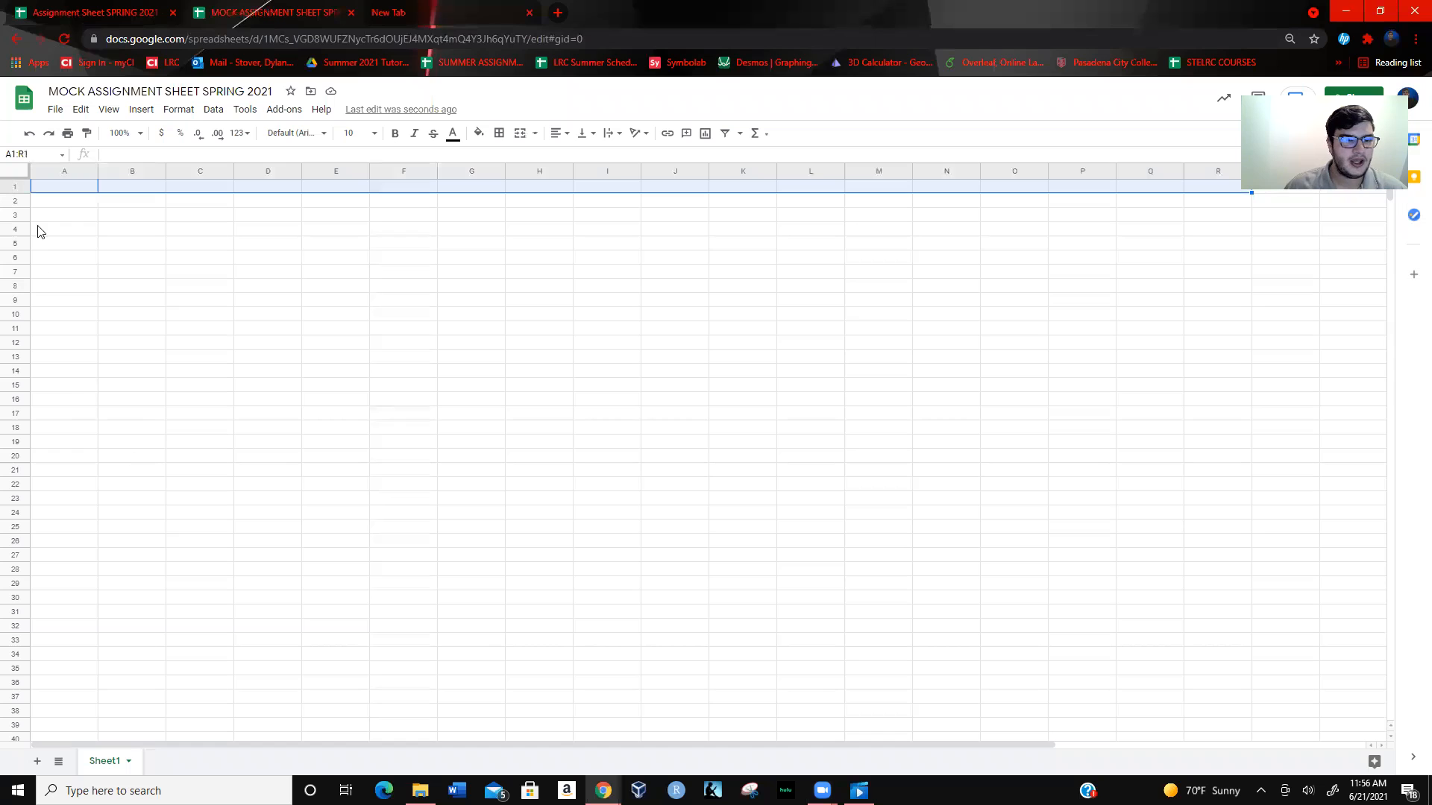
pyautogui.click(87, 231)
pyautogui.moveTo(79, 186); pyautogui.dragTo(96, 701)
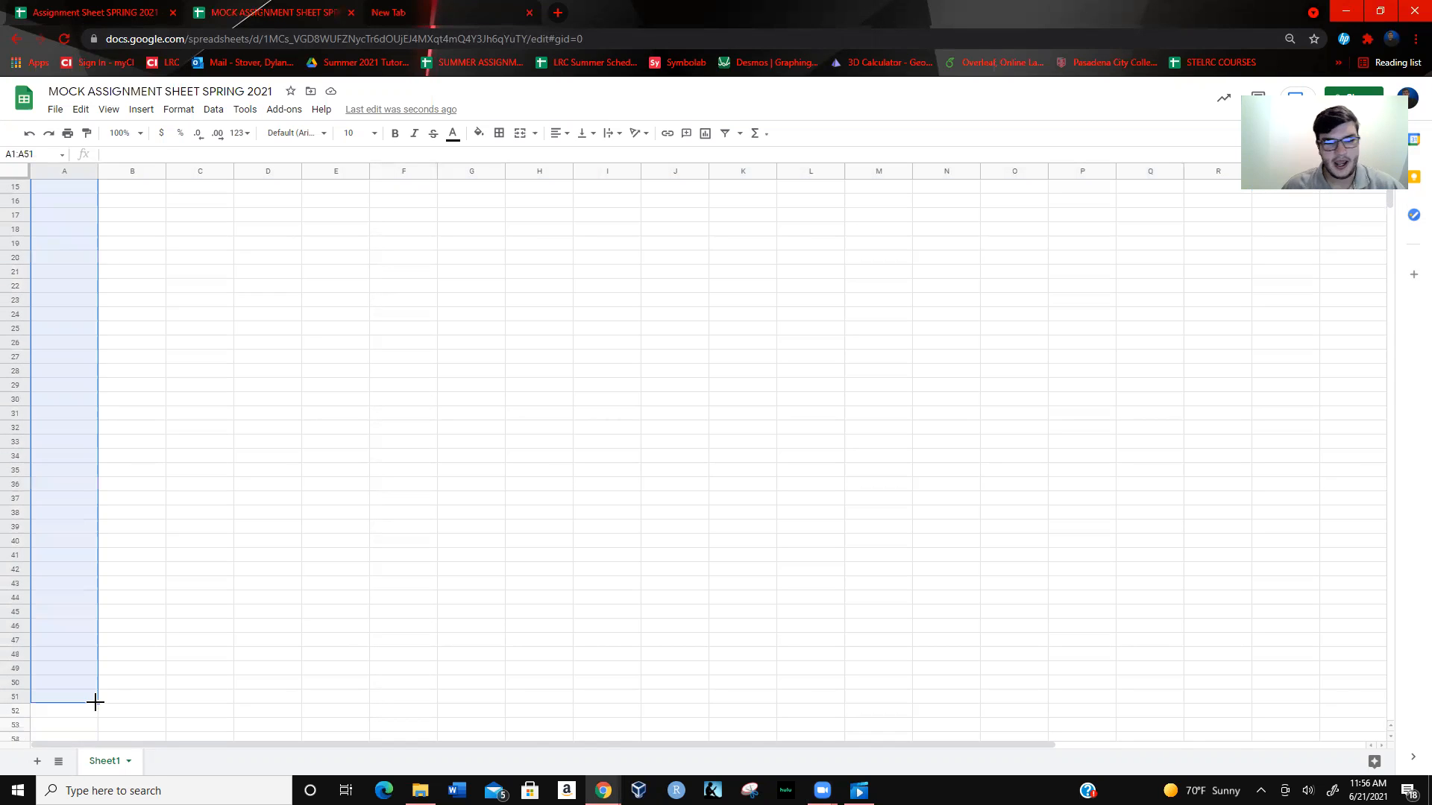
pyautogui.scroll(3, 358, 485)
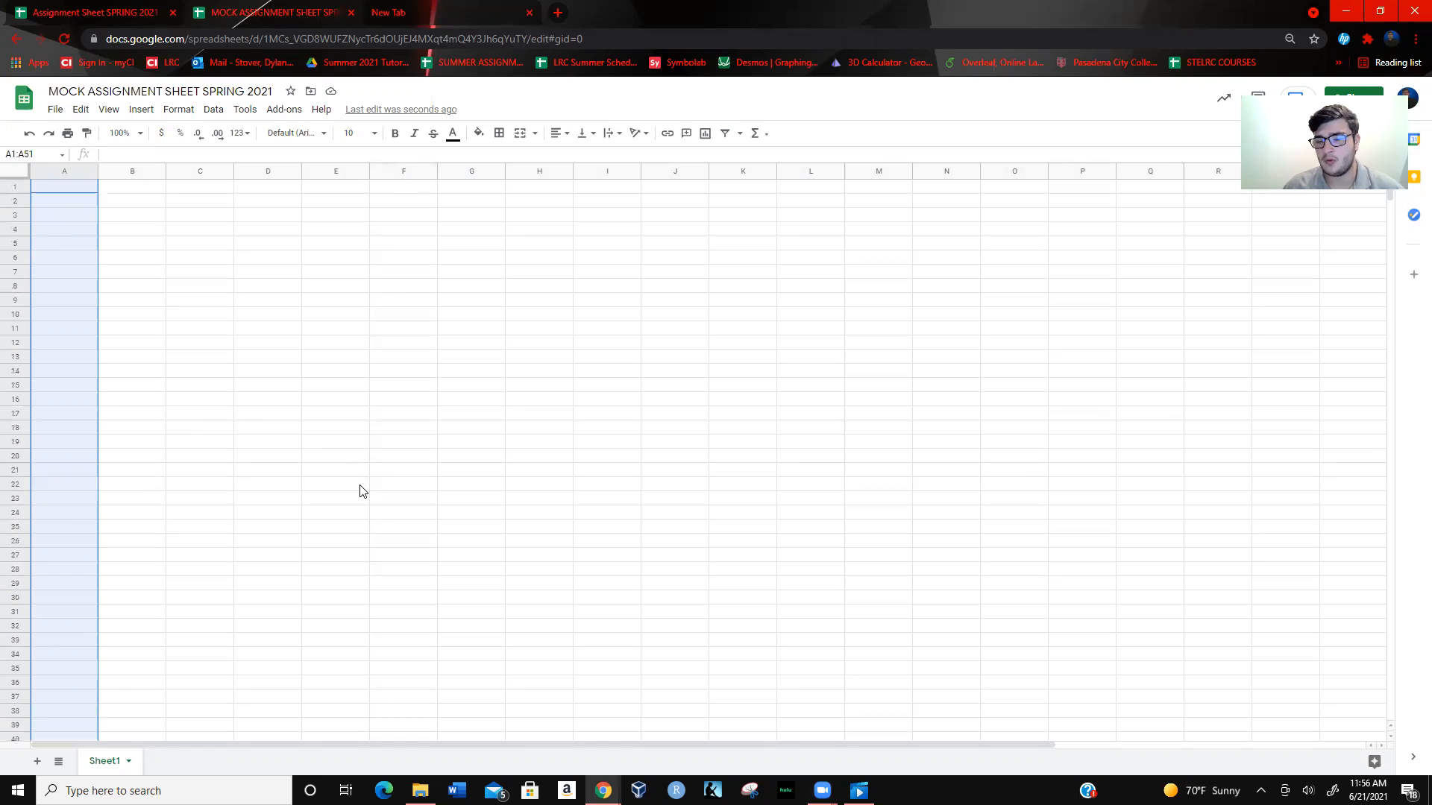
pyautogui.click(361, 461)
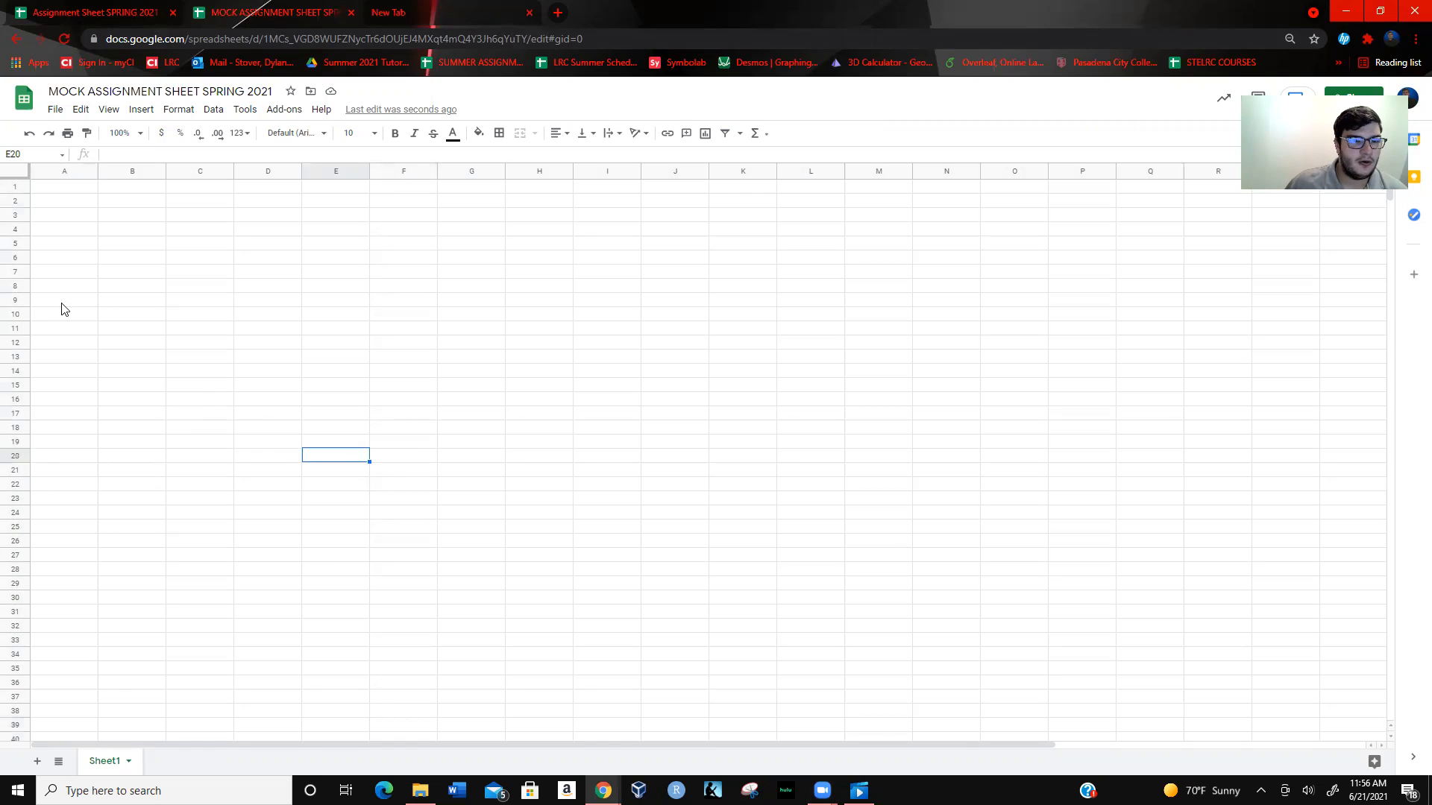
pyautogui.moveTo(68, 188); pyautogui.dragTo(82, 690)
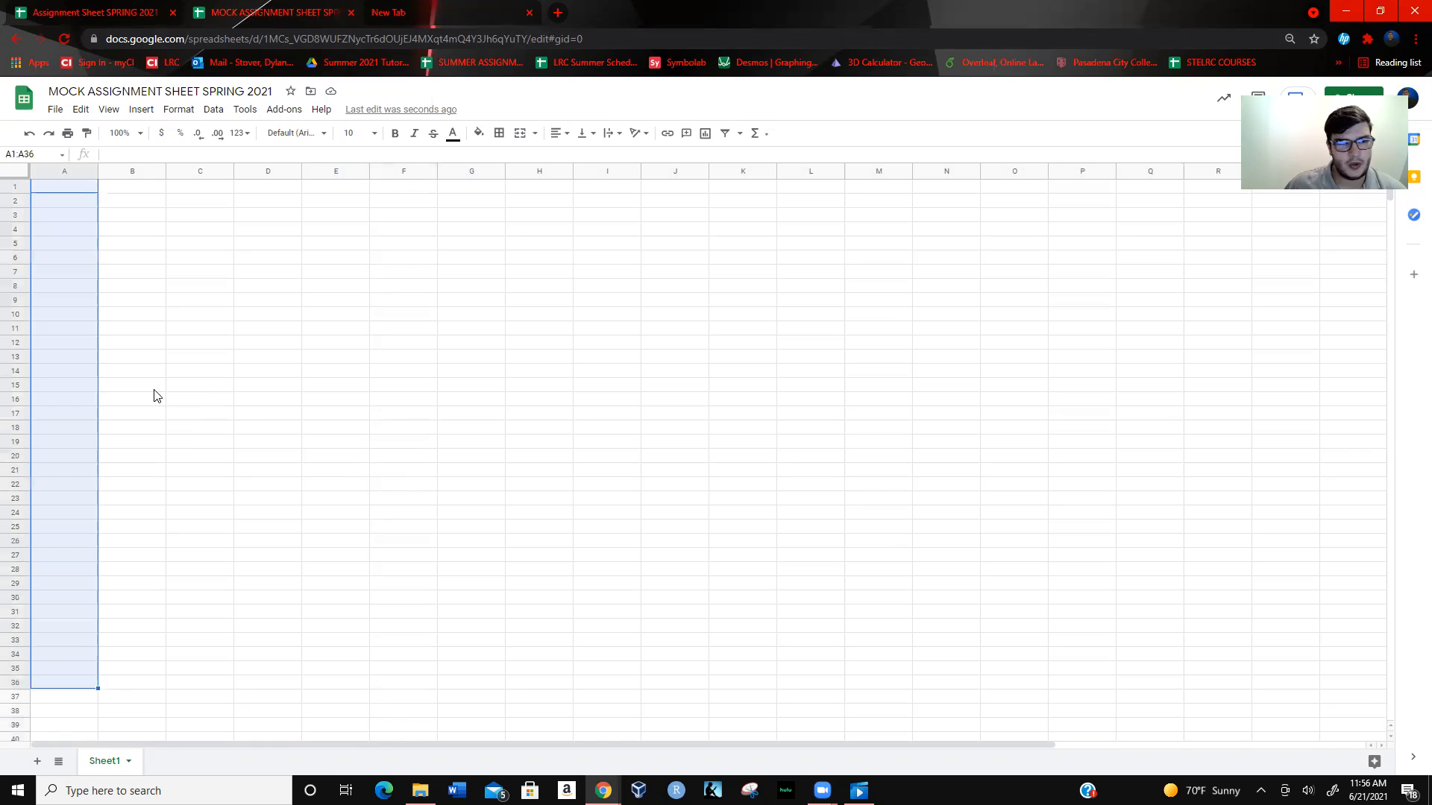
pyautogui.click(153, 388)
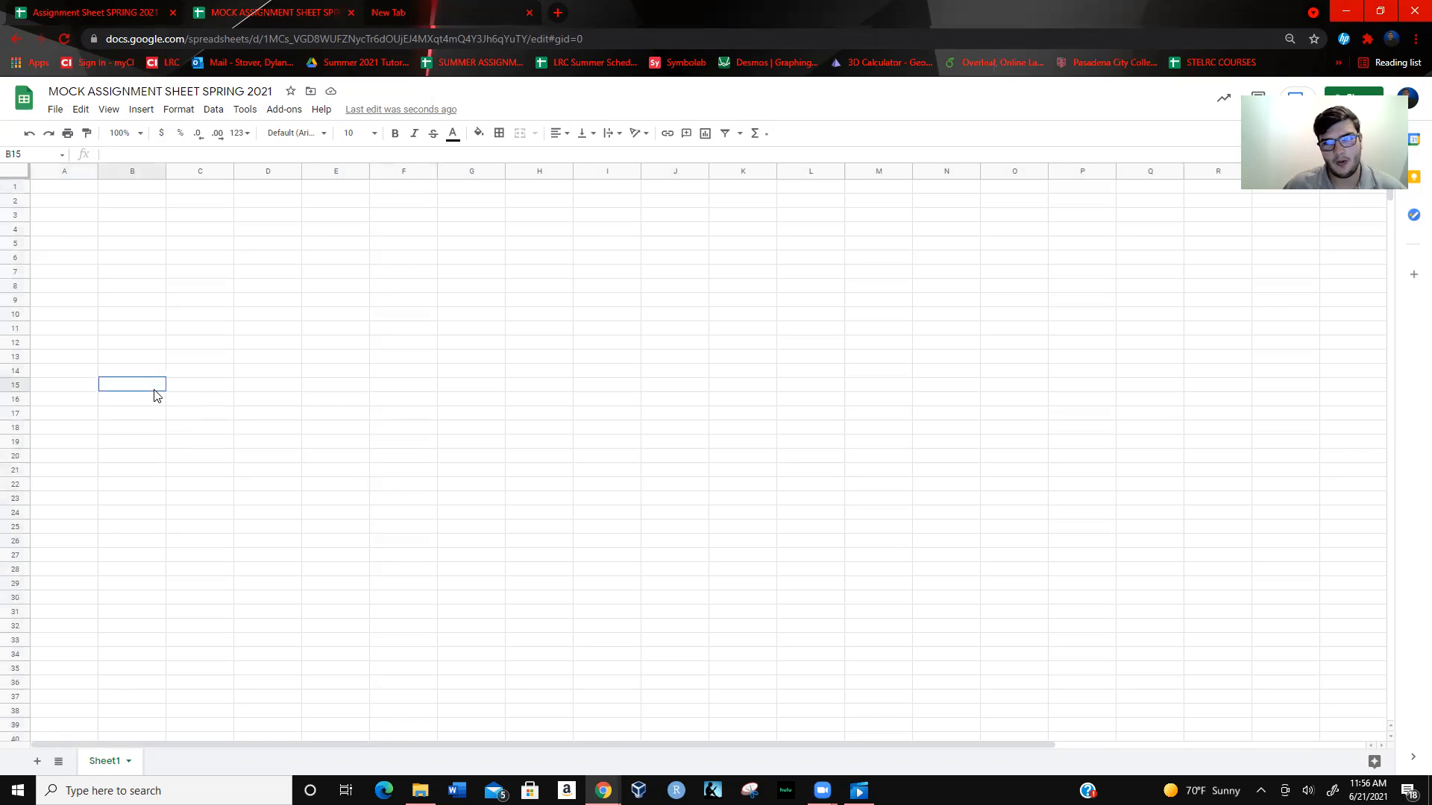
# - Enter the header Week/Course in cell A1
pyautogui.click(57, 190)
pyautogui.write('wEE')
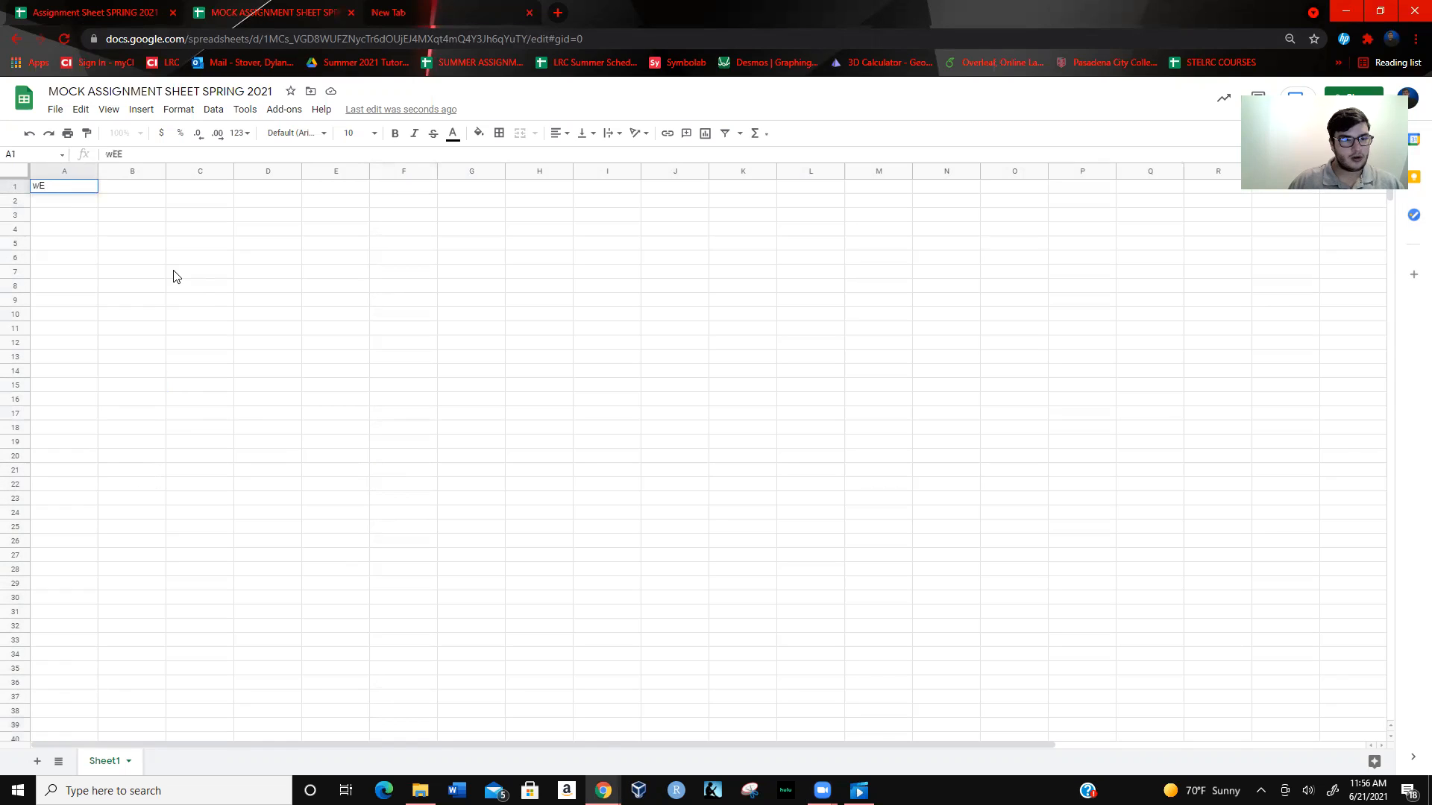
pyautogui.press('Escape')
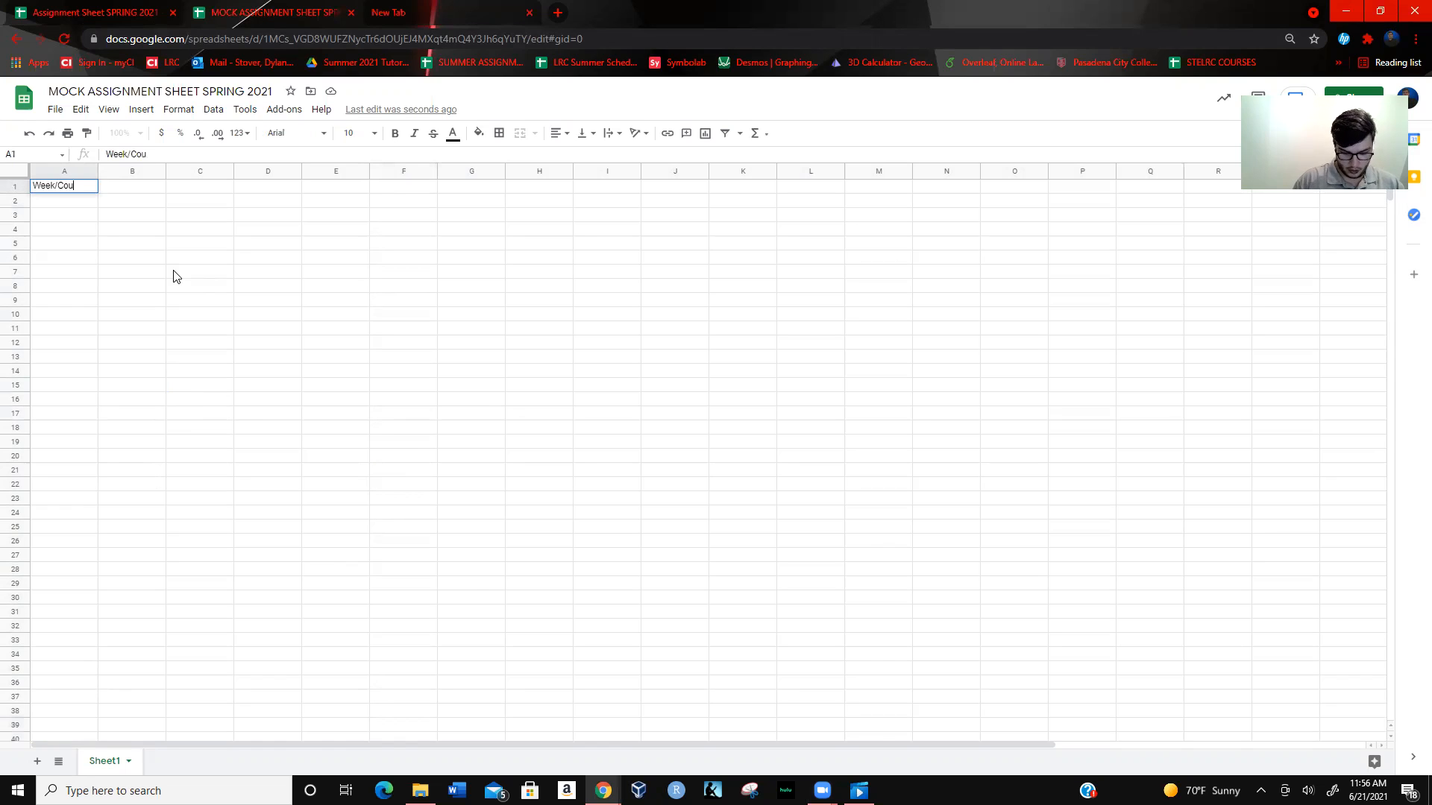
pyautogui.click(121, 286)
pyautogui.moveTo(128, 191); pyautogui.dragTo(316, 189)
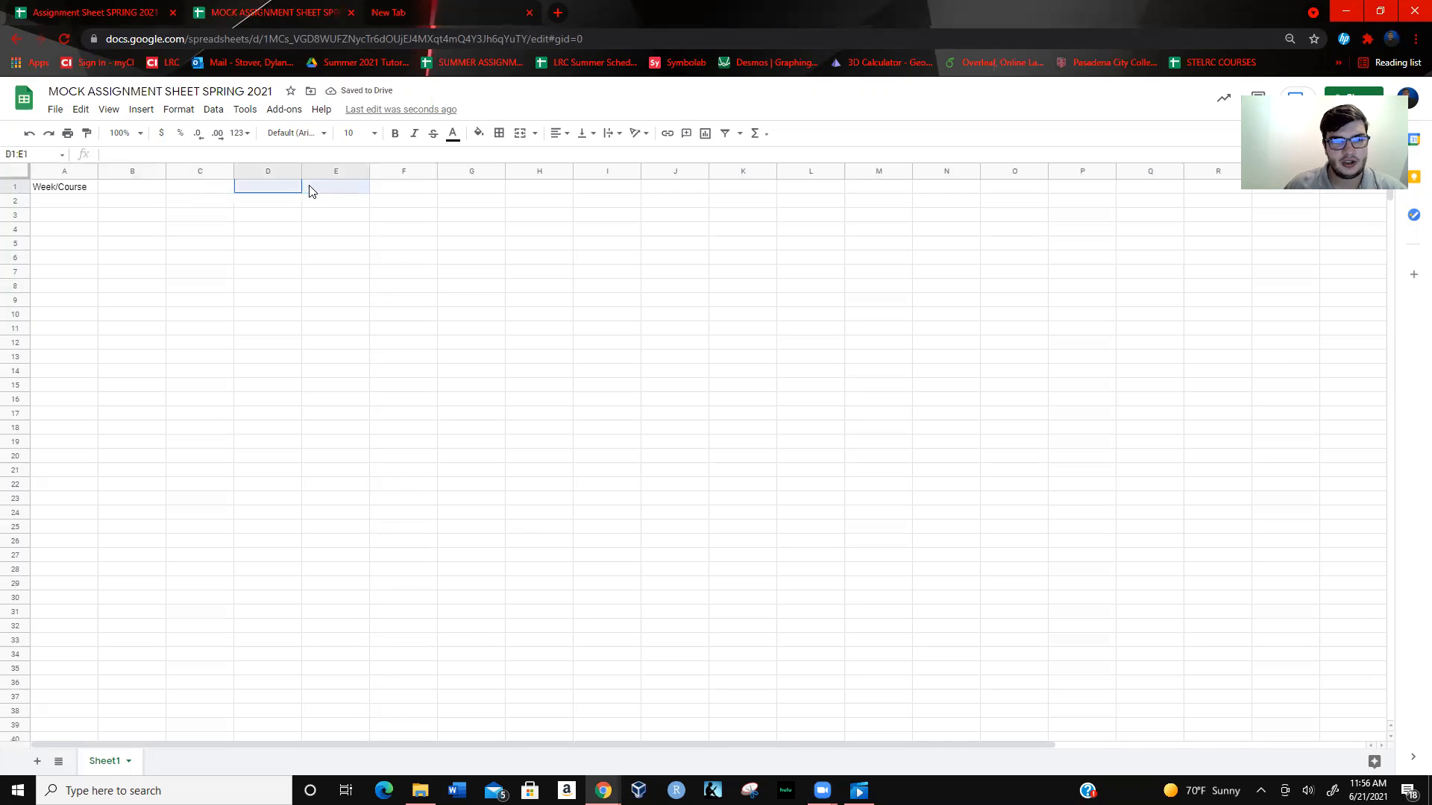
pyautogui.moveTo(430, 190); pyautogui.dragTo(428, 498)
pyautogui.moveTo(483, 206); pyautogui.dragTo(436, 422)
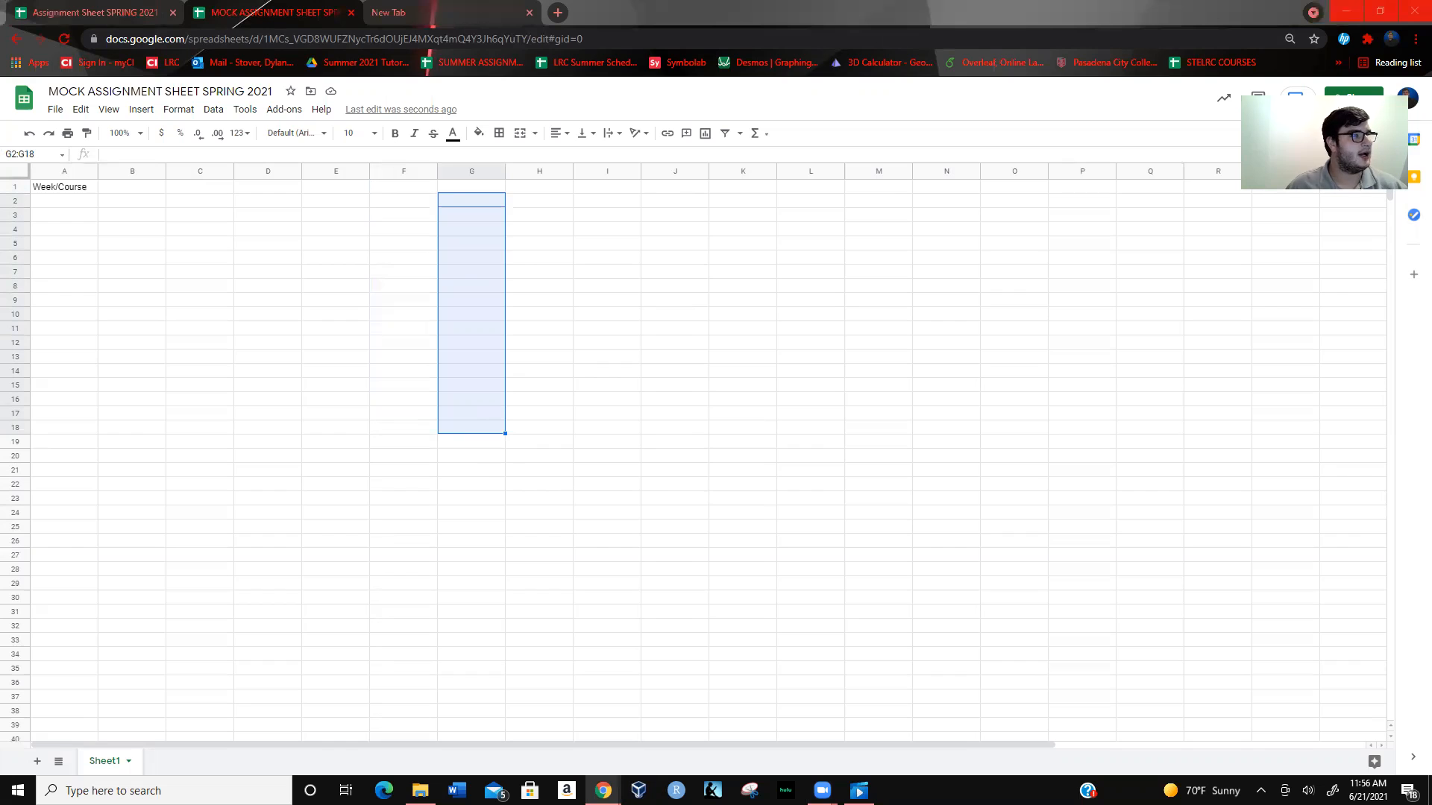
pyautogui.click(179, 302)
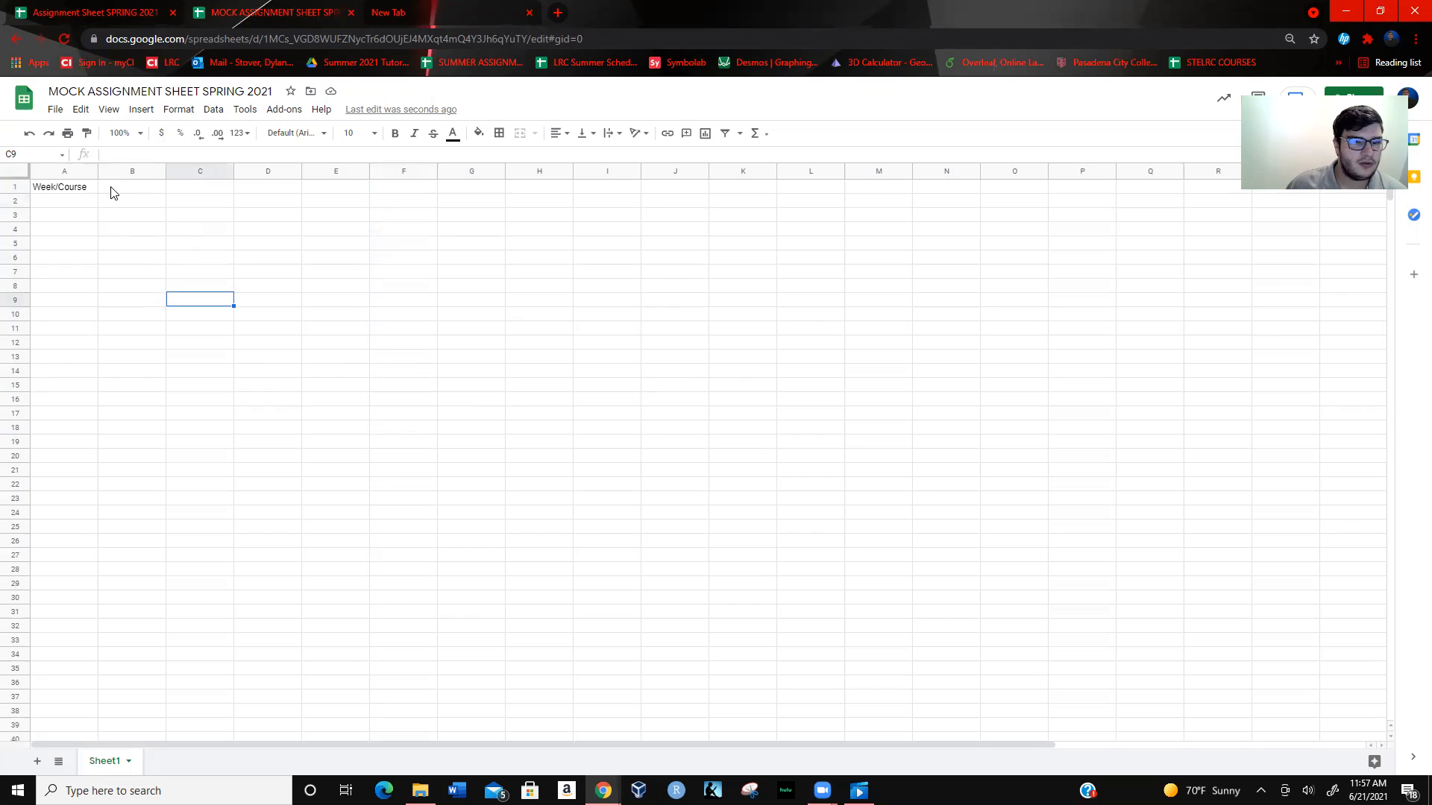
# - Merge the row 1 header cells in pairs: B1:C1, D1:E1, F1:G1 and H1:I1
pyautogui.moveTo(112, 192); pyautogui.dragTo(203, 191)
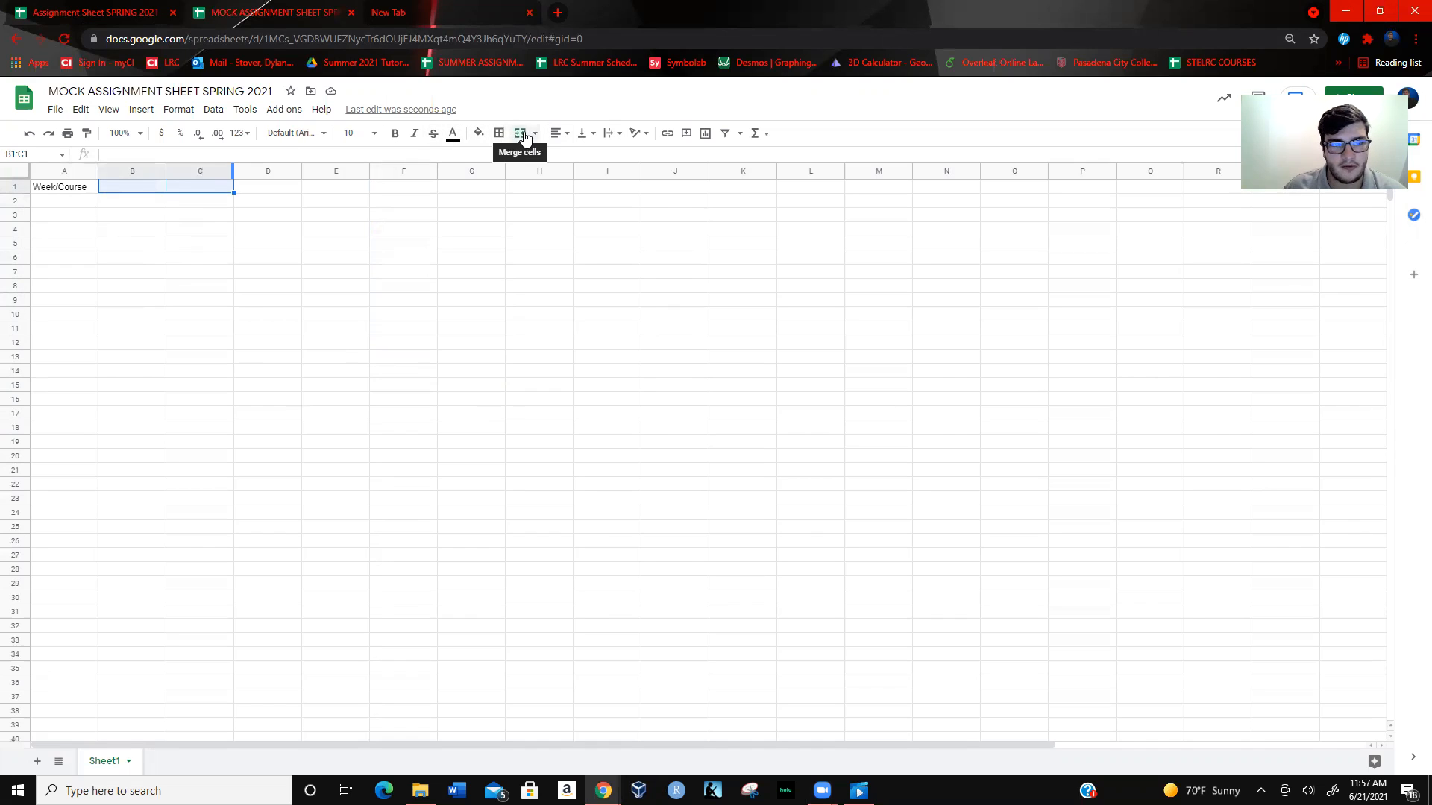
pyautogui.click(520, 133)
pyautogui.moveTo(278, 186); pyautogui.dragTo(347, 186)
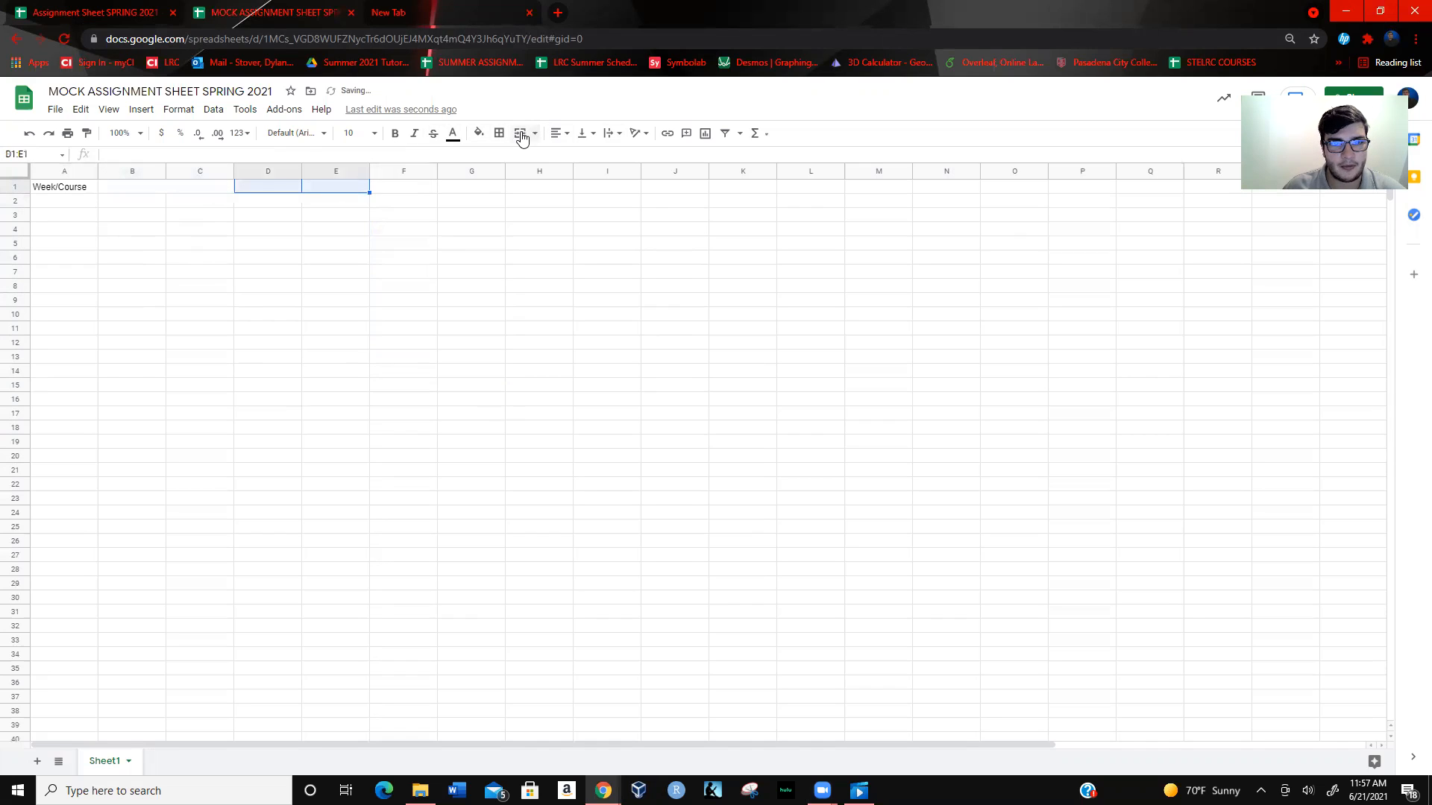
pyautogui.click(521, 137)
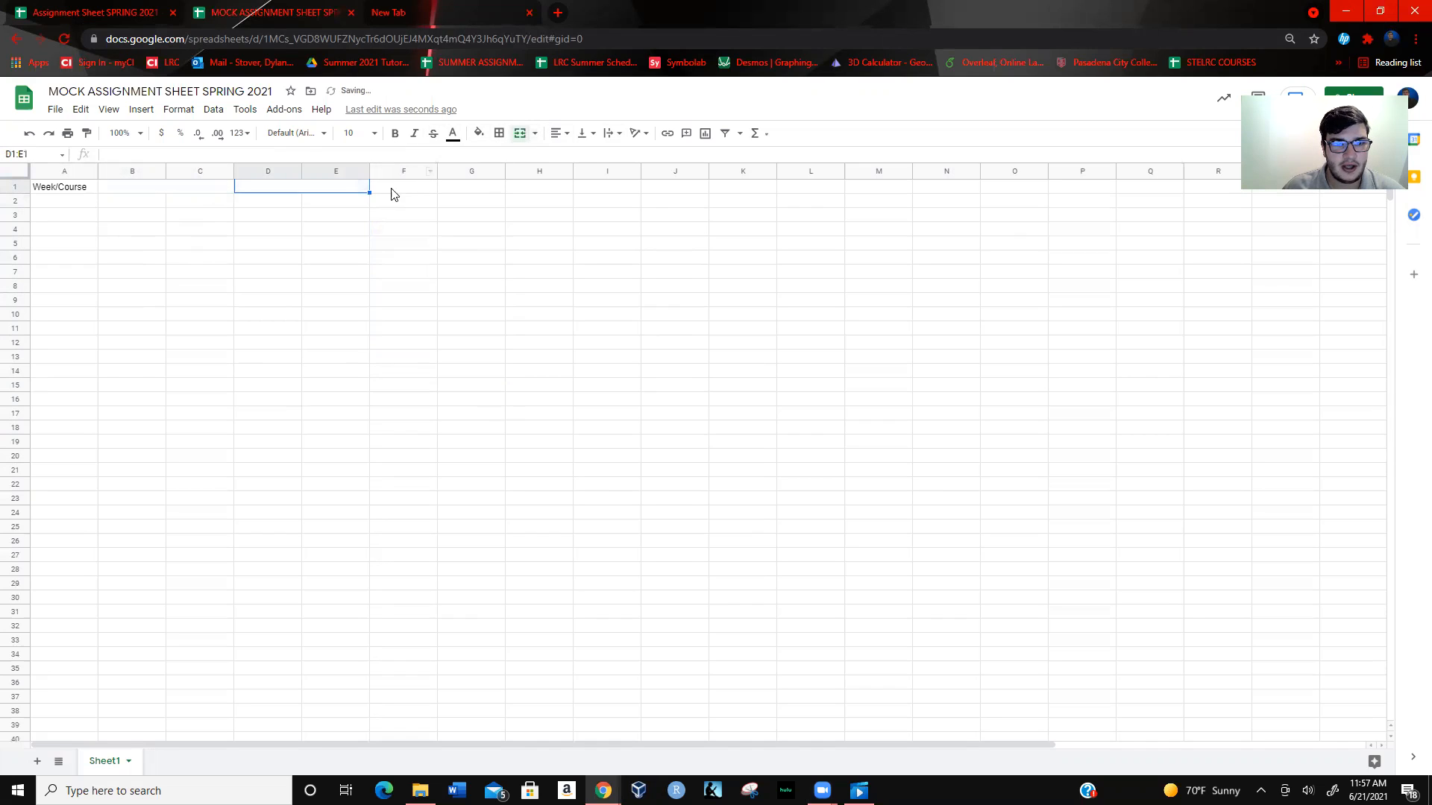
pyautogui.click(394, 190)
pyautogui.moveTo(469, 203); pyautogui.dragTo(614, 187)
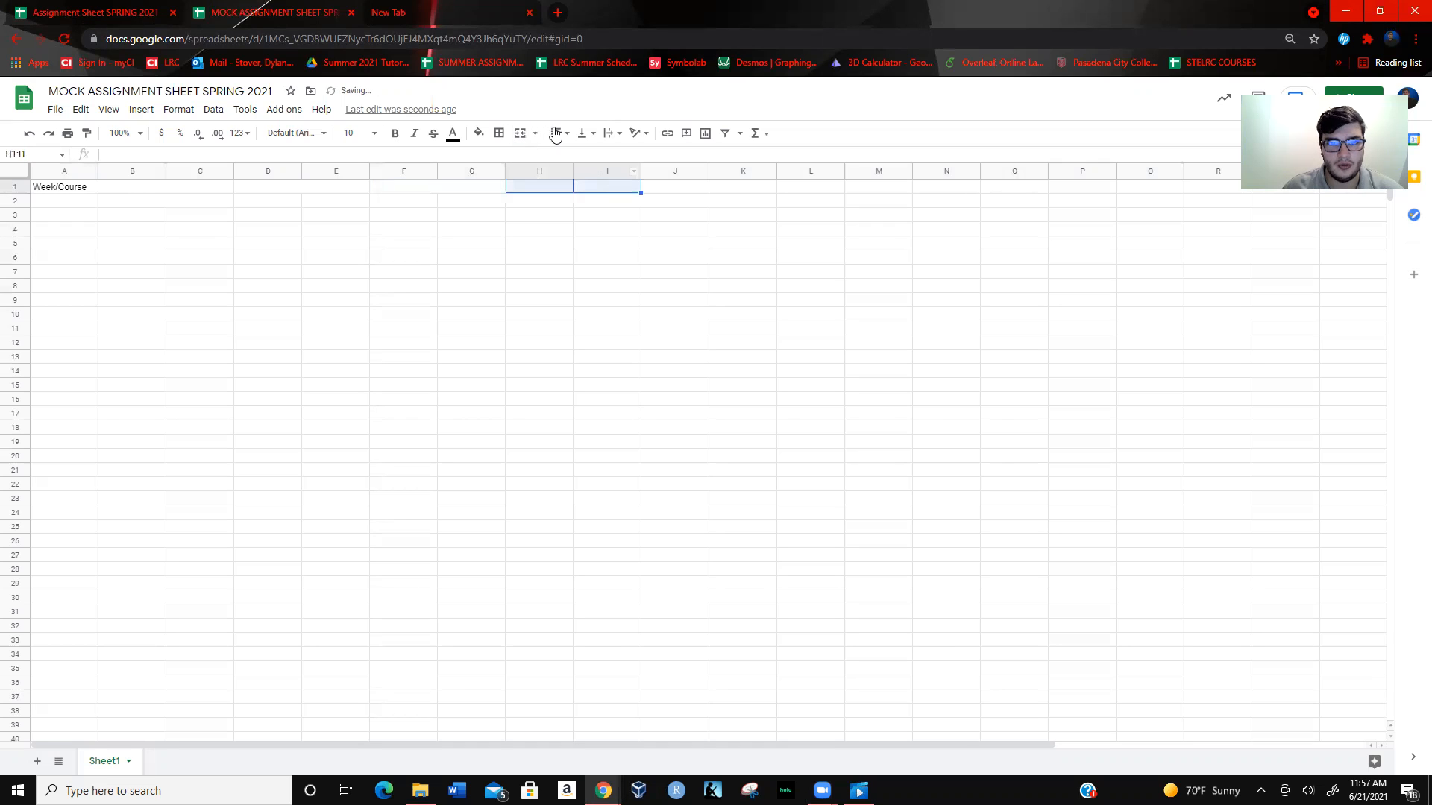
pyautogui.click(520, 135)
# - Check the merged header pairs in row 1 and merge cells J1:K1 as well
pyautogui.moveTo(159, 186); pyautogui.dragTo(324, 190)
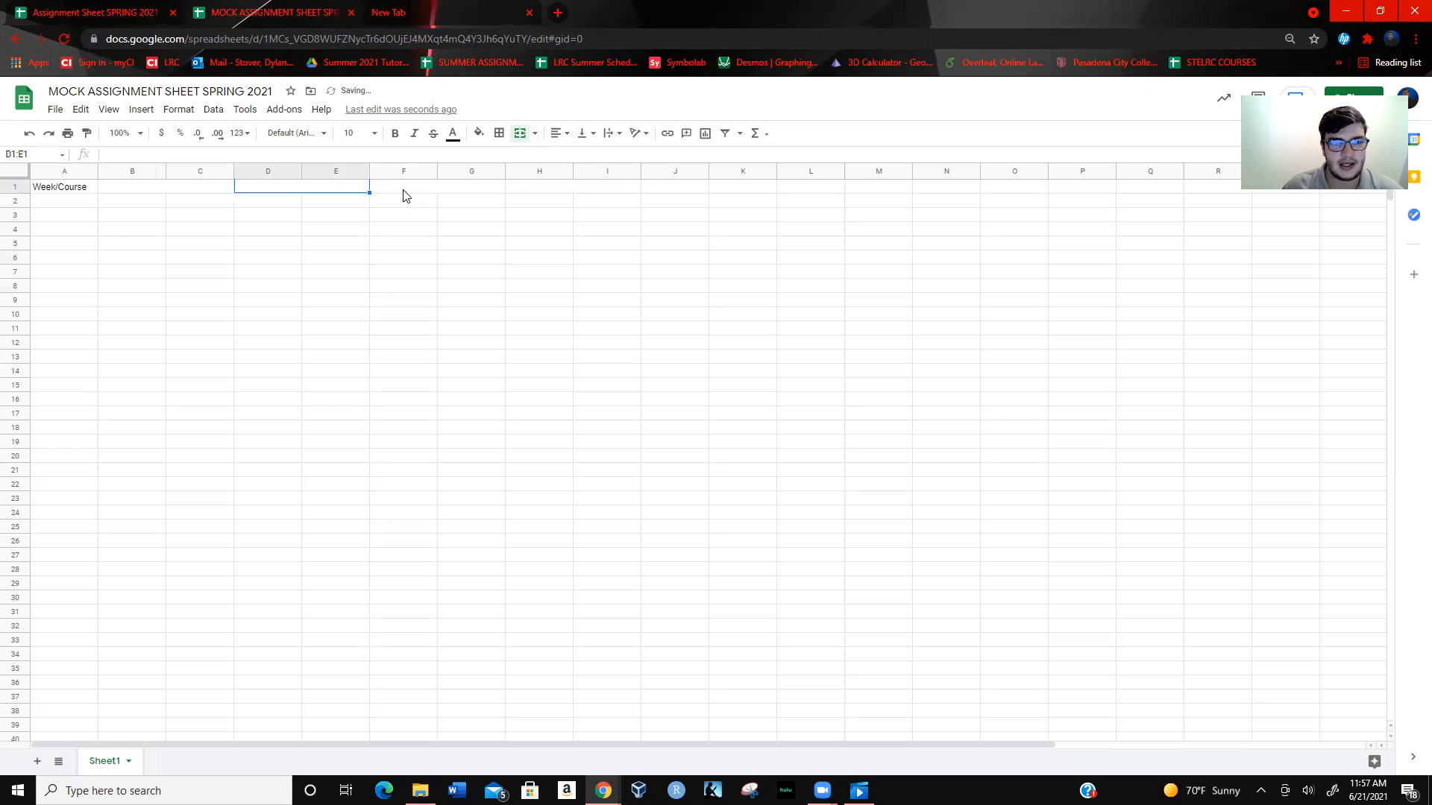
pyautogui.click(444, 192)
pyautogui.click(575, 188)
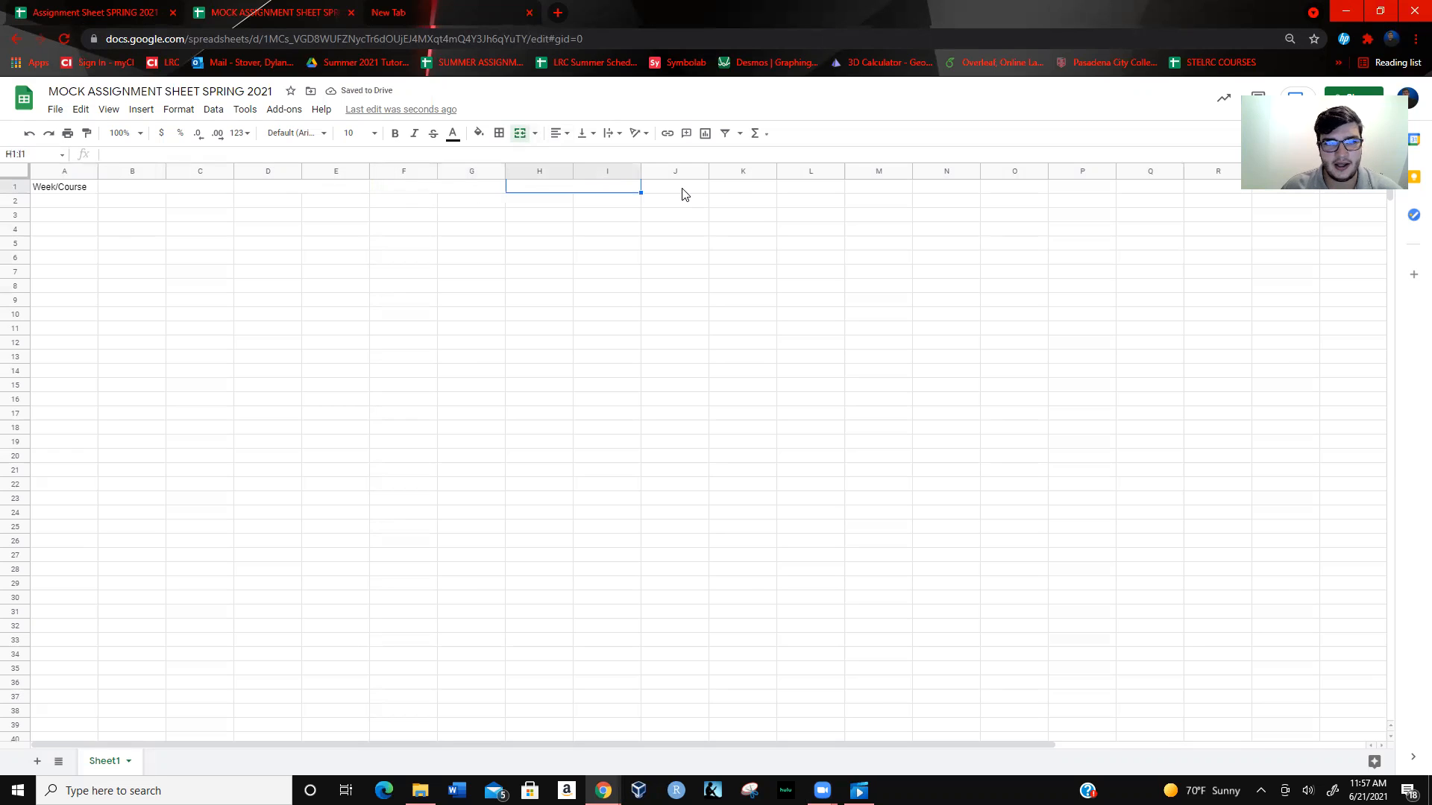
pyautogui.moveTo(682, 189); pyautogui.dragTo(716, 190)
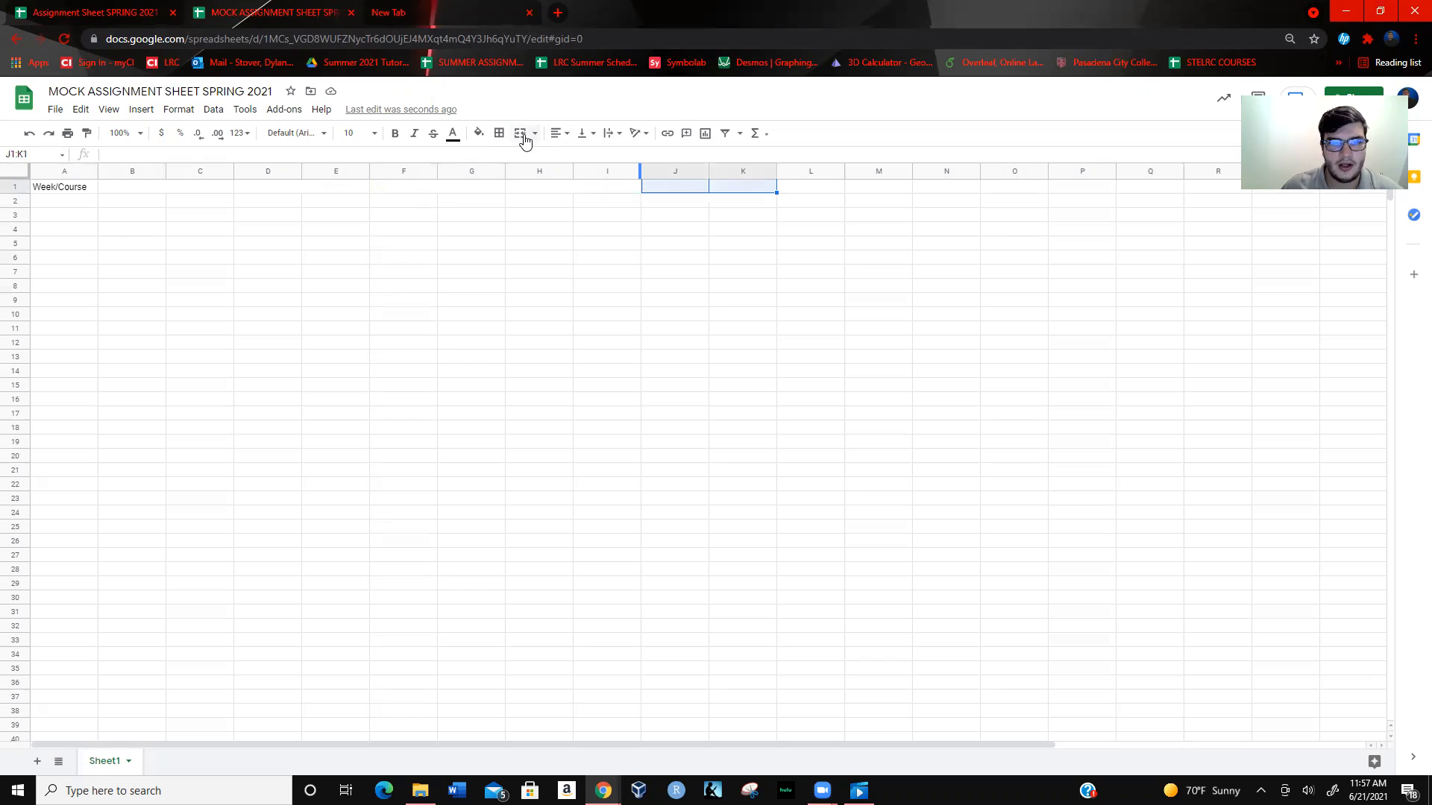
pyautogui.click(525, 140)
pyautogui.click(636, 396)
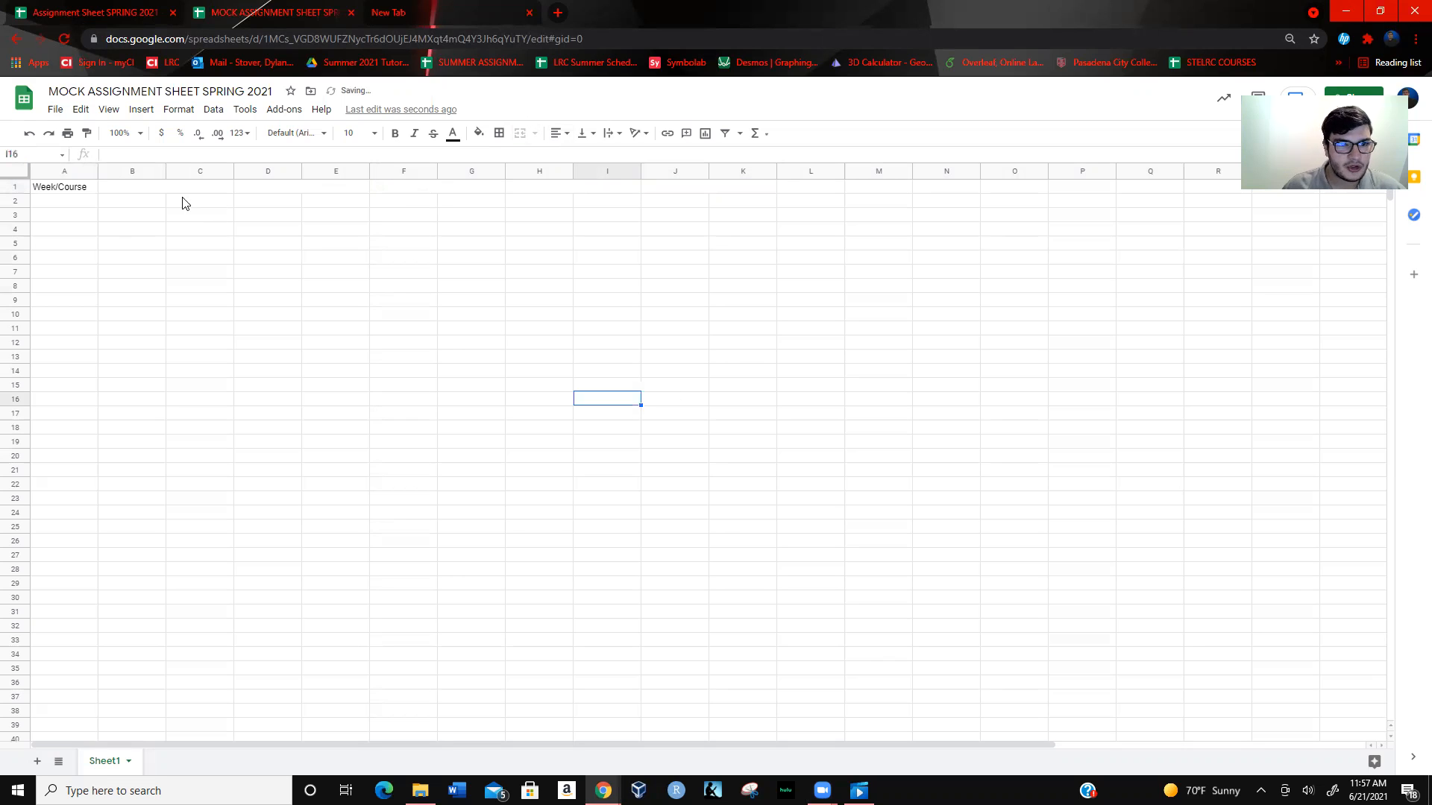
# - Enter the course headers MATH 330 in merged cell B1:C1 and PROB AND STATS in D1:E1
pyautogui.moveTo(160, 191); pyautogui.dragTo(214, 192)
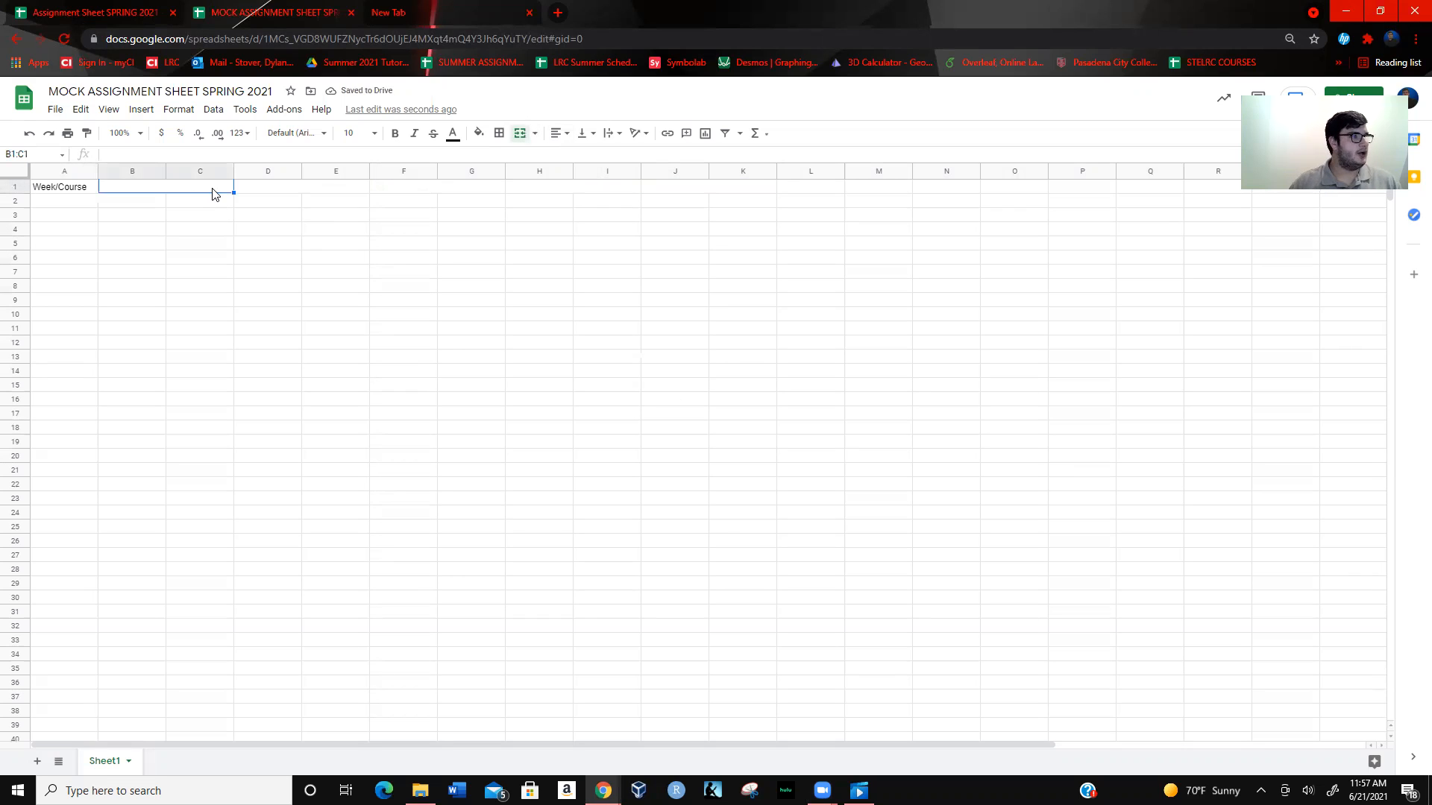
pyautogui.write('m')
pyautogui.press('BackSpace')
pyautogui.write('MATH 330')
pyautogui.press('Tab')
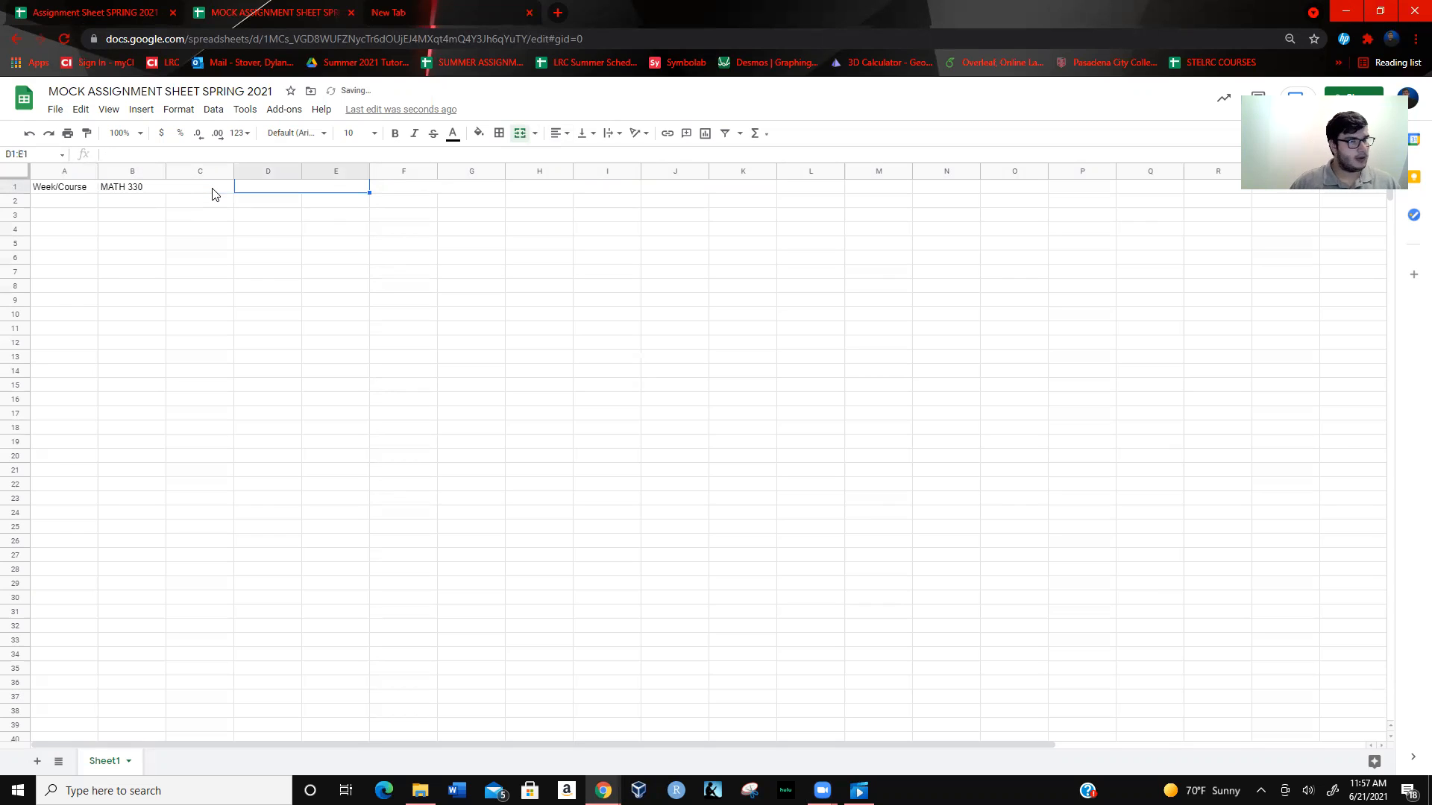
pyautogui.write('PROB')
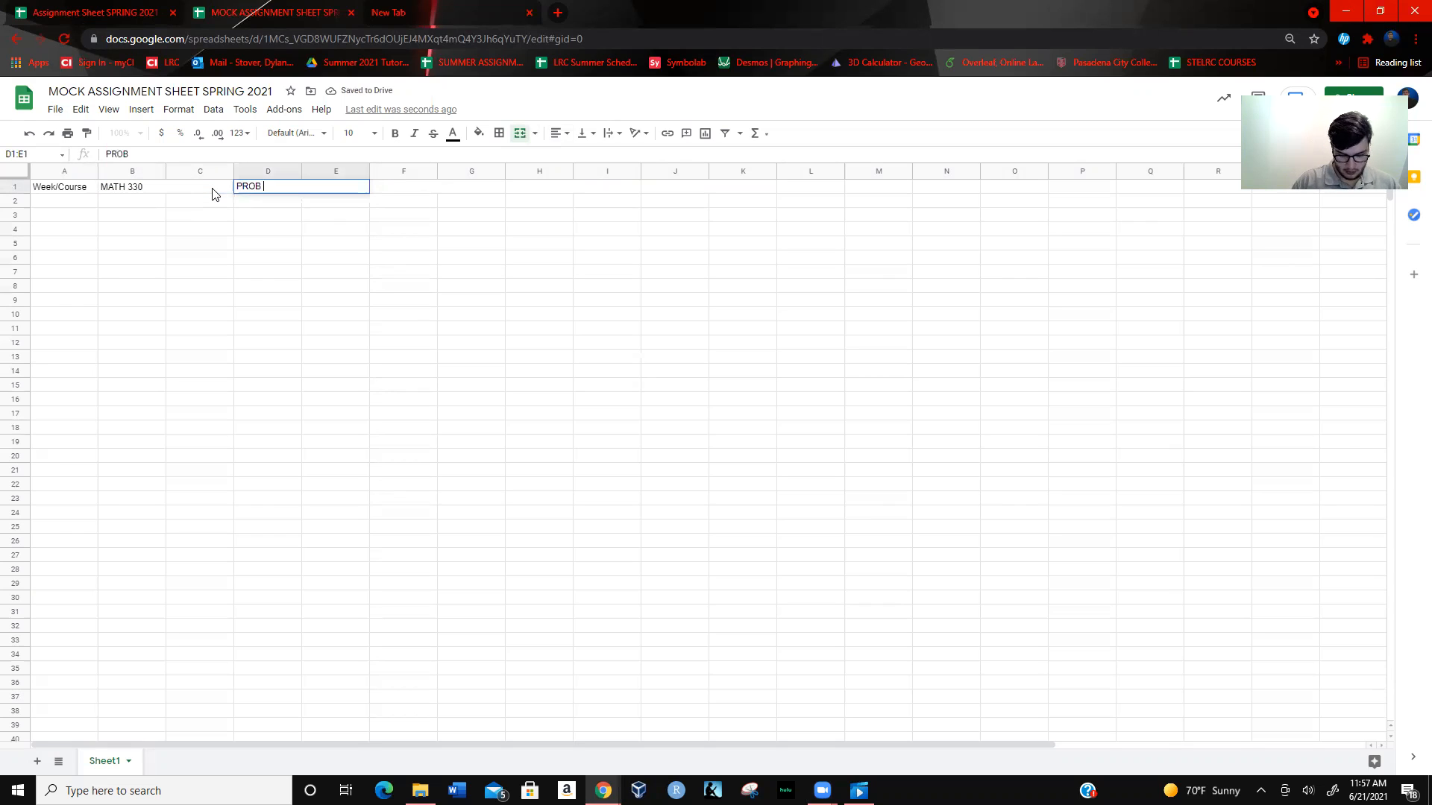
pyautogui.write(' AND STATS')
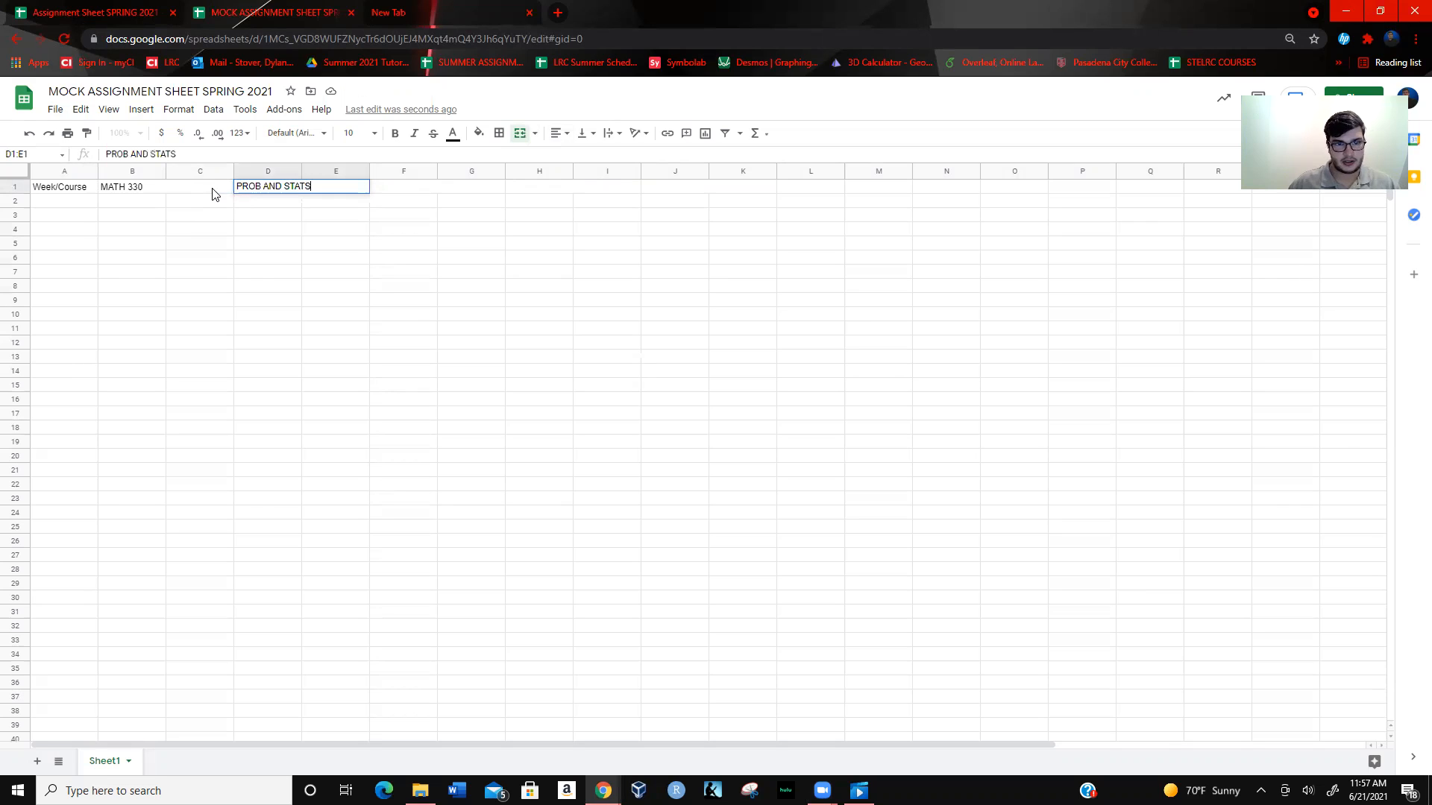
pyautogui.click(213, 194)
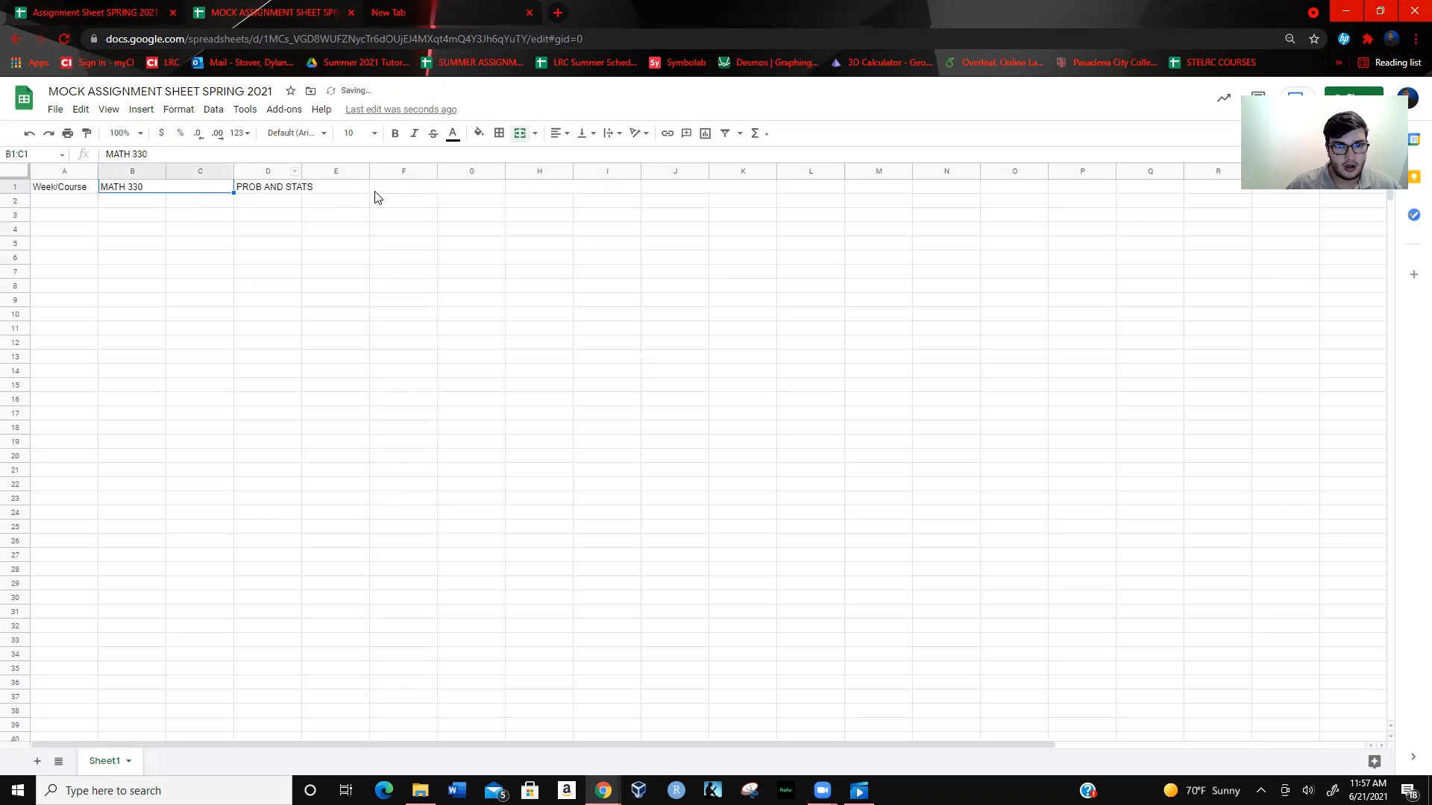
# - Enter the course headers COMPLEX ANALYSIS in merged cell F1:G1 and PSY 150 in H1:I1
pyautogui.click(396, 192)
pyautogui.write('CO')
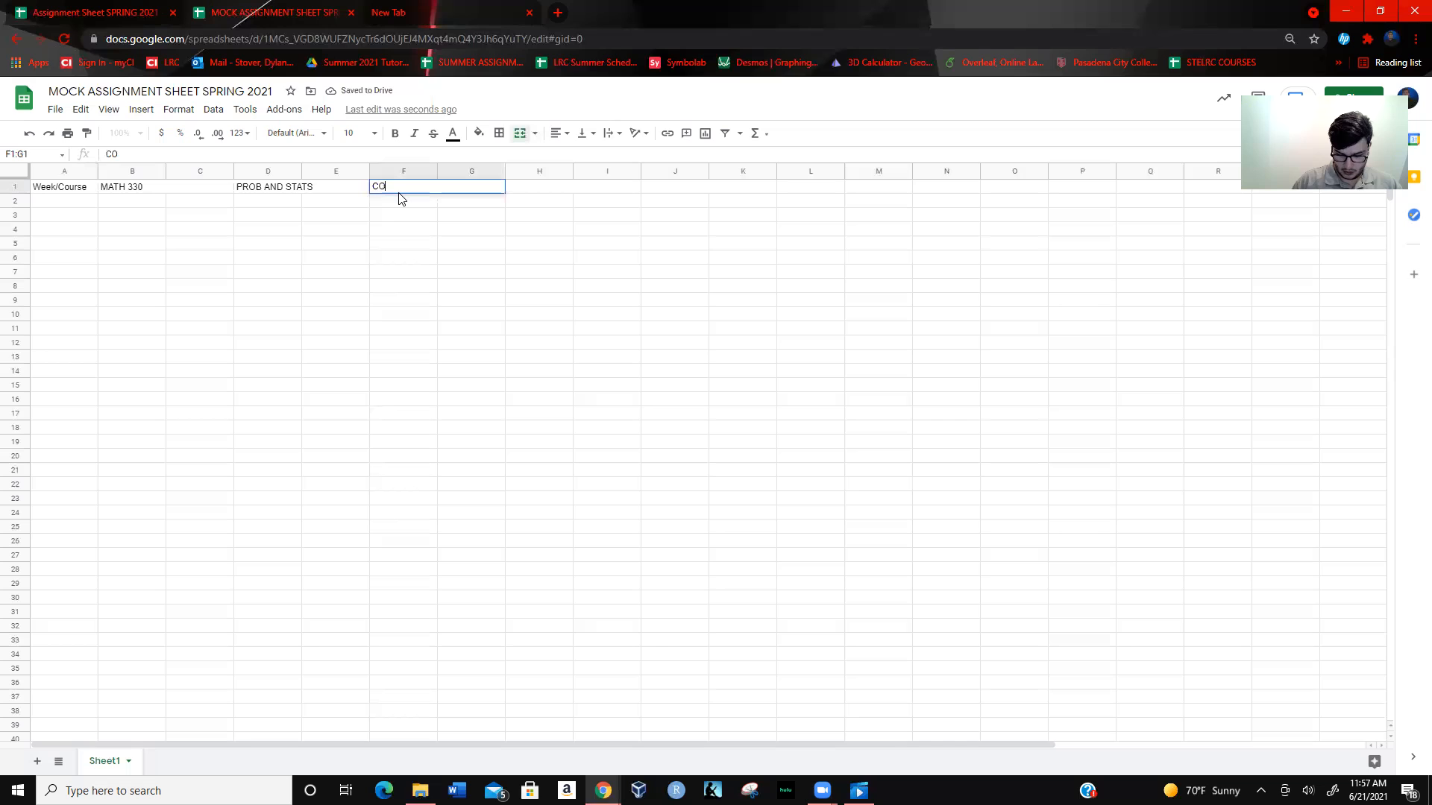
pyautogui.write('MPLEX ANALYSIS')
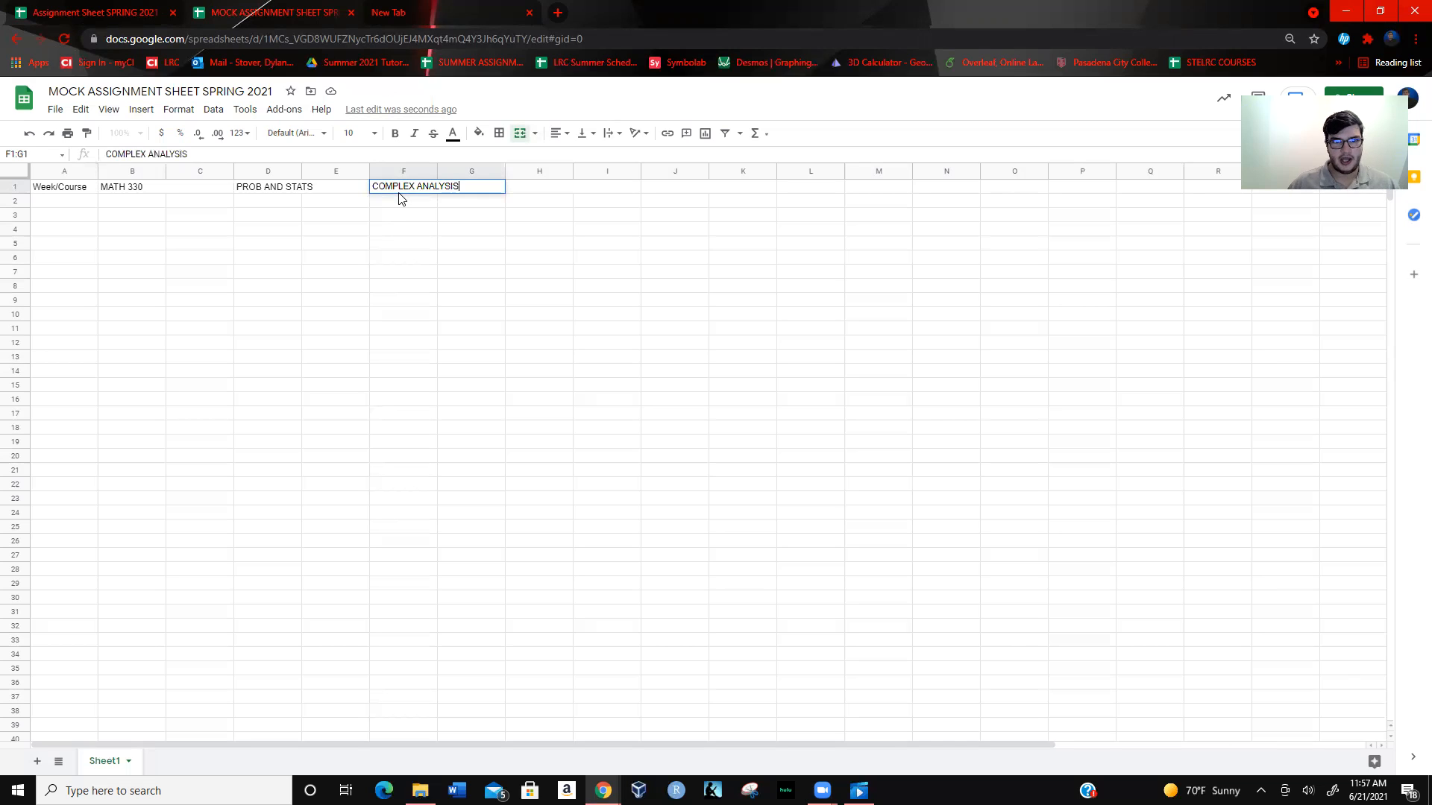
pyautogui.press('Tab')
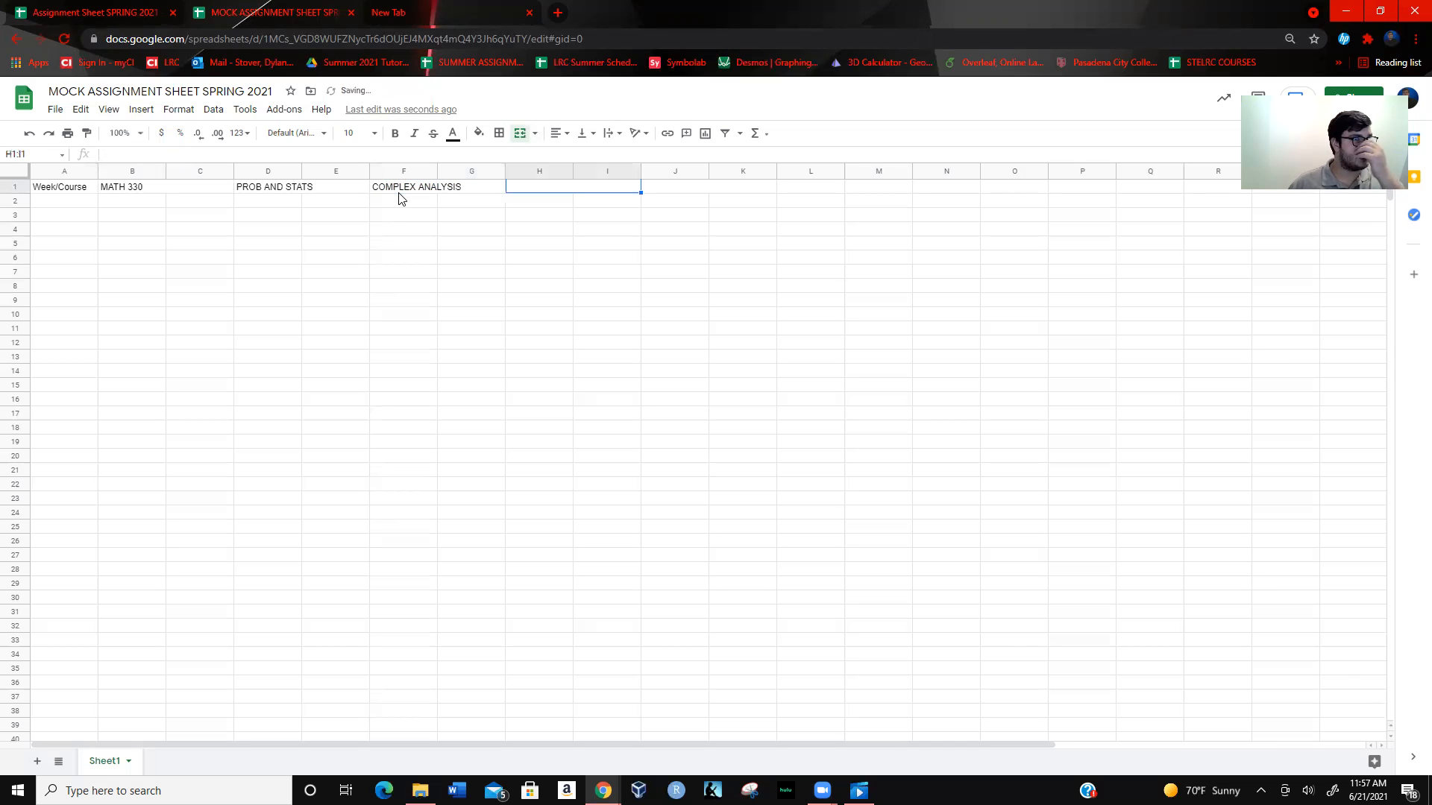
pyautogui.write('PSY 150')
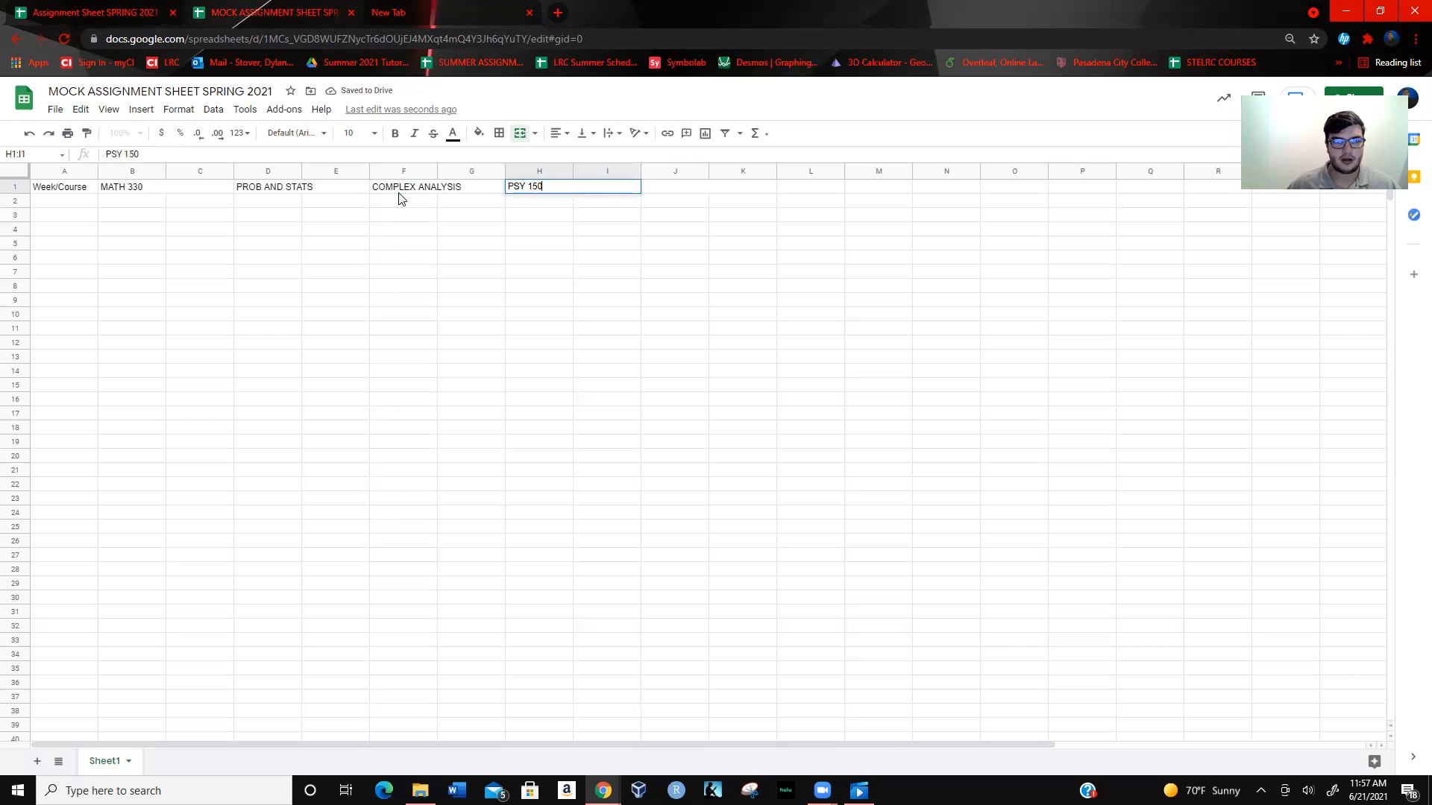
pyautogui.click(556, 271)
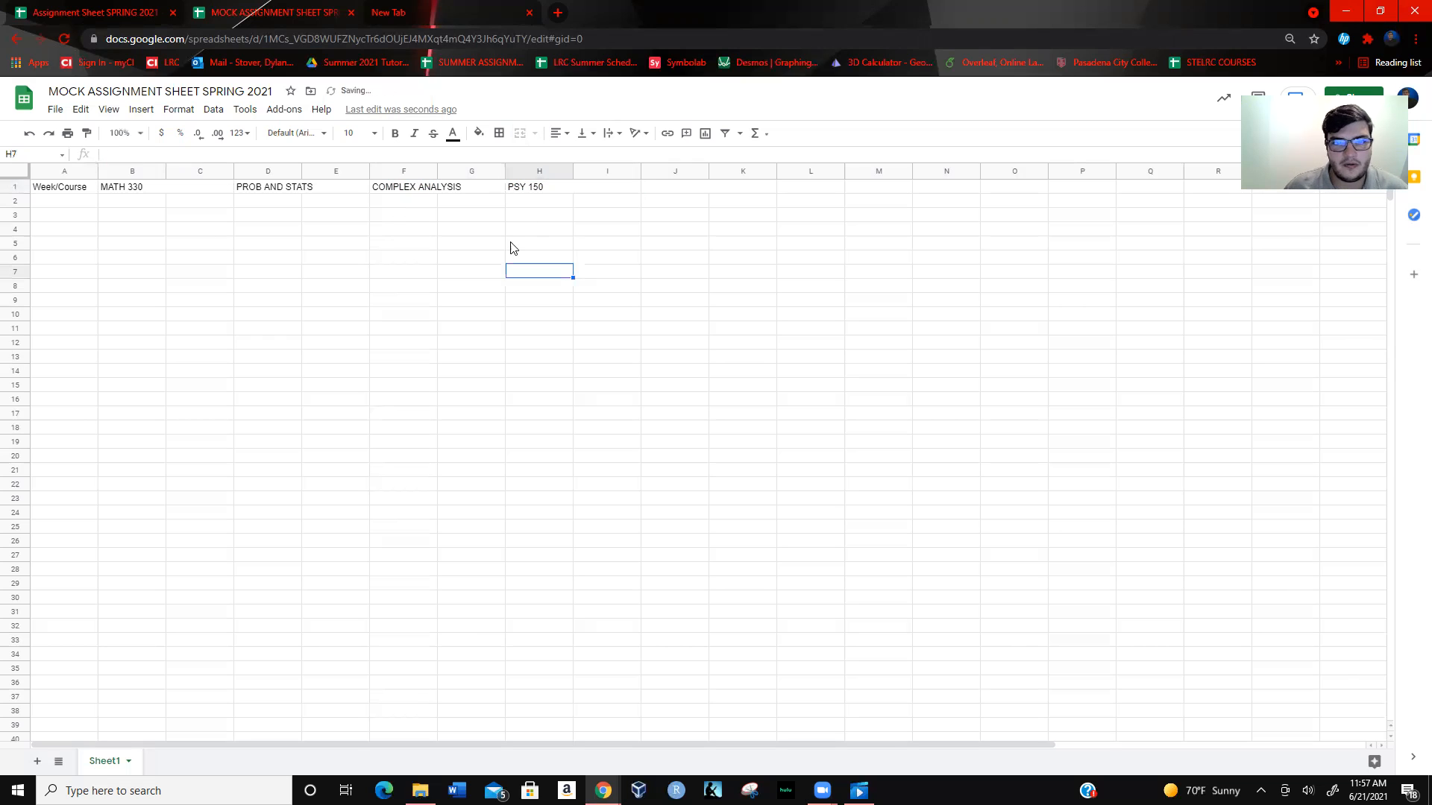
# - Center the text of the whole header row 1 horizontally
pyautogui.click(15, 186)
pyautogui.rightClick(14, 187)
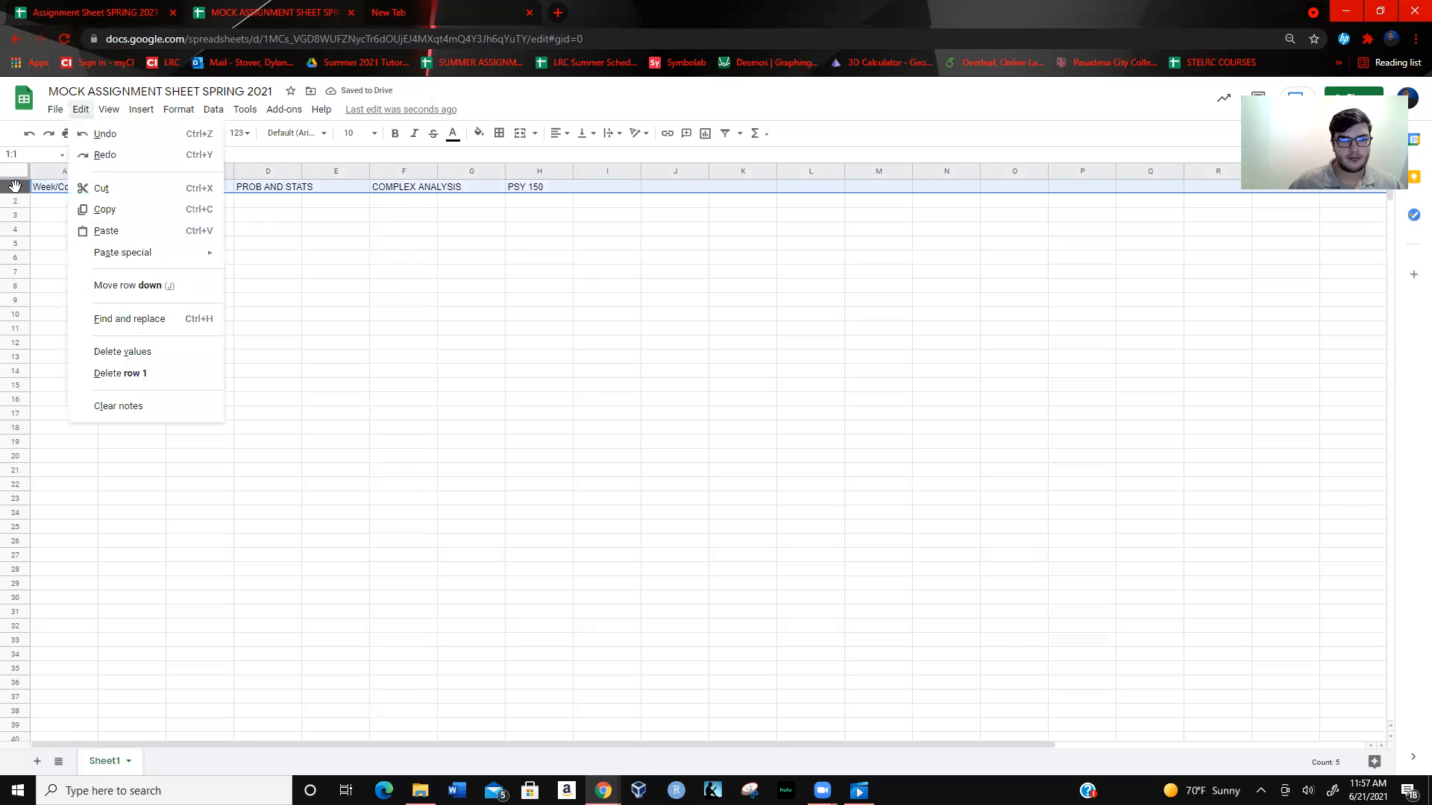
pyautogui.click(336, 484)
pyautogui.click(15, 187)
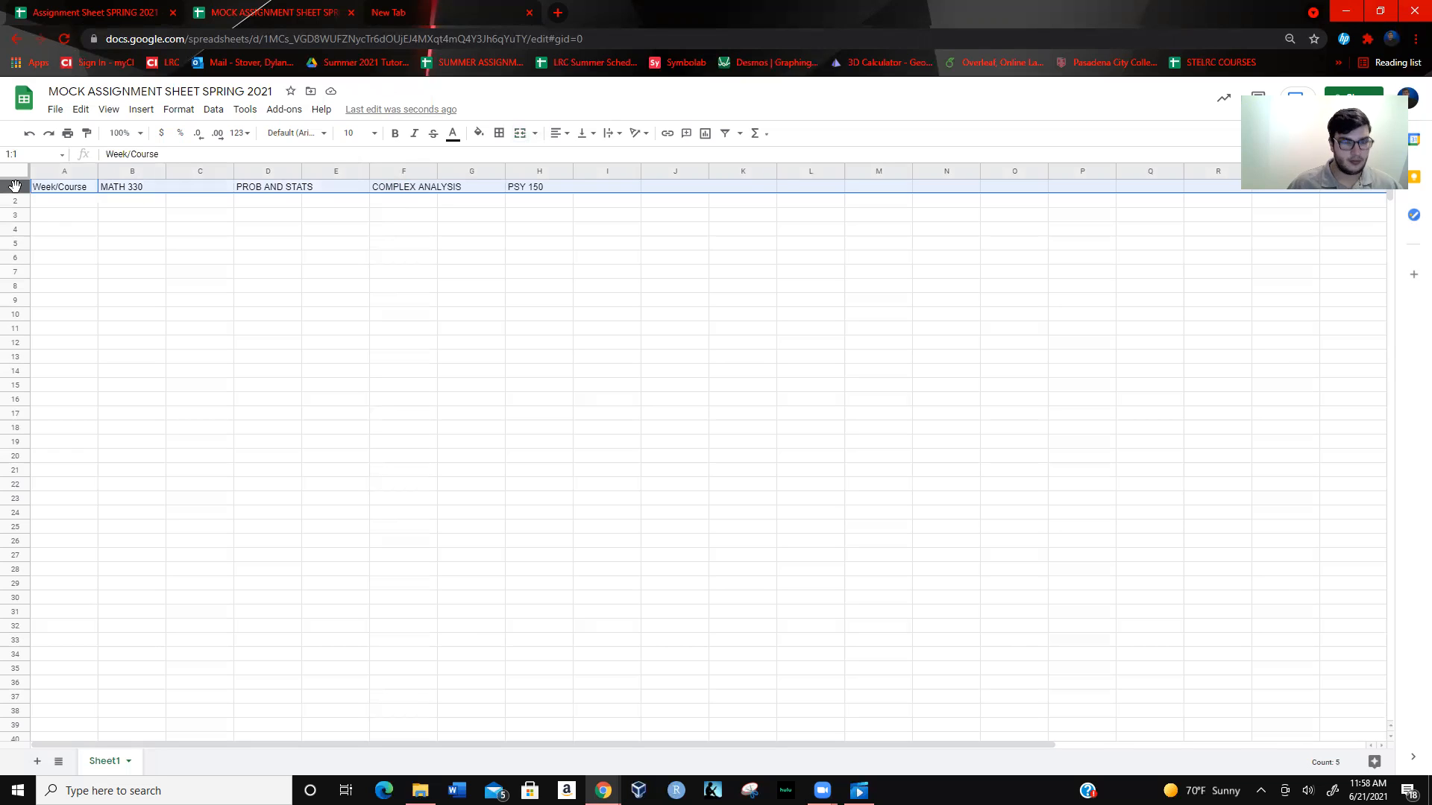
pyautogui.hotkey('ctrl', 'shift', 'e')
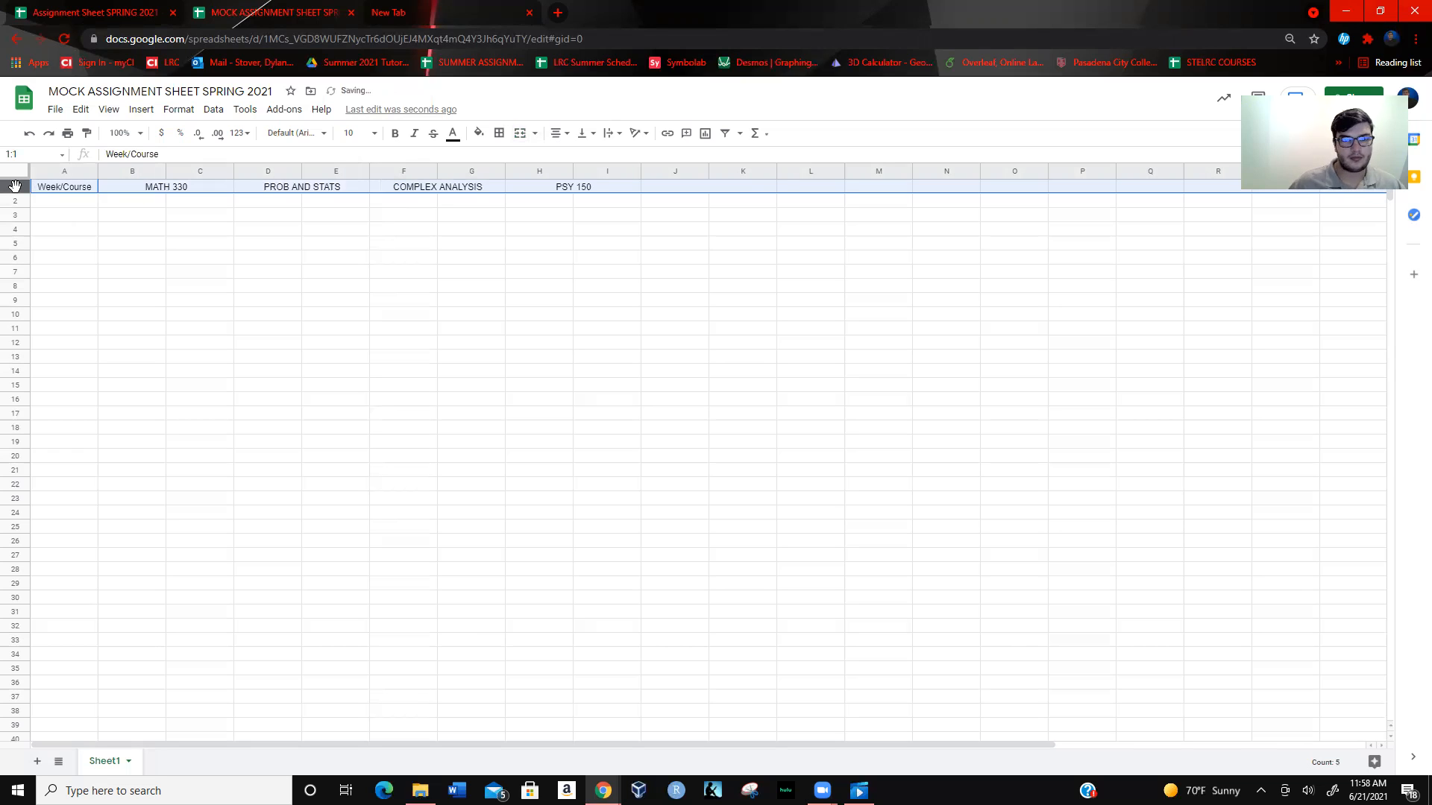
# - Center the text of every cell in the sheet horizontally
pyautogui.click(80, 176)
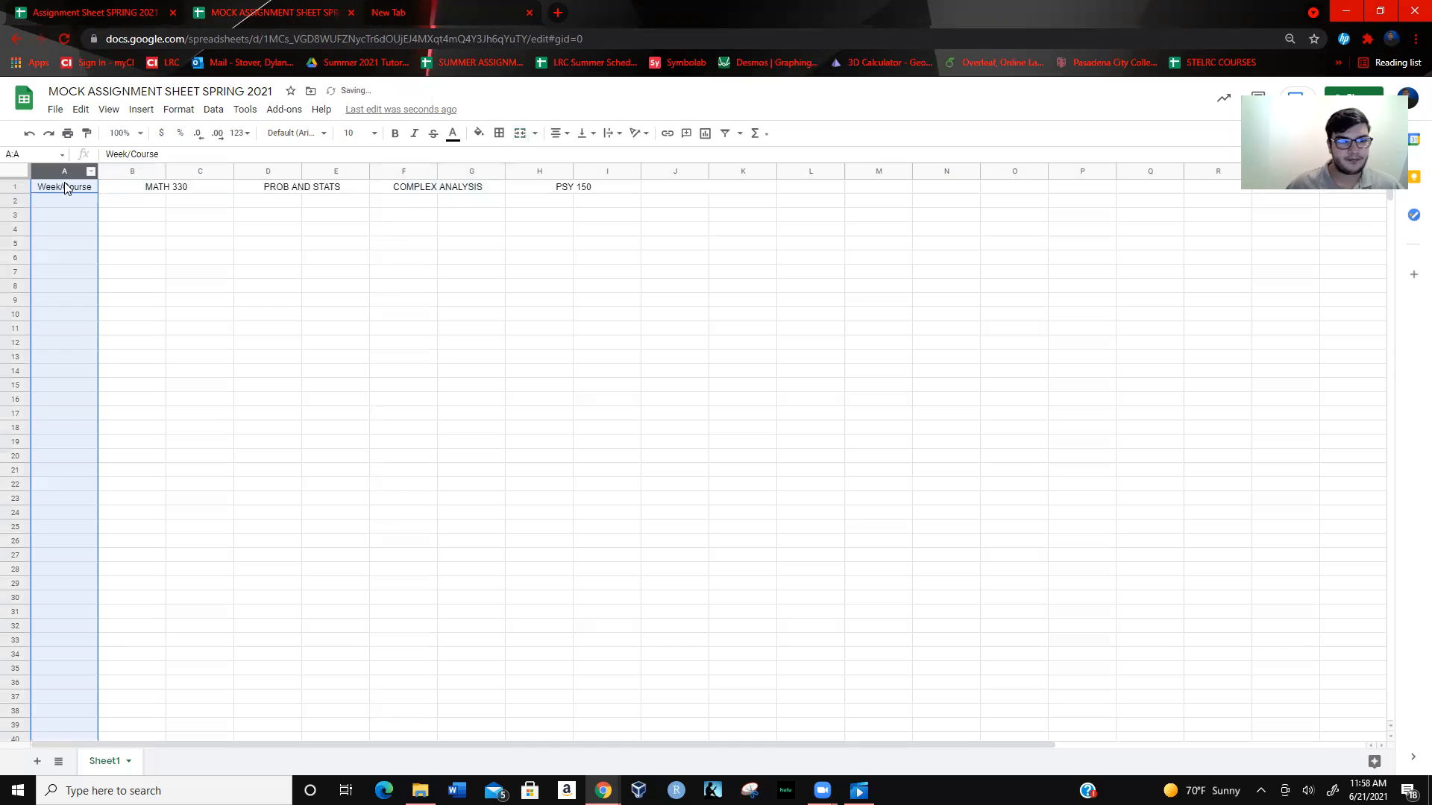
pyautogui.click(243, 306)
pyautogui.hotkey('ctrl', 'a')
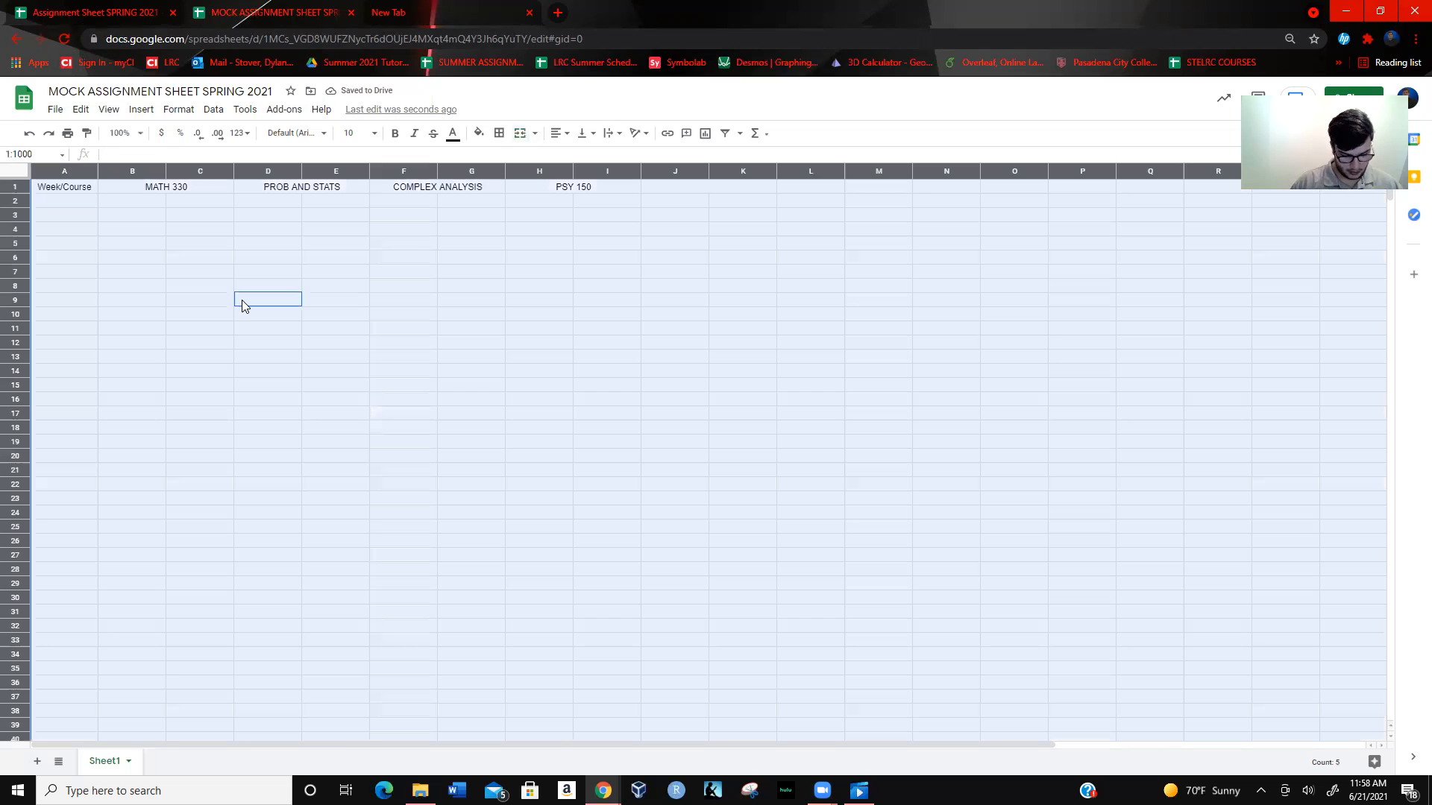
pyautogui.hotkey('ctrl', 'shift', 'e')
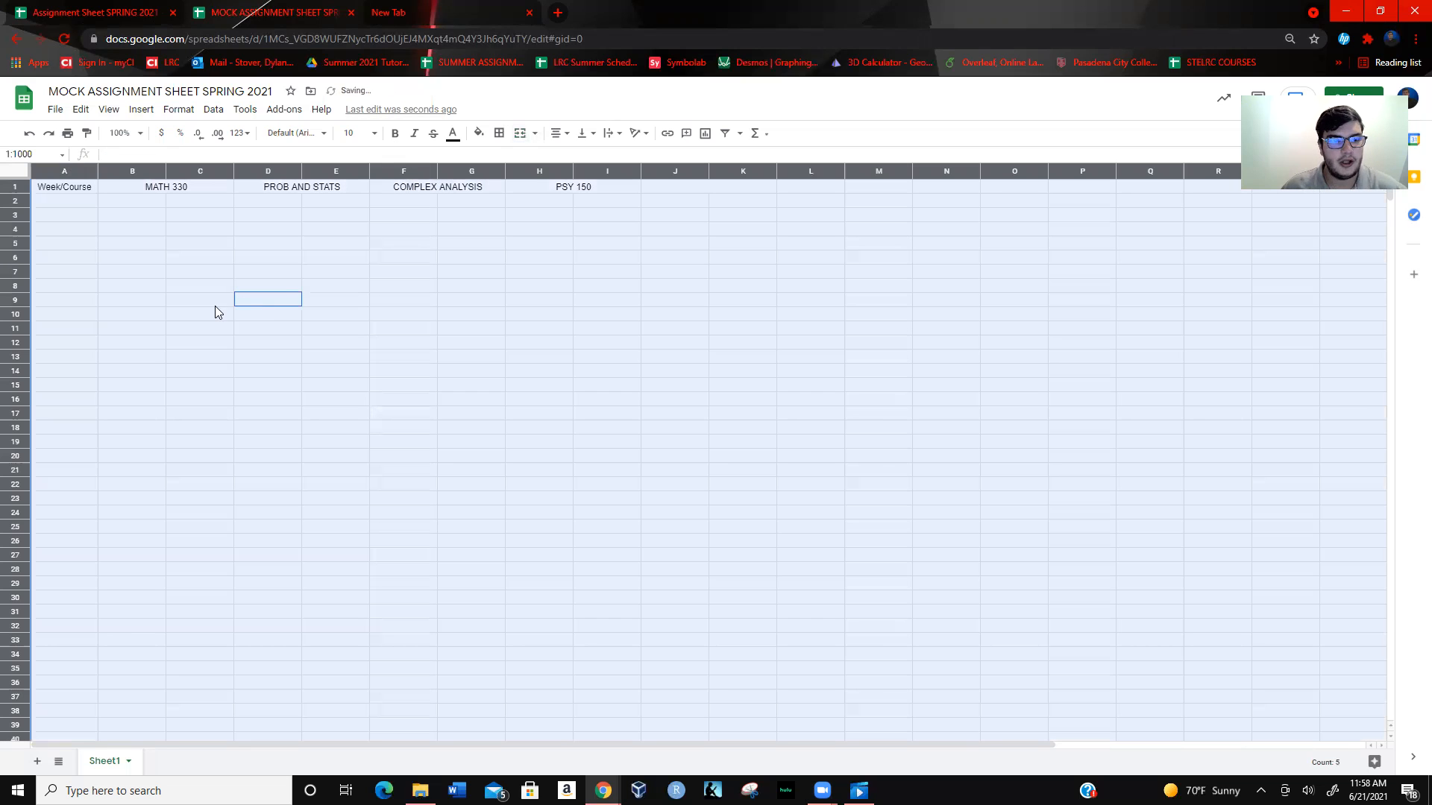
pyautogui.click(214, 306)
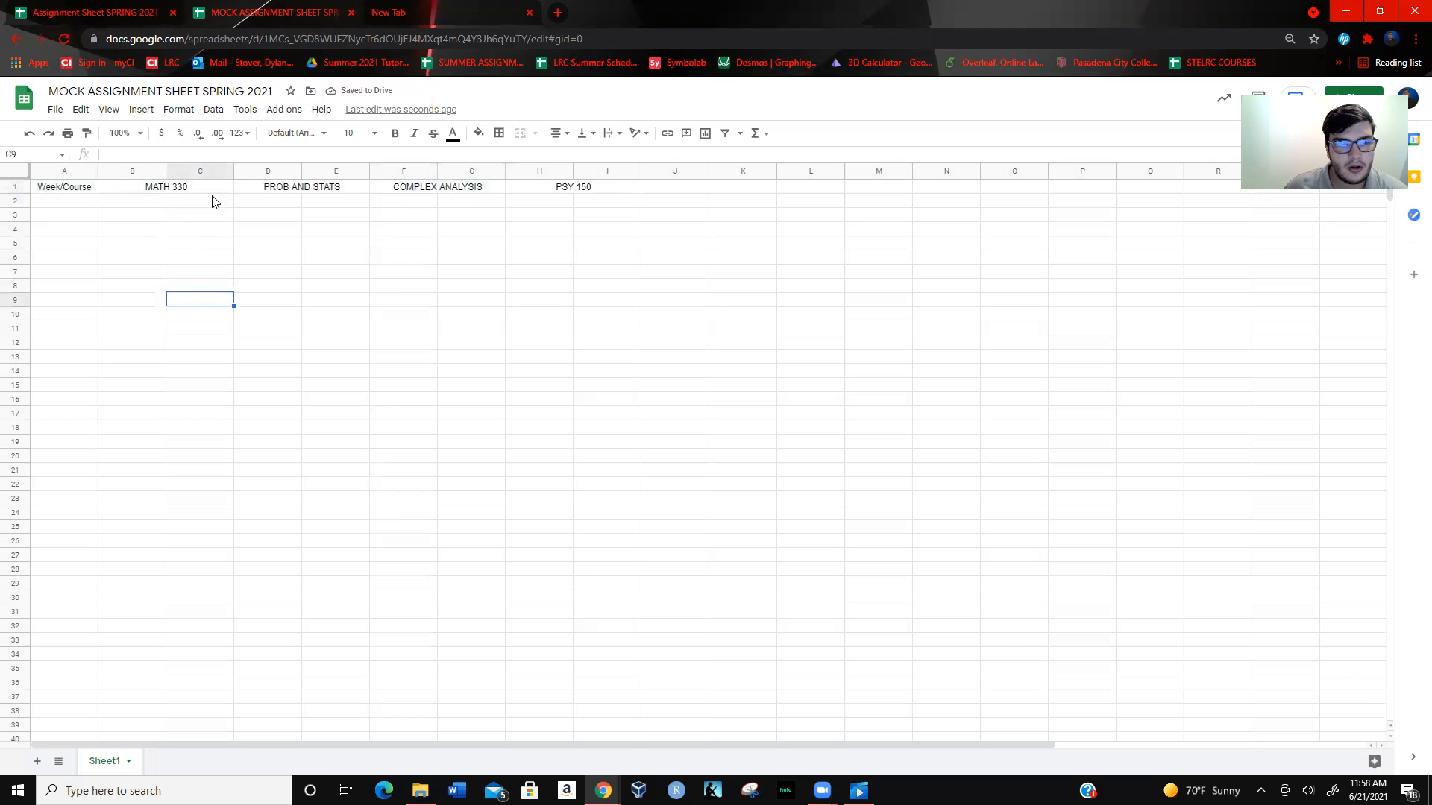
# - Enter the subheaders Assignment in B2 and Due Date in C2 under MATH 330
pyautogui.click(138, 203)
pyautogui.write('Assignment')
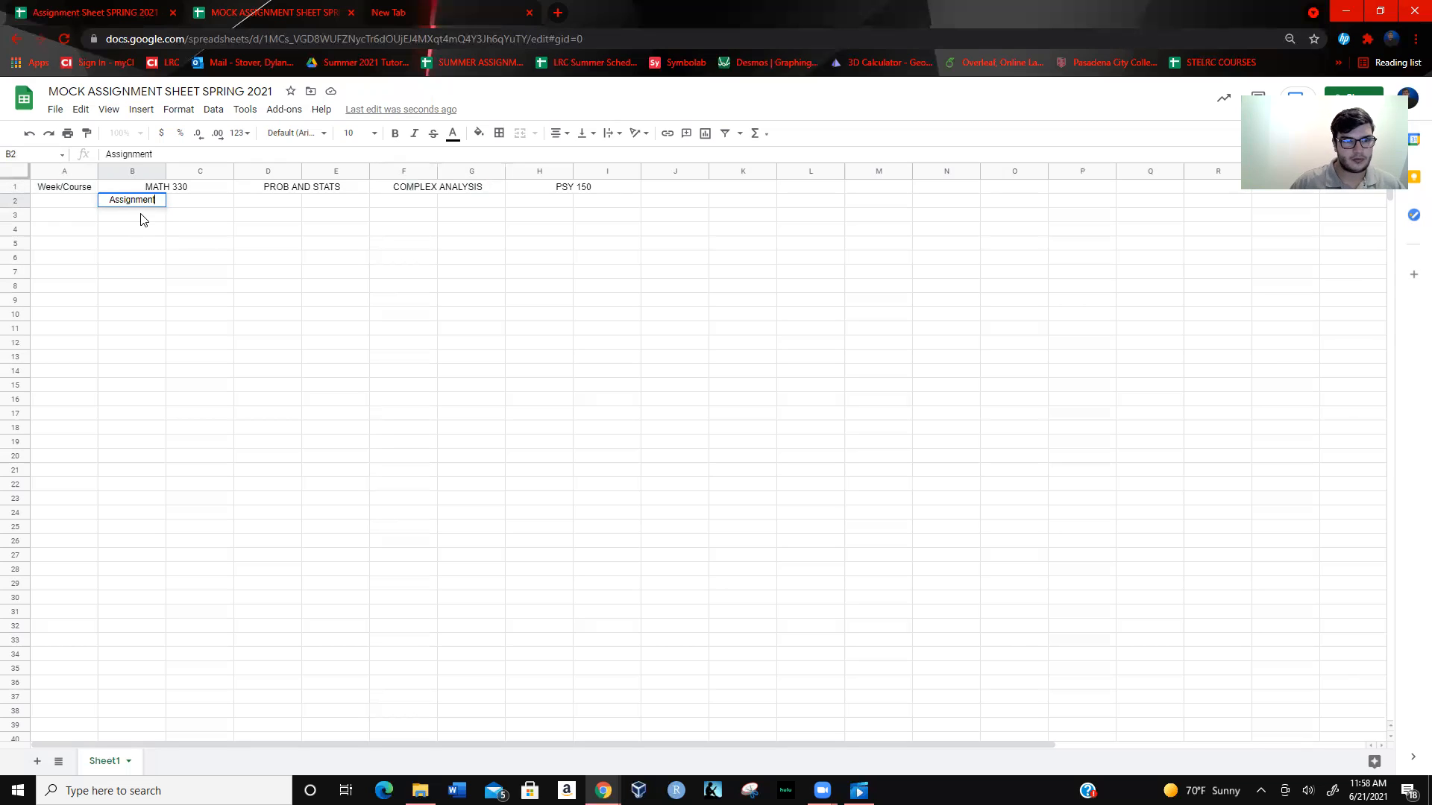
pyautogui.press('Tab')
pyautogui.write('Due Date')
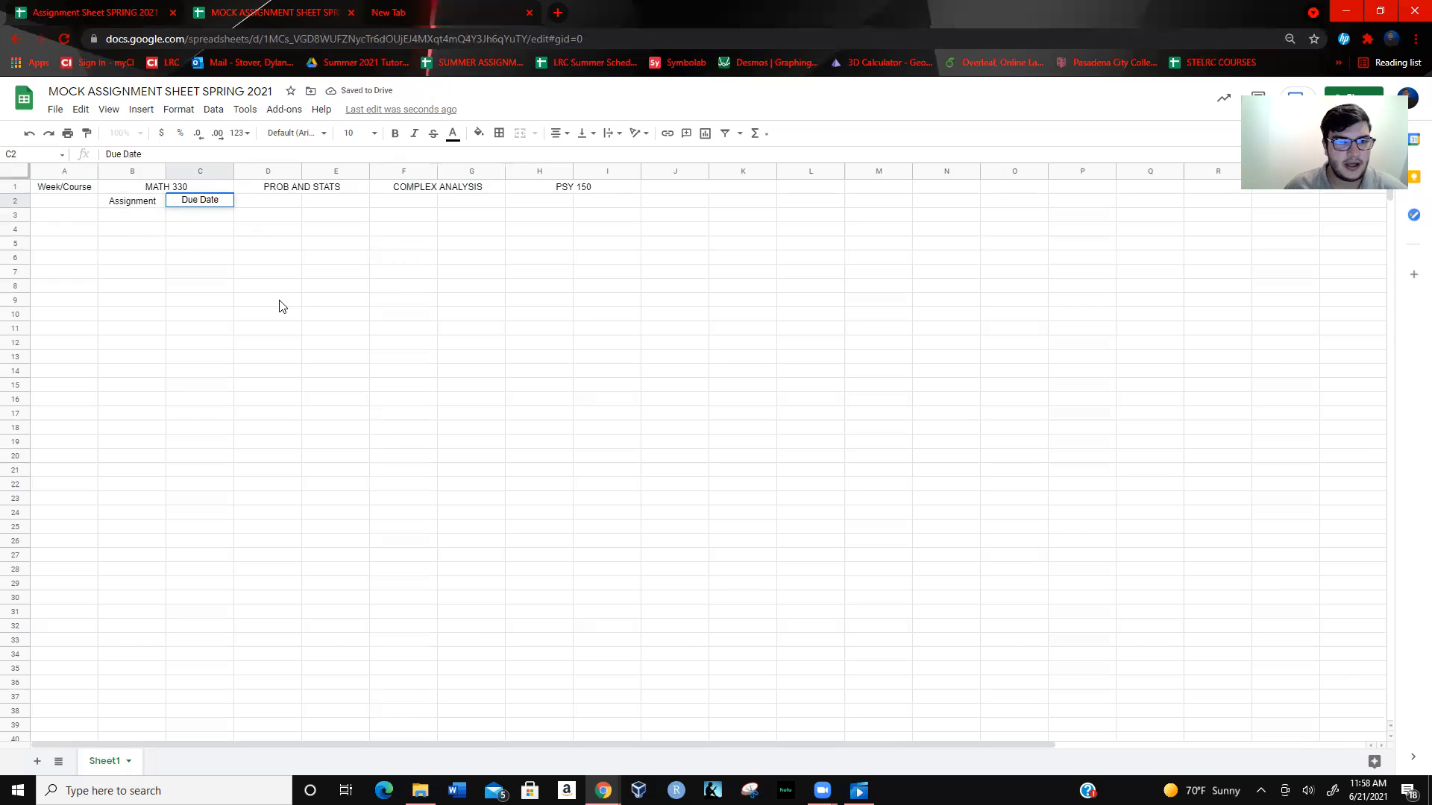
pyautogui.click(279, 304)
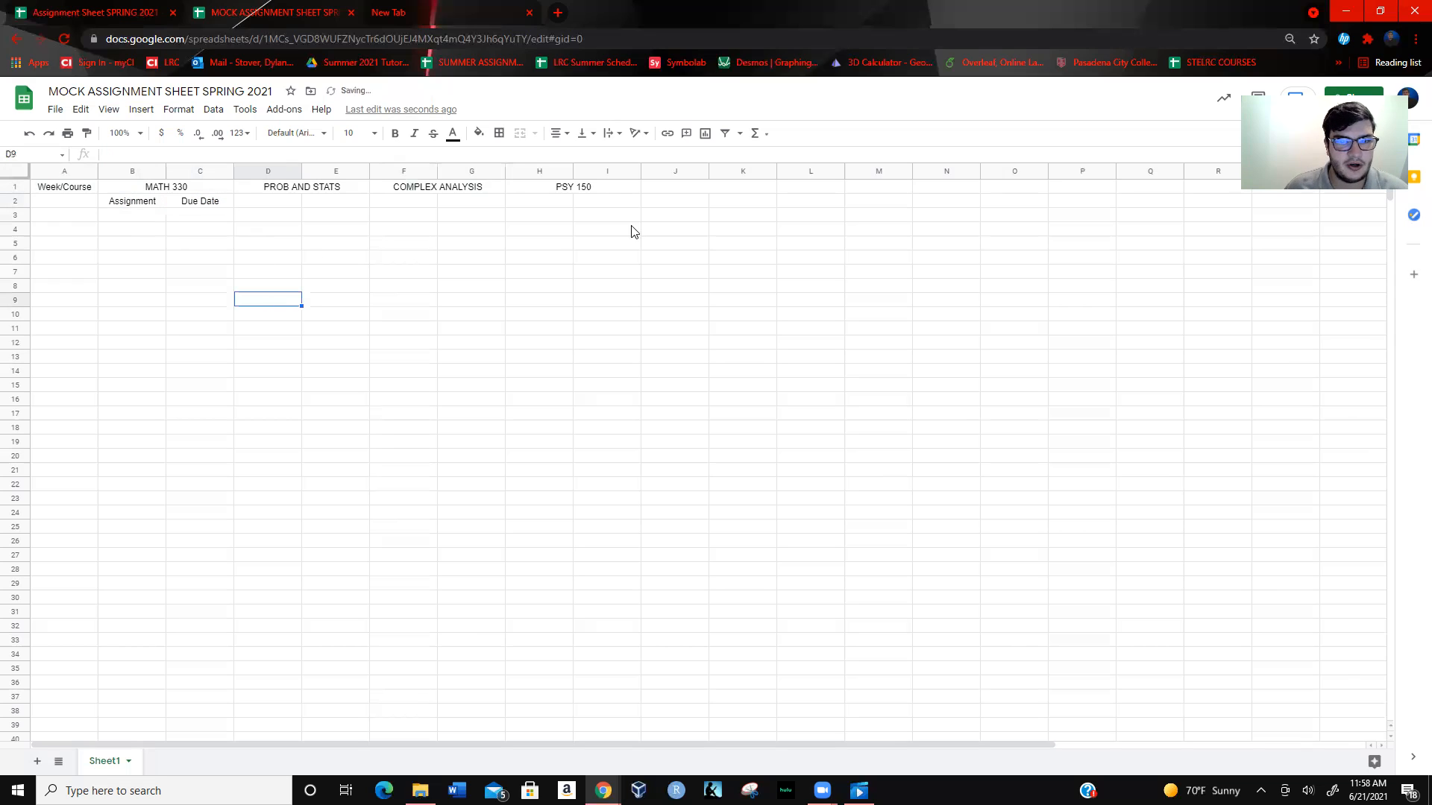
# - Enter the header Miscellaneous in merged cell J1:K1, with a capital M
pyautogui.click(704, 189)
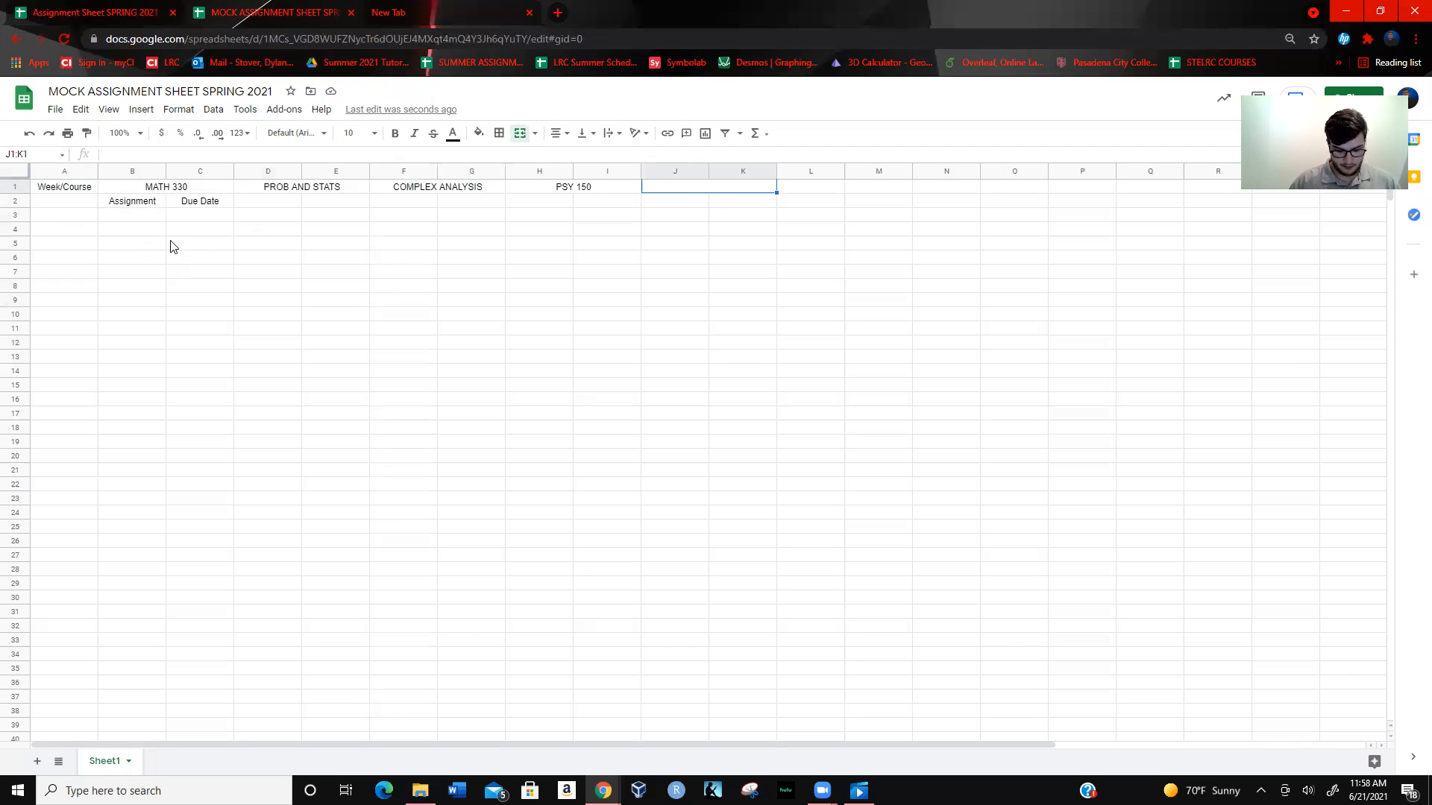
pyautogui.write('m')
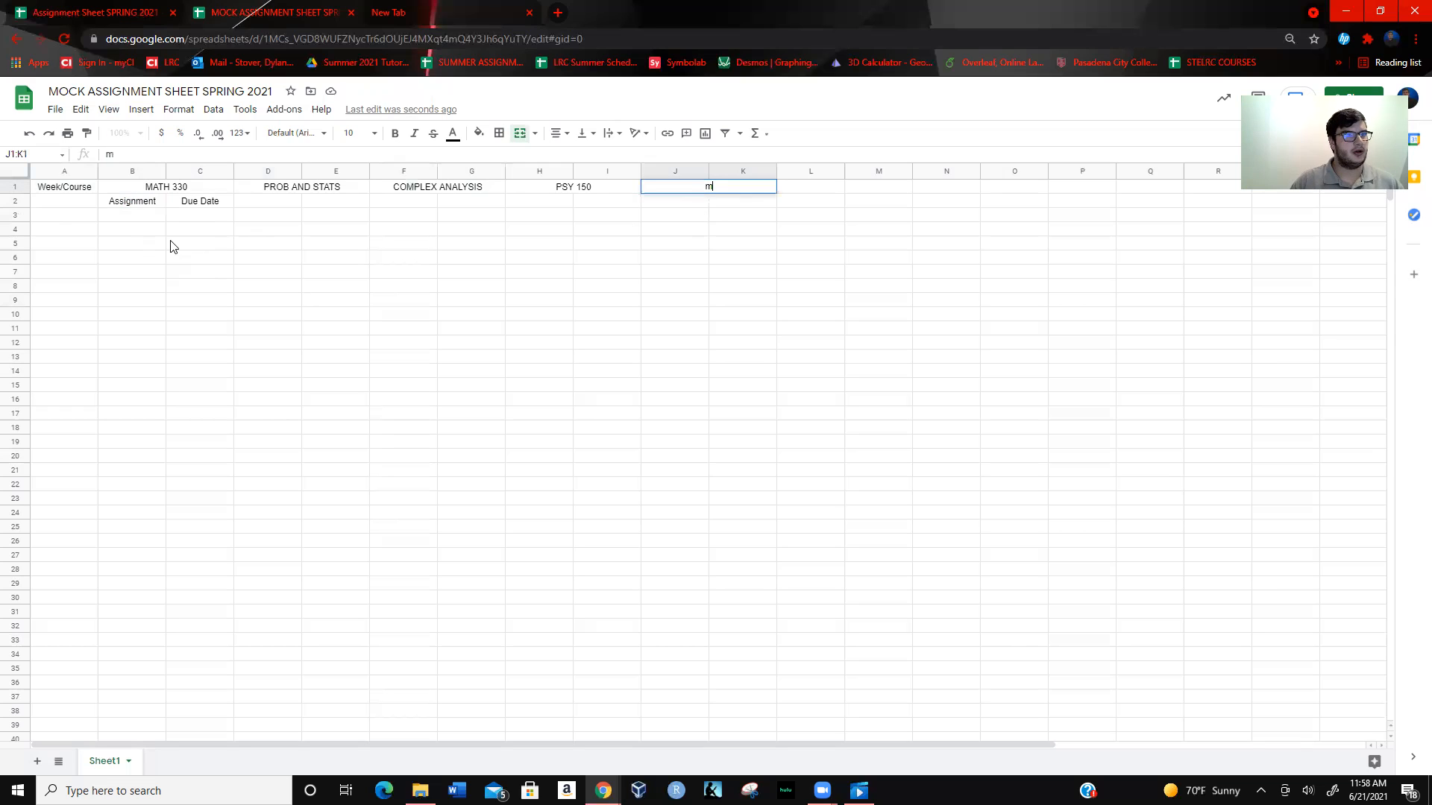
pyautogui.write('iscella')
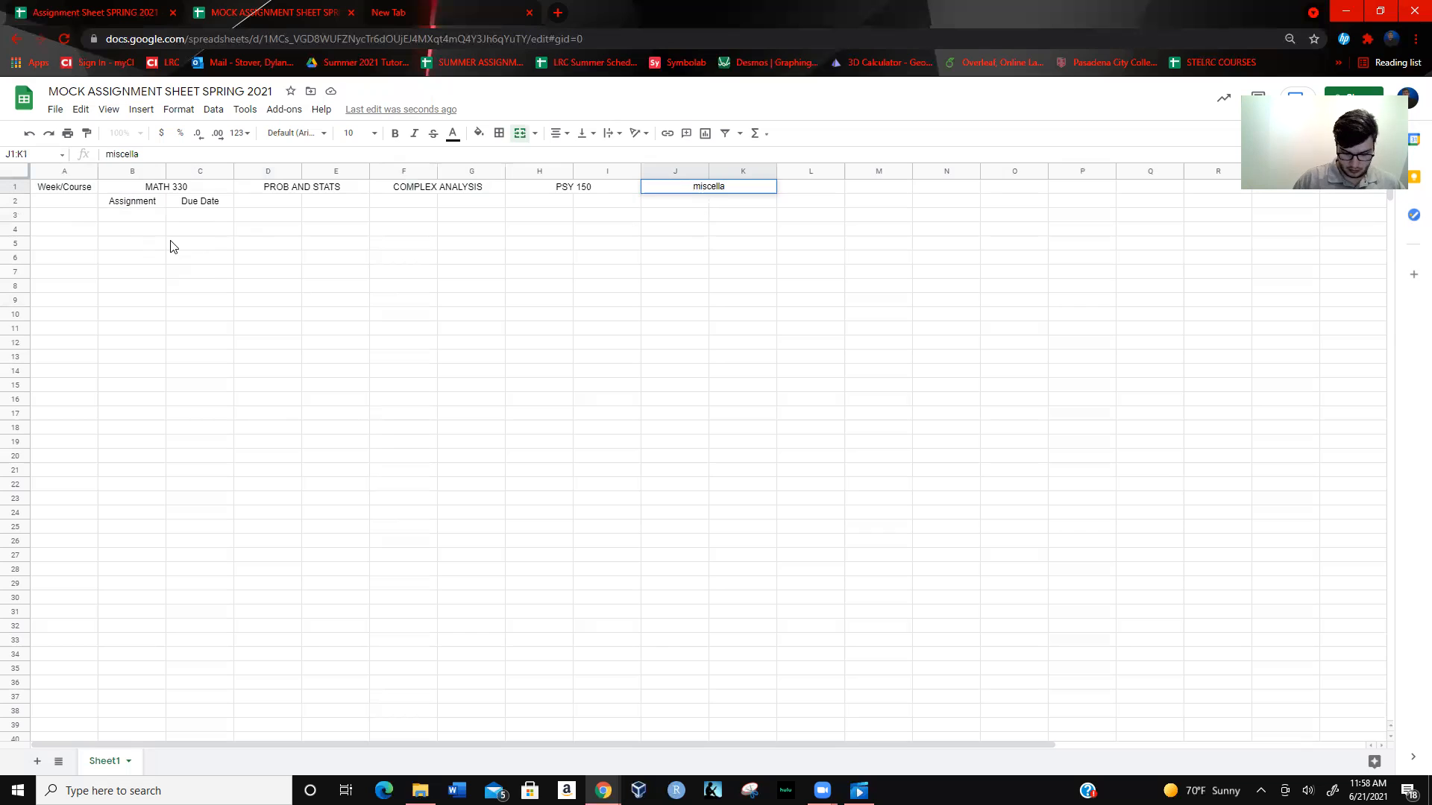
pyautogui.write('neous')
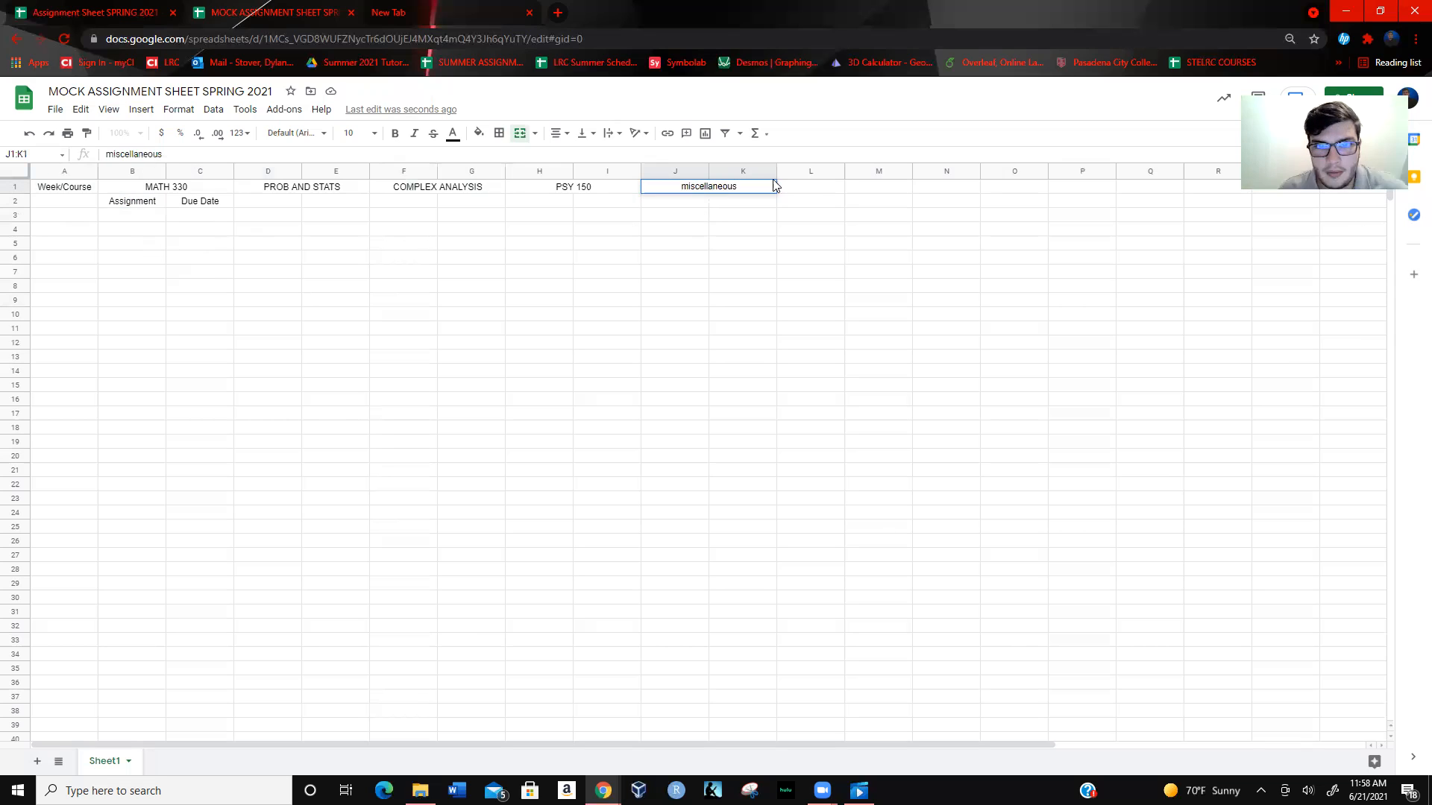
pyautogui.click(683, 189)
pyautogui.press('Delete')
pyautogui.write('M')
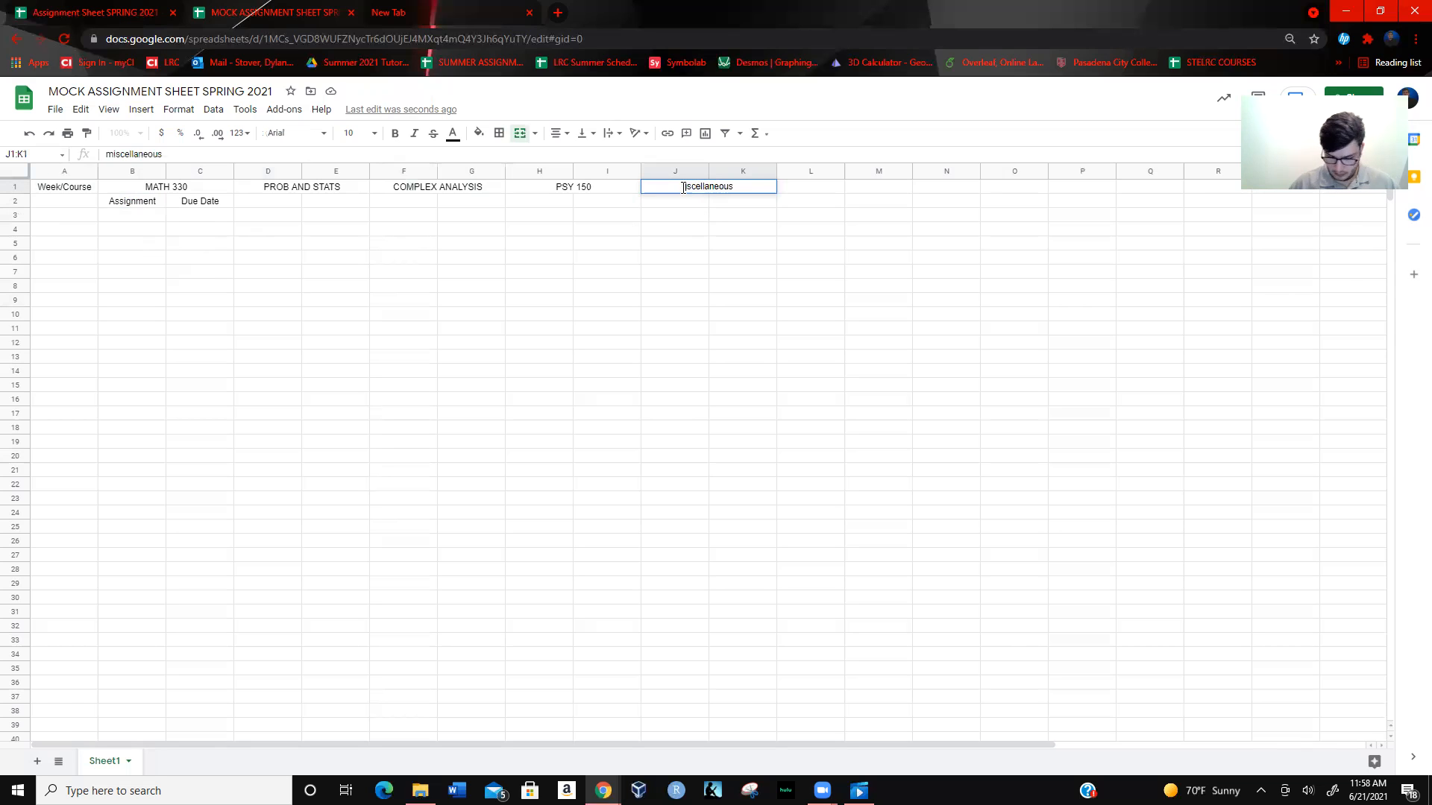
pyautogui.click(700, 391)
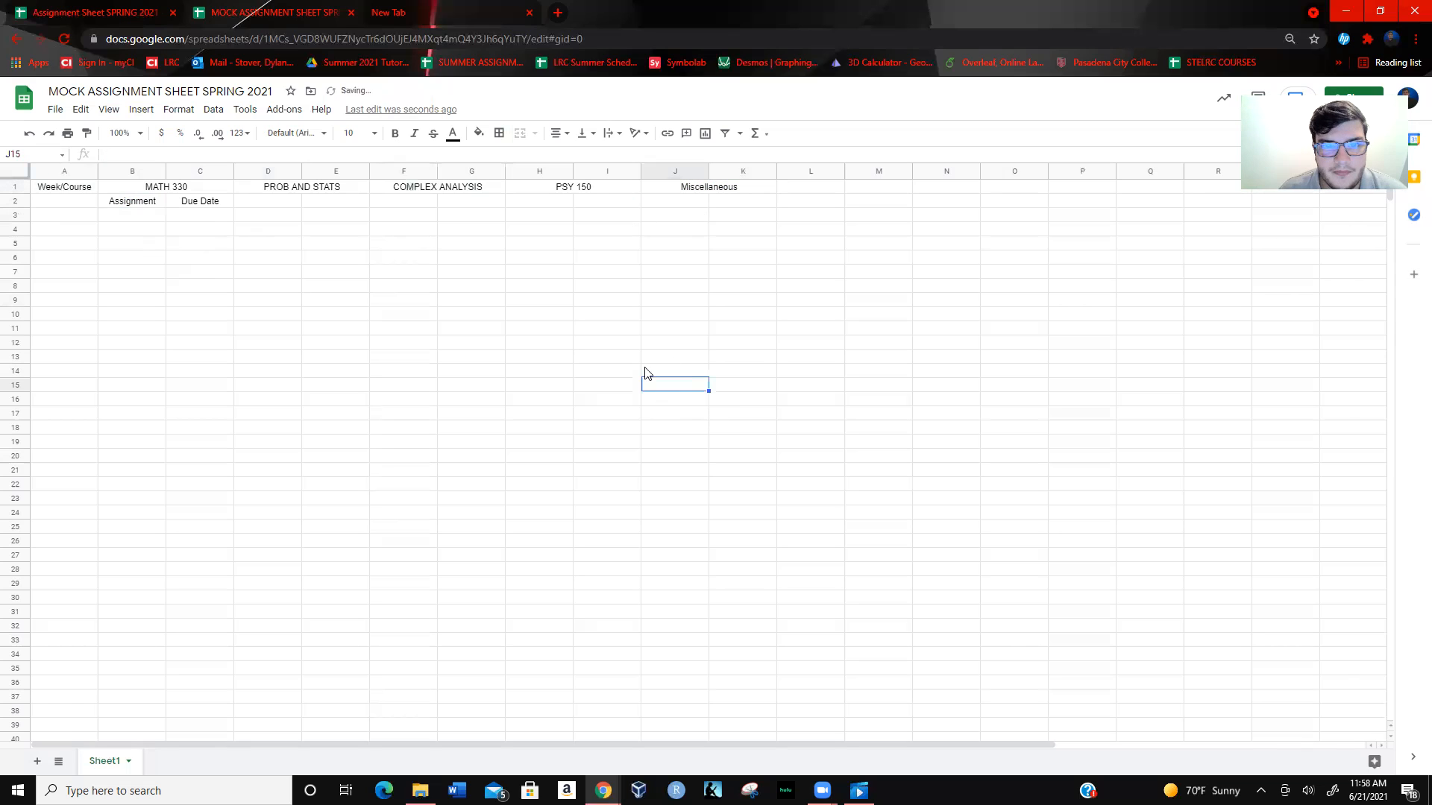
# - Fill the Assignment and Due Date subheaders from B2:C2 across row 2 through column K
pyautogui.moveTo(134, 200); pyautogui.dragTo(729, 218)
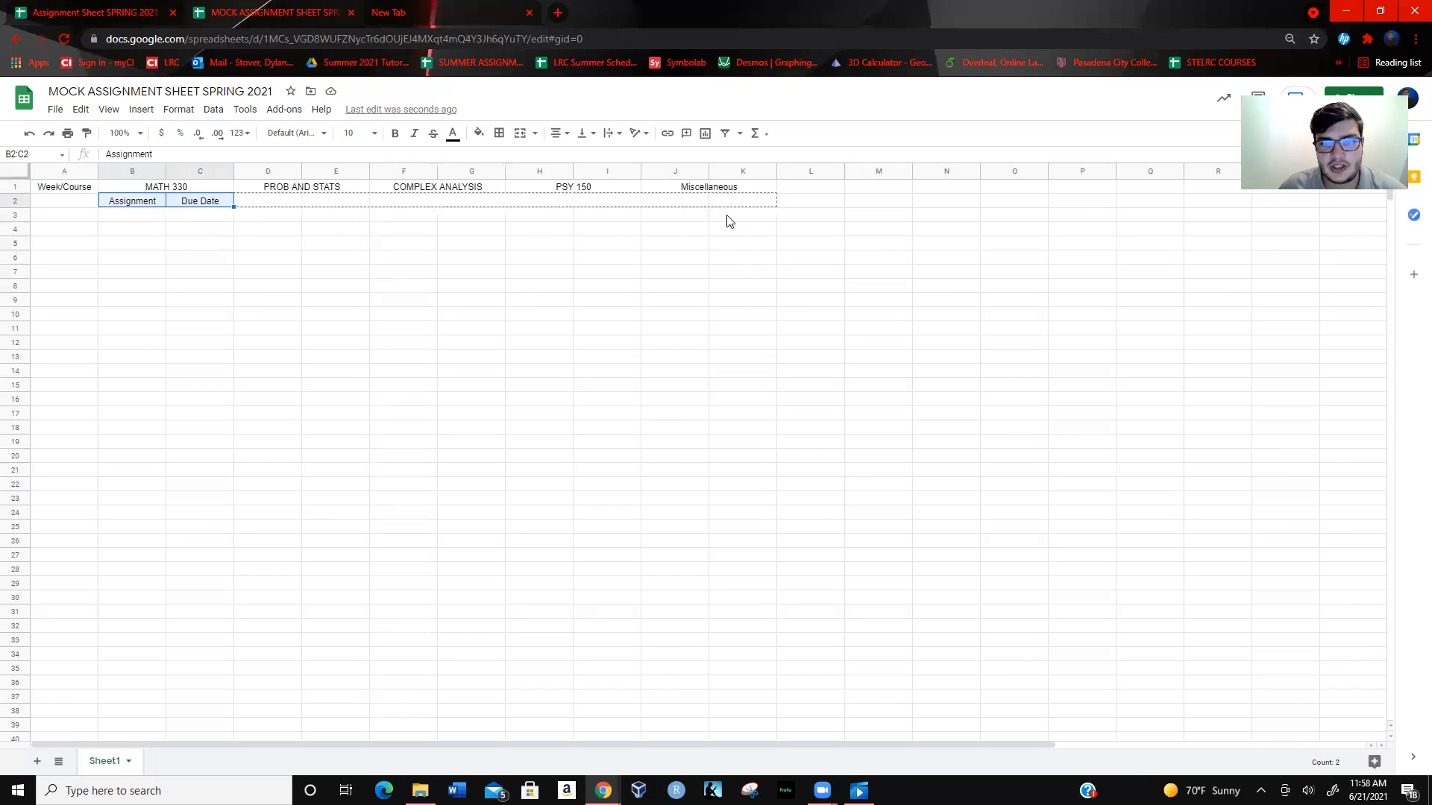
pyautogui.click(718, 355)
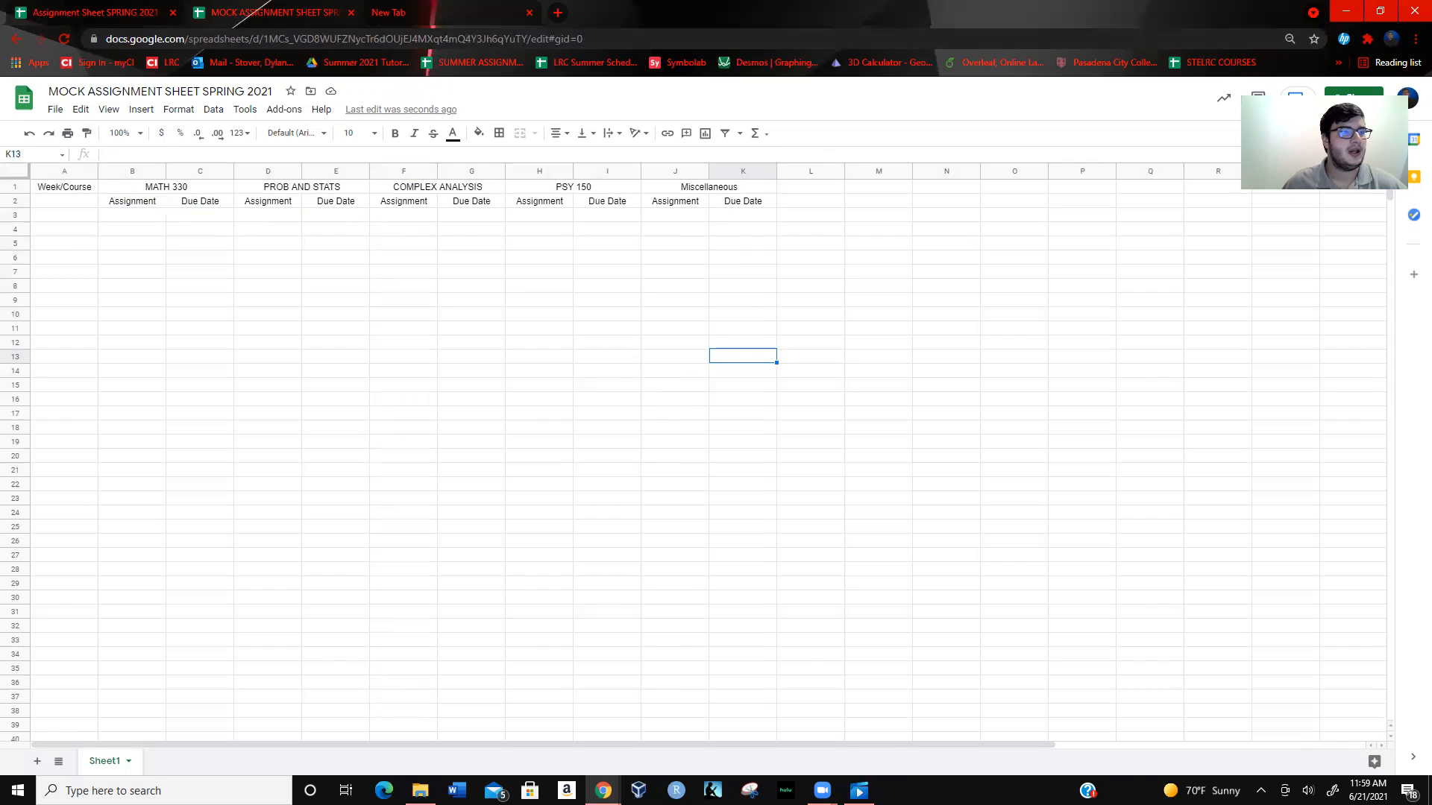
pyautogui.click(288, 360)
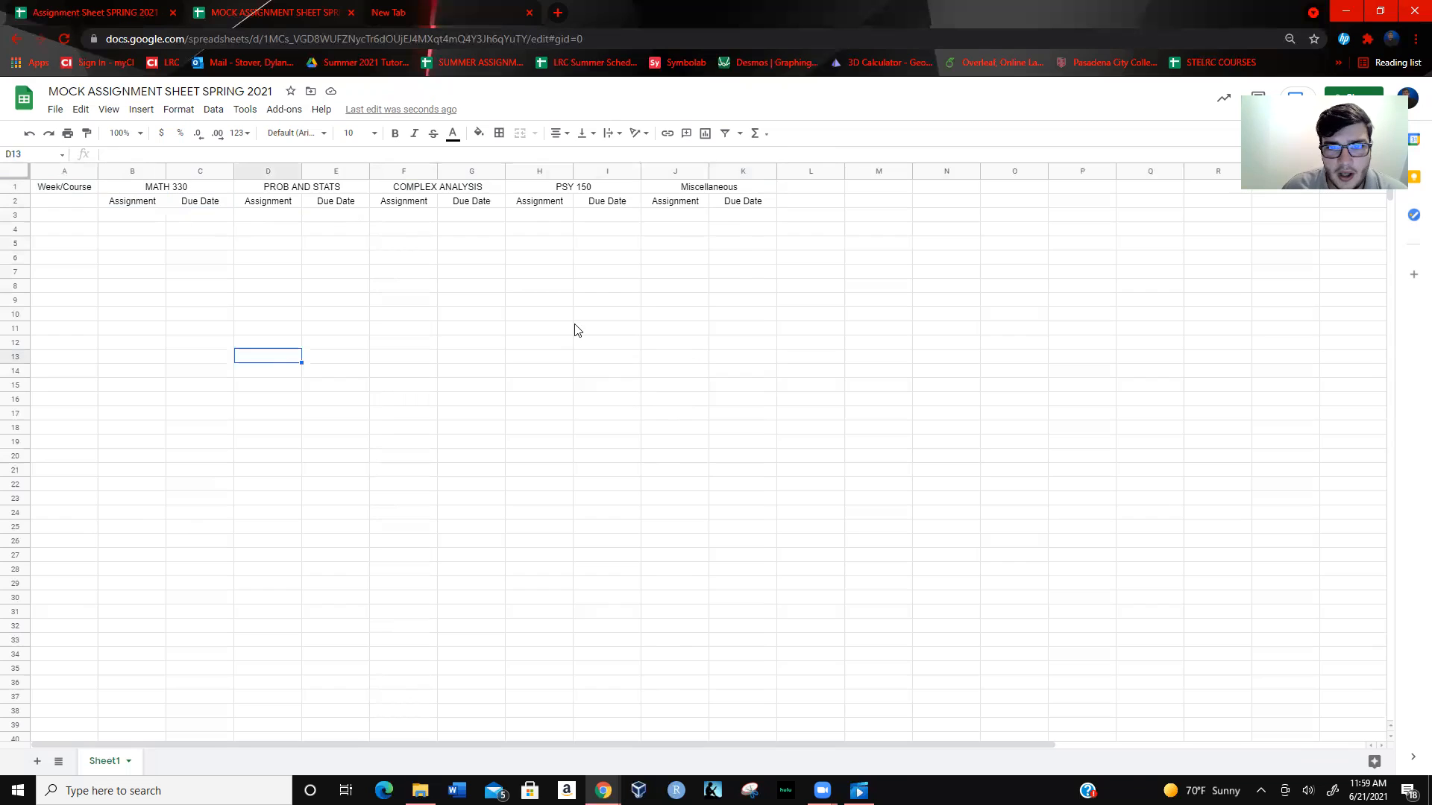
pyautogui.moveTo(671, 188); pyautogui.dragTo(748, 585)
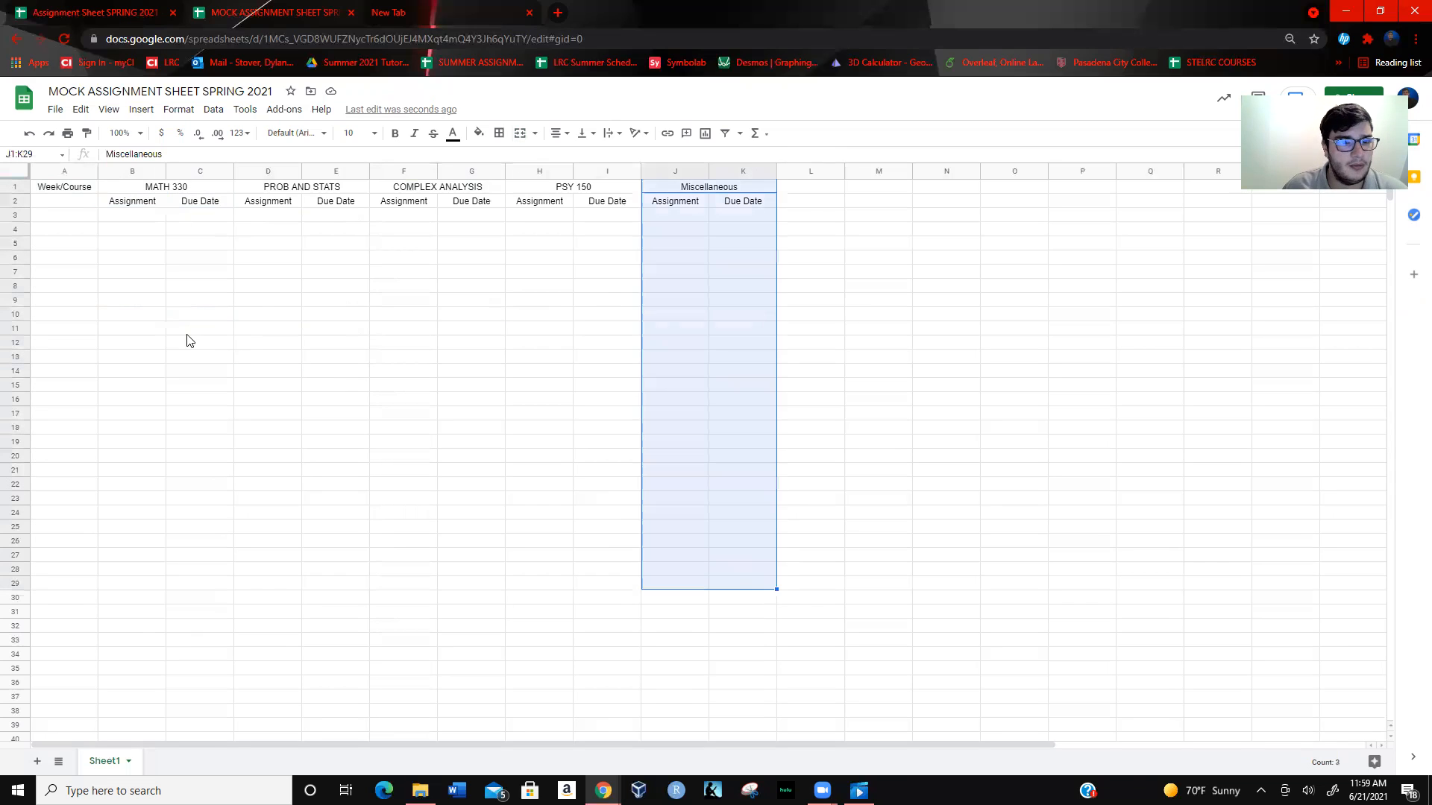
pyautogui.click(168, 262)
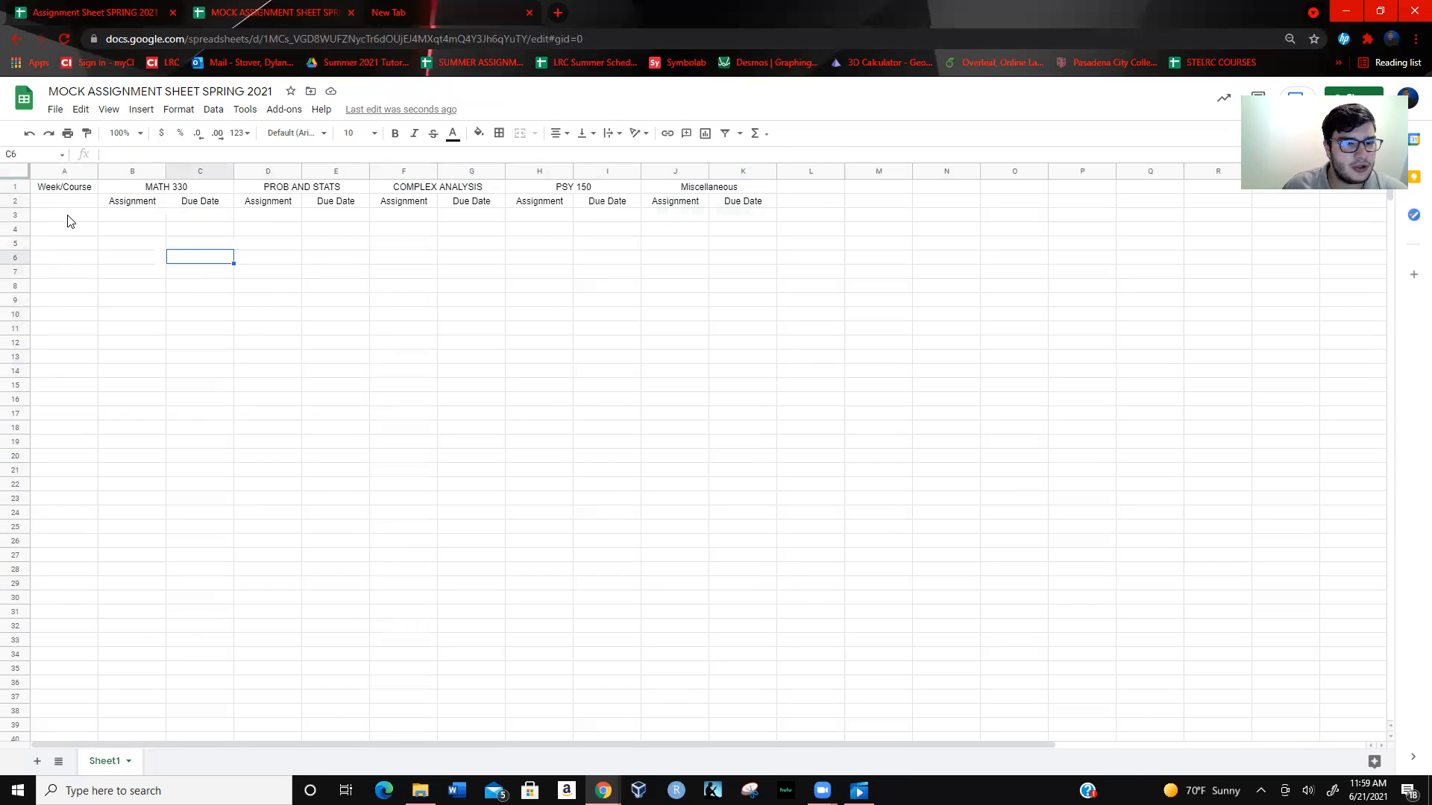
# - Enter the label Week 1 in cell A3 below the Week/Course header
pyautogui.click(68, 218)
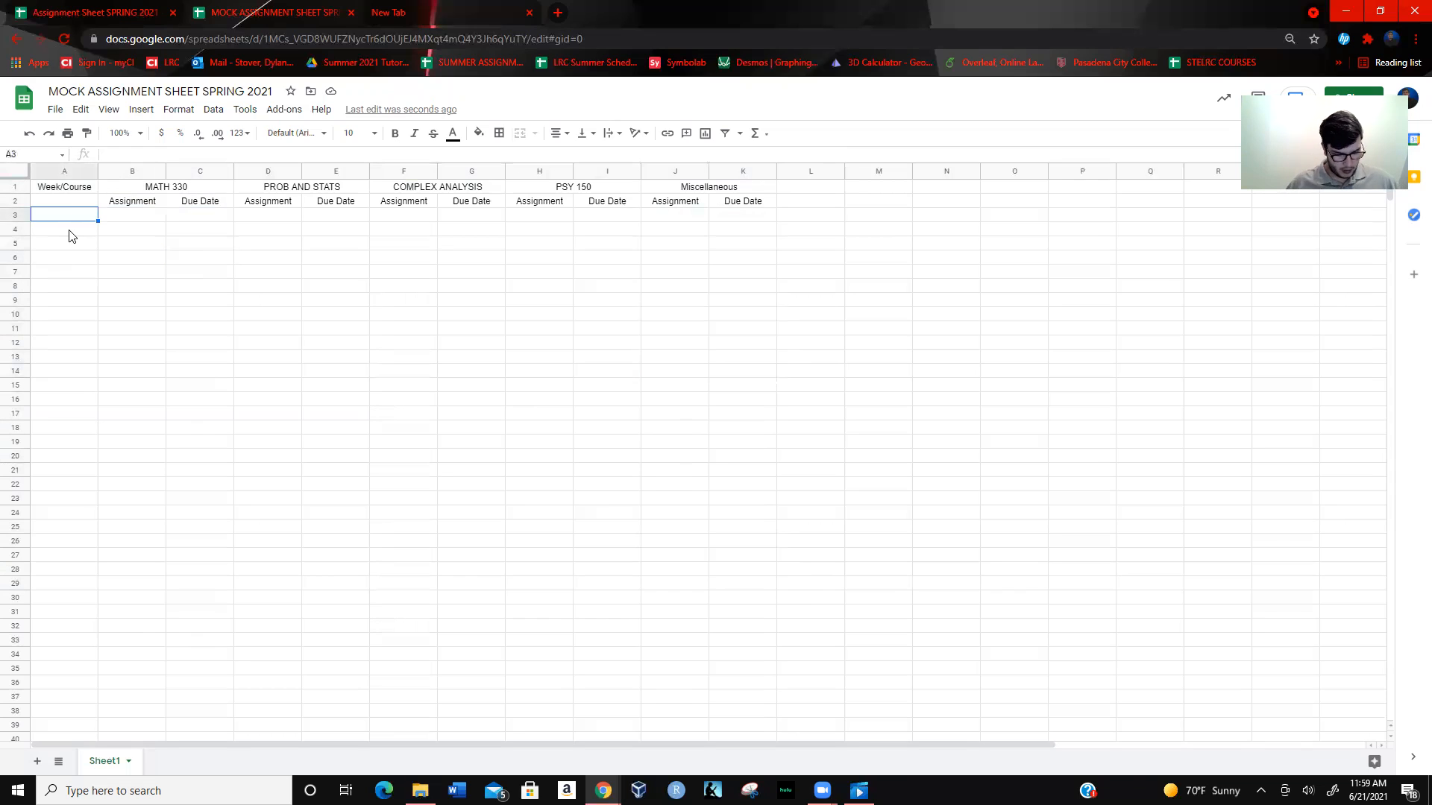
pyautogui.write('Week ')
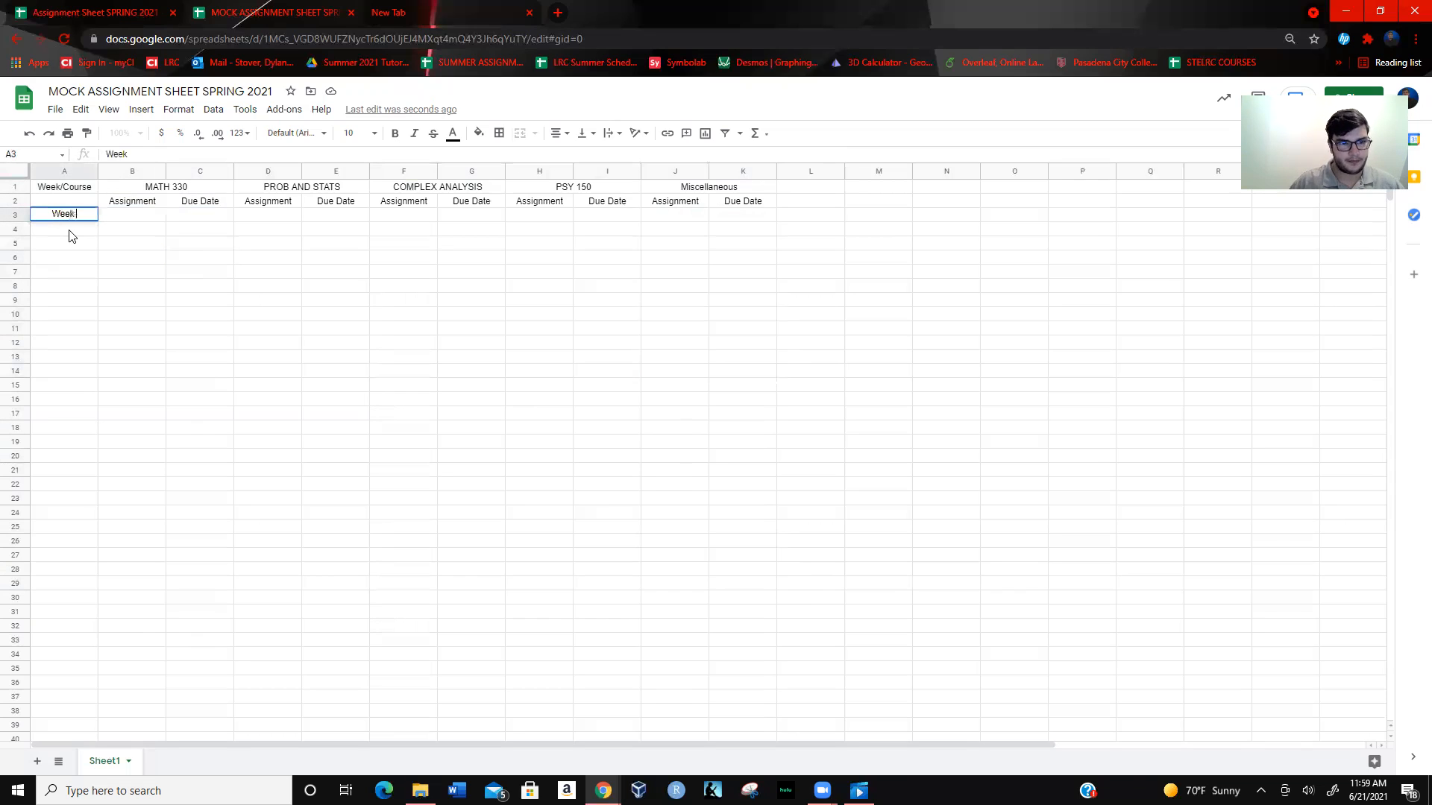
pyautogui.write('1')
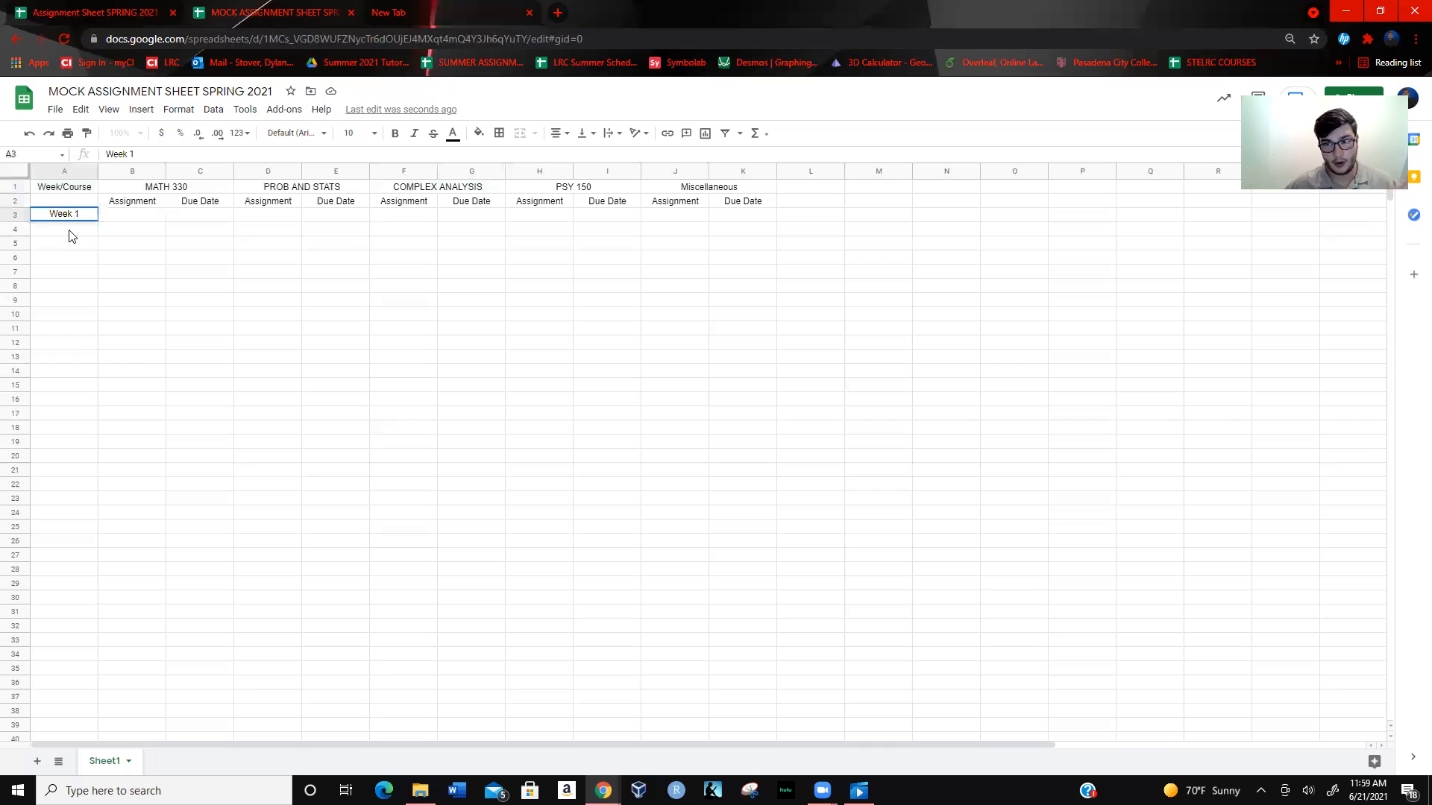
pyautogui.click(131, 259)
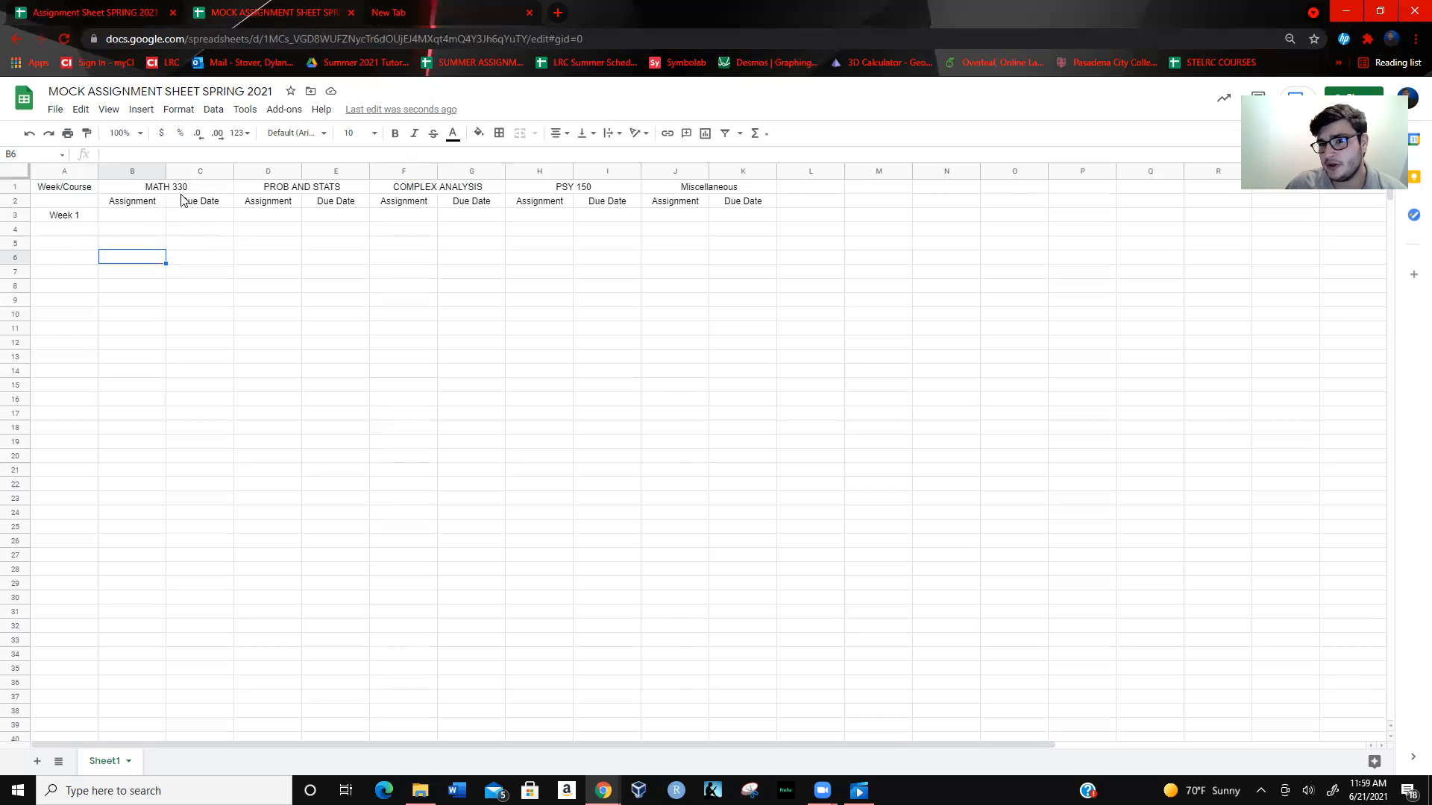
pyautogui.moveTo(136, 217); pyautogui.dragTo(141, 278)
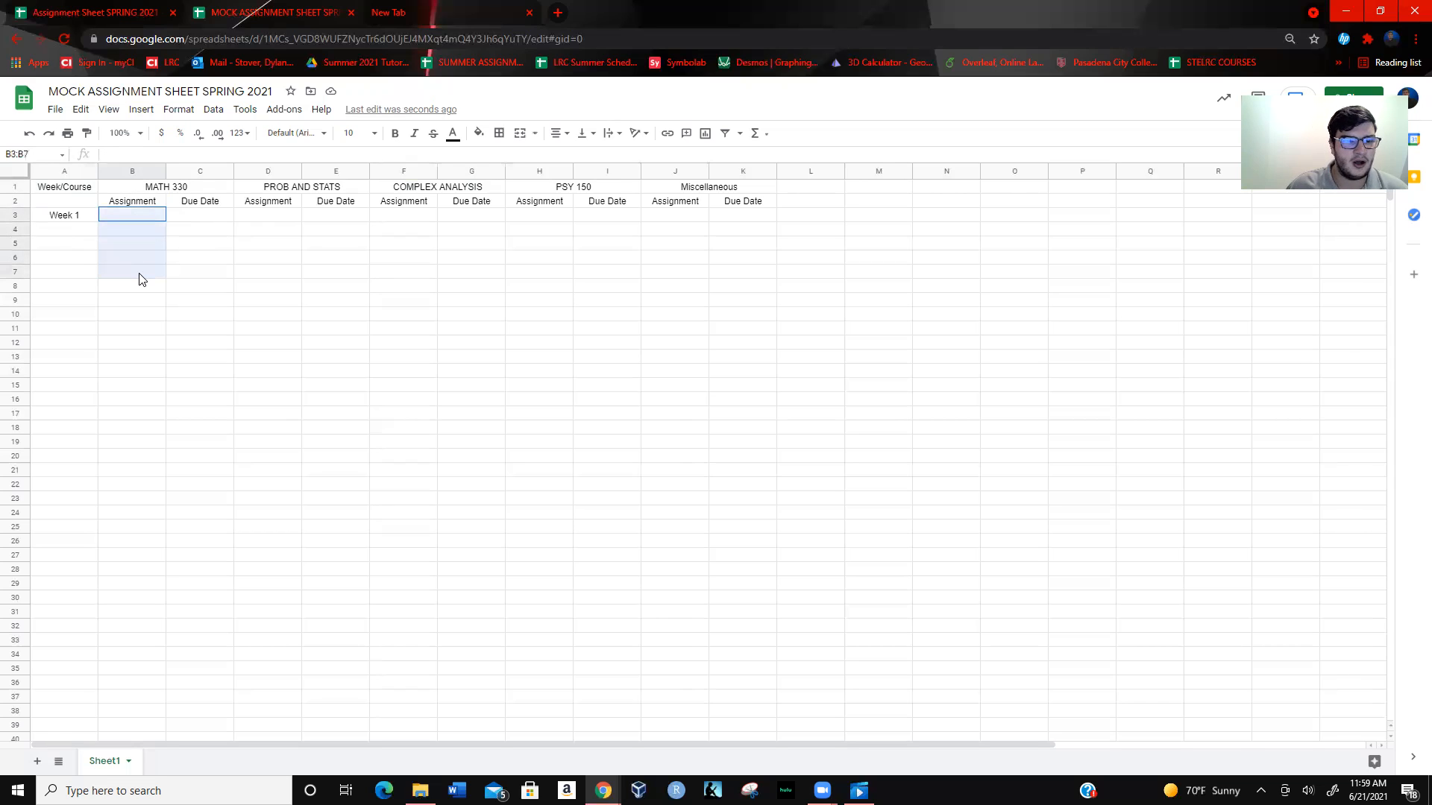
pyautogui.moveTo(141, 275); pyautogui.dragTo(143, 273)
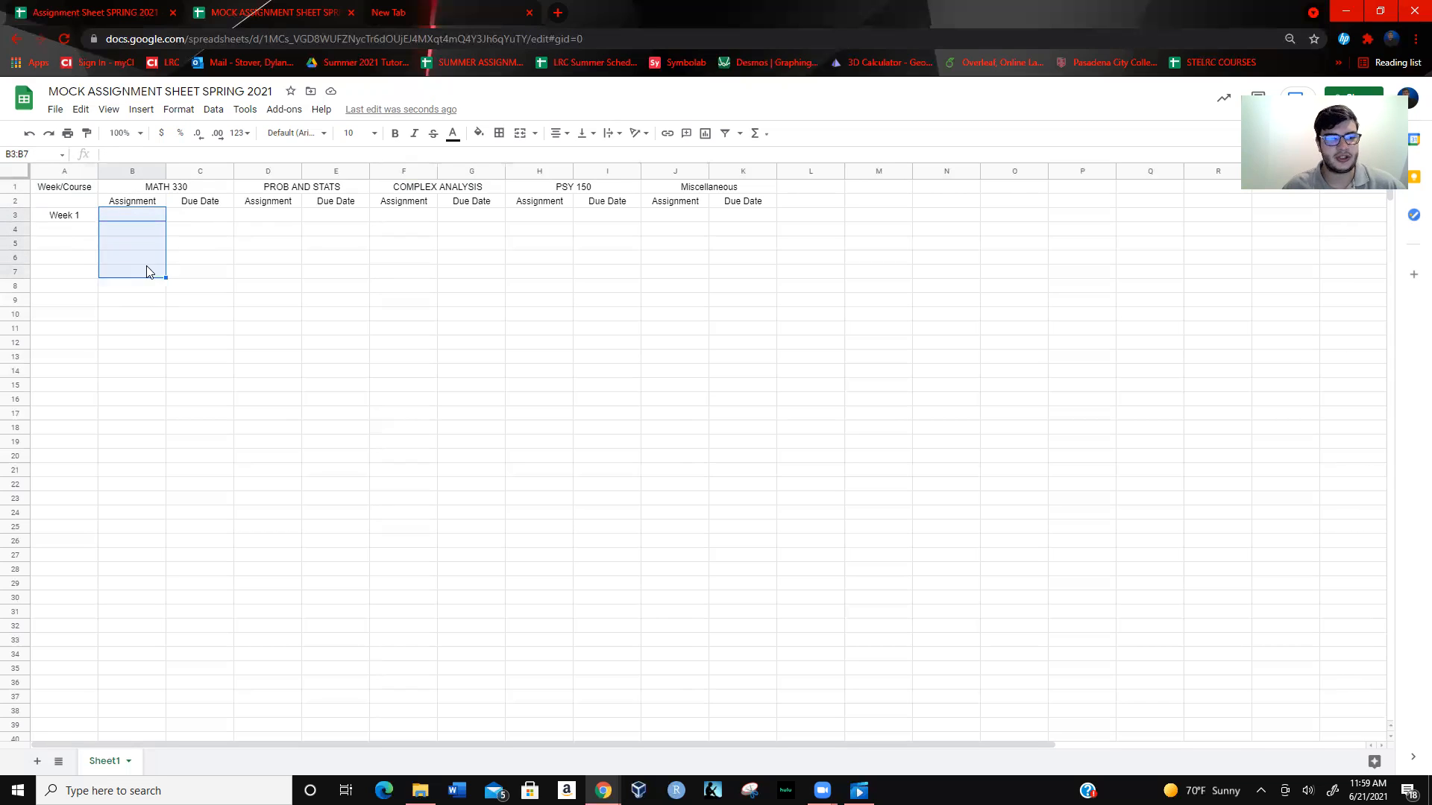
pyautogui.click(249, 333)
# - Fill the five-row Week 1 block A3:A7 down column A to row 79, reaching Week 16
pyautogui.moveTo(84, 218); pyautogui.dragTo(86, 282)
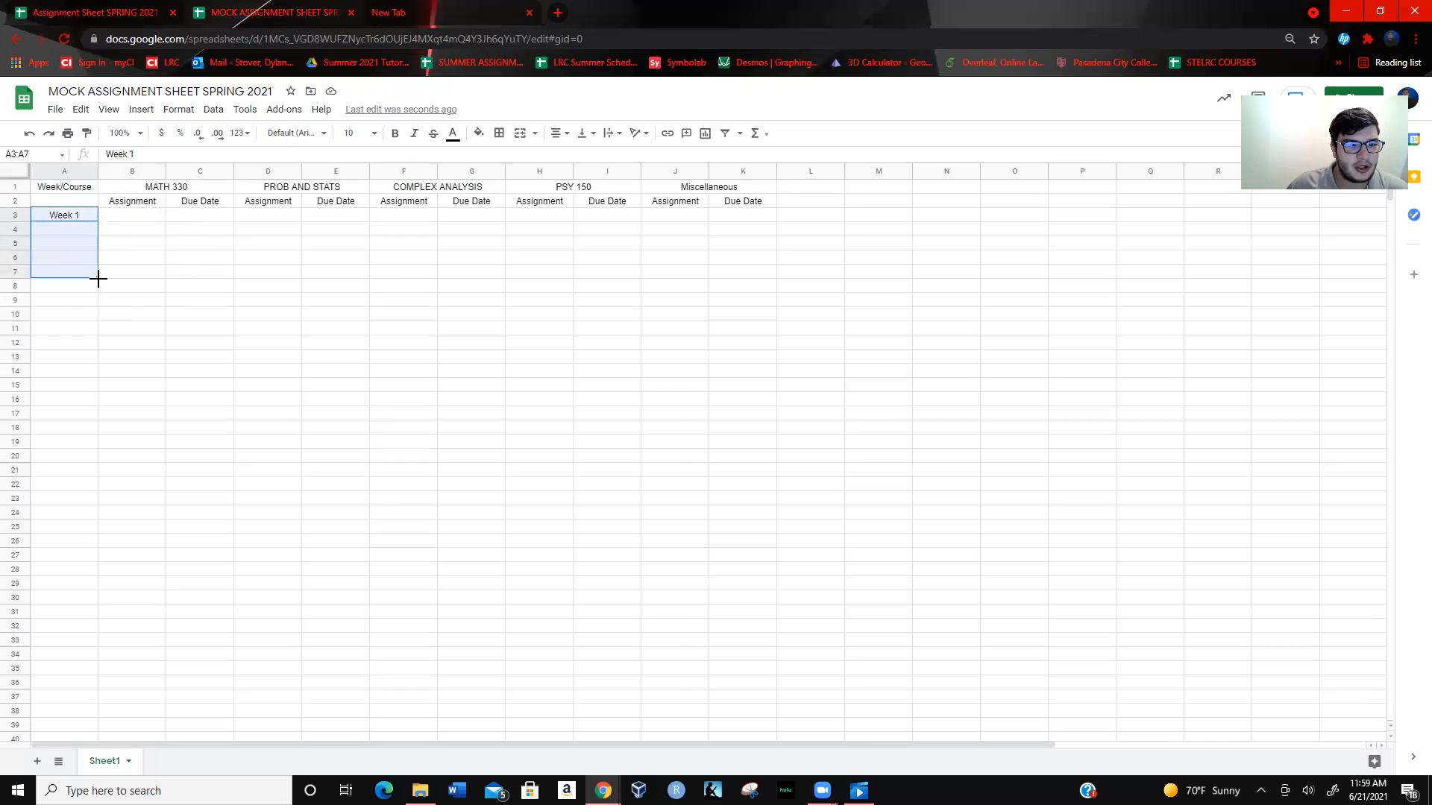
pyautogui.moveTo(98, 277); pyautogui.dragTo(72, 317)
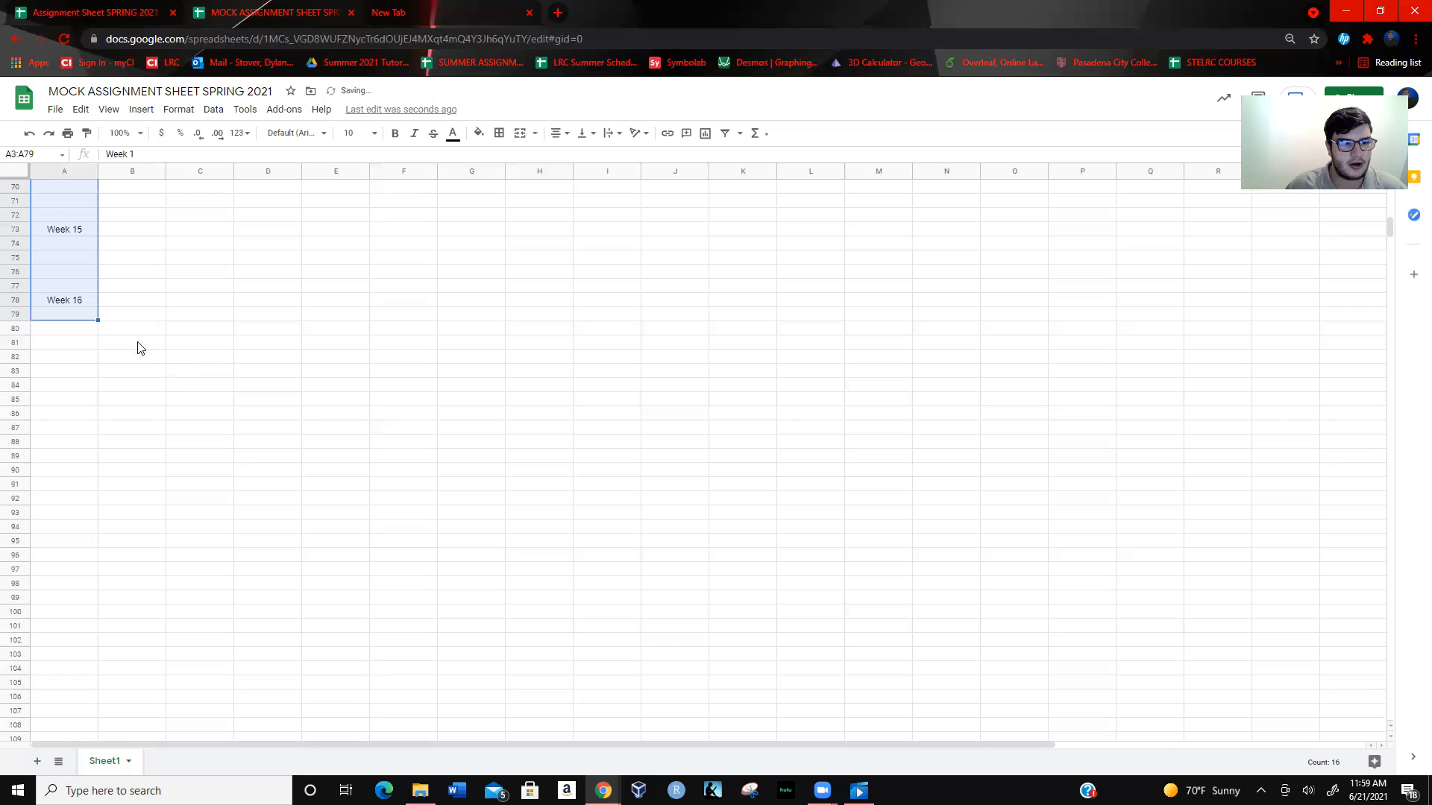
pyautogui.click(238, 364)
pyautogui.scroll(15, 271, 342)
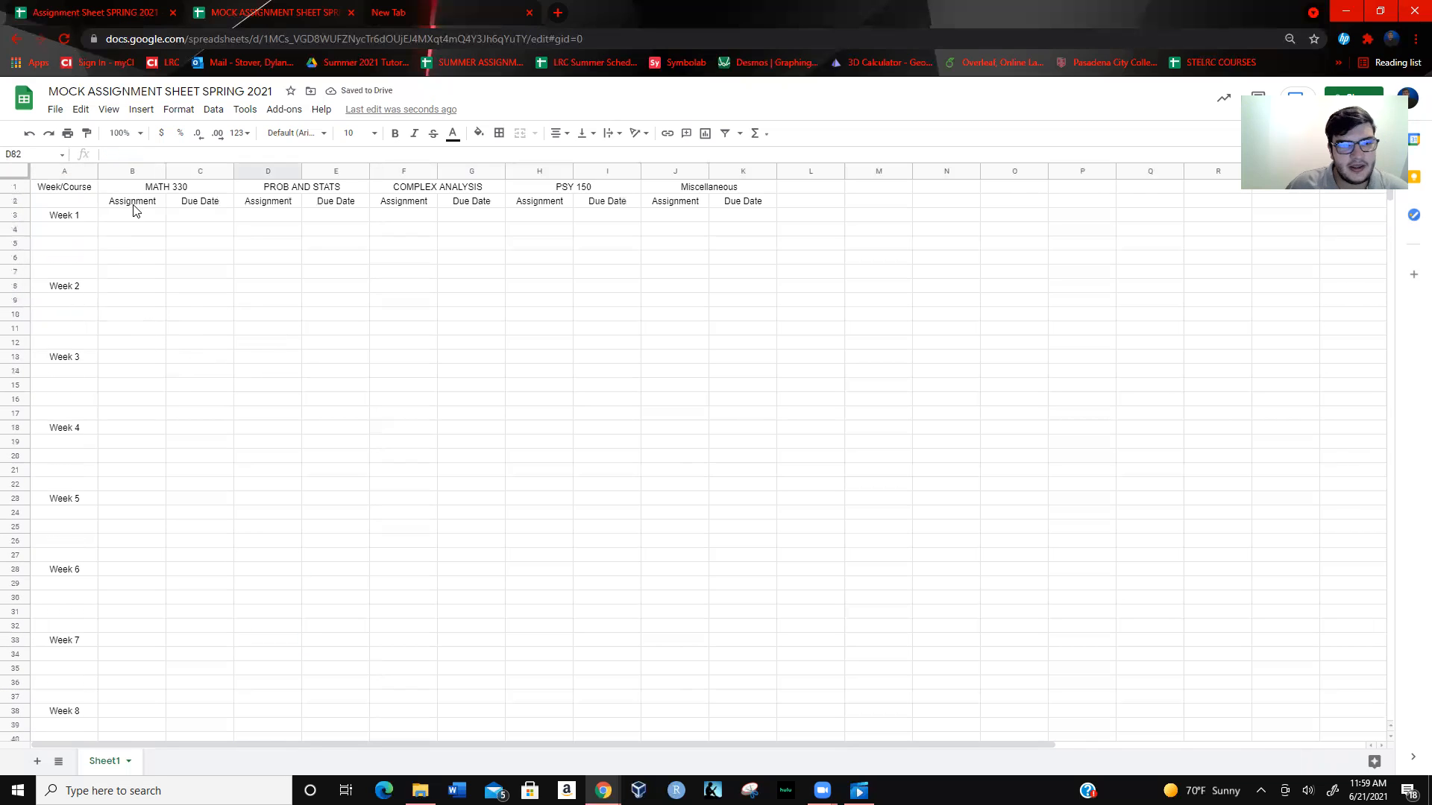
# - Examine the week labels in column A, the course headers in rows 1 and 2, and the Week 1 and Week 2 rows through column K
pyautogui.click(72, 219)
pyautogui.click(70, 286)
pyautogui.click(86, 359)
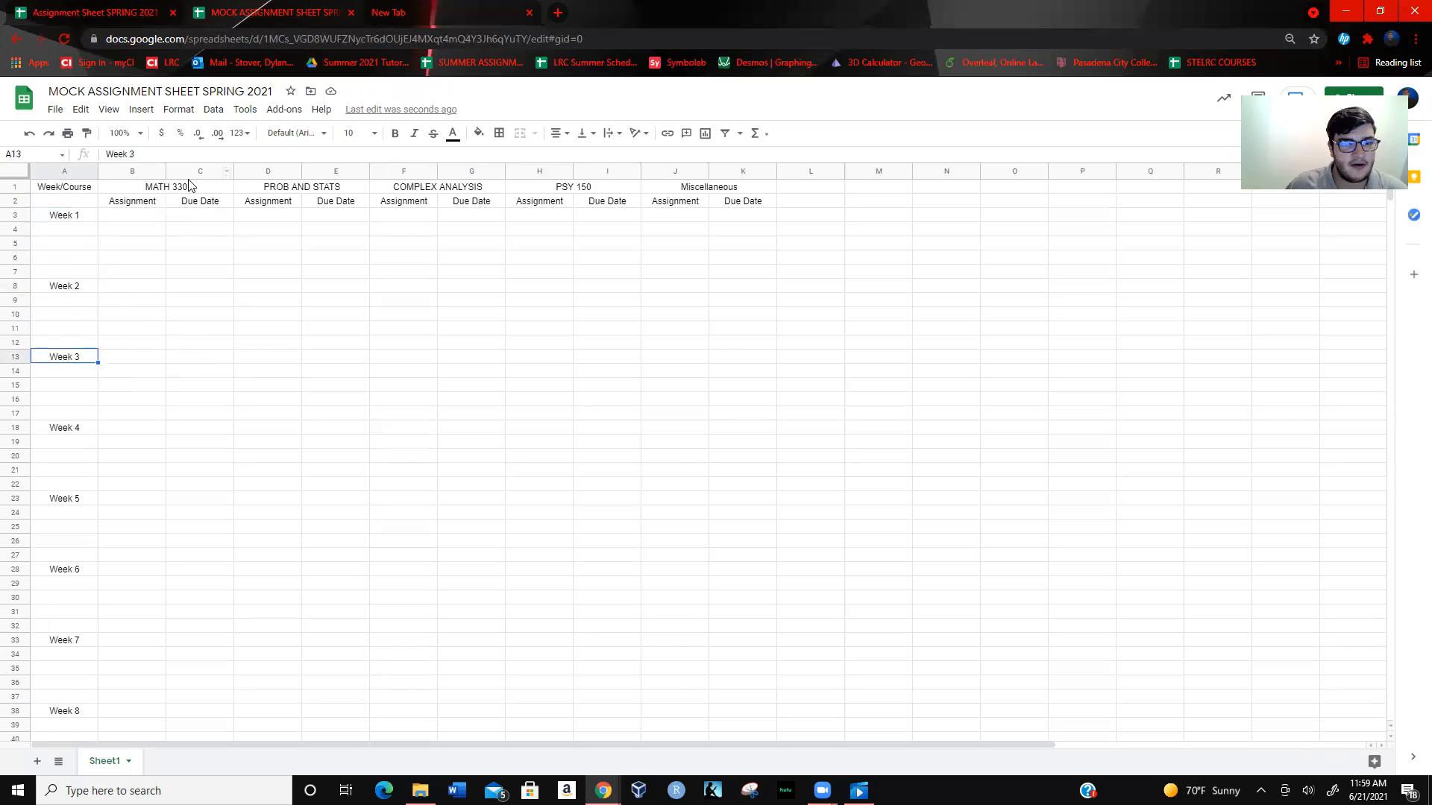
pyautogui.moveTo(191, 188); pyautogui.dragTo(709, 203)
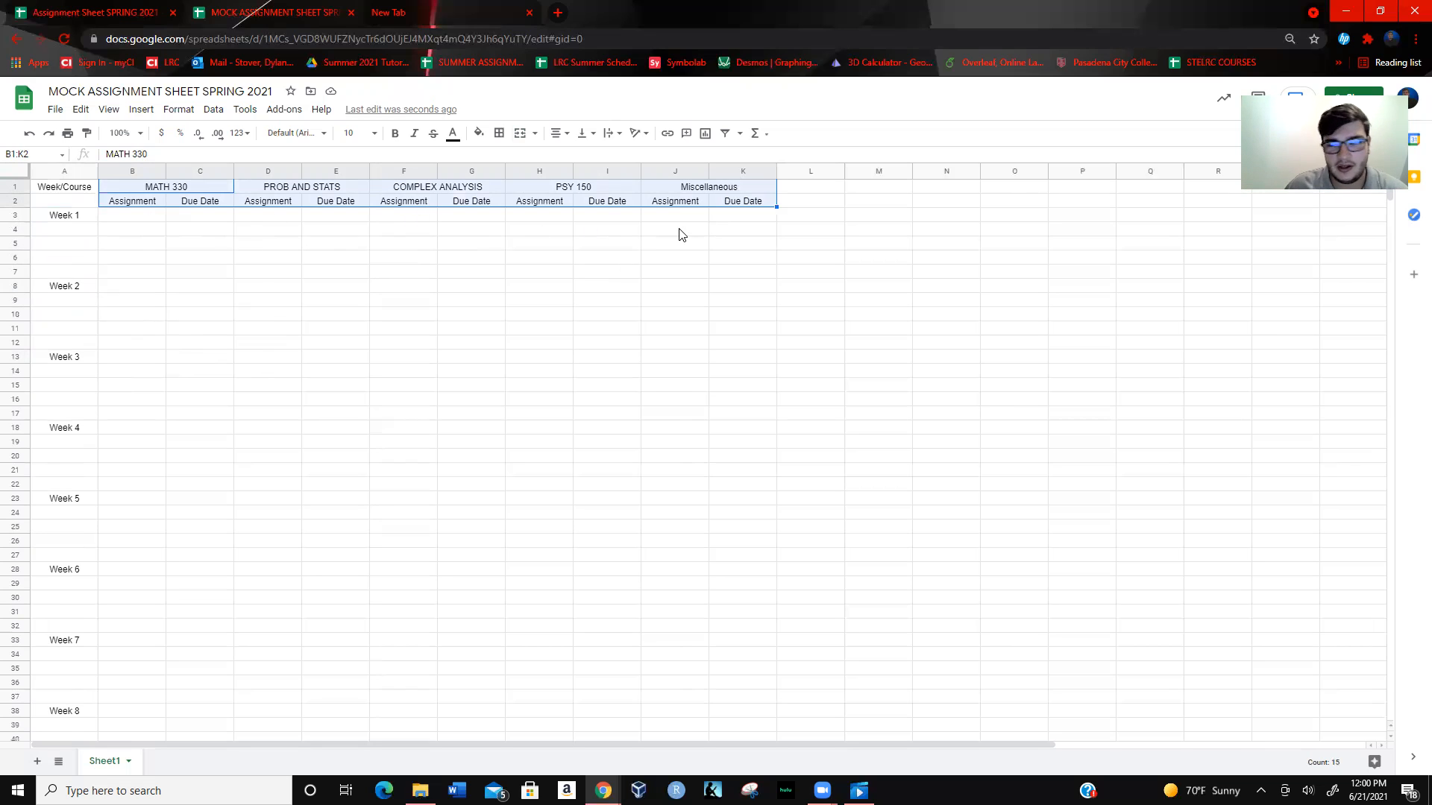
pyautogui.click(749, 258)
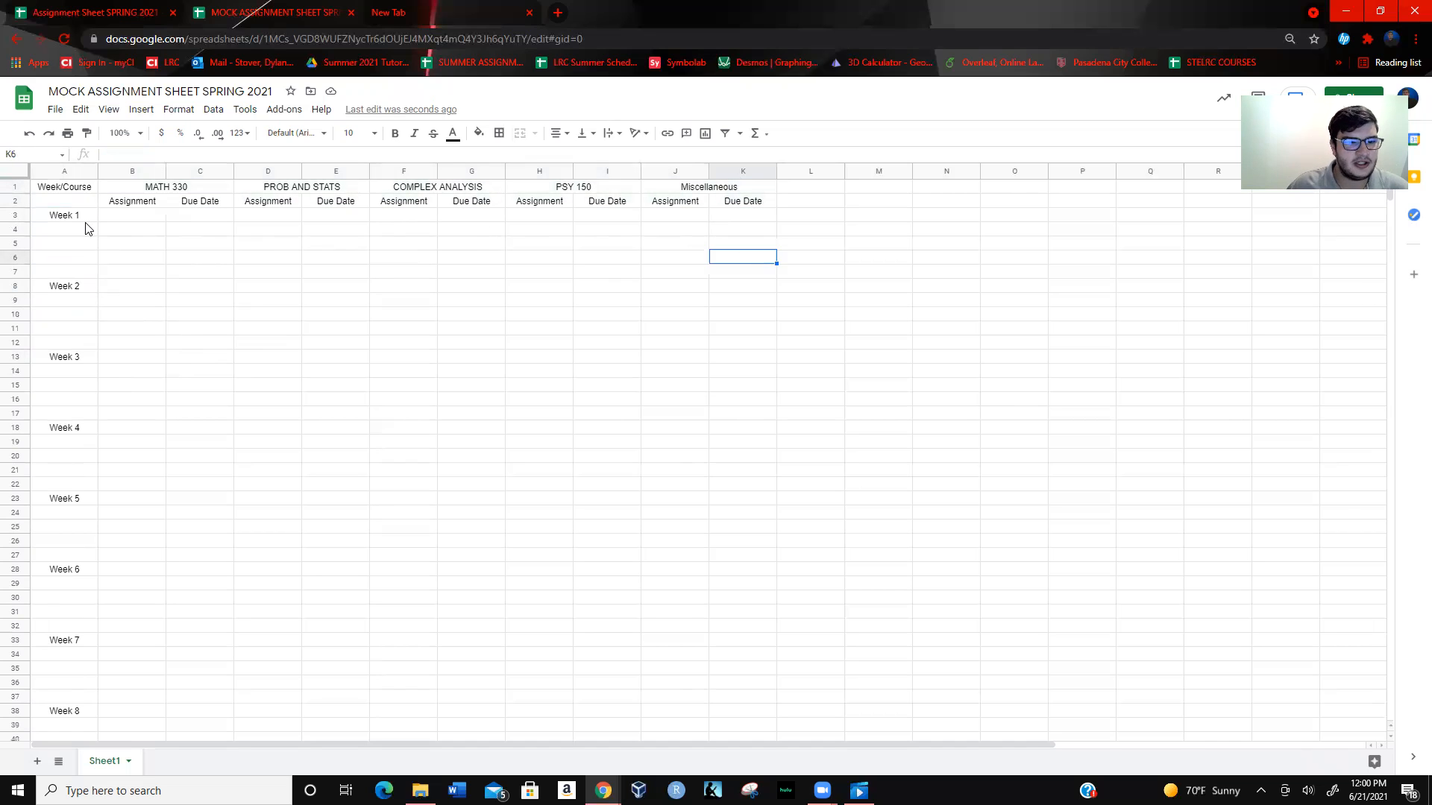
pyautogui.moveTo(81, 219); pyautogui.dragTo(759, 219)
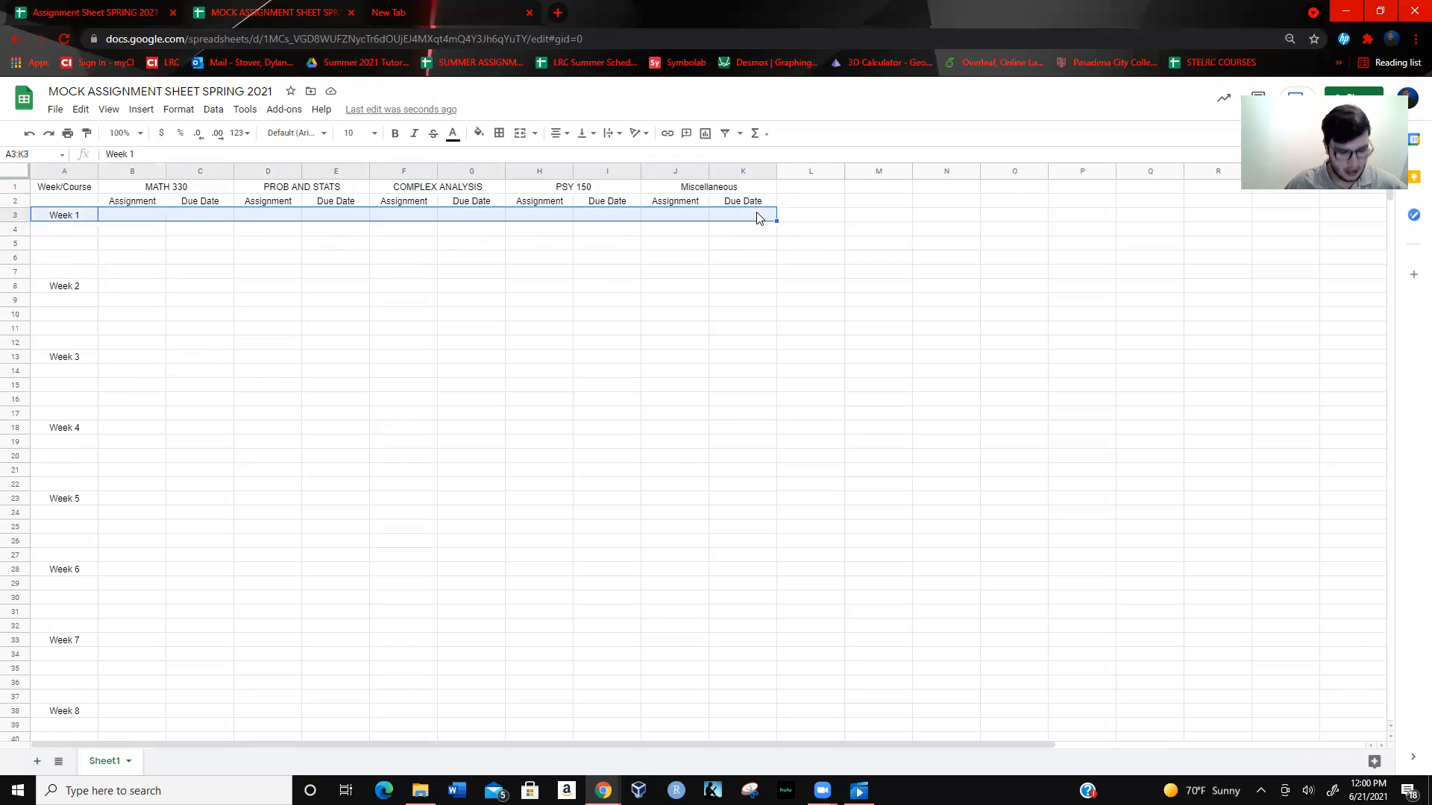
pyautogui.moveTo(50, 291); pyautogui.dragTo(748, 291)
pyautogui.click(273, 407)
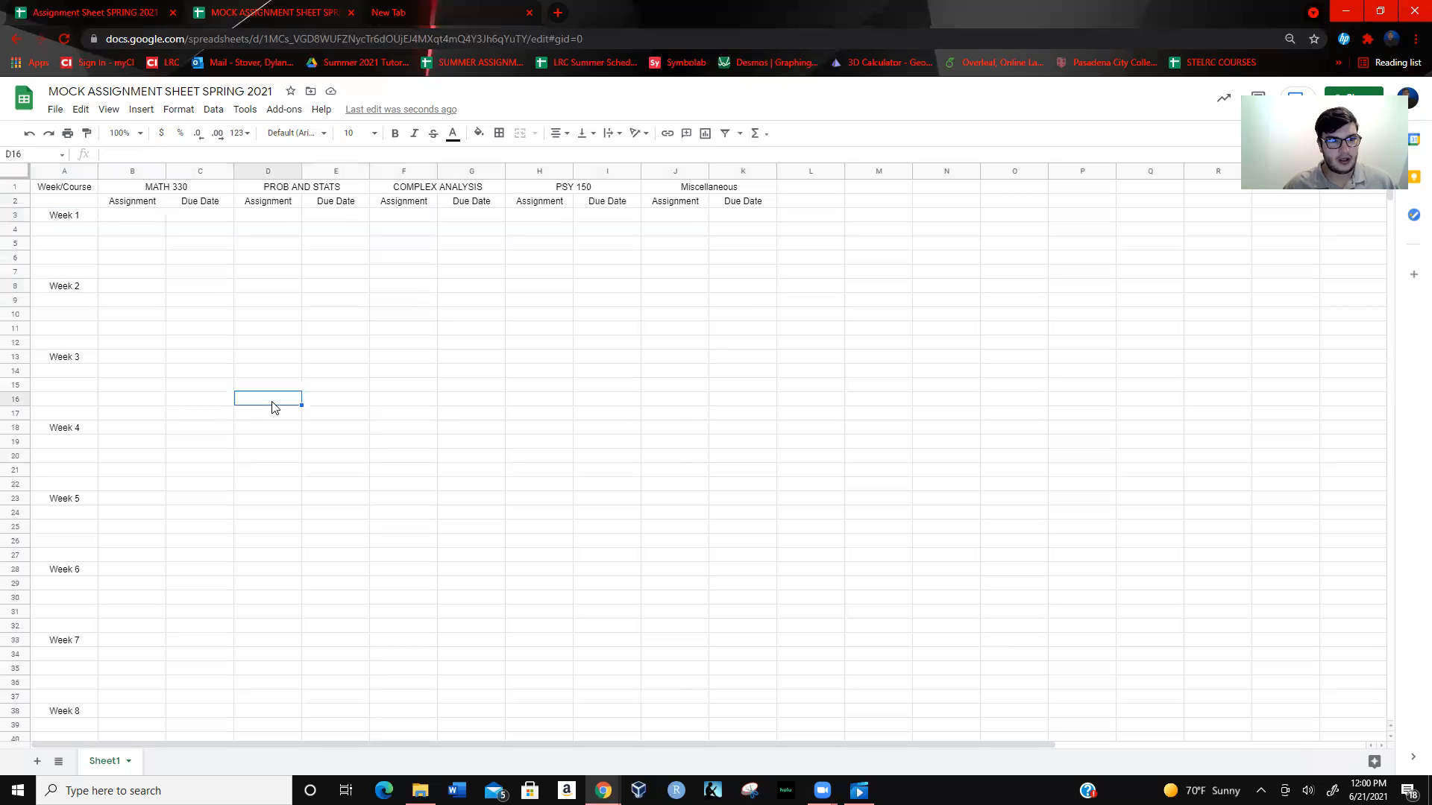
# - Undo the fill of the week labels down column A
pyautogui.hotkey('ctrl', 'z')
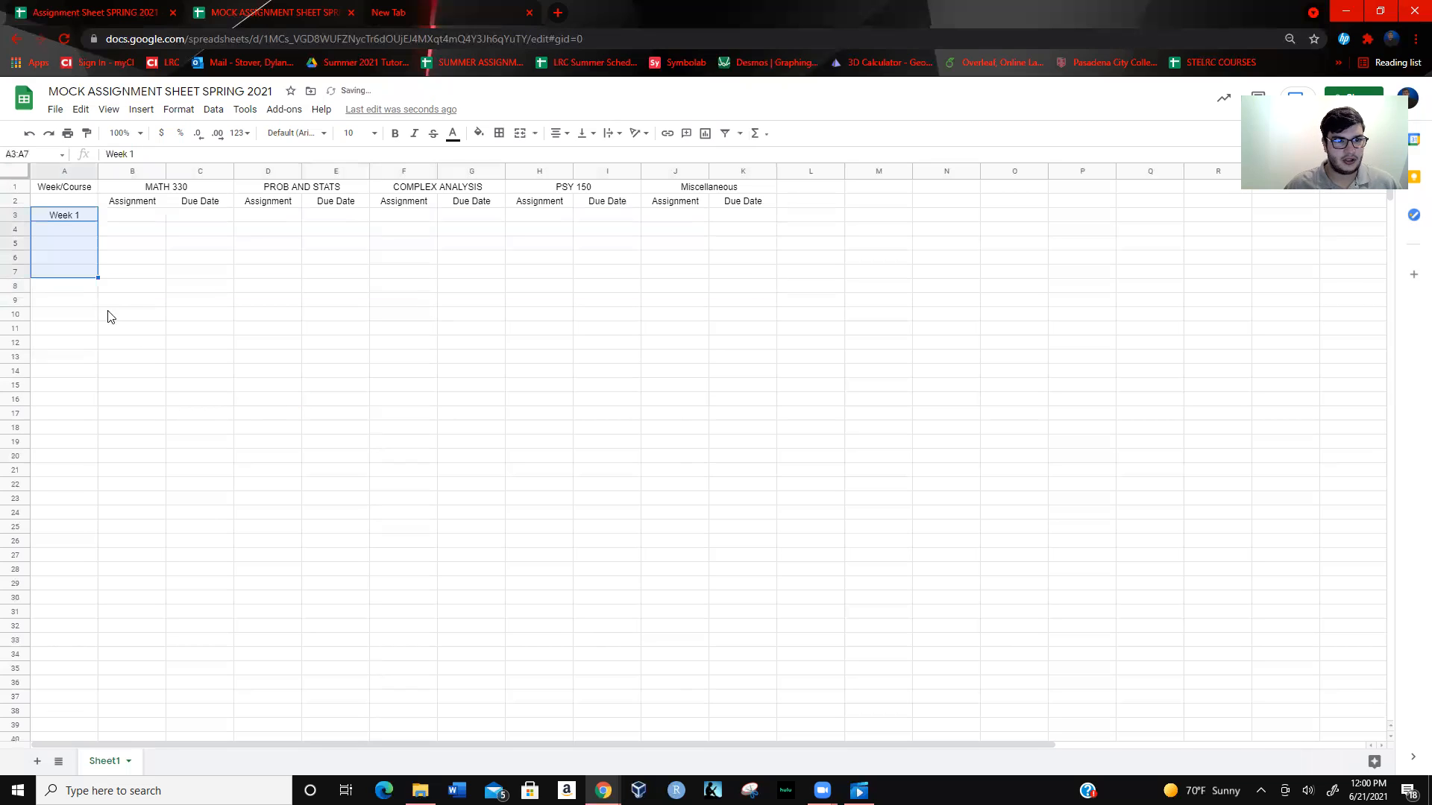
pyautogui.click(126, 261)
# - Add a top border to the Week 1 row across A3:K3
pyautogui.moveTo(76, 214); pyautogui.dragTo(744, 217)
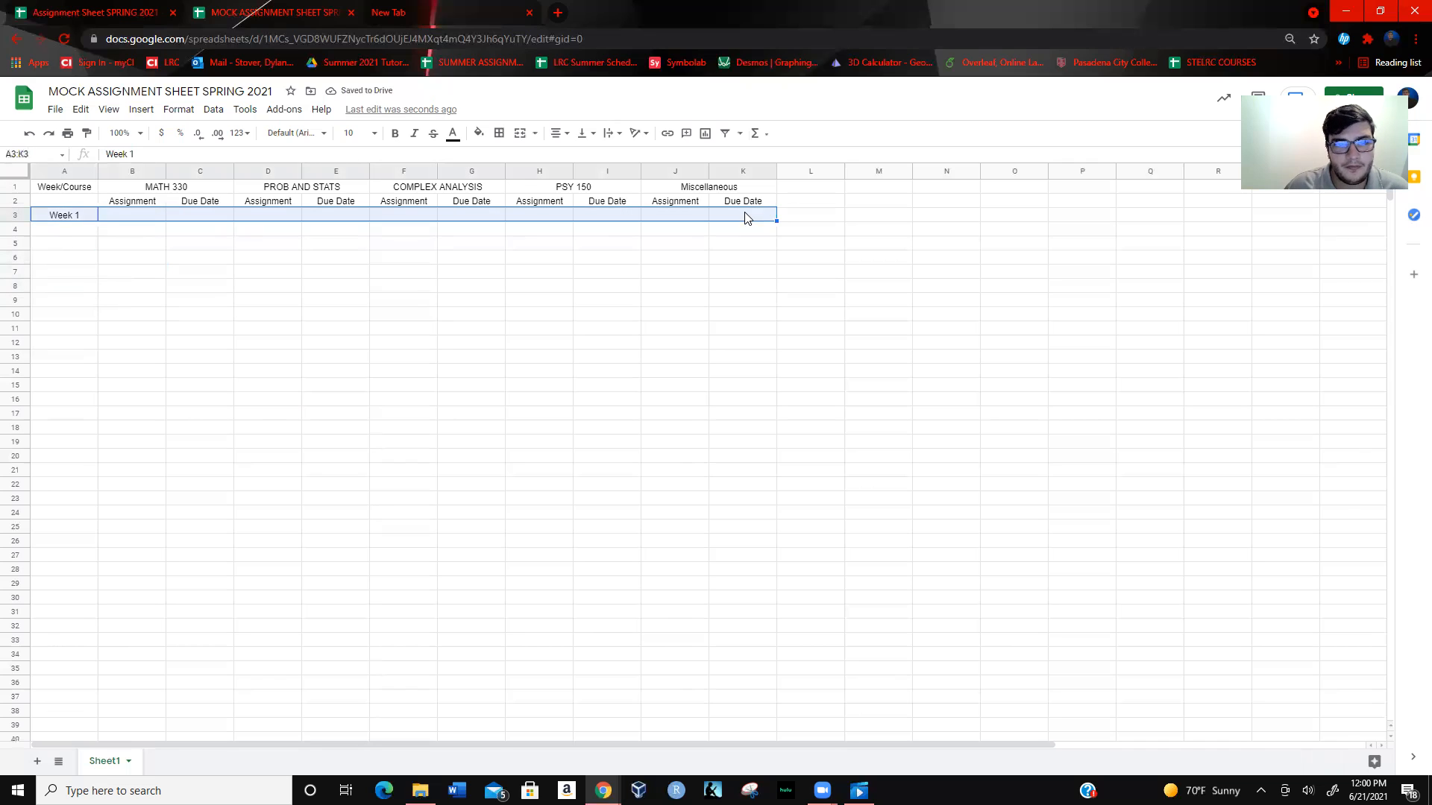
pyautogui.click(499, 135)
pyautogui.click(522, 179)
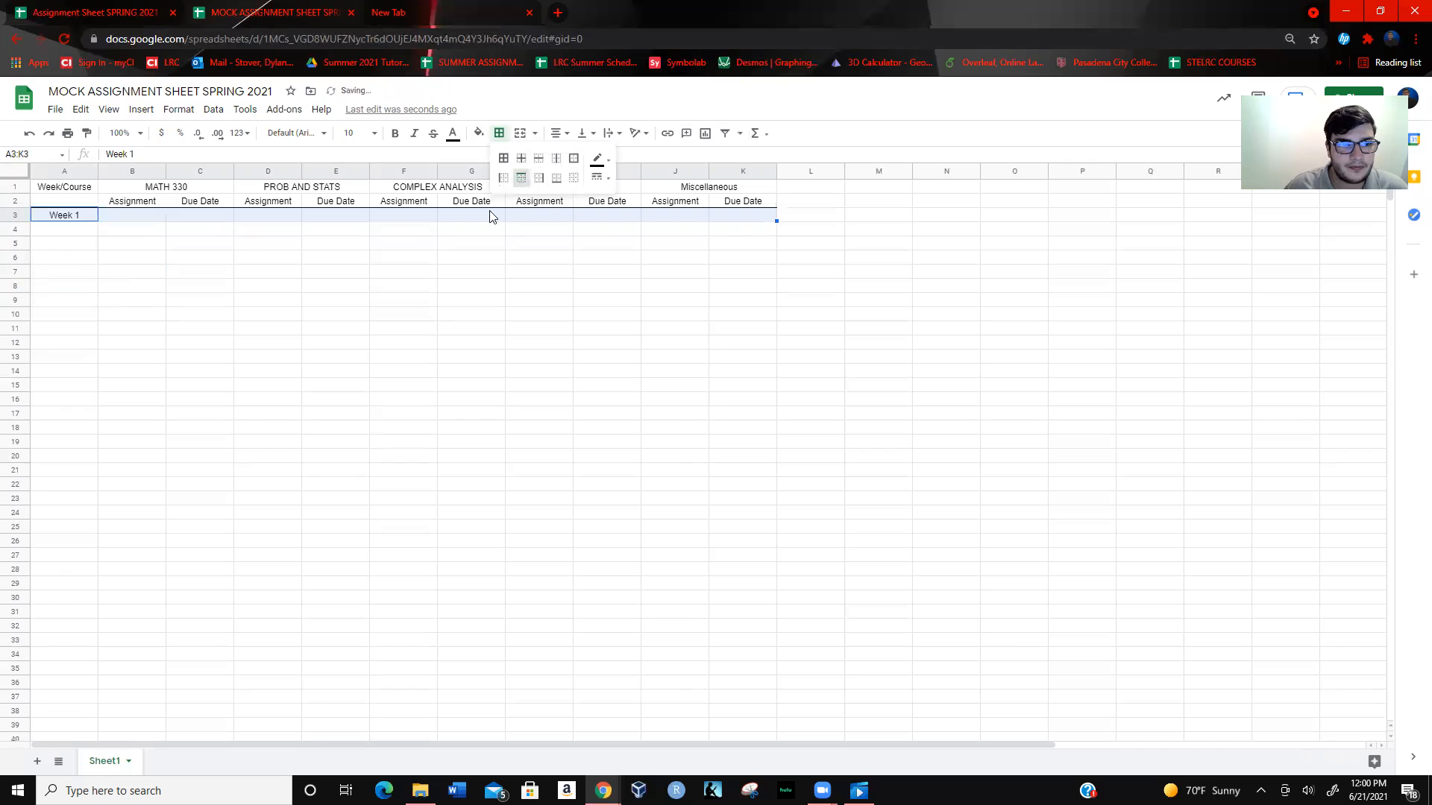
# - Fill the bordered Week 1 block across columns A to K down to row 75, reaching Week 13, and undo the extension to row 97
pyautogui.click(382, 358)
pyautogui.moveTo(76, 220); pyautogui.dragTo(767, 222)
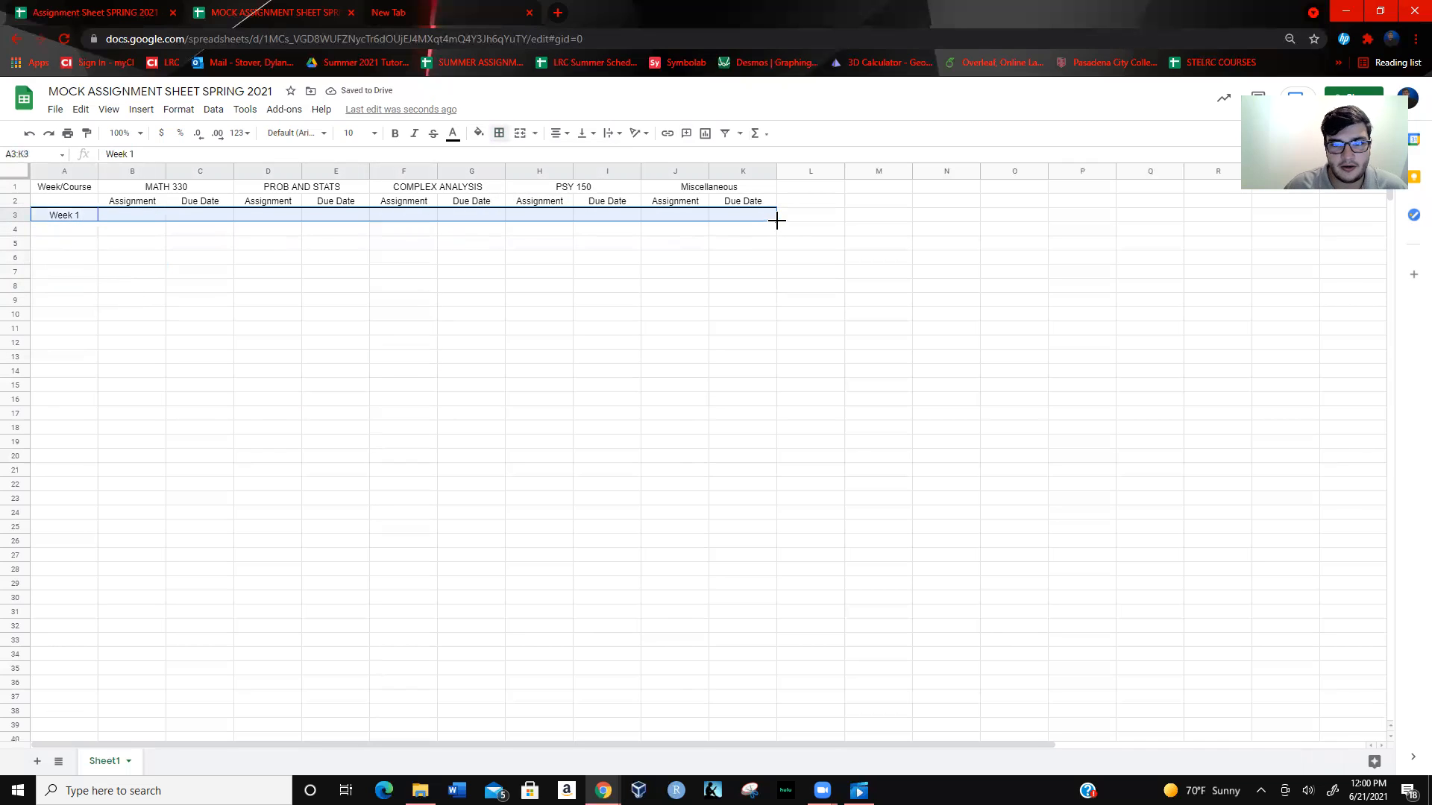
pyautogui.click(447, 413)
pyautogui.moveTo(65, 221); pyautogui.dragTo(787, 700)
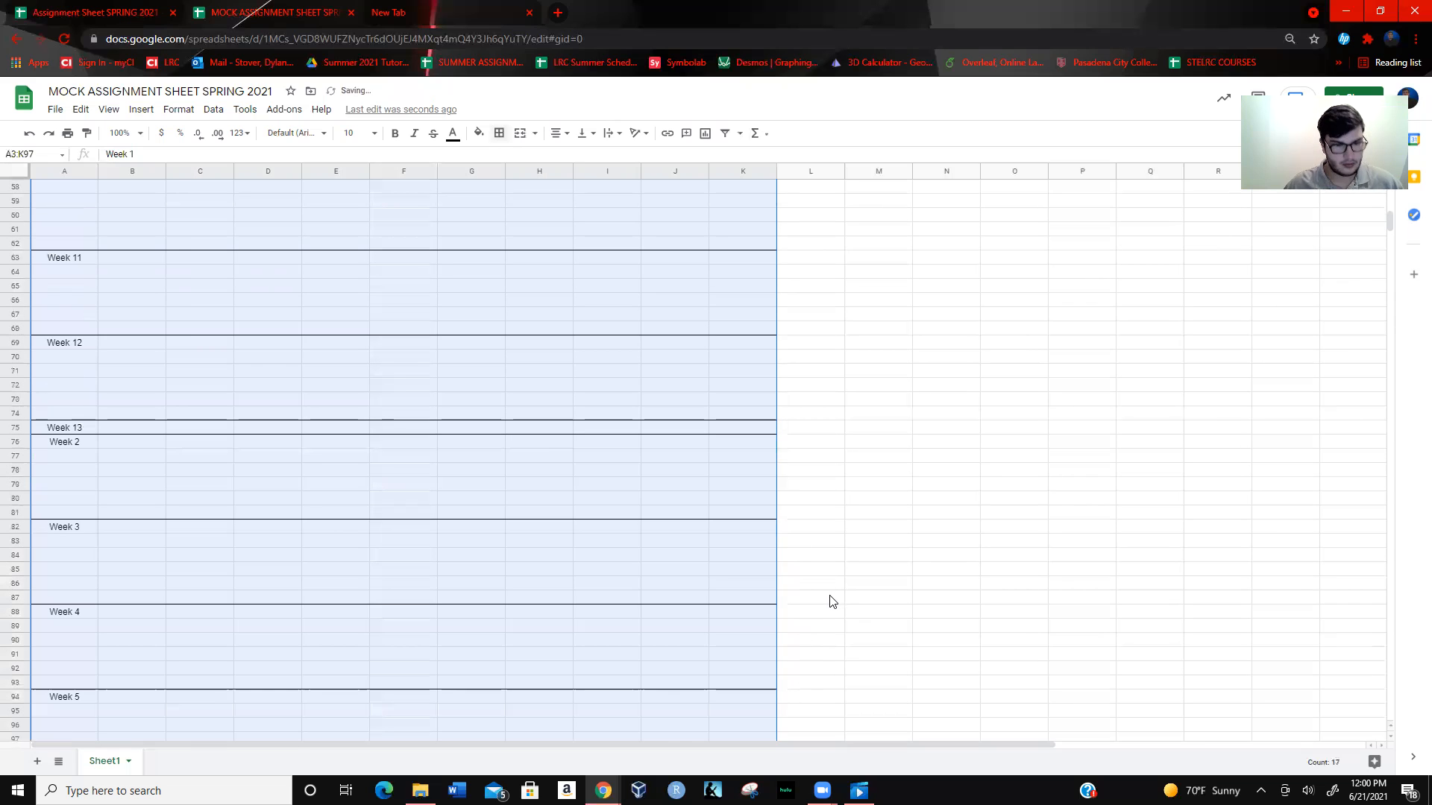
pyautogui.hotkey('ctrl', 'z')
pyautogui.scroll(10, 831, 601)
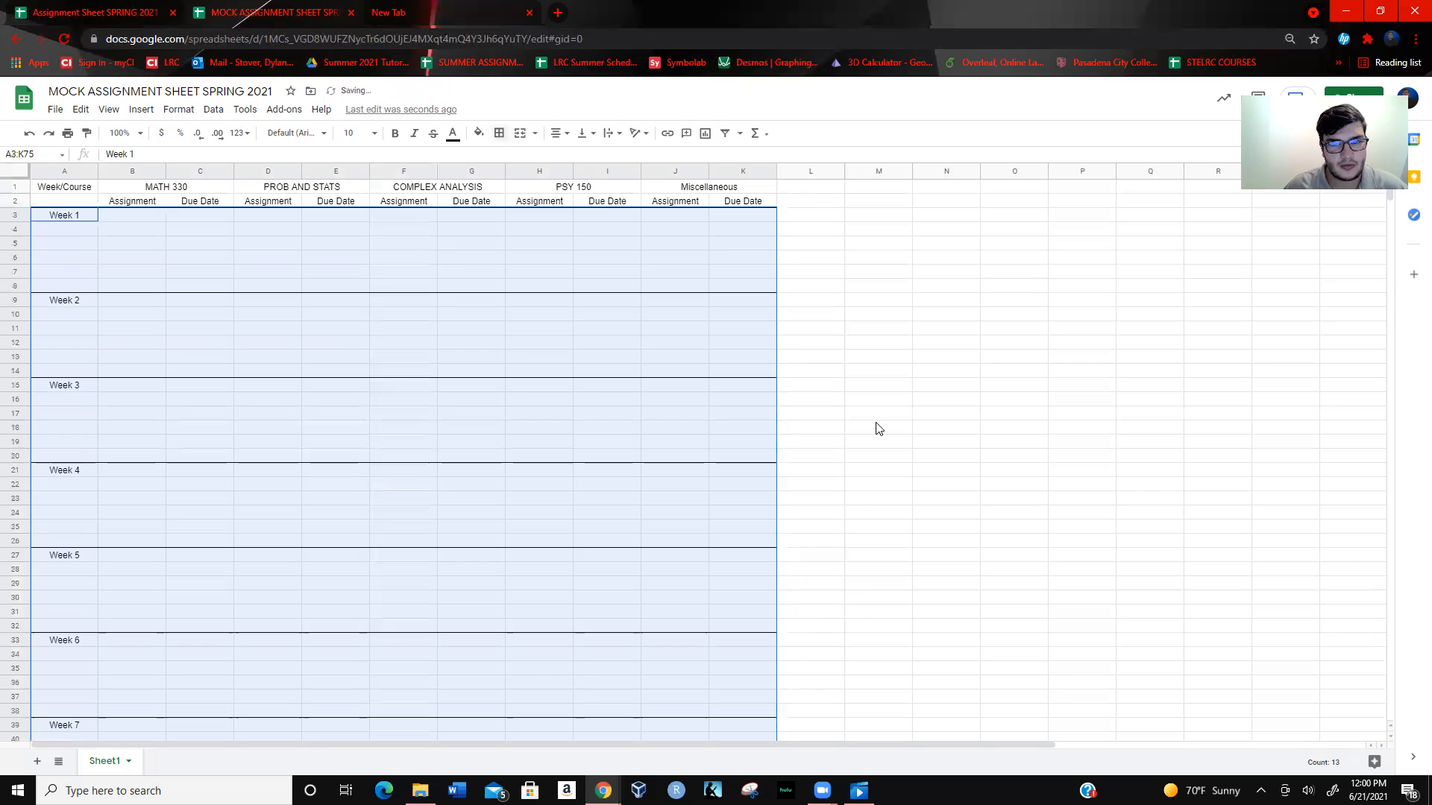
# - Examine the bordered week blocks across columns A to K, including the course headers and the Week 1, Week 2 and Week 6 rows
pyautogui.click(899, 330)
pyautogui.moveTo(63, 203); pyautogui.dragTo(670, 410)
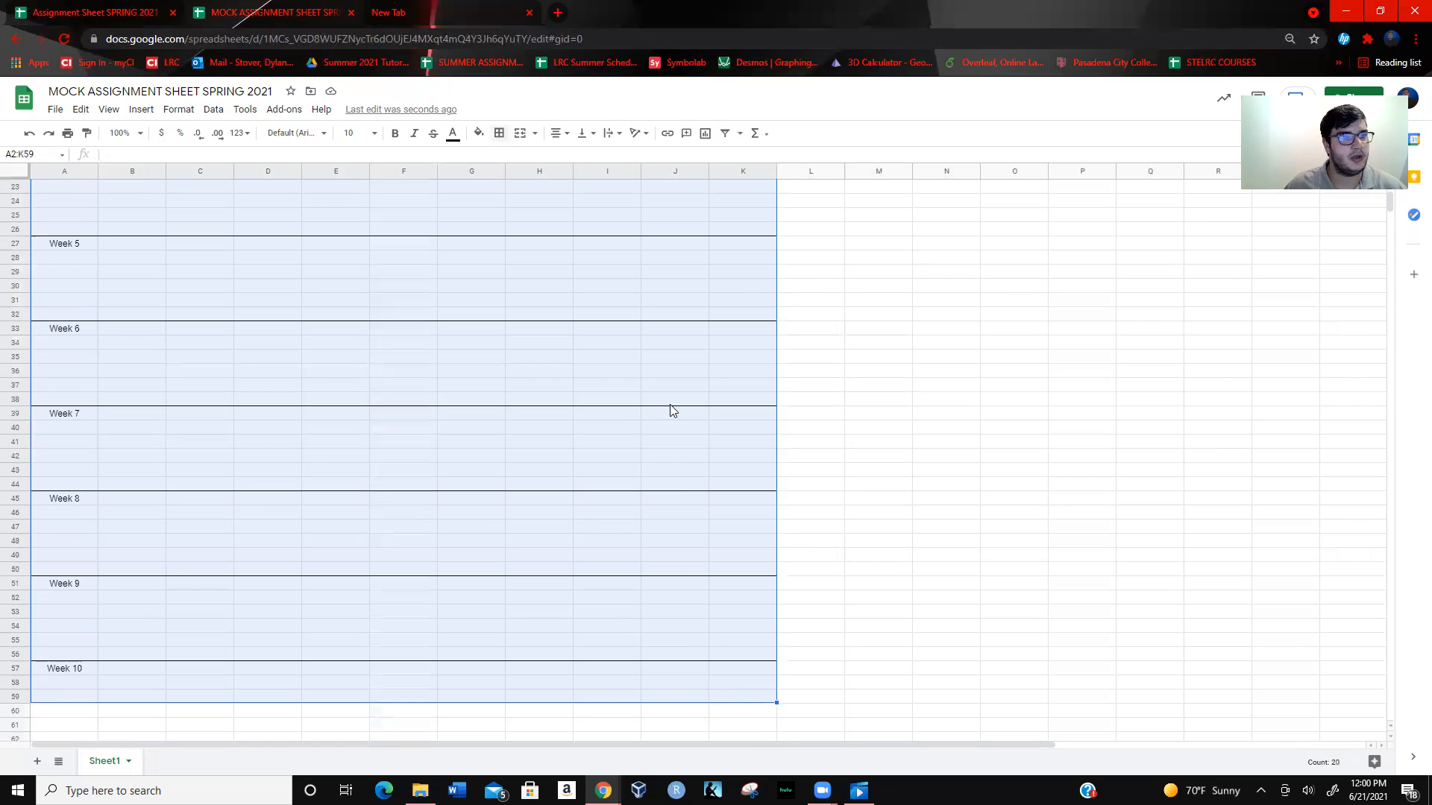
pyautogui.scroll(5, 671, 420)
pyautogui.click(1062, 456)
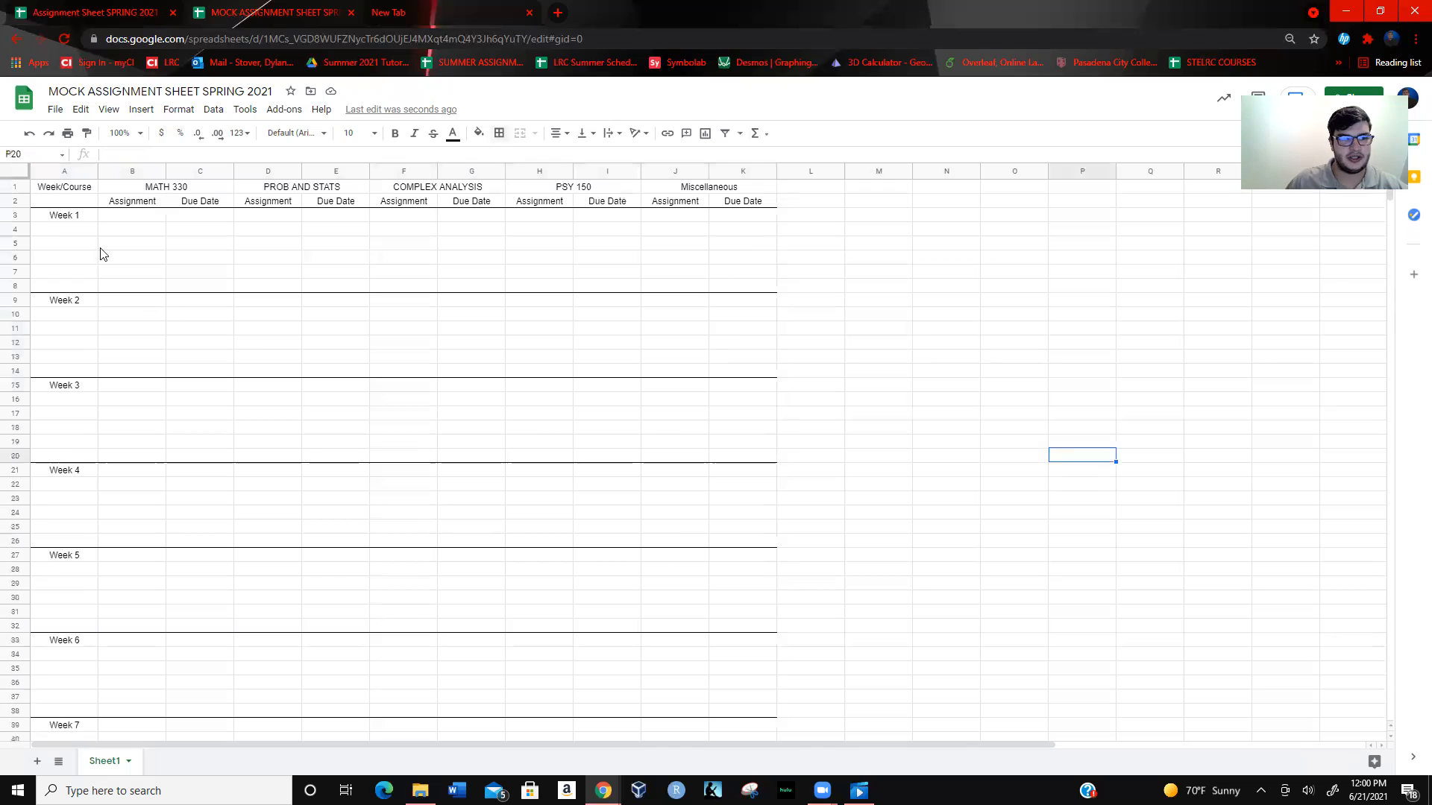
pyautogui.moveTo(59, 218); pyautogui.dragTo(767, 282)
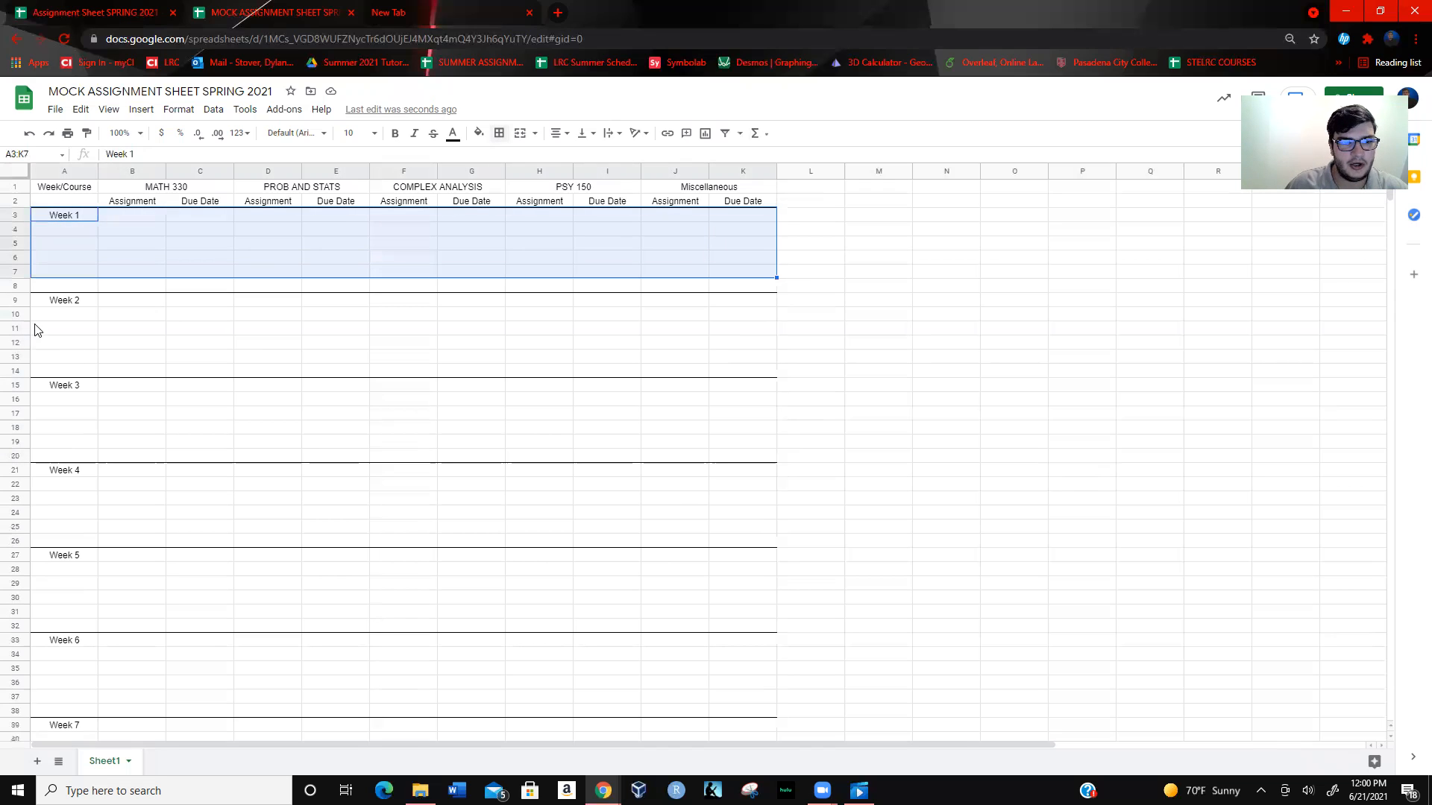
pyautogui.moveTo(78, 306); pyautogui.dragTo(549, 343)
pyautogui.moveTo(731, 352); pyautogui.dragTo(810, 343)
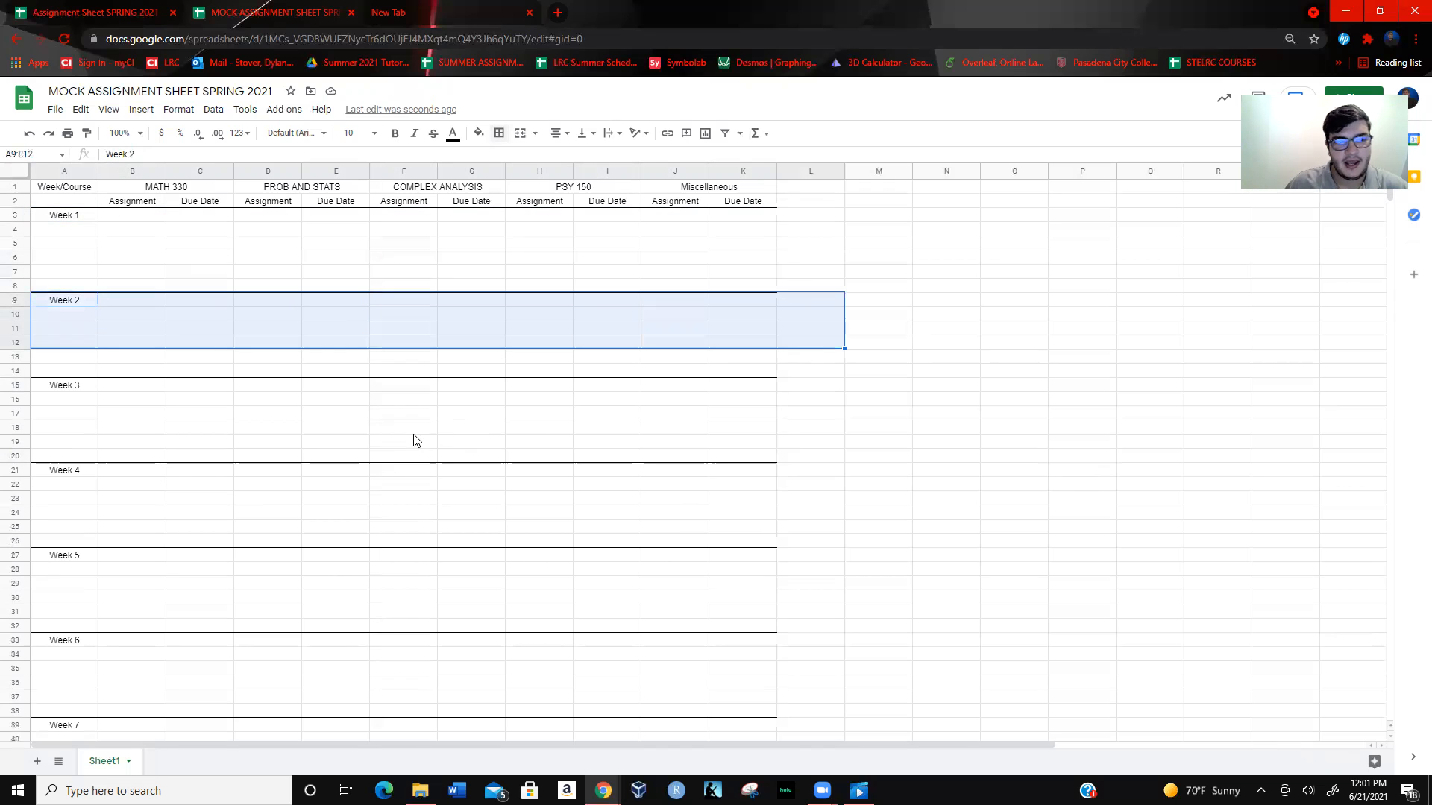
pyautogui.click(252, 428)
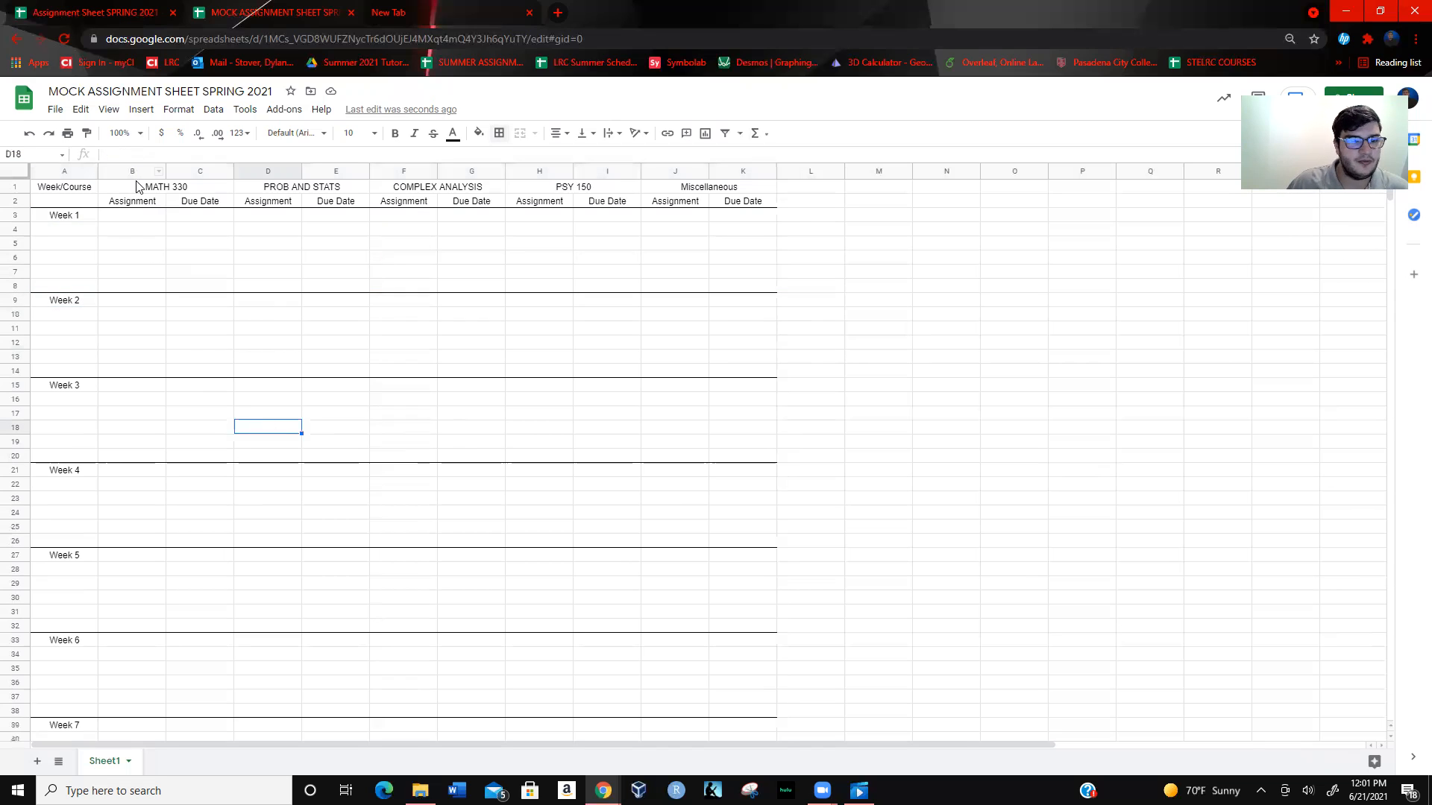
pyautogui.moveTo(136, 188); pyautogui.dragTo(679, 527)
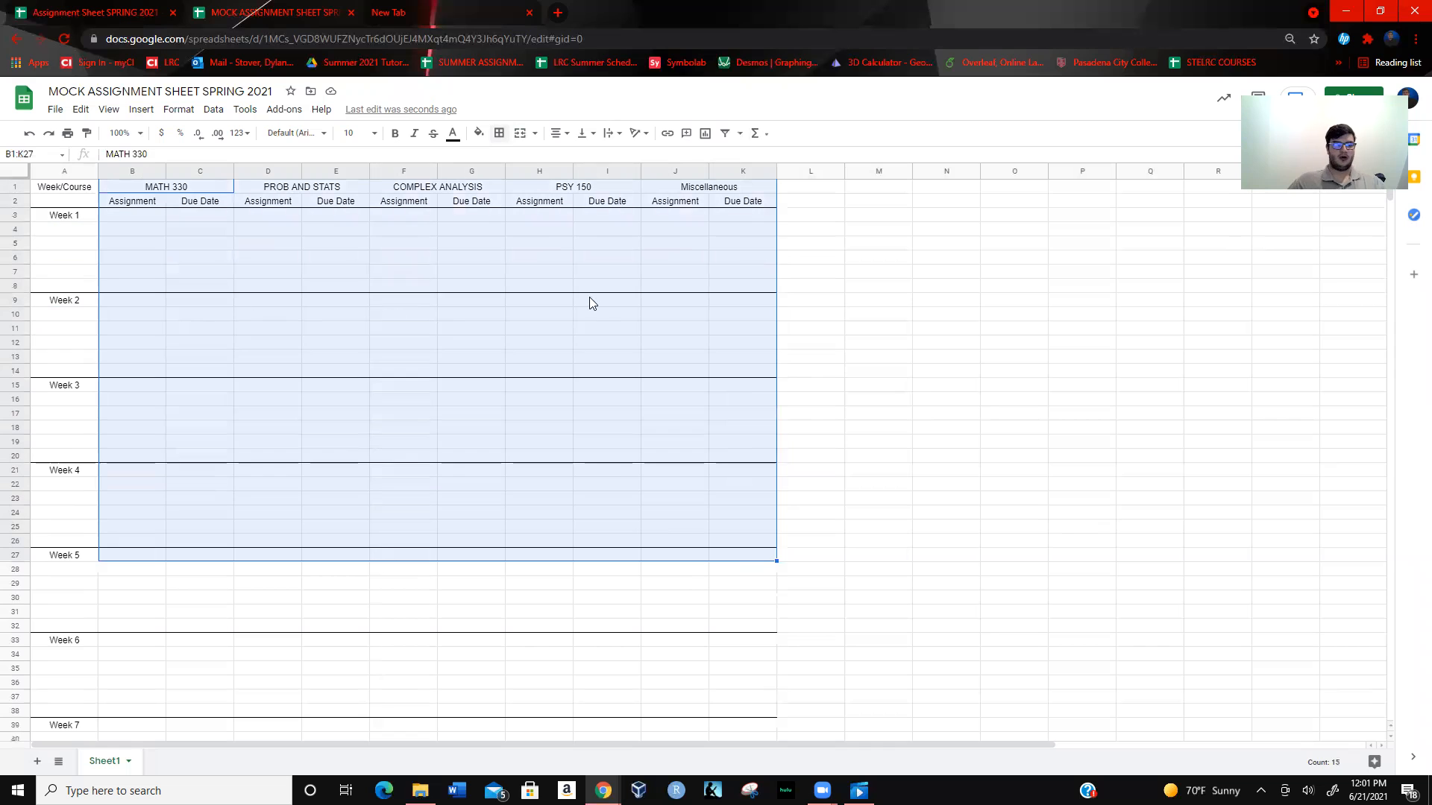
pyautogui.click(883, 360)
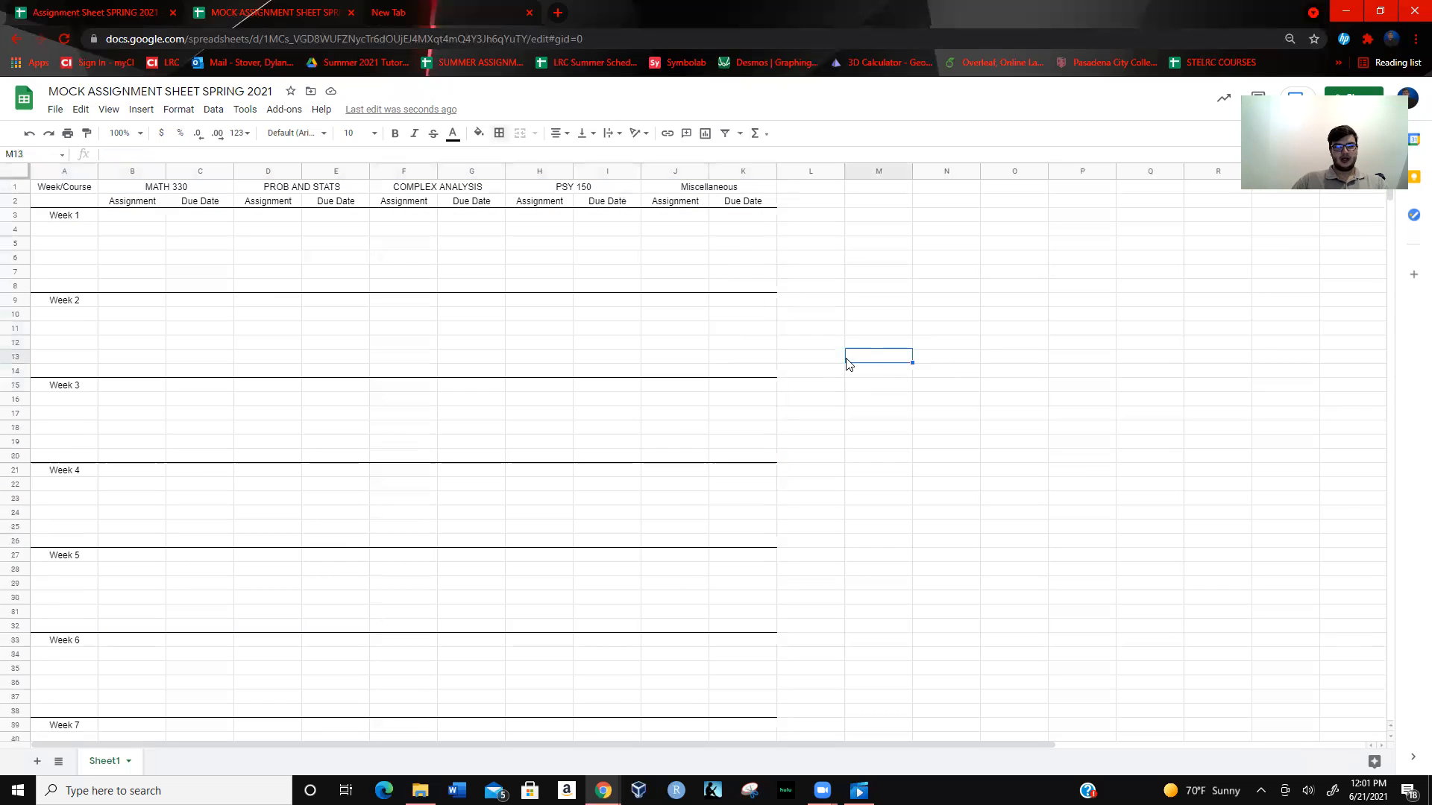
pyautogui.scroll(-5, 208, 444)
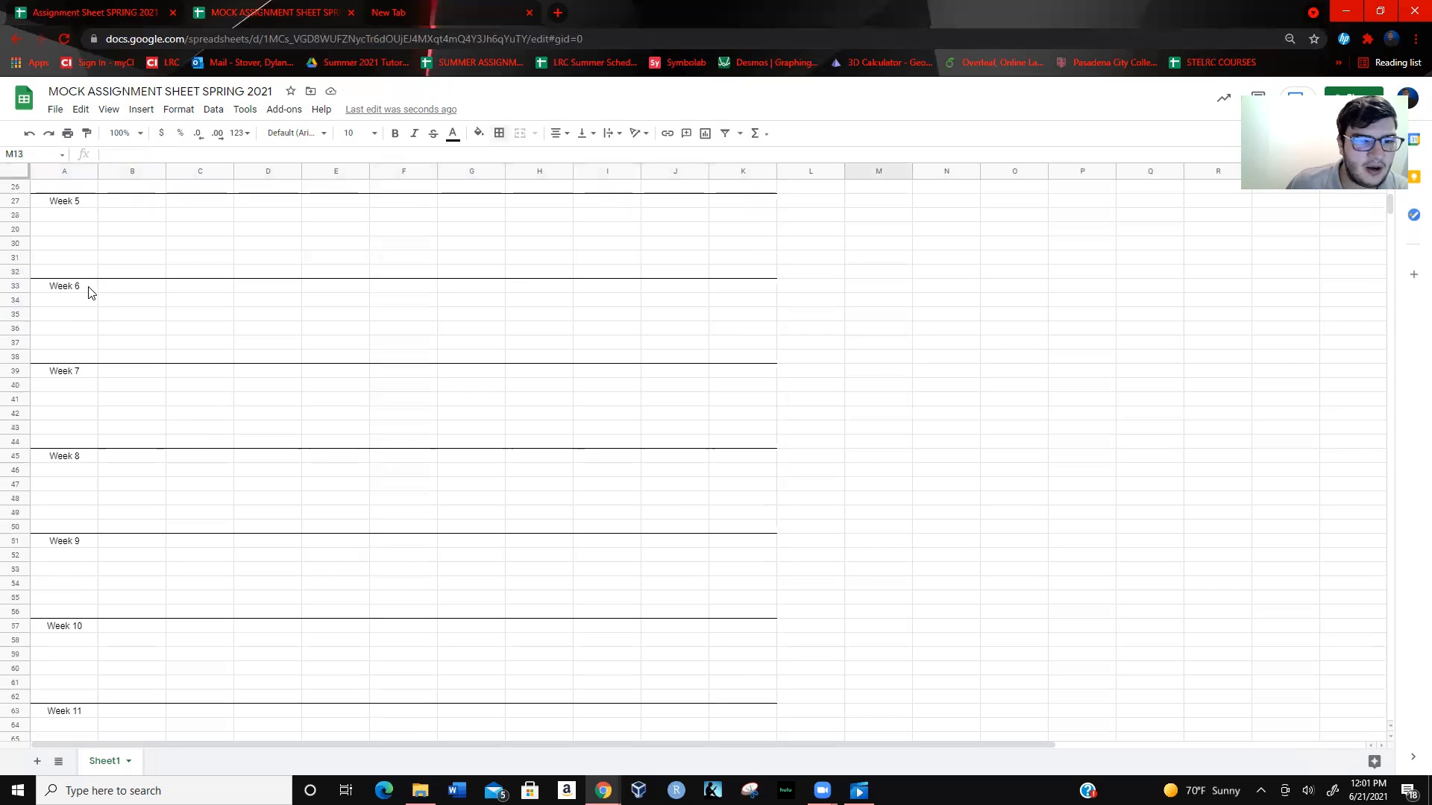
pyautogui.moveTo(91, 289); pyautogui.dragTo(665, 304)
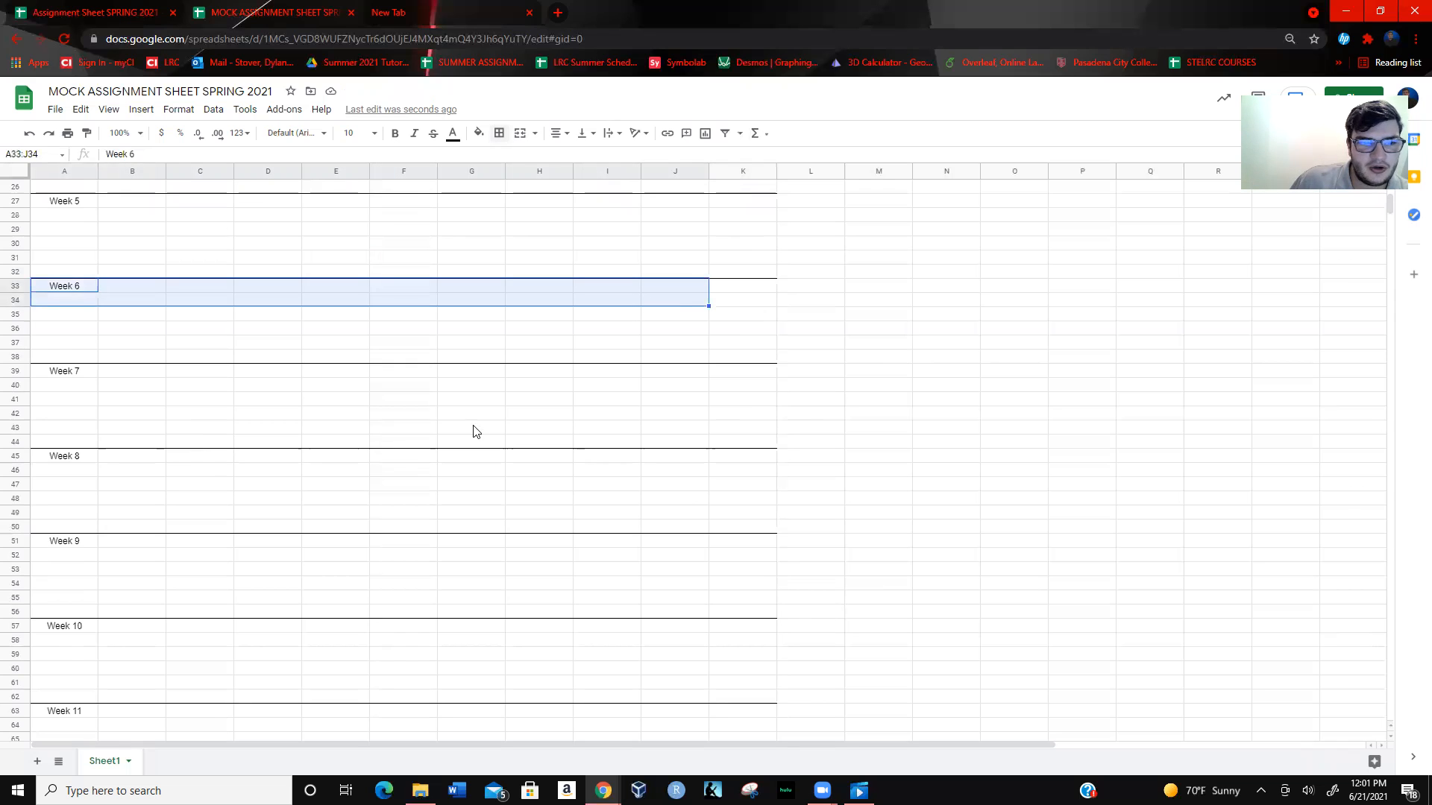
pyautogui.scroll(5, 224, 566)
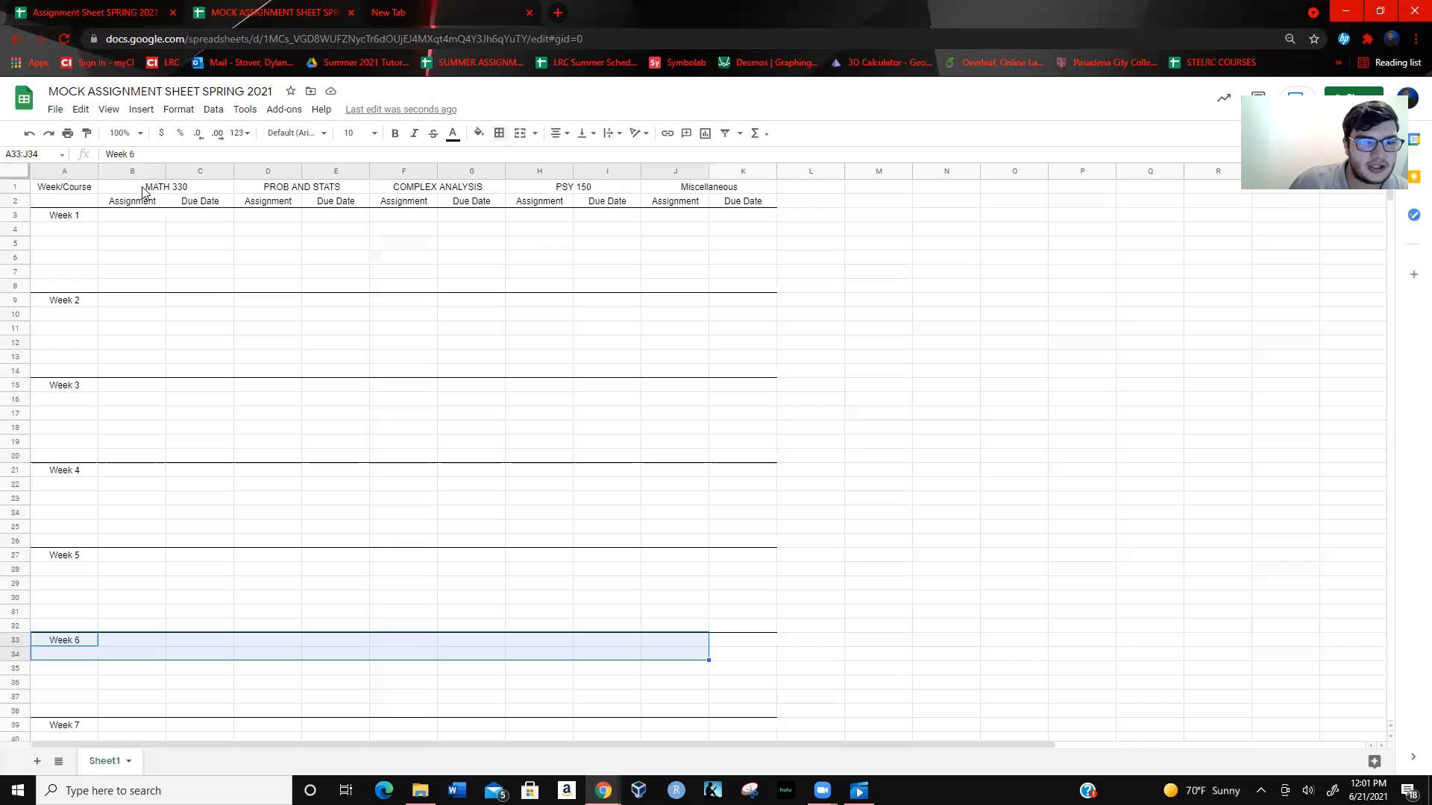
# - Shade the entire MATH 330 columns B and C with a pale blue fill
pyautogui.click(136, 168)
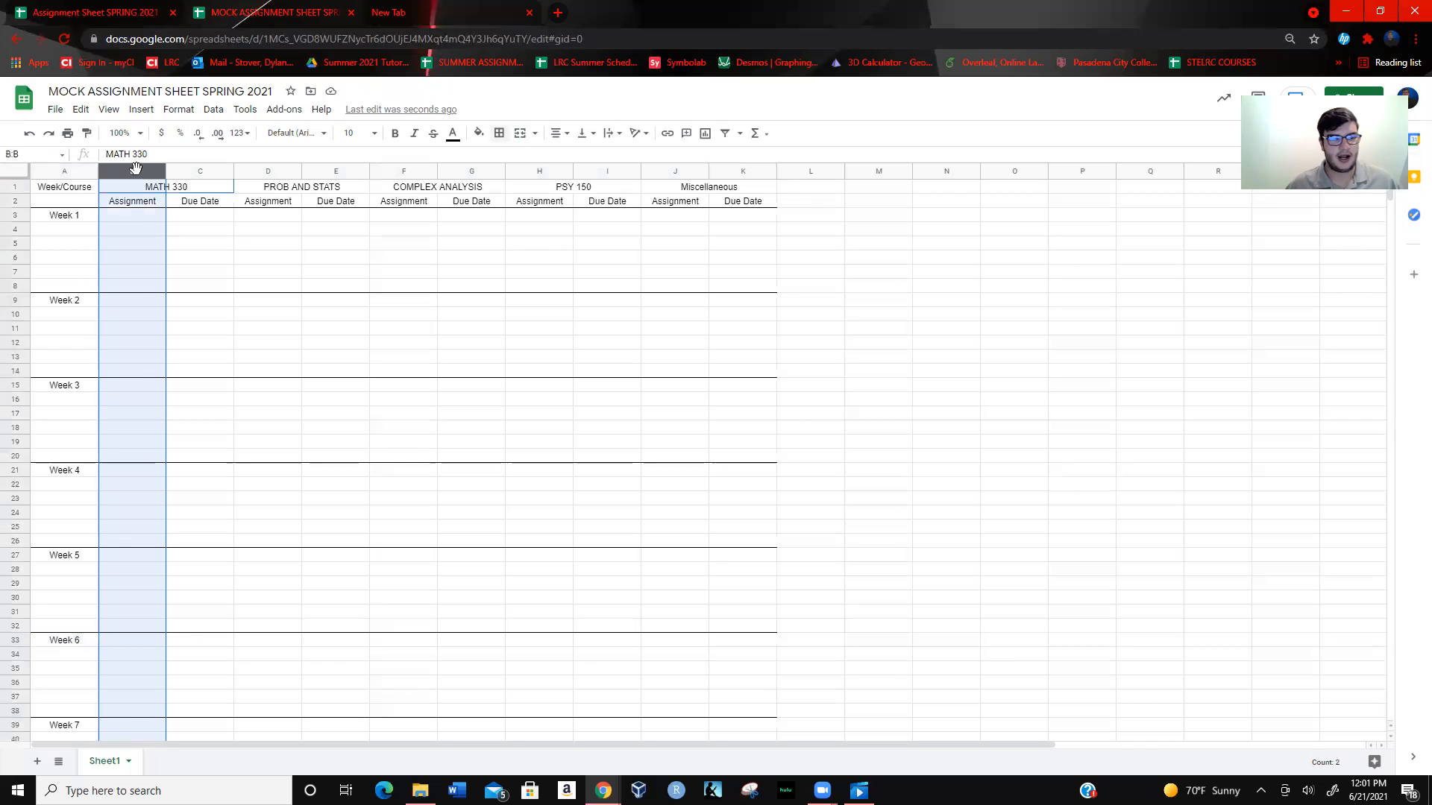
pyautogui.hotkey('shift', 'Right')
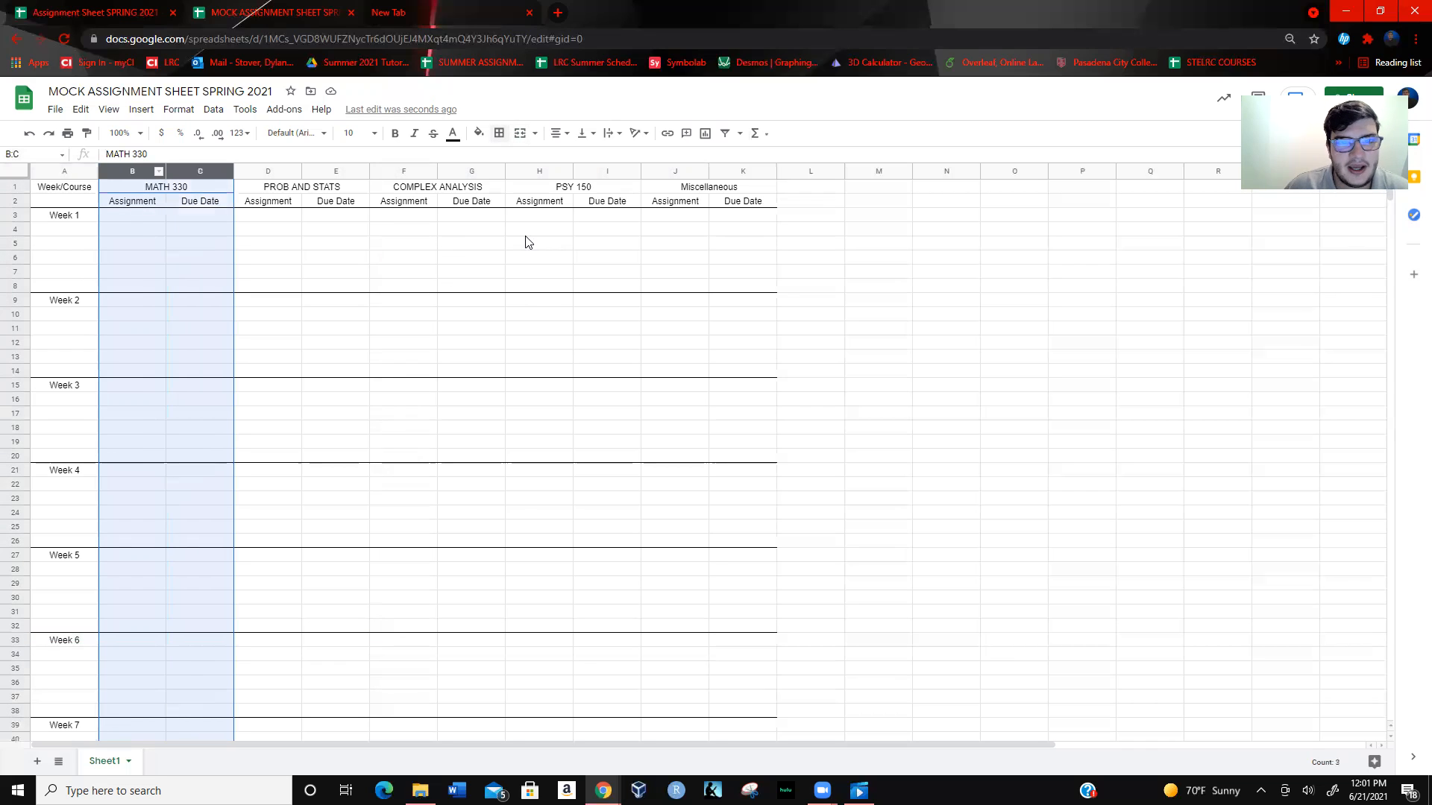
pyautogui.click(479, 135)
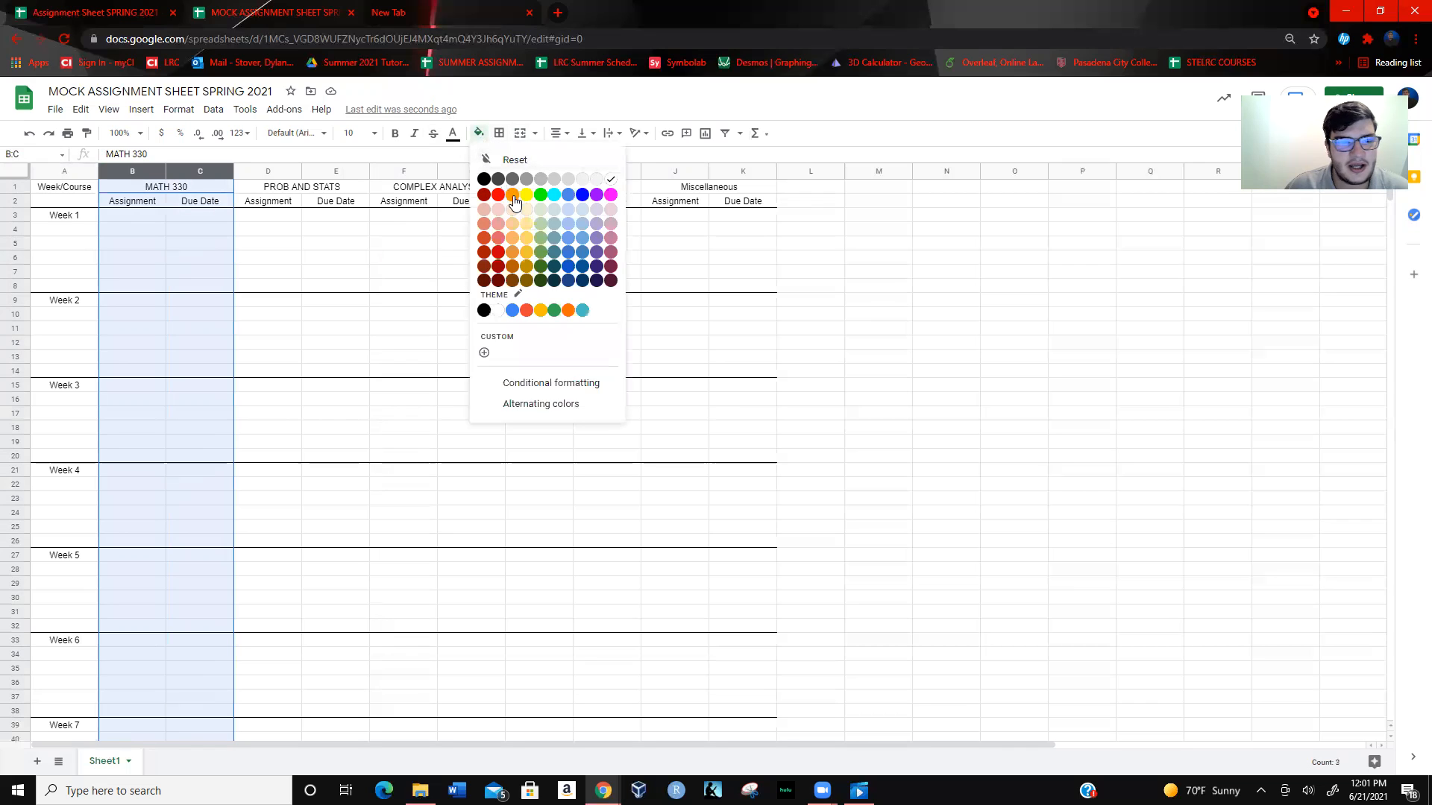
pyautogui.click(586, 216)
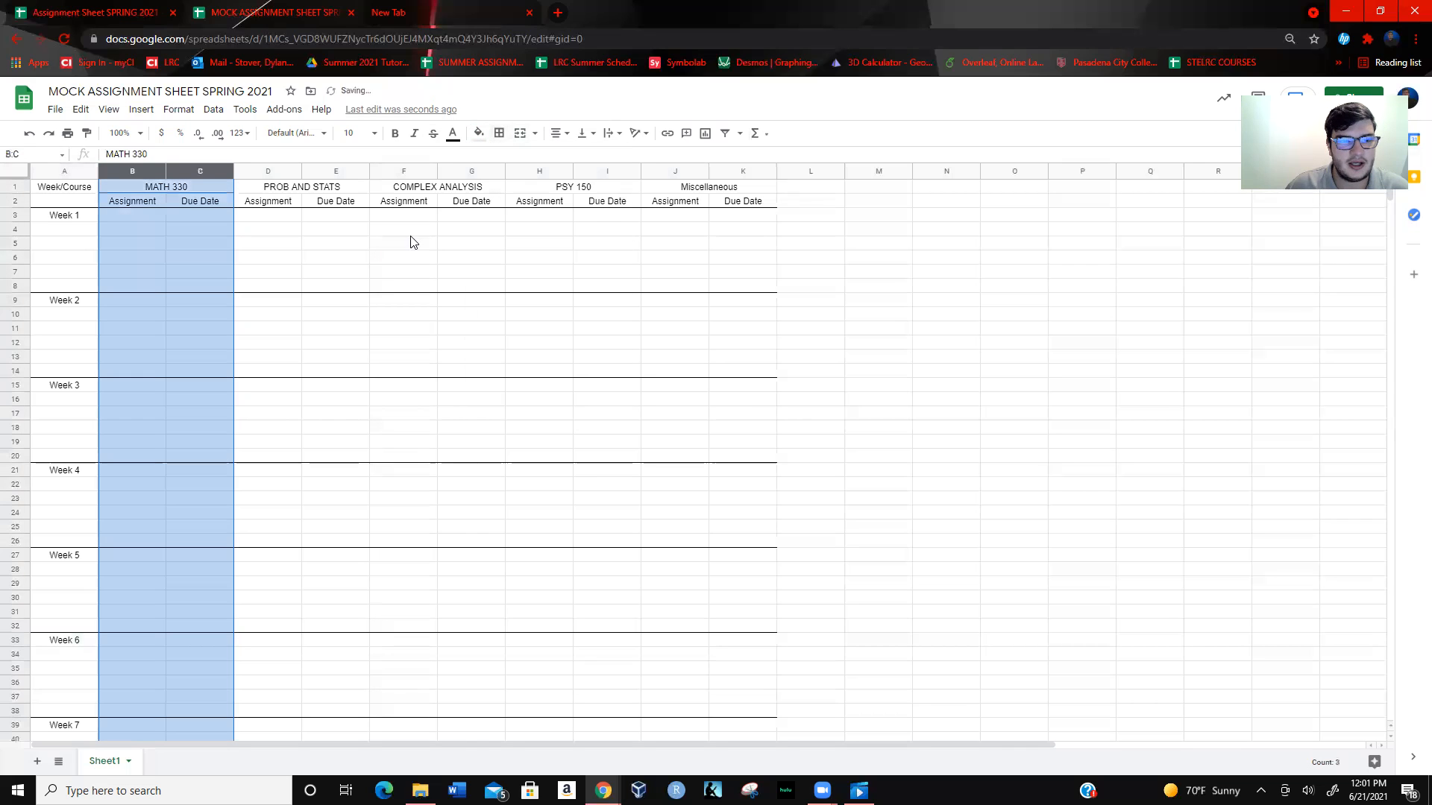
pyautogui.click(326, 247)
# - Give the merged MATH 330 header cell B1:C1 a bright cyan fill
pyautogui.click(160, 186)
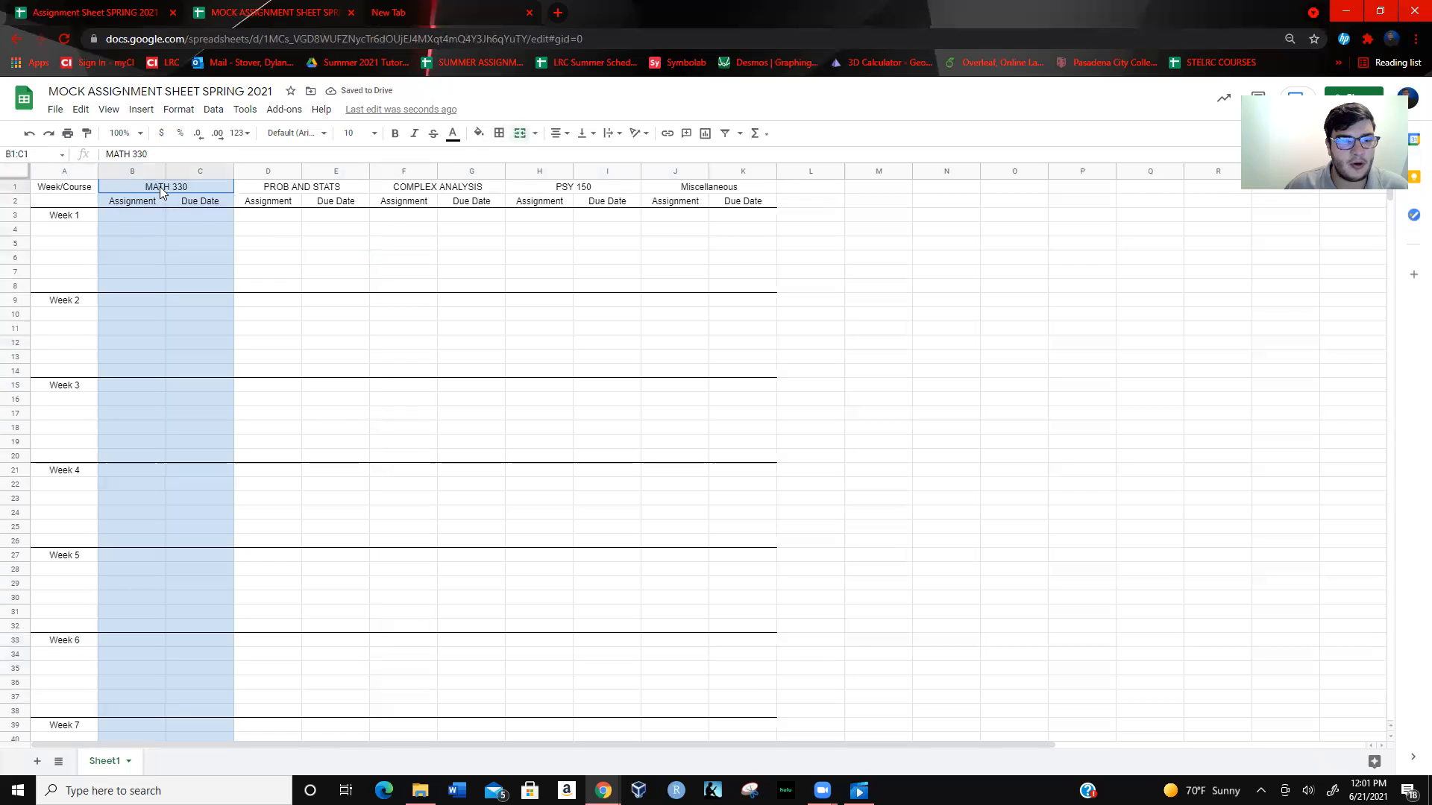
pyautogui.click(479, 133)
pyautogui.click(555, 194)
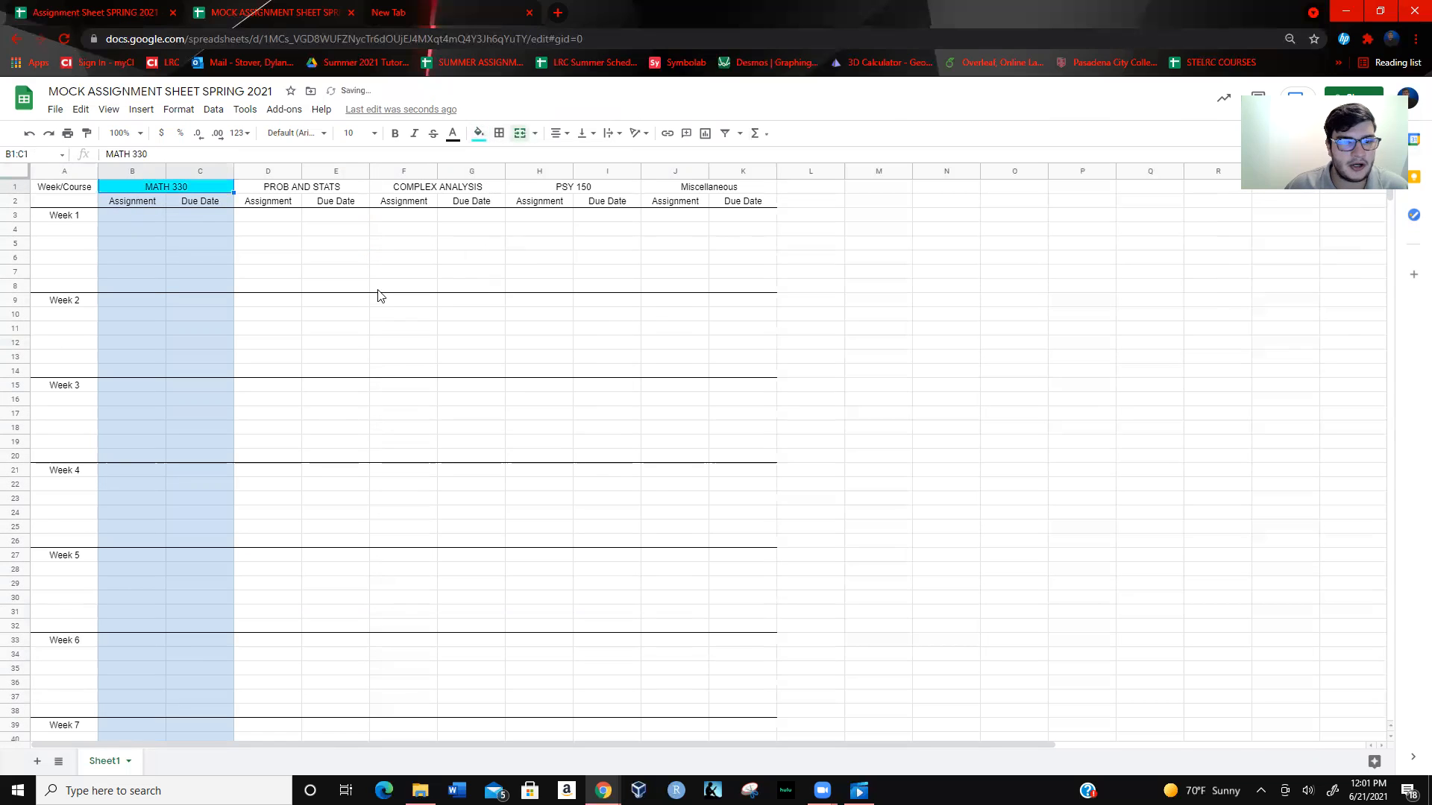
pyautogui.click(355, 300)
# - Shade the MATH 330 Assignment and Due Date subheaders in B2:C2 one tone darker light blue than the columns below
pyautogui.moveTo(149, 200); pyautogui.dragTo(179, 202)
pyautogui.click(479, 133)
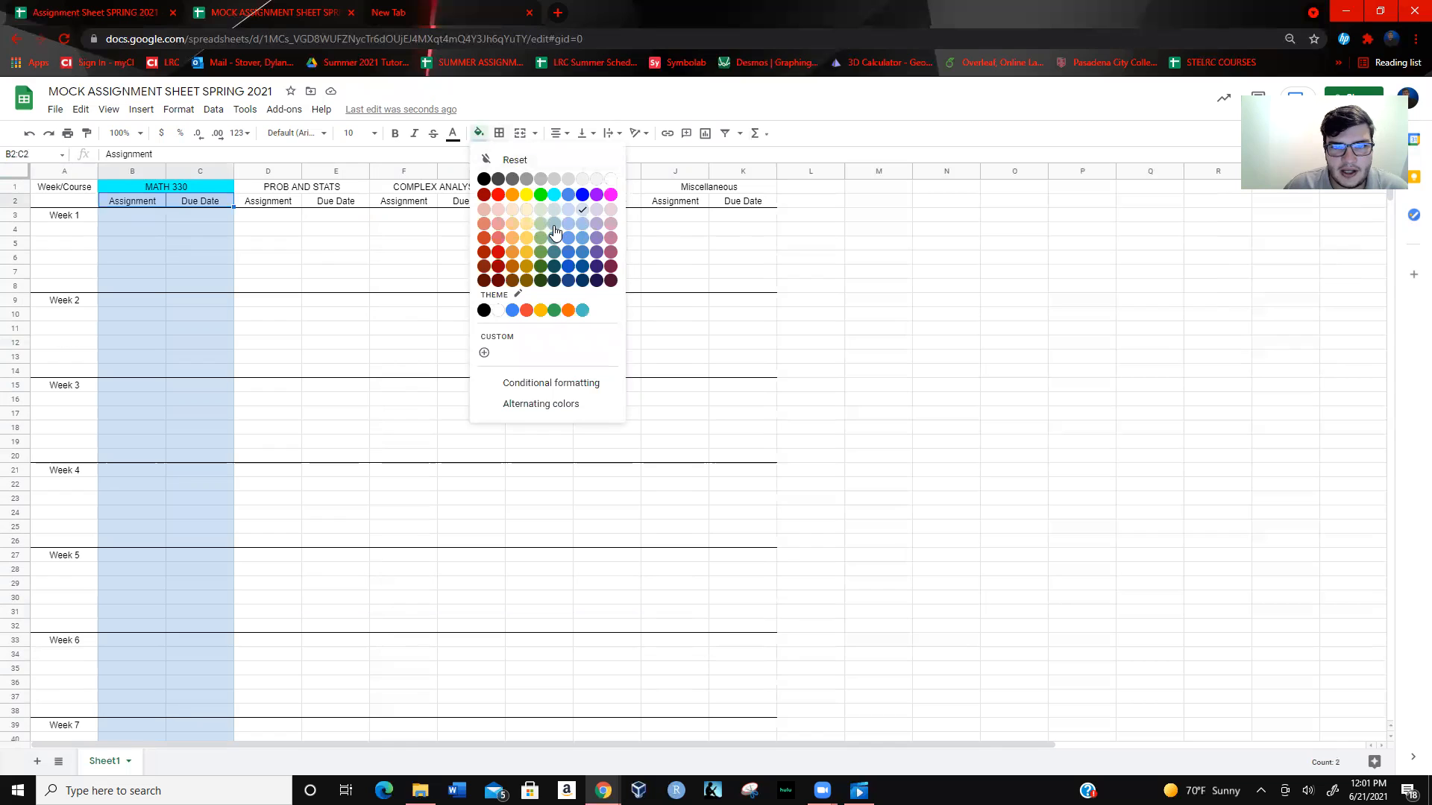
pyautogui.click(581, 225)
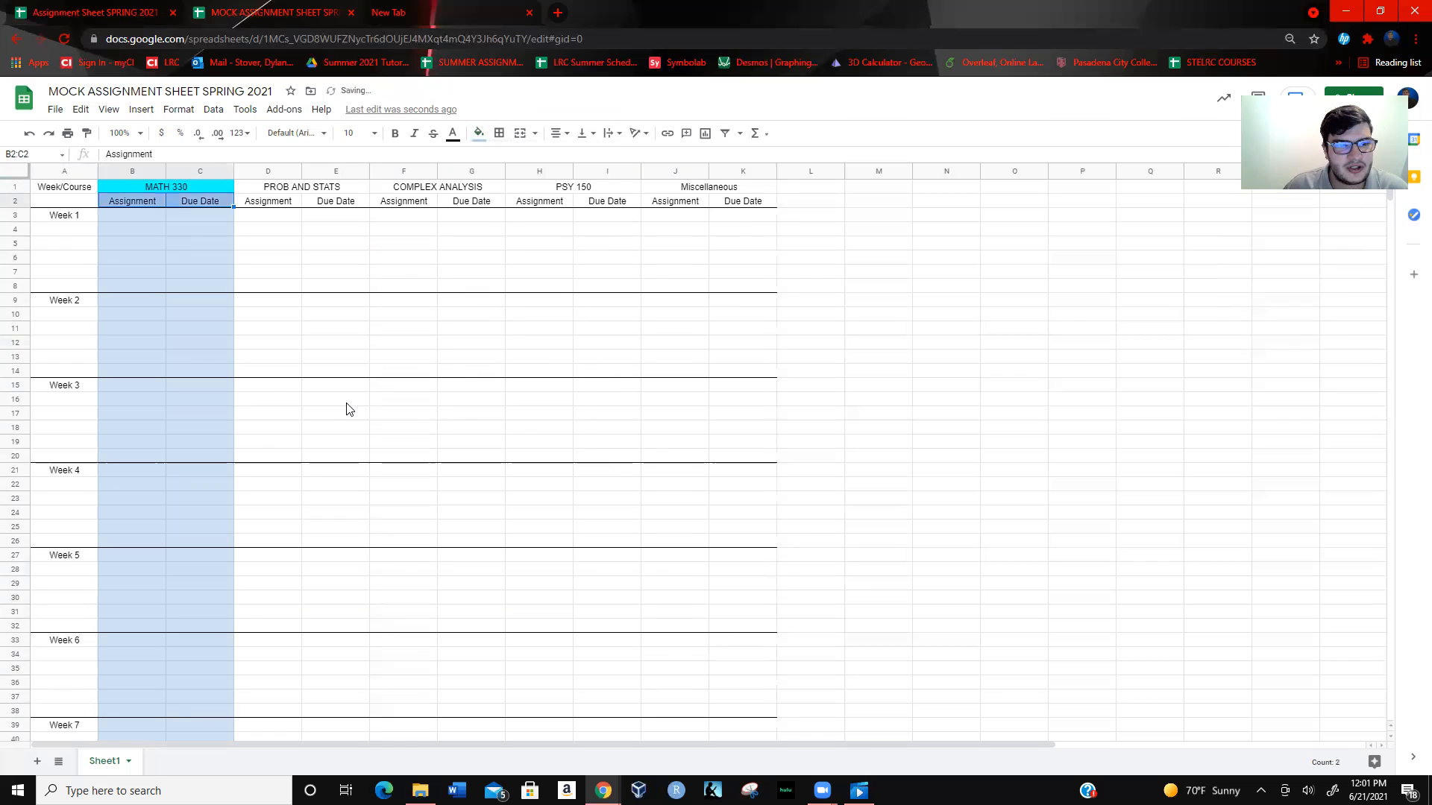
pyautogui.click(347, 407)
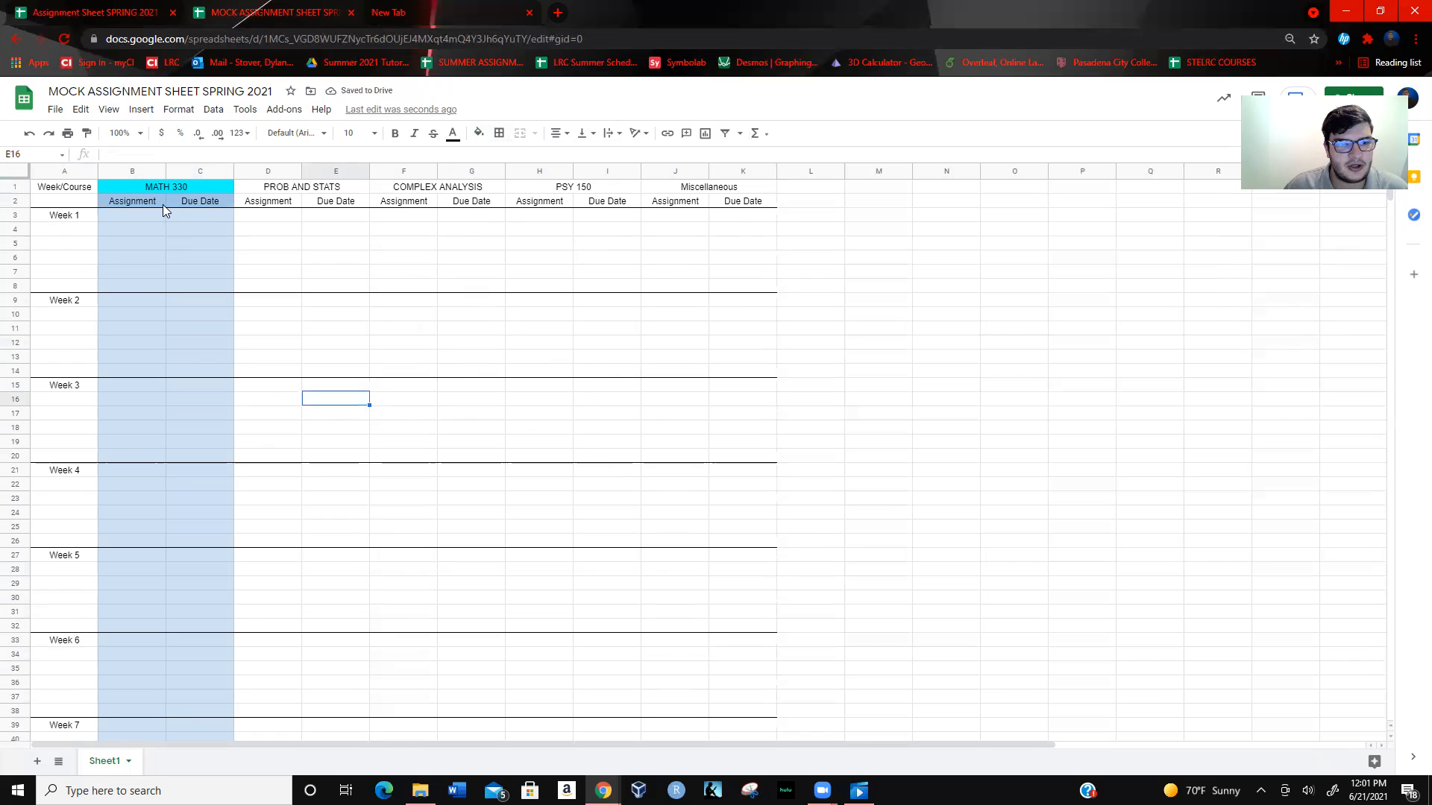
# - Try a light red fill on the PROB AND STATS columns D and E, and replace it with light green
pyautogui.click(270, 170)
pyautogui.hotkey('shift', 'Right')
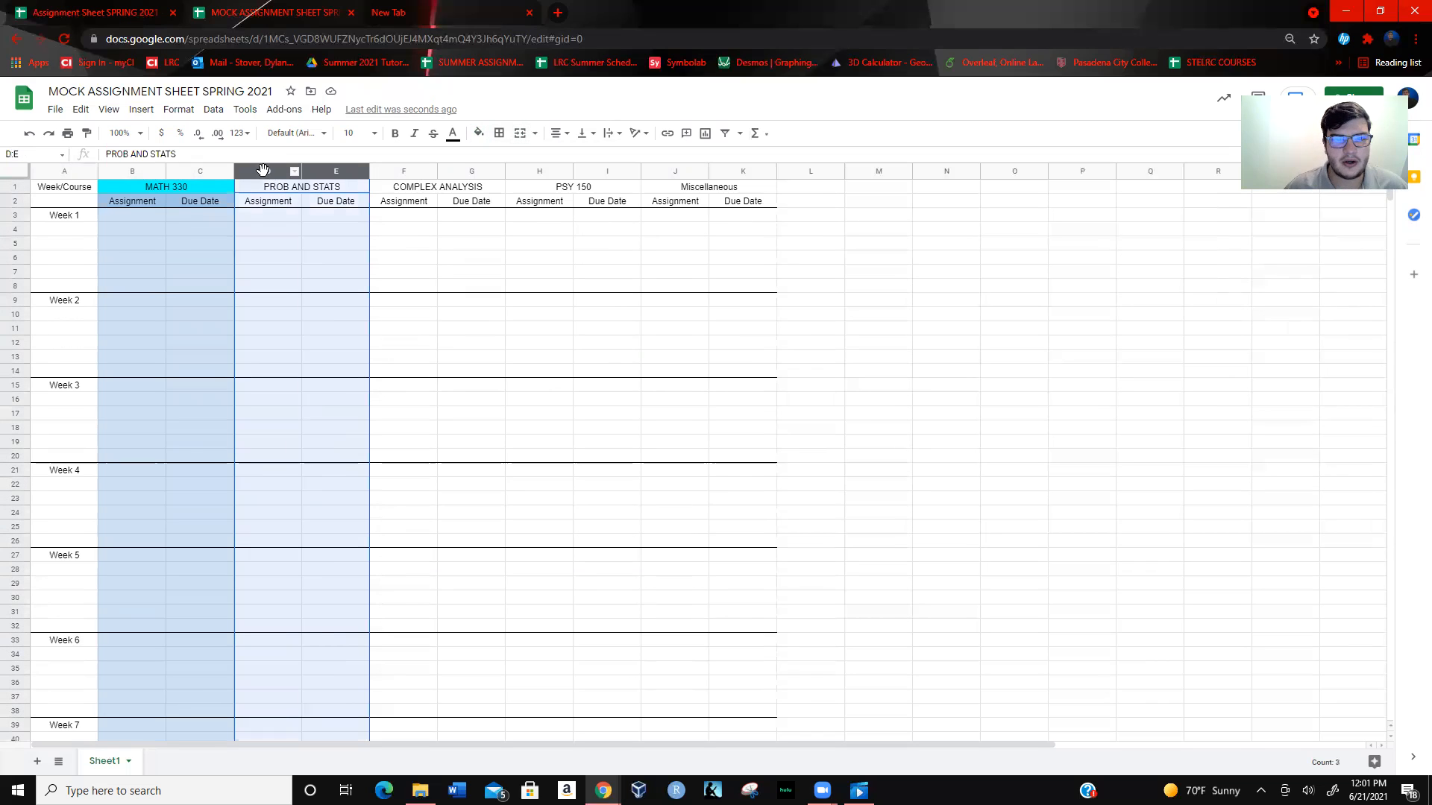
pyautogui.click(479, 133)
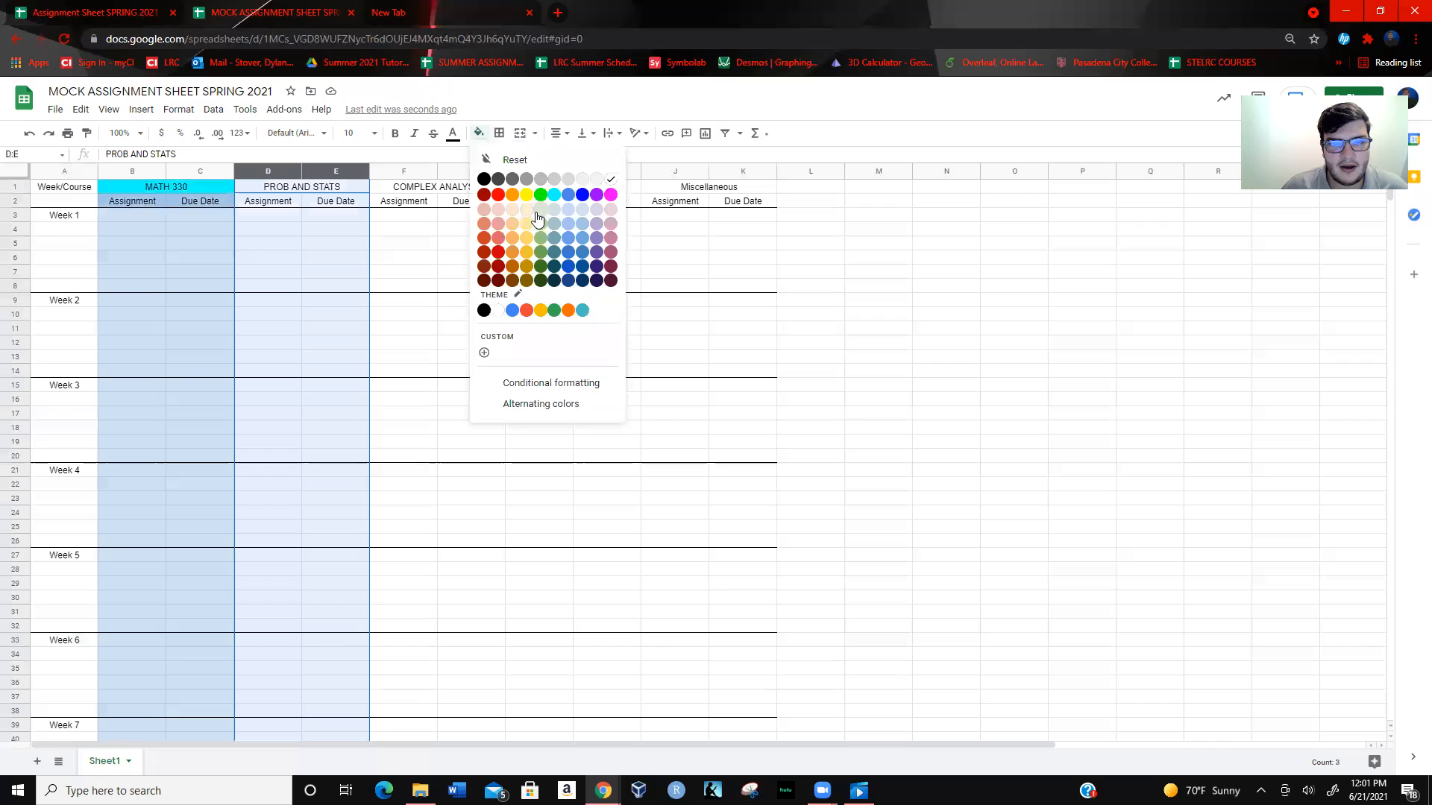
pyautogui.click(498, 223)
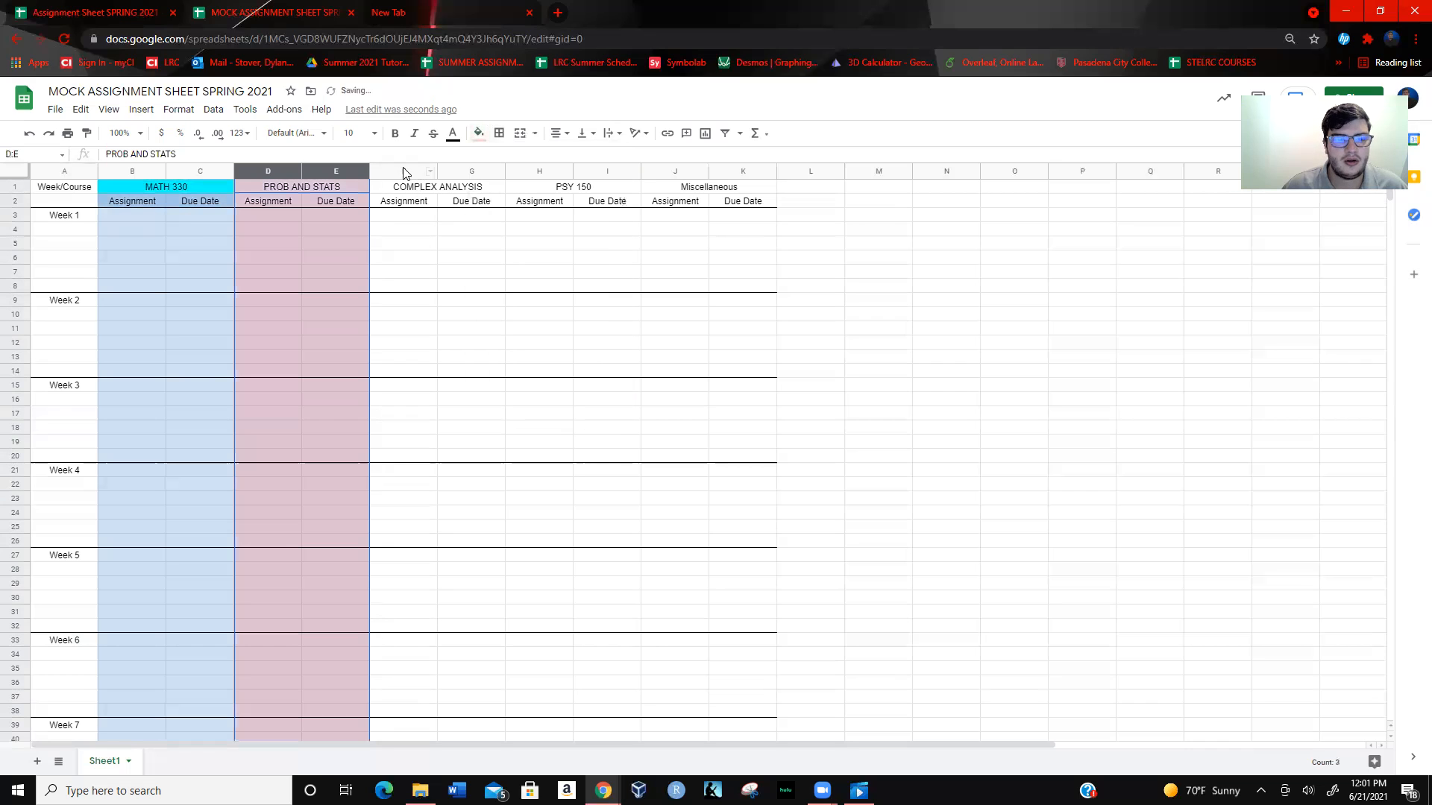
pyautogui.click(479, 133)
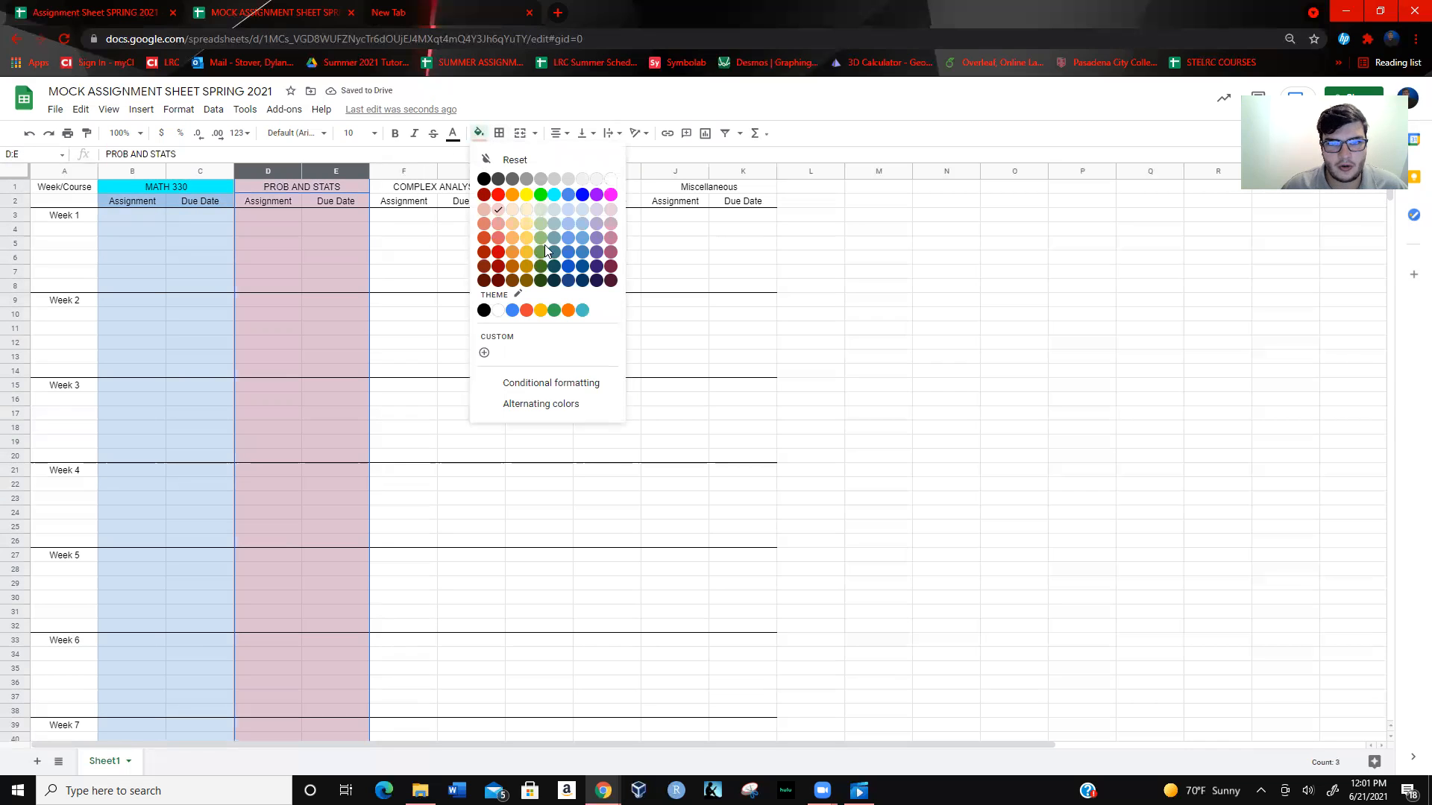
pyautogui.click(540, 223)
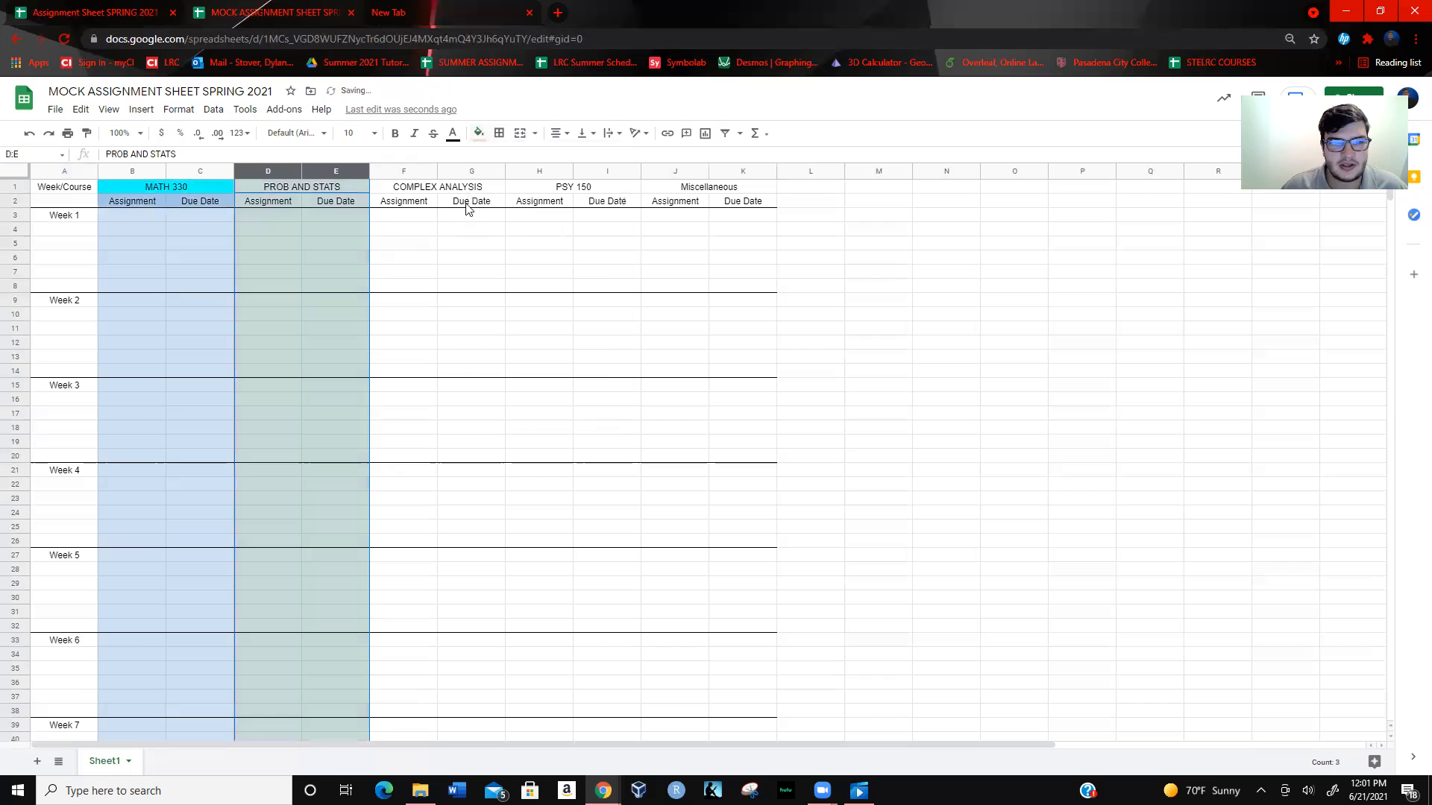
# - Shade the entire COMPLEX ANALYSIS columns F and G with a light red fill
pyautogui.click(408, 172)
pyautogui.moveTo(440, 188); pyautogui.dragTo(448, 185)
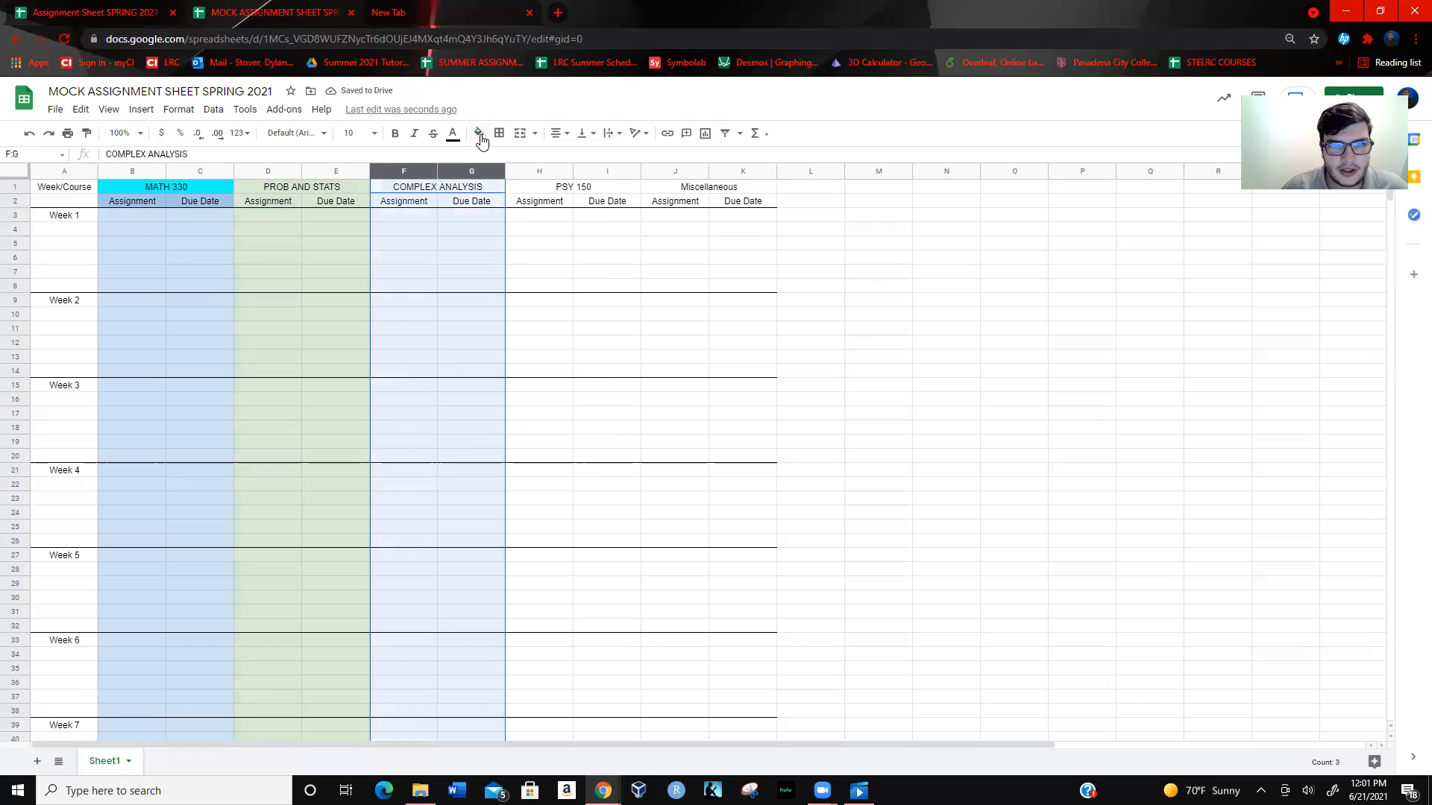
pyautogui.click(479, 133)
pyautogui.click(498, 208)
# - Try a bright yellow fill on the PSY 150 columns H and I, and replace it with pale yellow
pyautogui.click(540, 171)
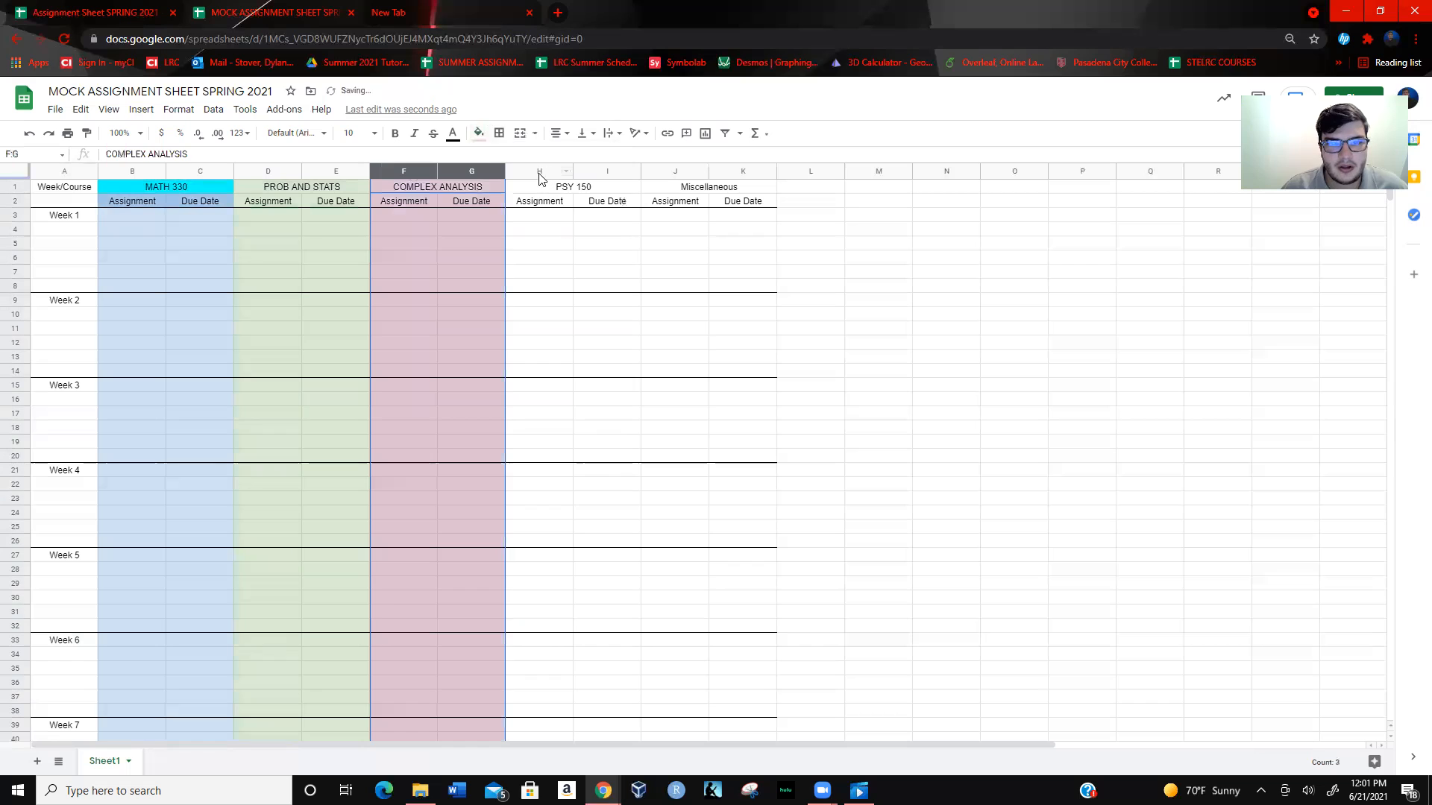
pyautogui.hotkey('shift', 'Right')
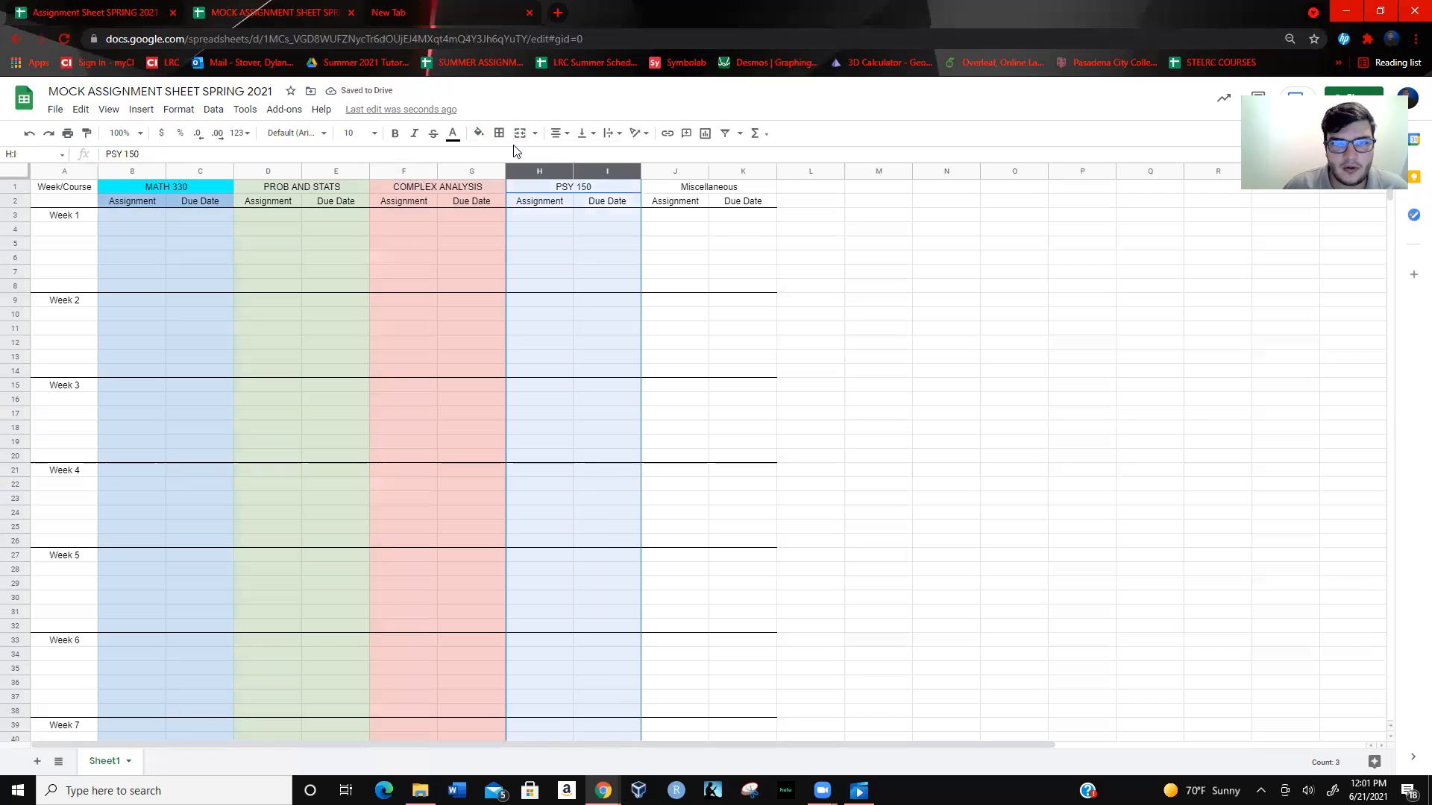
pyautogui.click(480, 134)
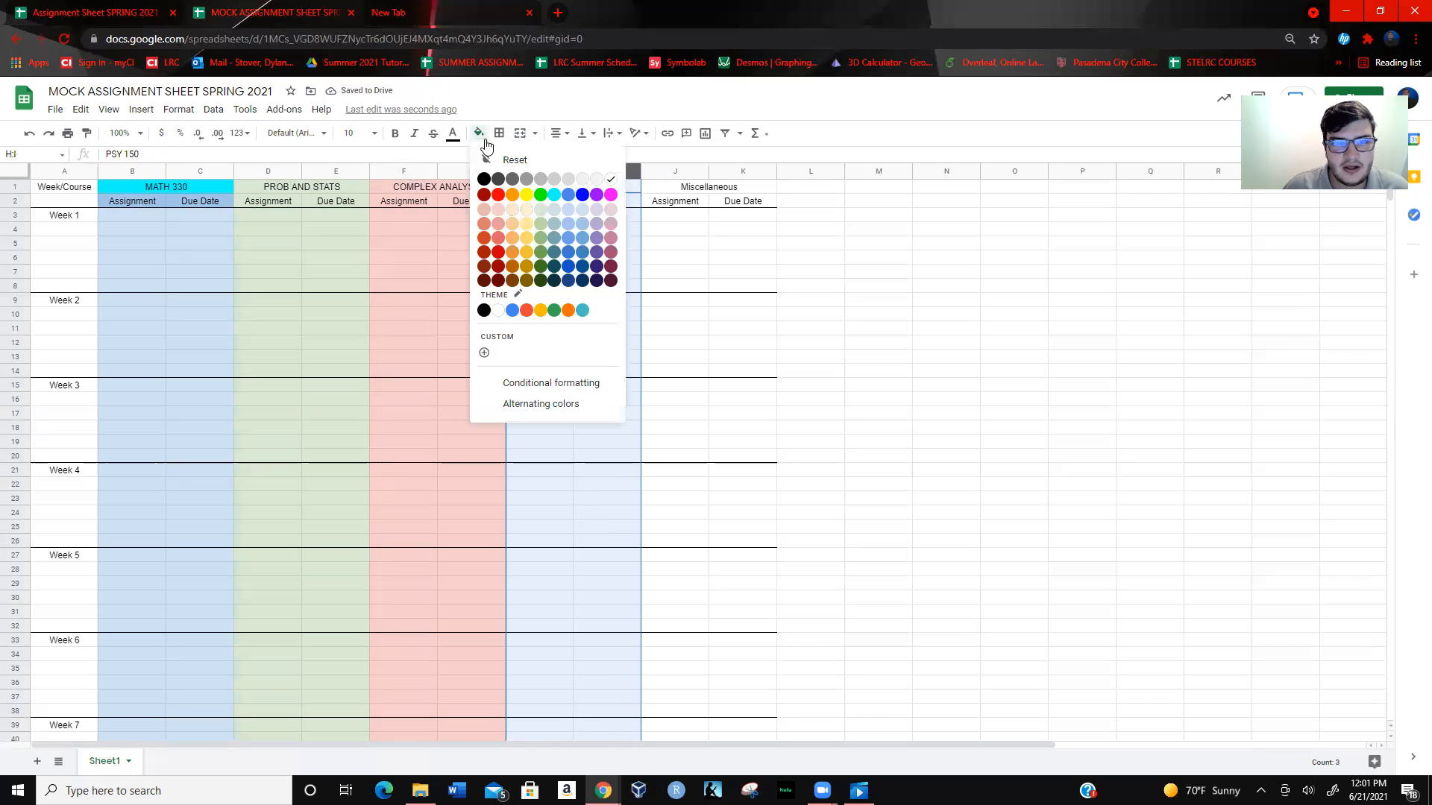
pyautogui.click(525, 195)
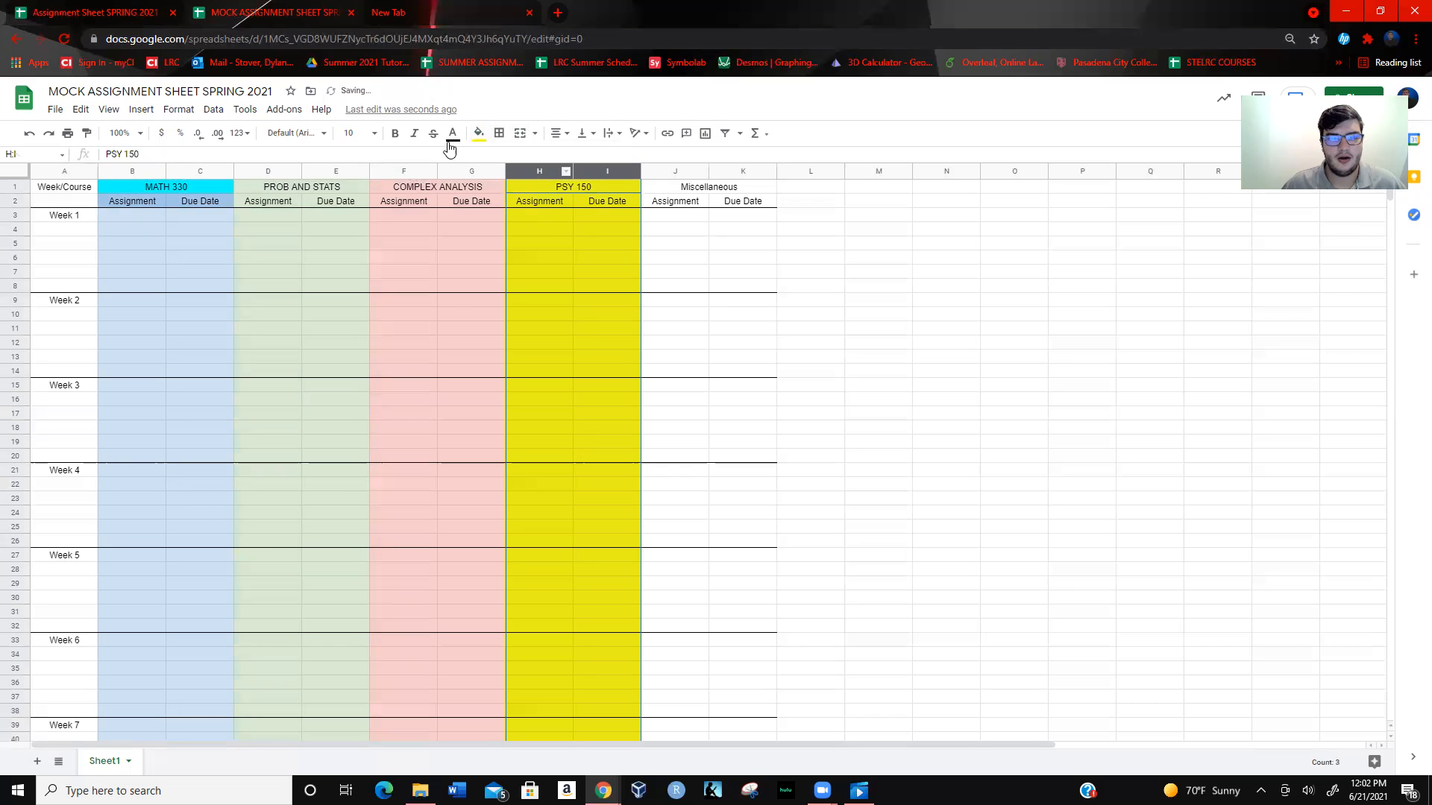
pyautogui.click(479, 133)
pyautogui.click(526, 209)
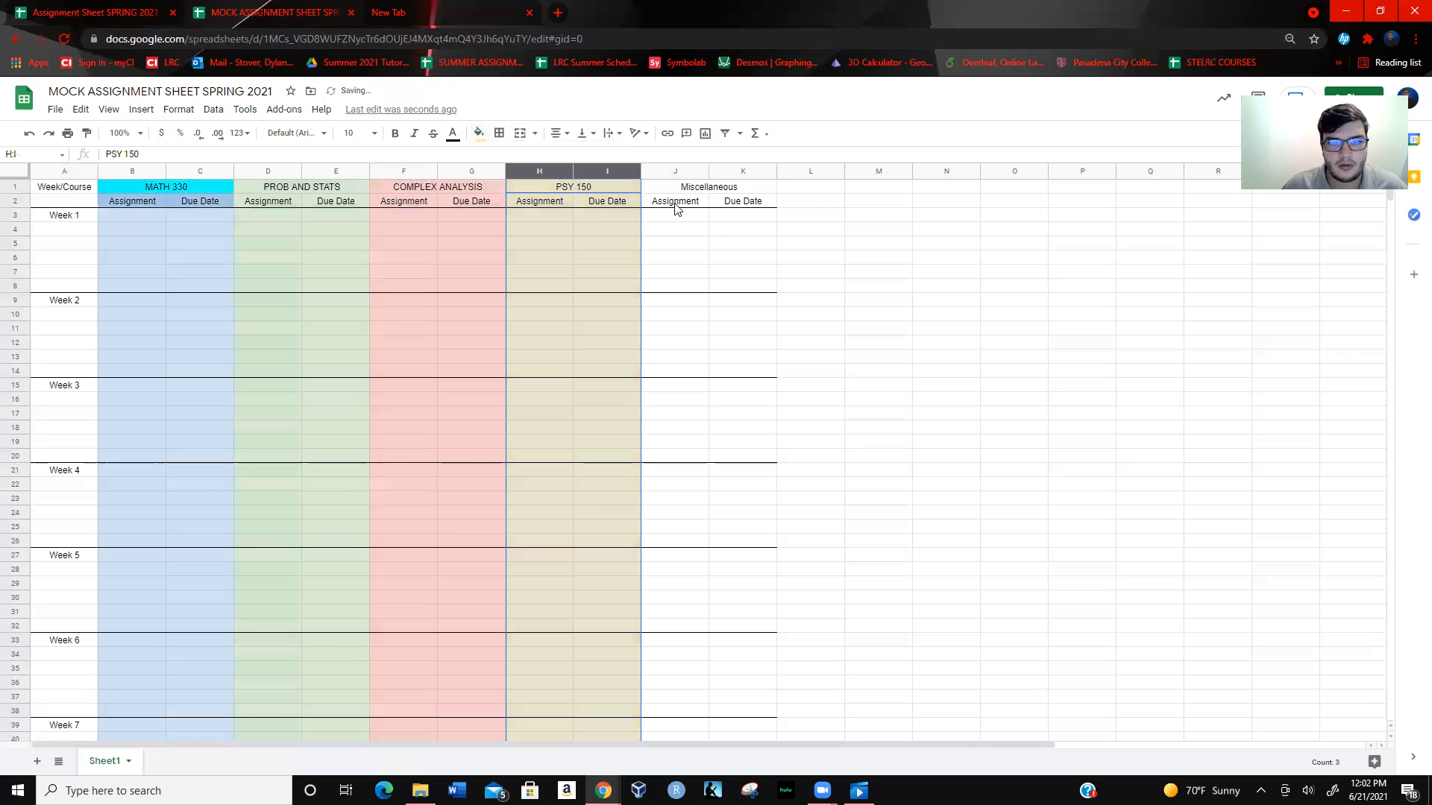
# - Shade the entire Miscellaneous columns J and K with a light purple fill
pyautogui.click(663, 170)
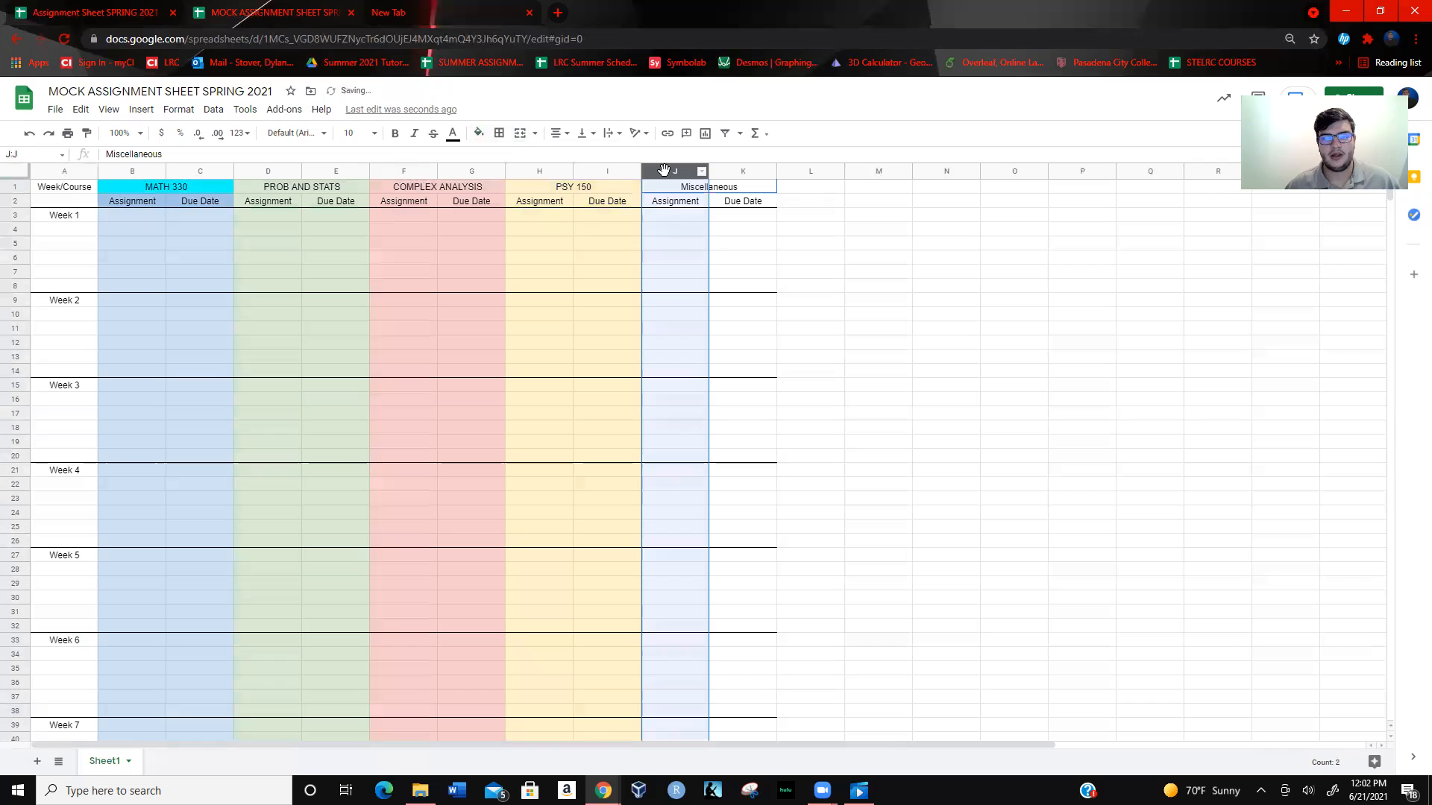
pyautogui.hotkey('shift', 'Right')
pyautogui.click(480, 134)
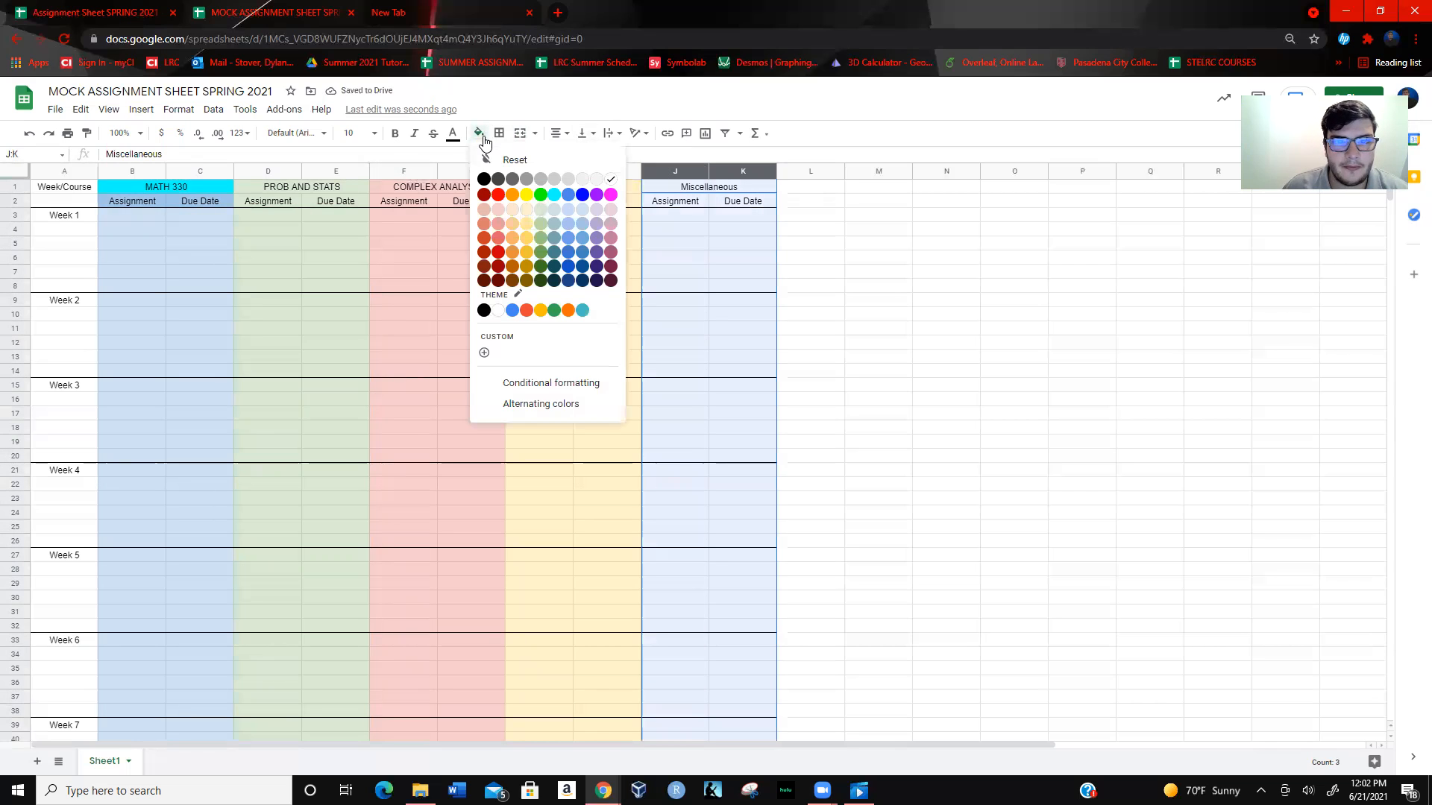
pyautogui.click(597, 209)
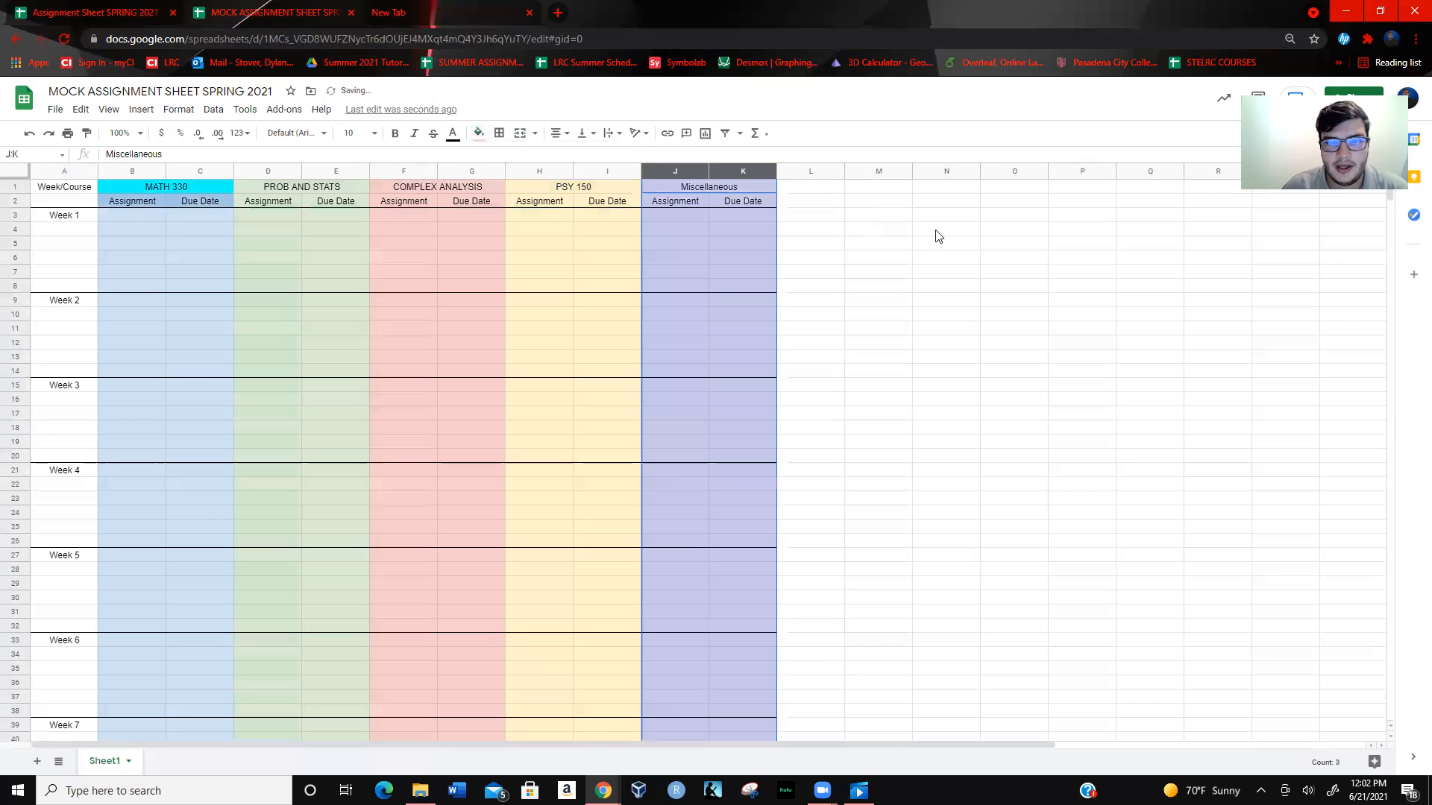
# - Fill the PROB AND STATS header with dark green and the COMPLEX ANALYSIS header with bright red
pyautogui.click(270, 187)
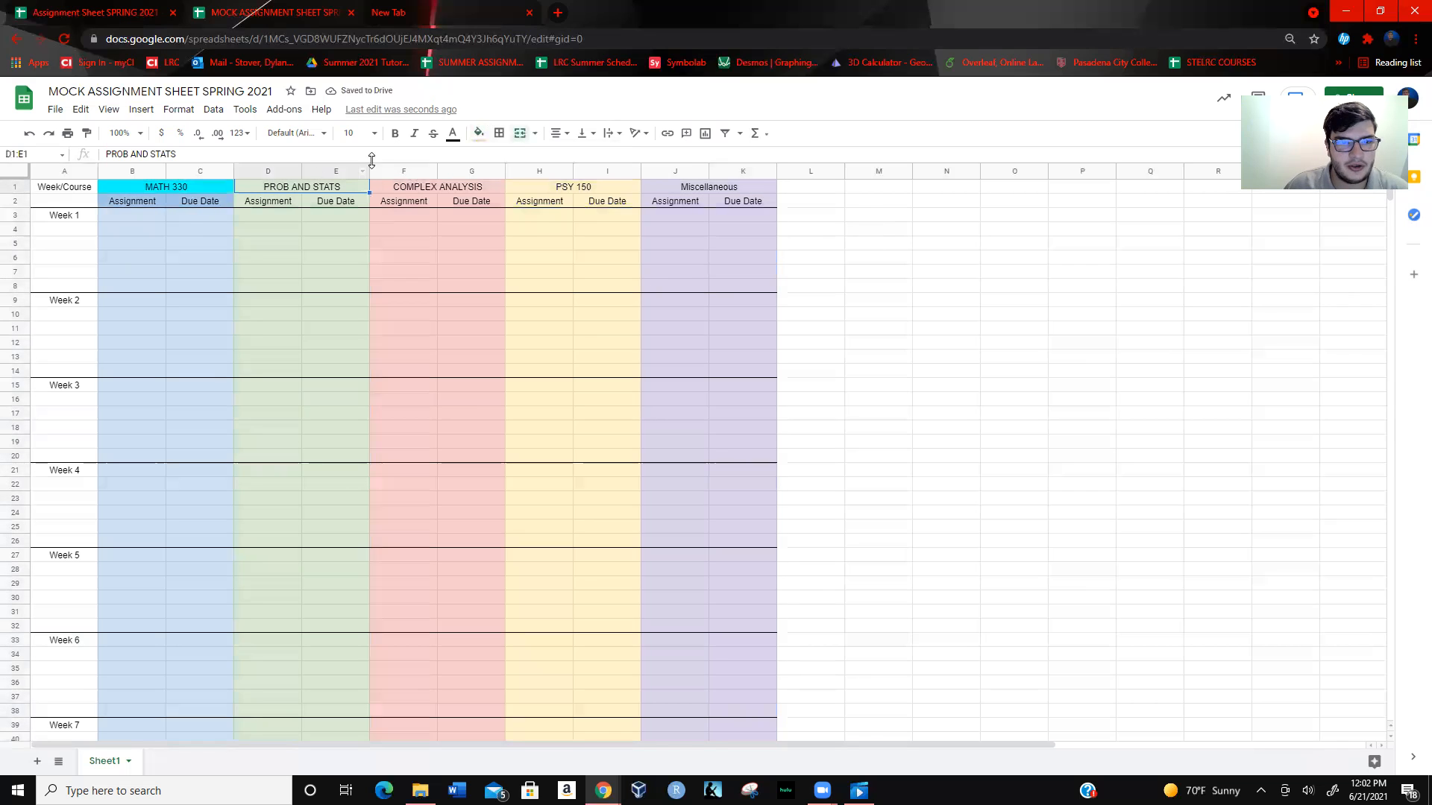
pyautogui.click(478, 134)
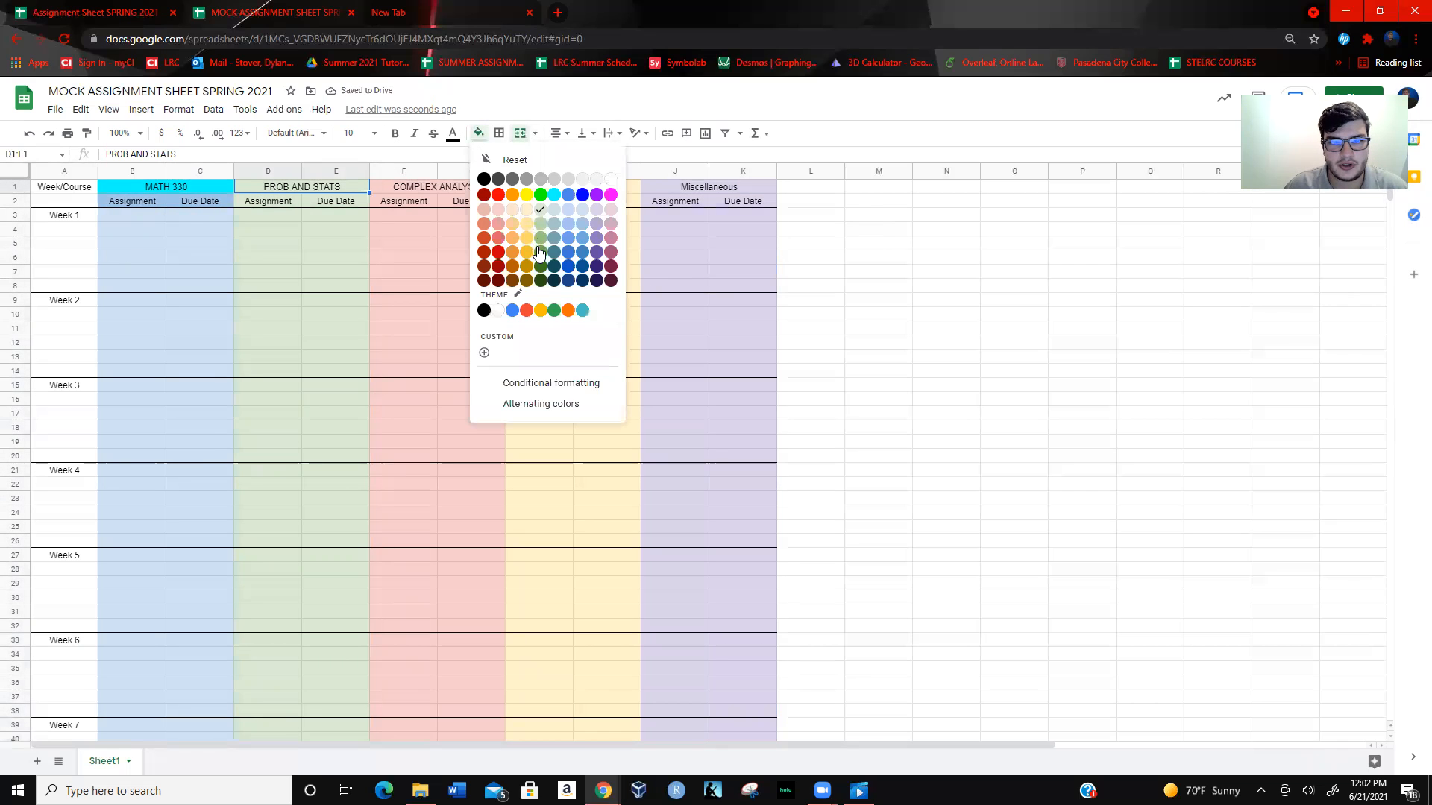
pyautogui.click(540, 251)
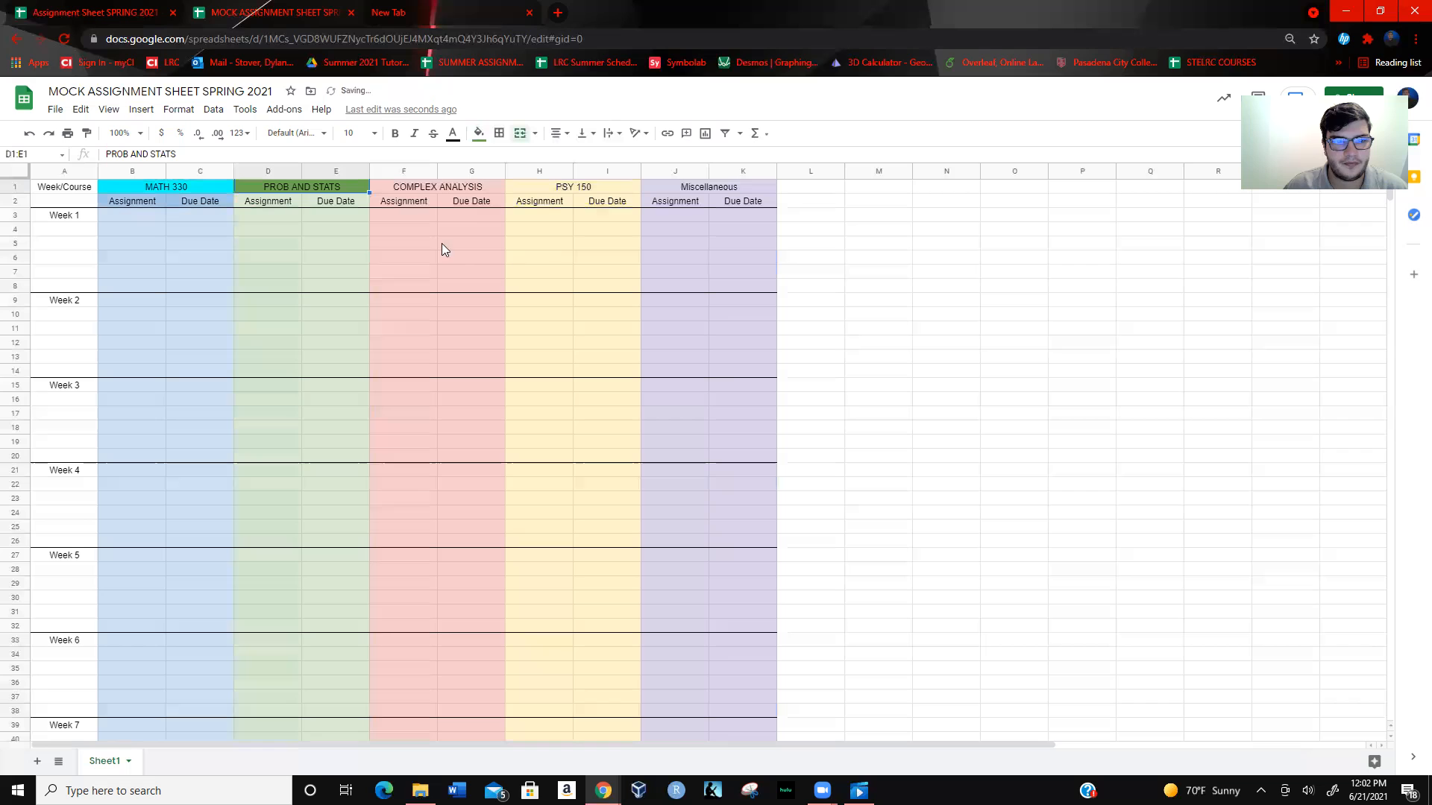
pyautogui.click(437, 188)
pyautogui.click(478, 134)
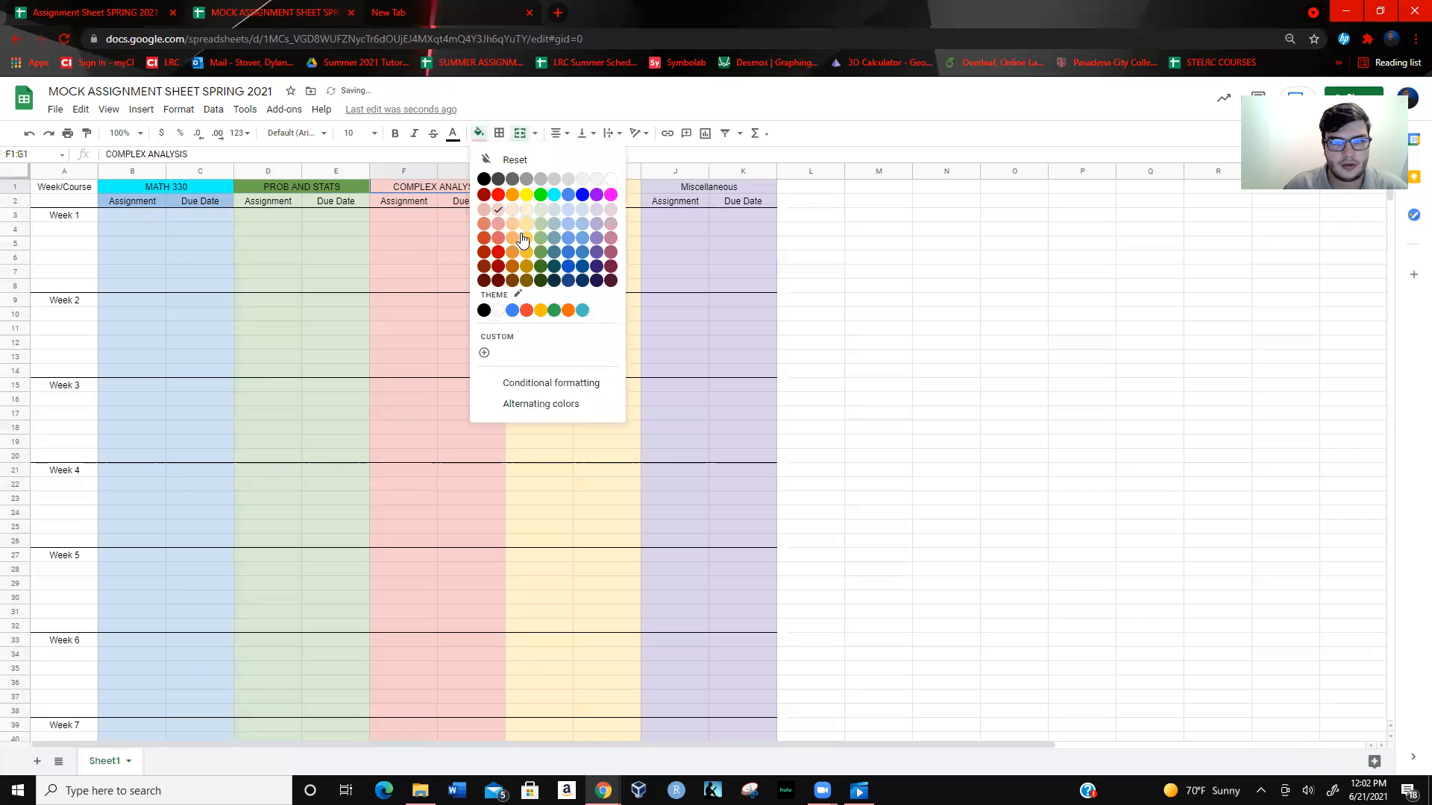
pyautogui.click(498, 194)
# - Fill the PSY 150 header with bright yellow and the Miscellaneous header with bright purple
pyautogui.click(535, 187)
pyautogui.click(478, 134)
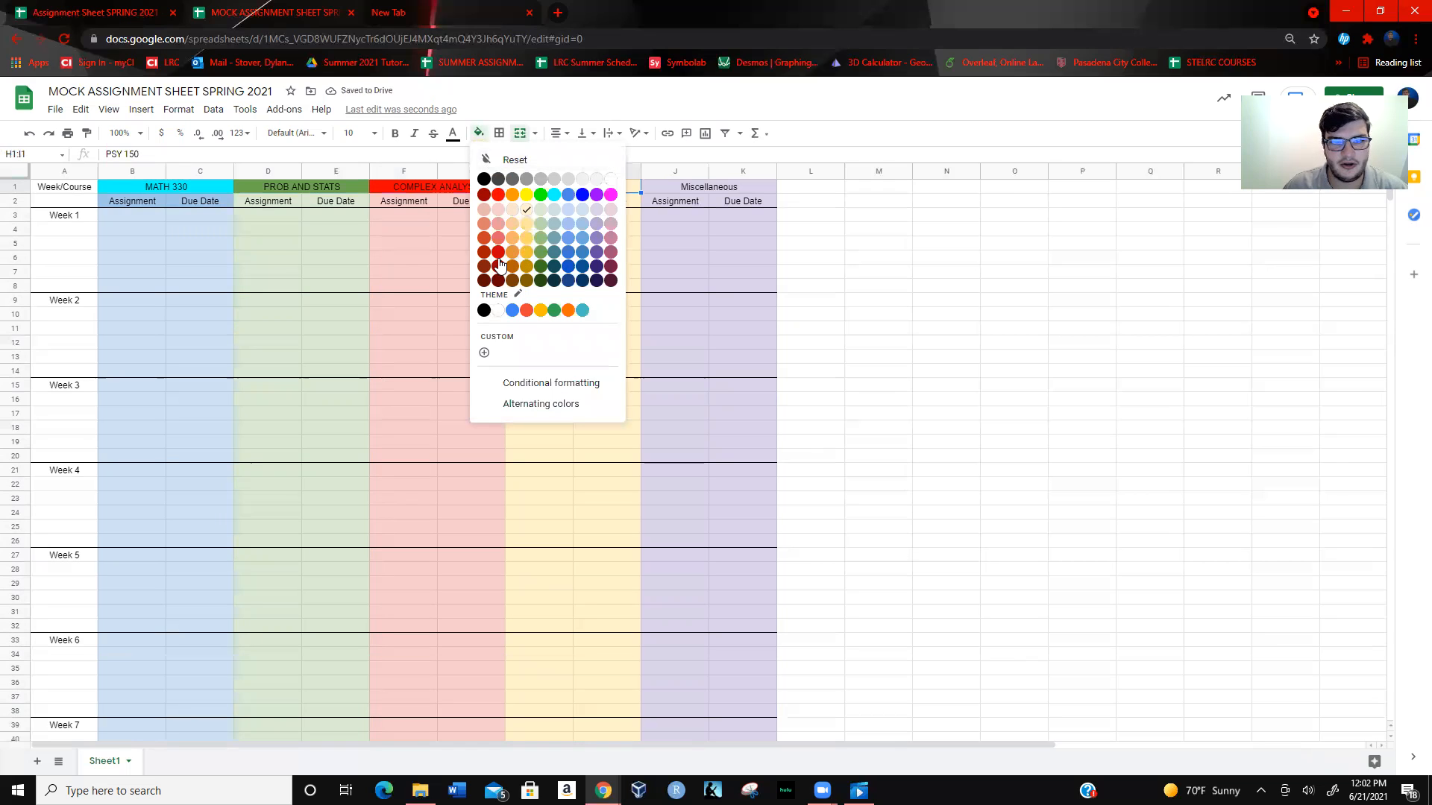
pyautogui.click(526, 195)
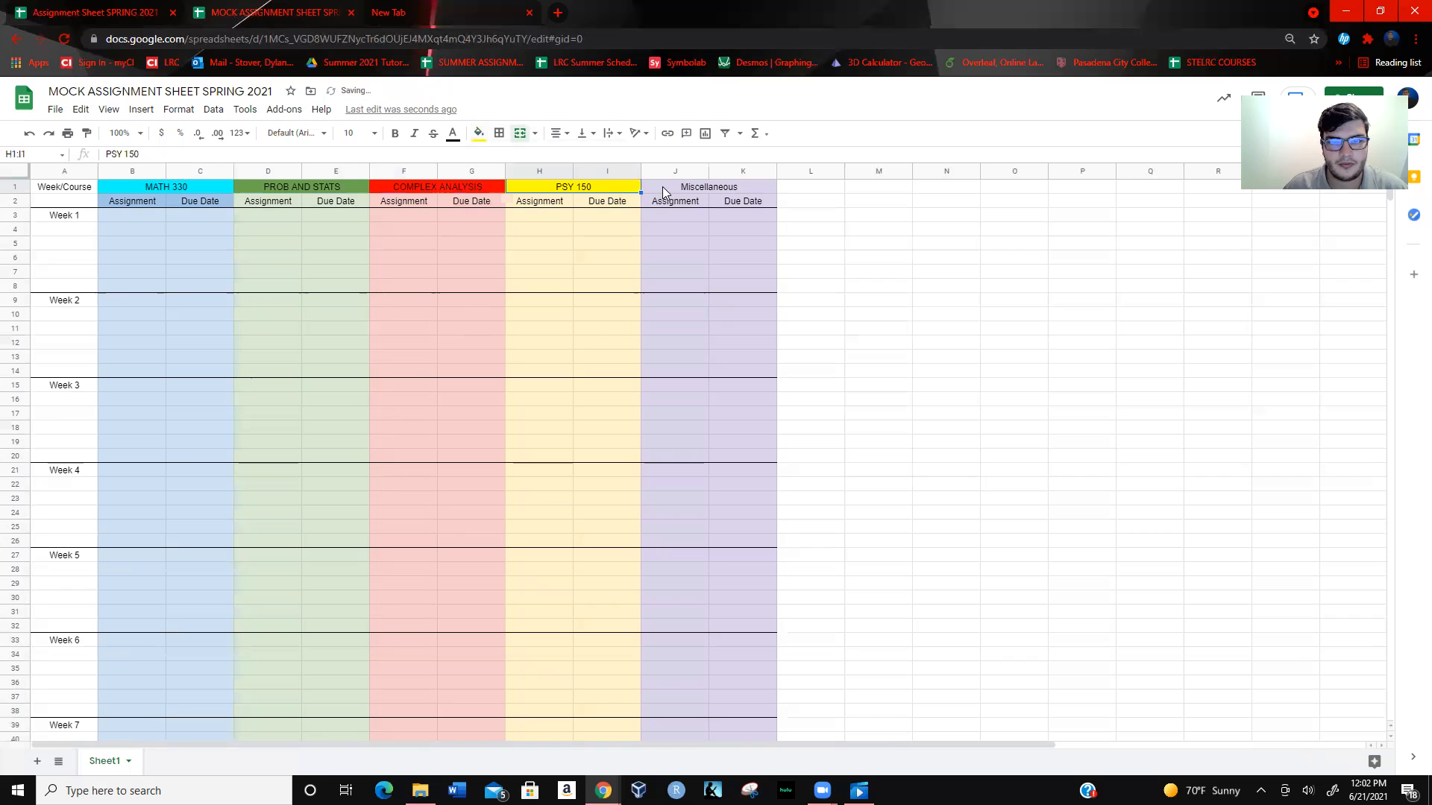
pyautogui.click(663, 187)
pyautogui.click(477, 135)
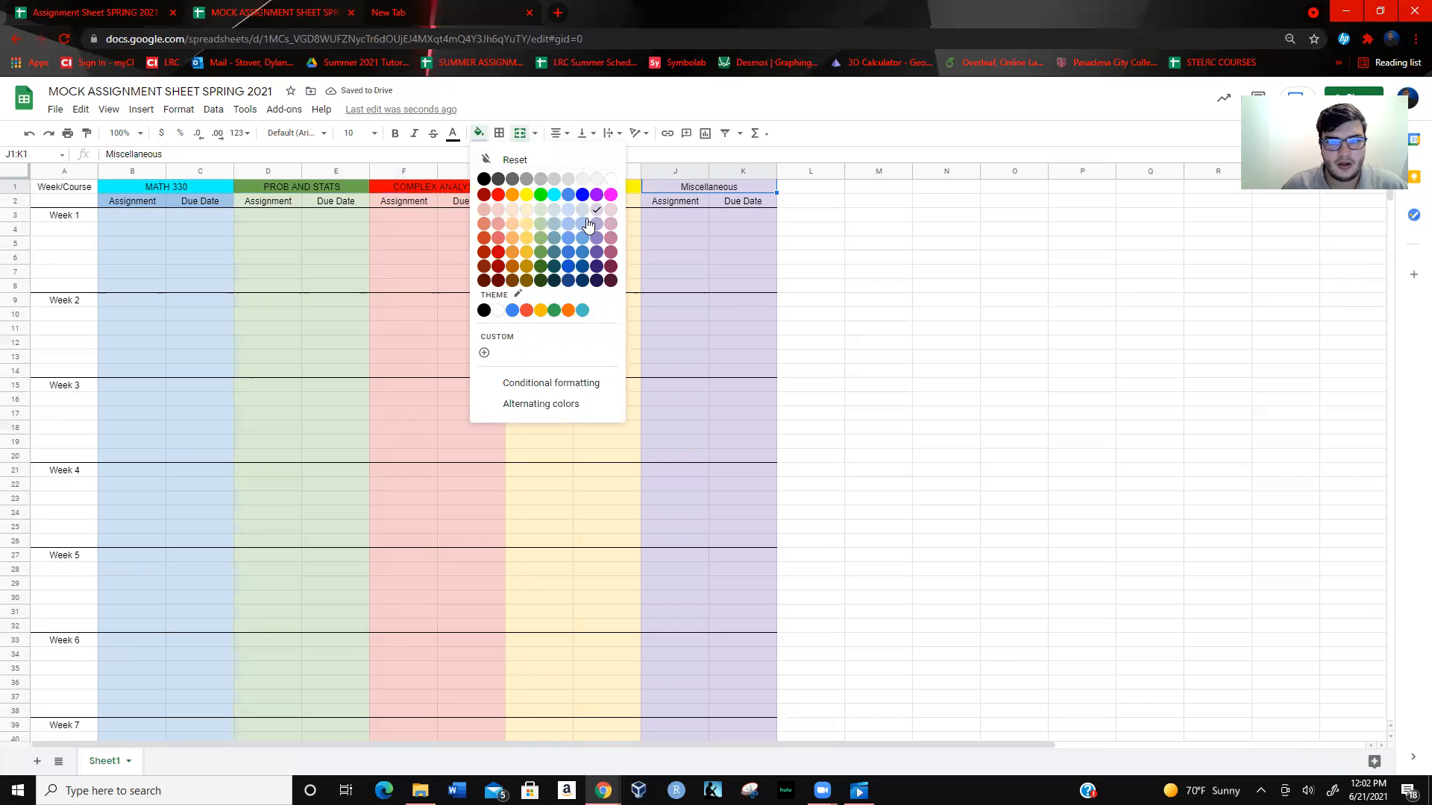
pyautogui.click(597, 195)
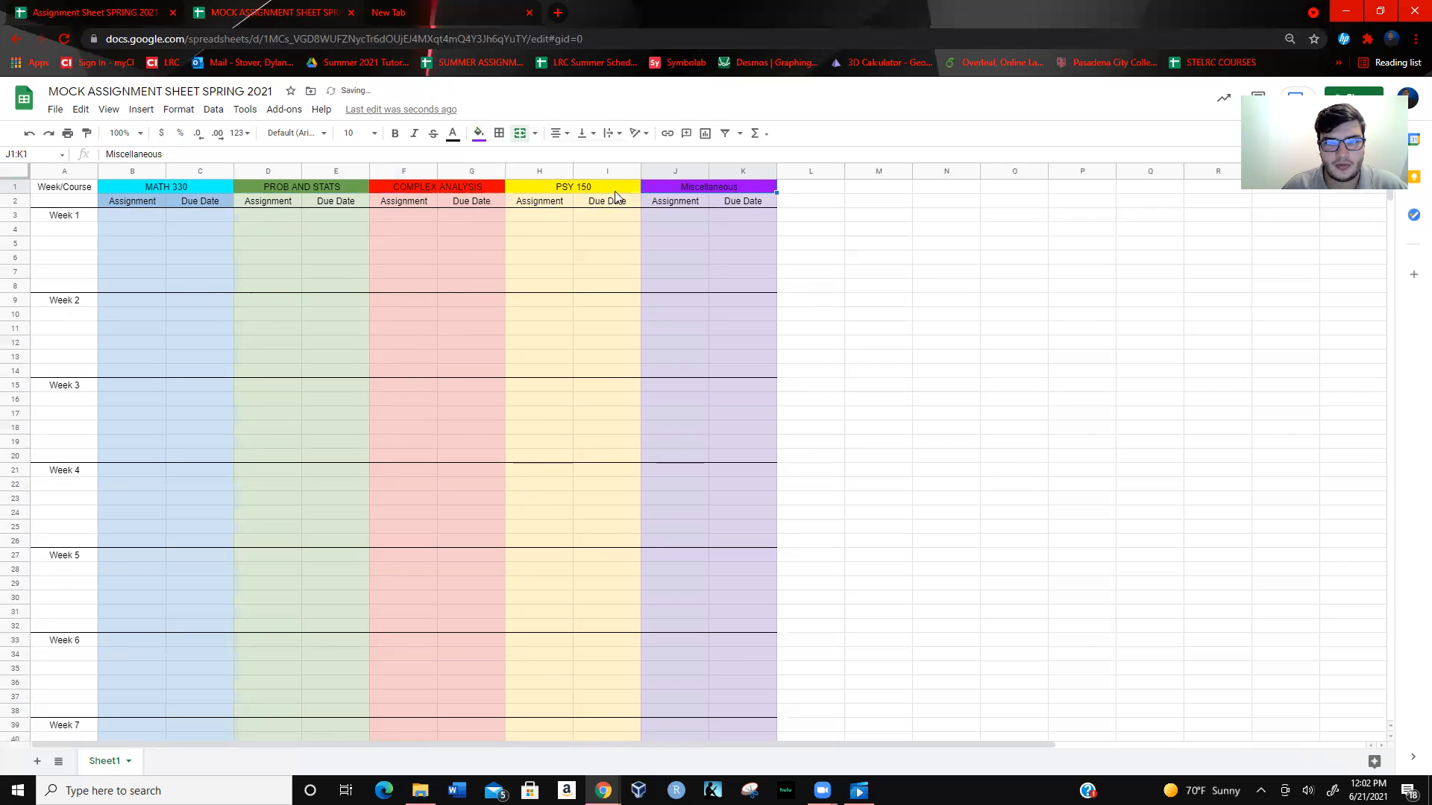
# - Make all the course headers in row 1 bold
pyautogui.click(10, 186)
pyautogui.hotkey('ctrl', 'b')
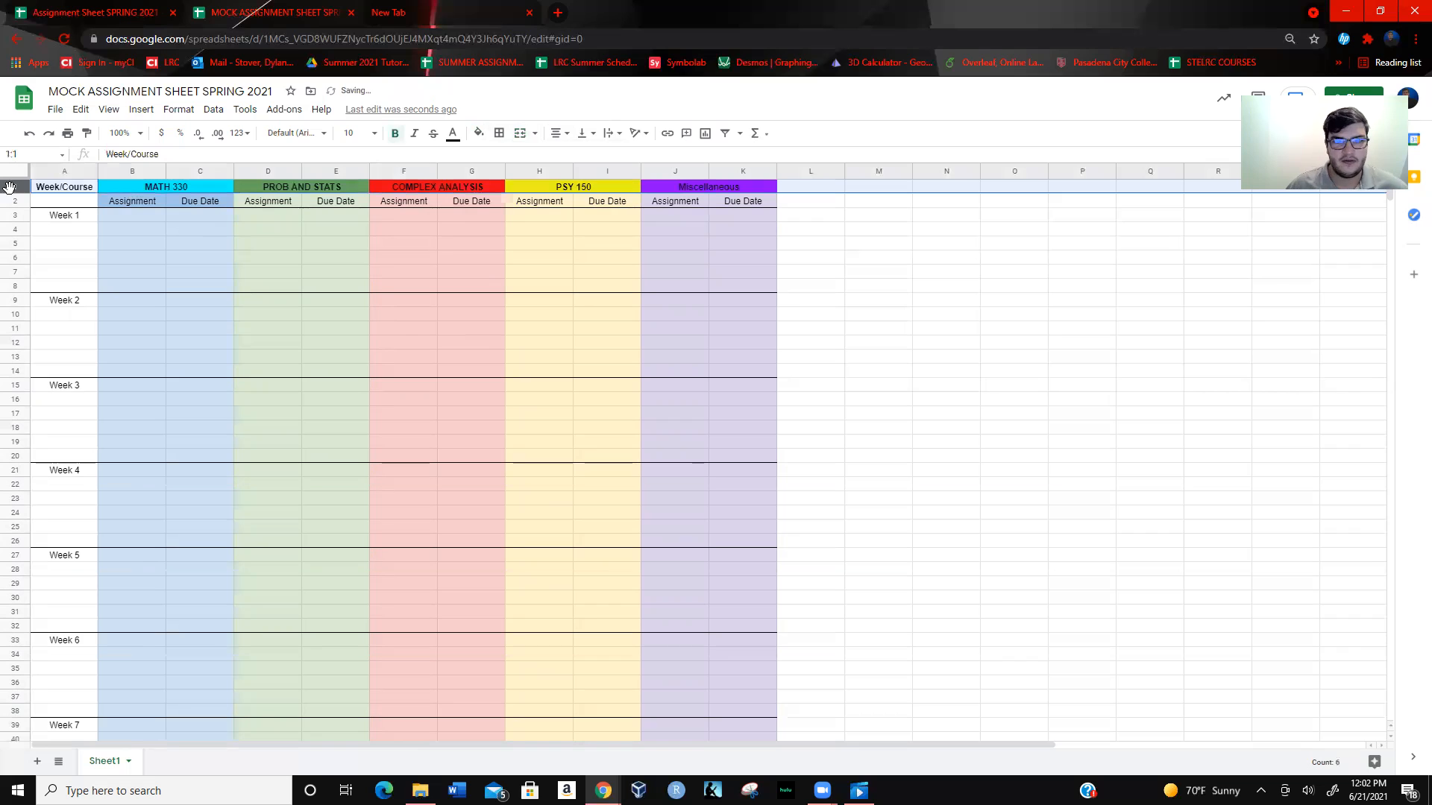
pyautogui.click(462, 313)
# - Shade subheaders D2:E2 and F2:G2 one tone darker green and red, respectively, than the columns below
pyautogui.moveTo(272, 204); pyautogui.dragTo(321, 207)
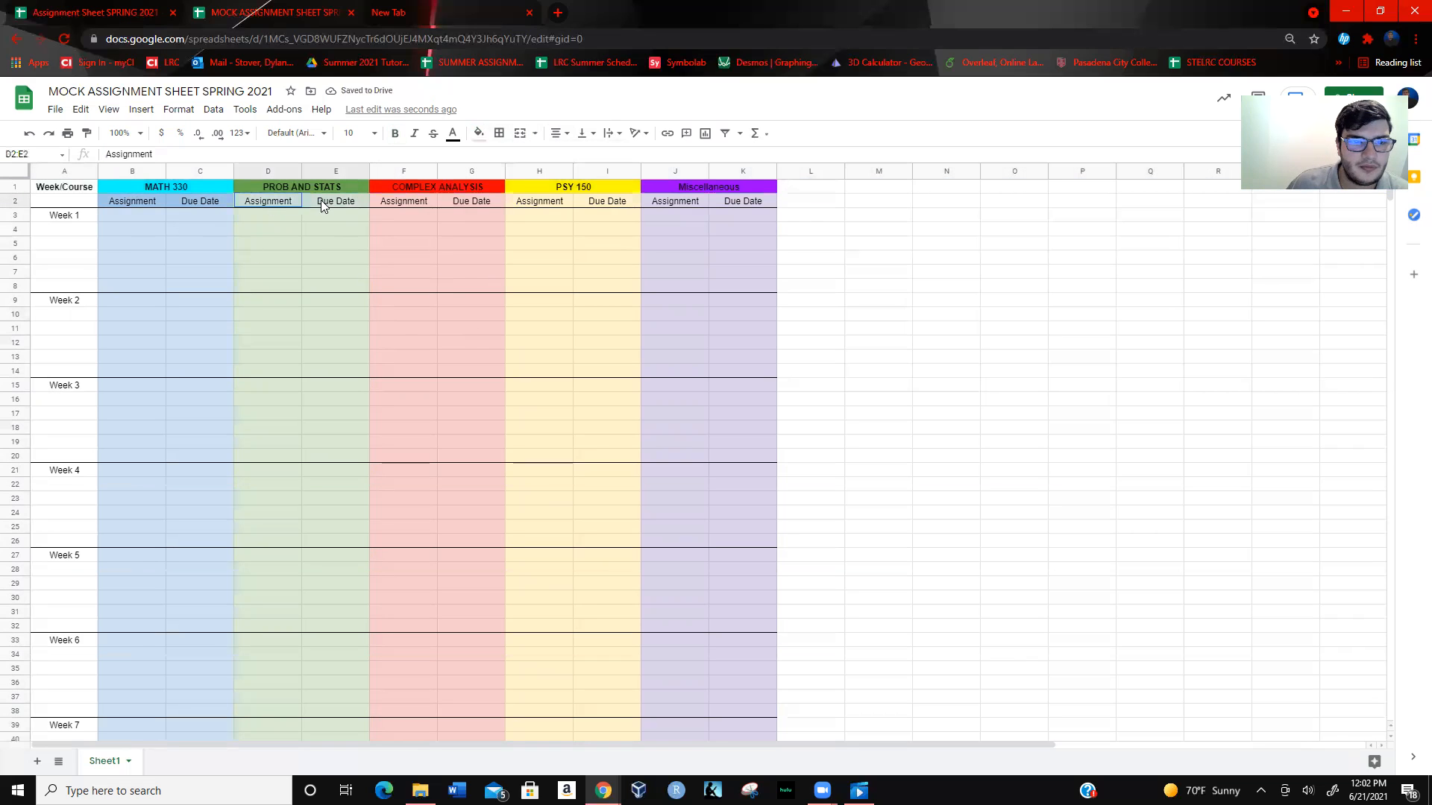
pyautogui.click(479, 133)
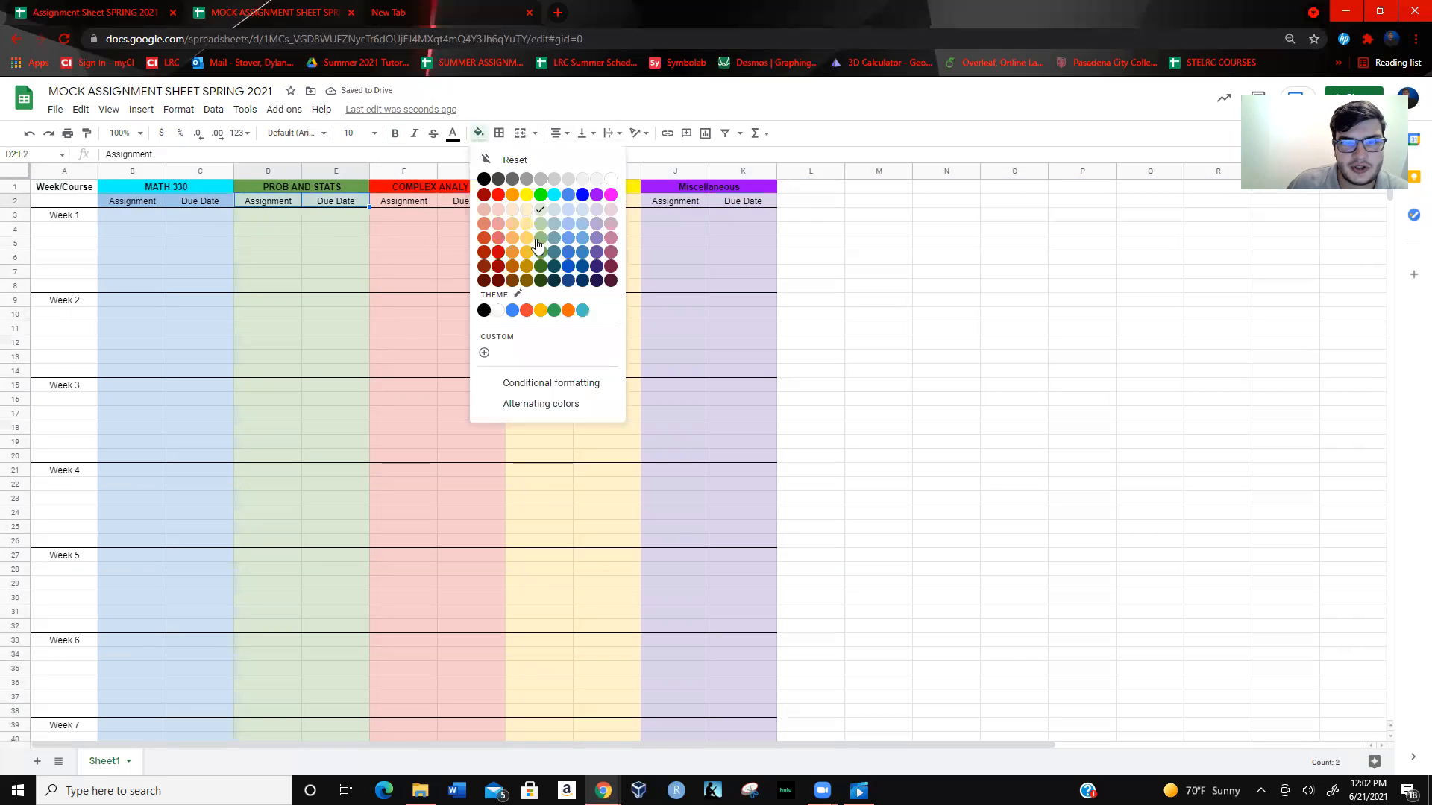
pyautogui.click(542, 222)
pyautogui.moveTo(419, 205); pyautogui.dragTo(476, 202)
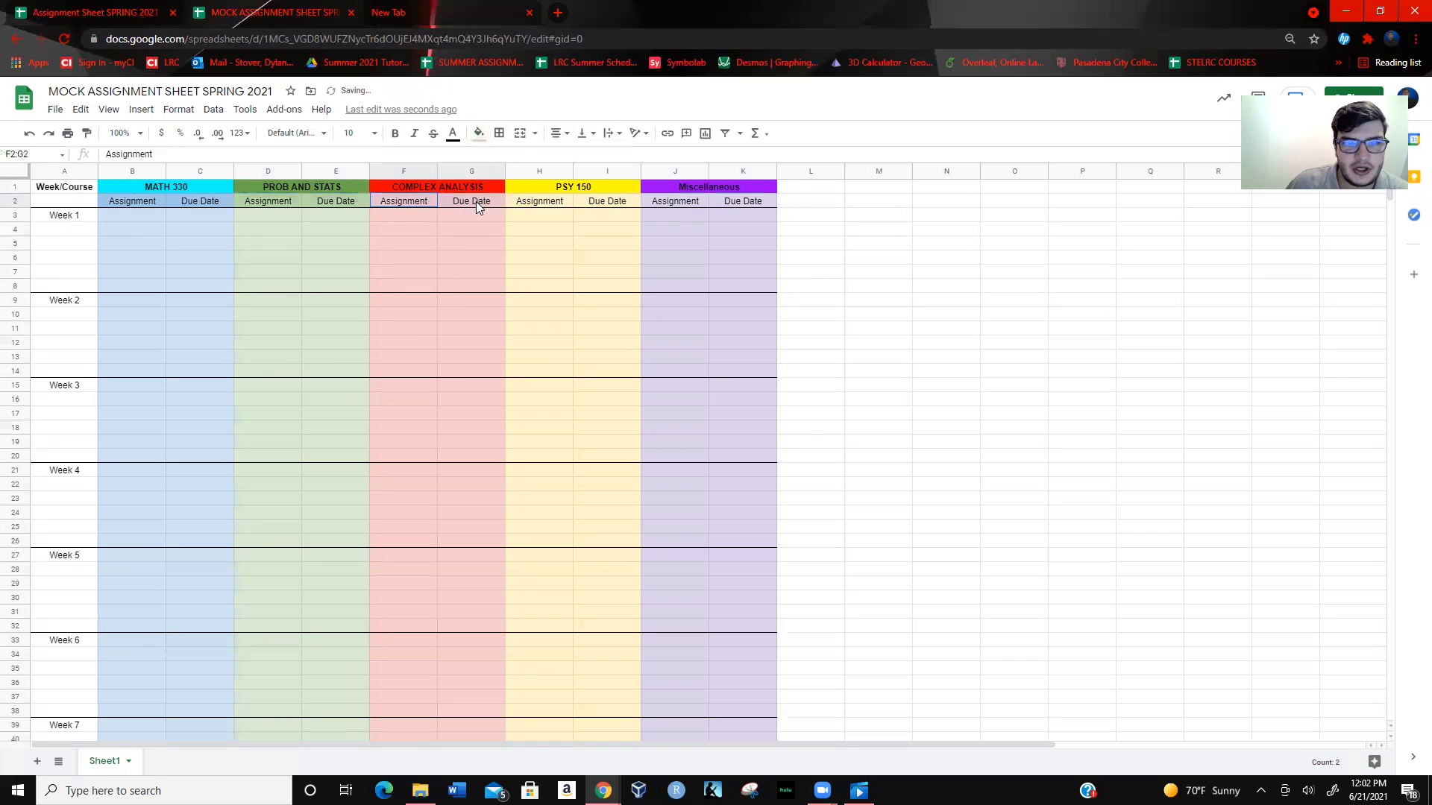
pyautogui.click(481, 138)
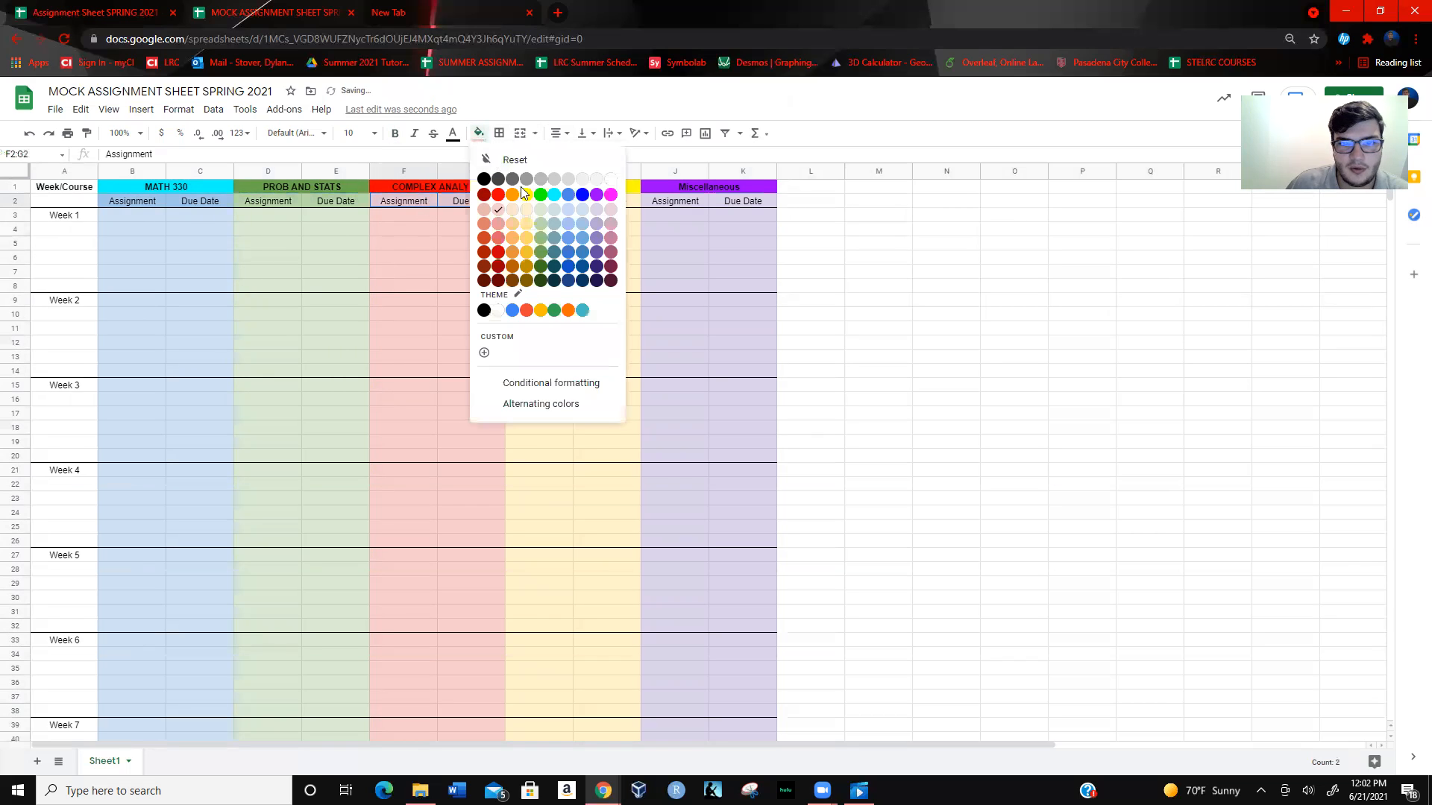
pyautogui.click(498, 226)
# - Shade subheaders H2:I2 and J2:K2 one tone darker yellow and purple, respectively, than the columns below
pyautogui.moveTo(536, 205); pyautogui.dragTo(600, 202)
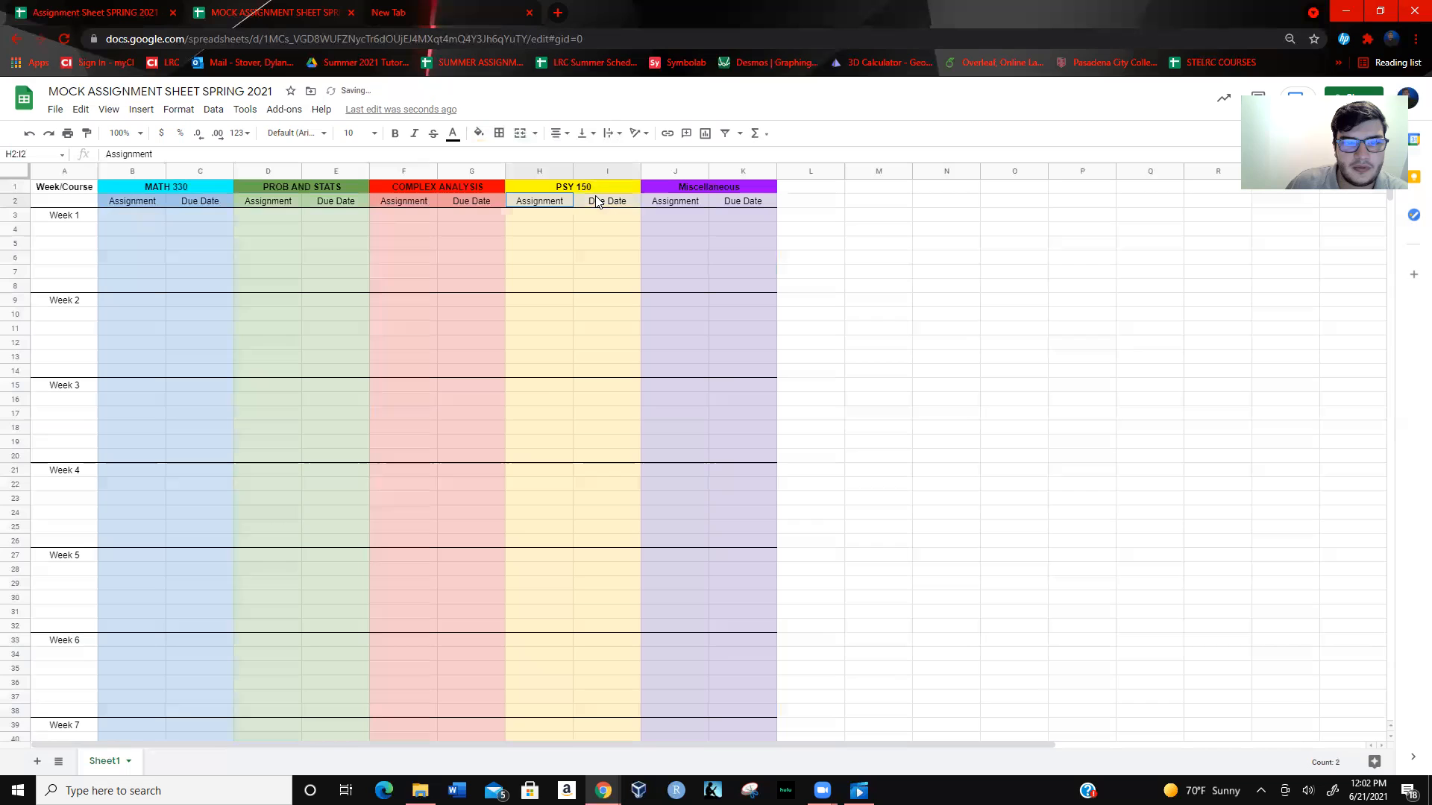
pyautogui.click(480, 134)
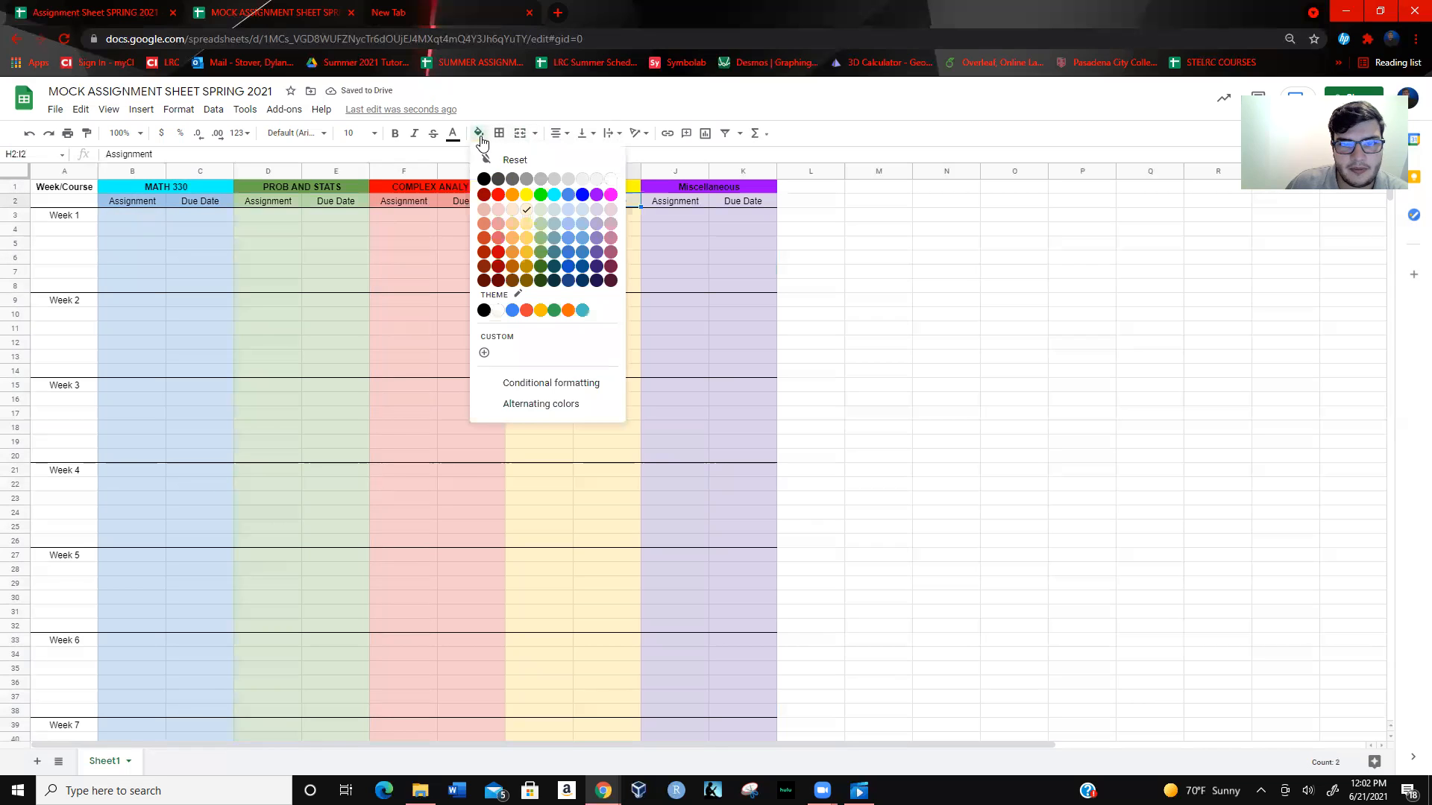
pyautogui.click(527, 224)
pyautogui.moveTo(664, 200); pyautogui.dragTo(758, 199)
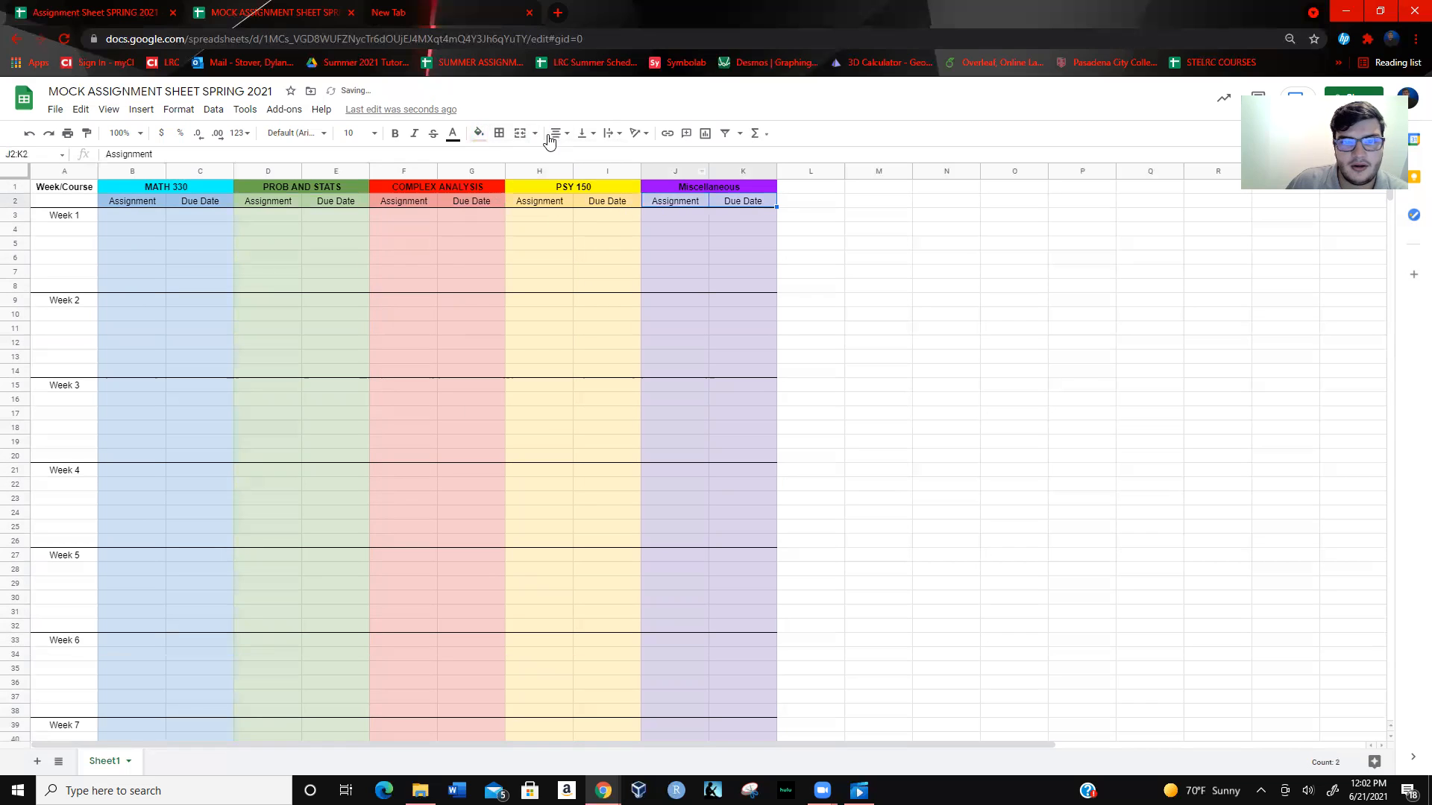
pyautogui.click(479, 134)
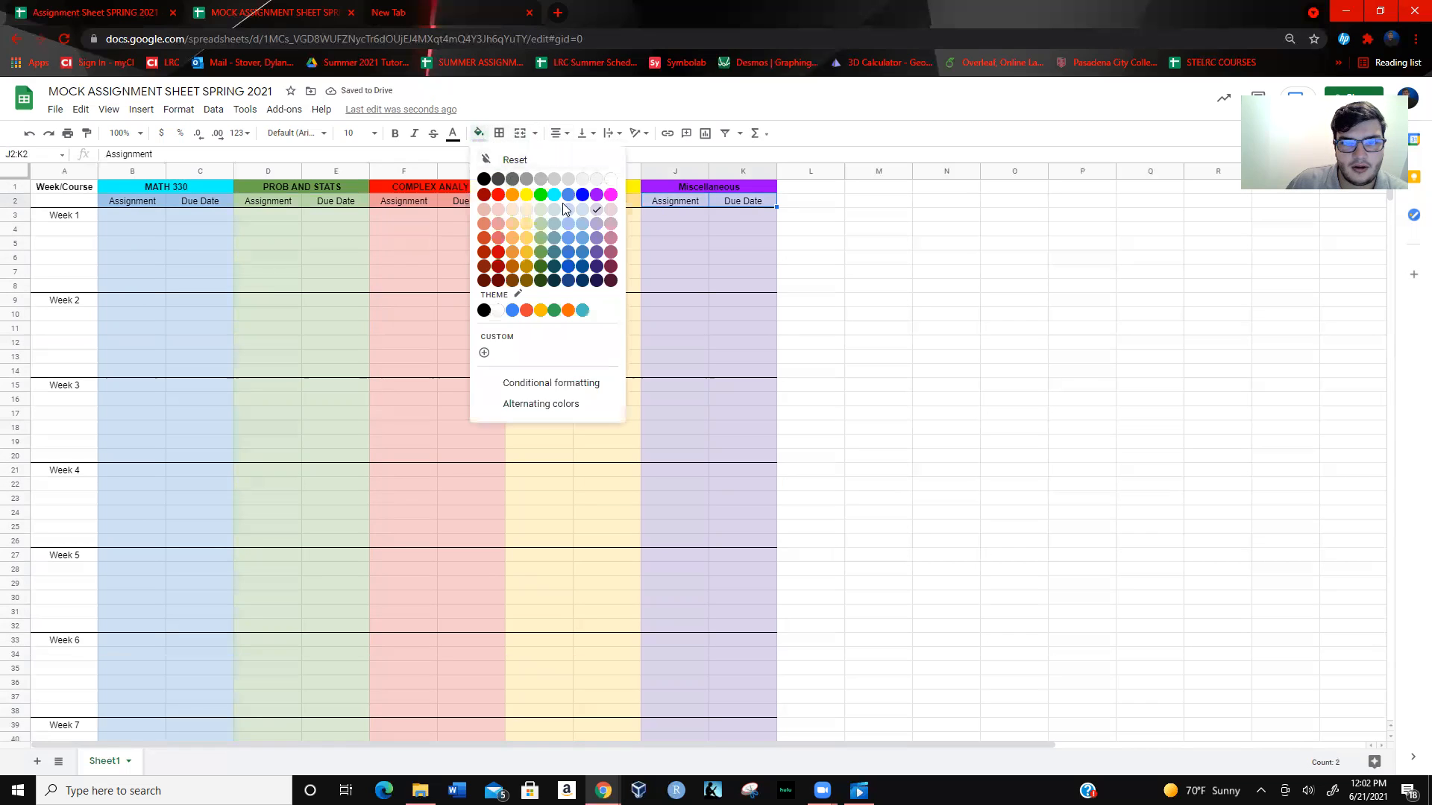
pyautogui.click(600, 227)
pyautogui.click(825, 270)
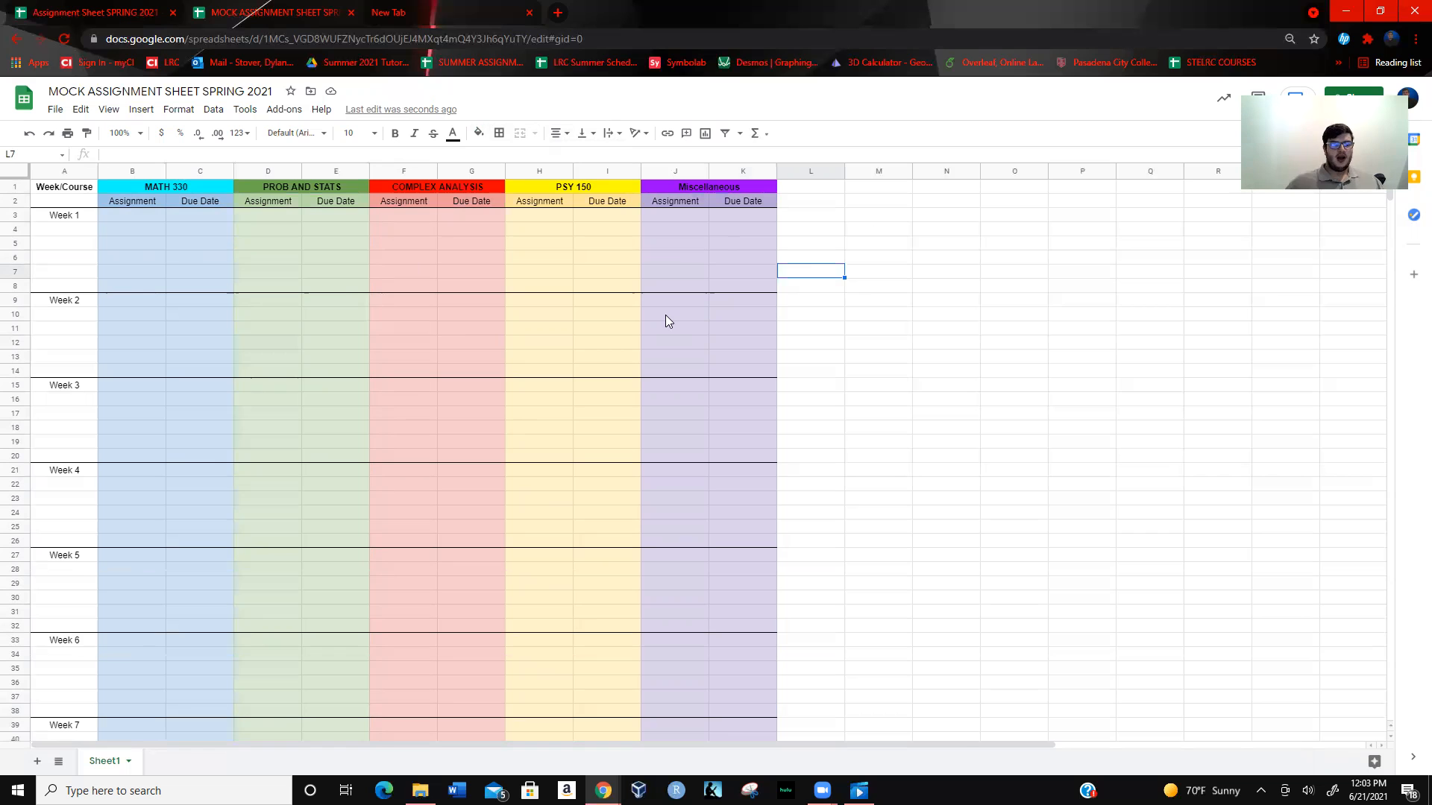
# - Enter the Week 1 MATH 330 assignment HW 1 in B3 with the due date Feb1 in C3
pyautogui.scroll(-10, 361, 347)
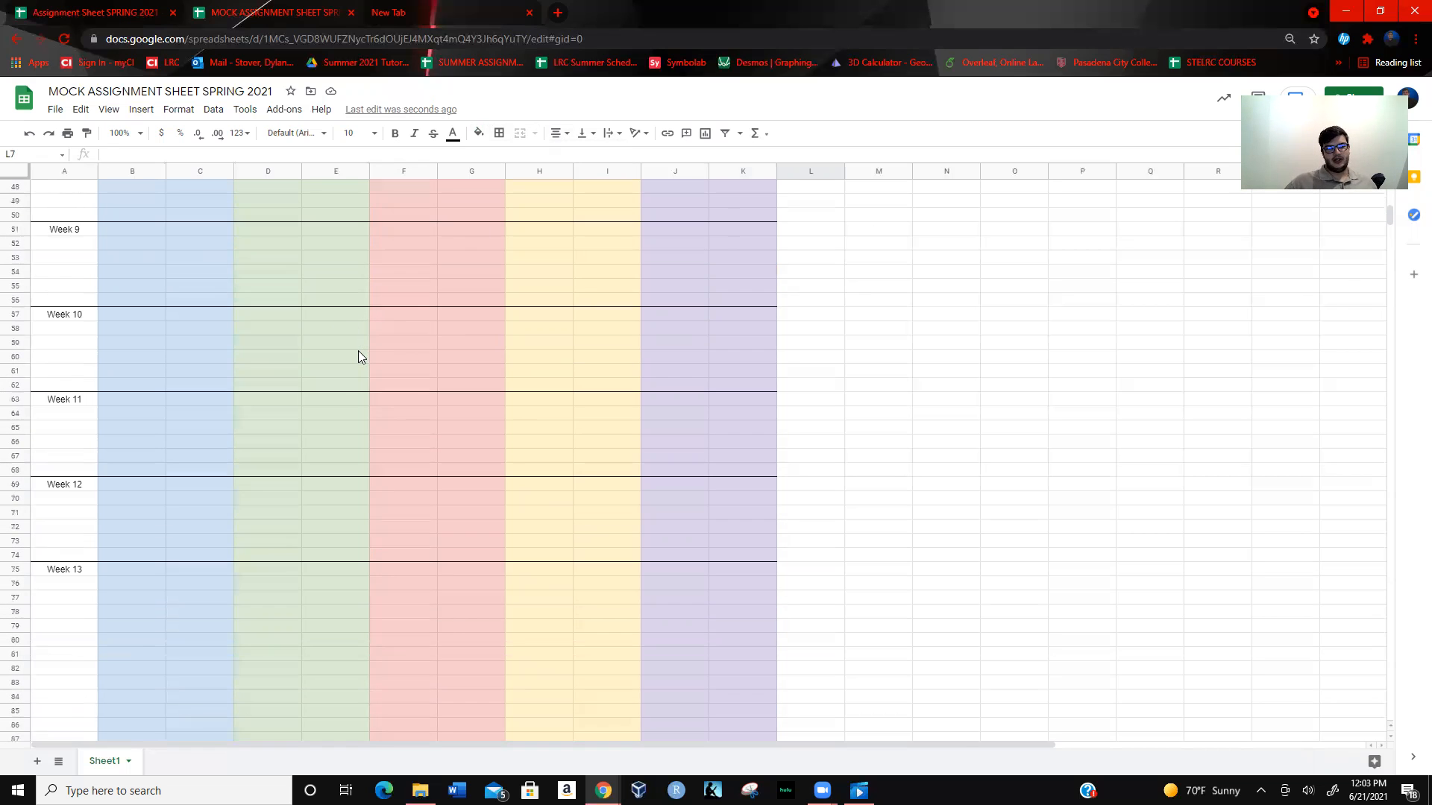
pyautogui.scroll(10, 359, 366)
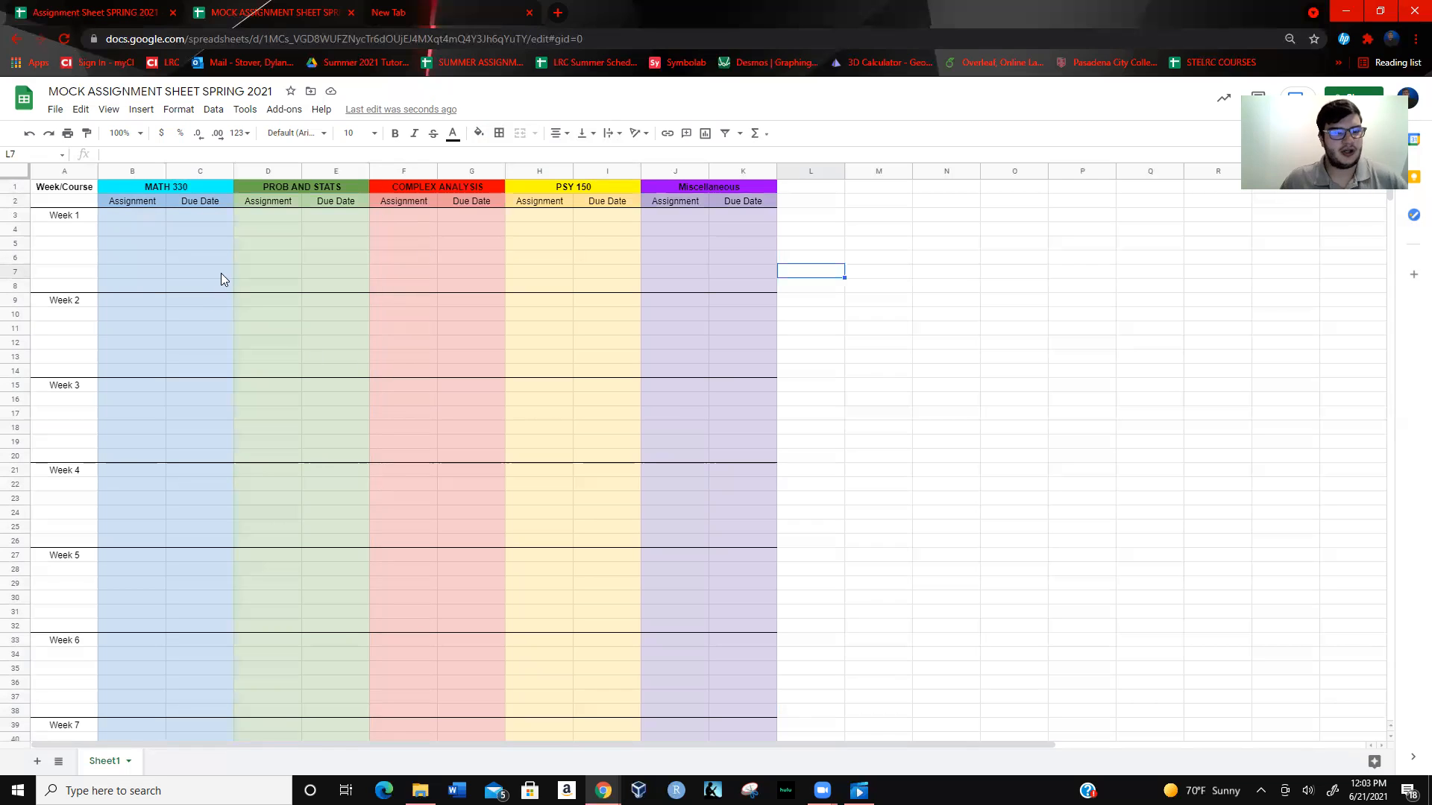
pyautogui.click(144, 218)
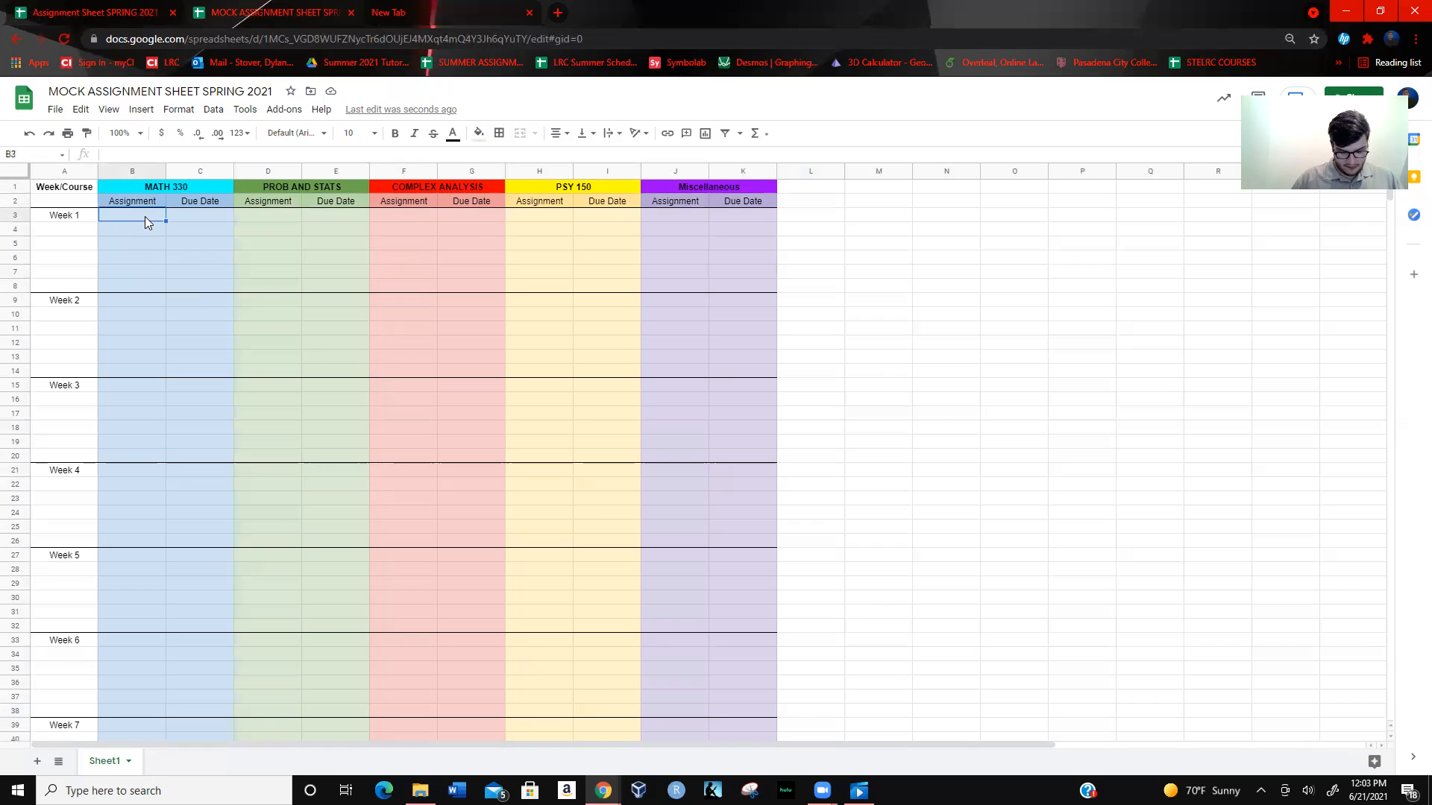
pyautogui.write('HW 1')
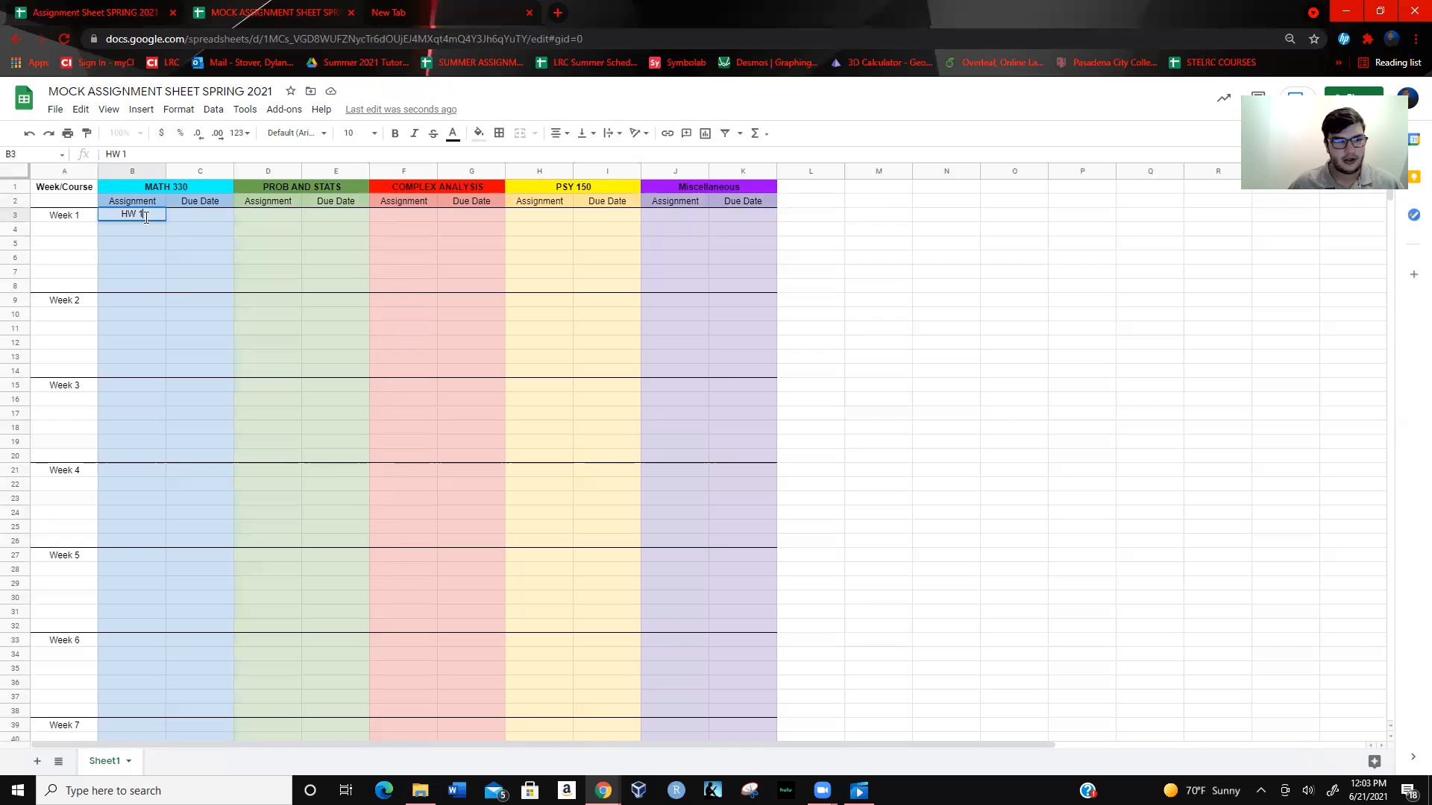
pyautogui.click(206, 217)
pyautogui.write('Feb1')
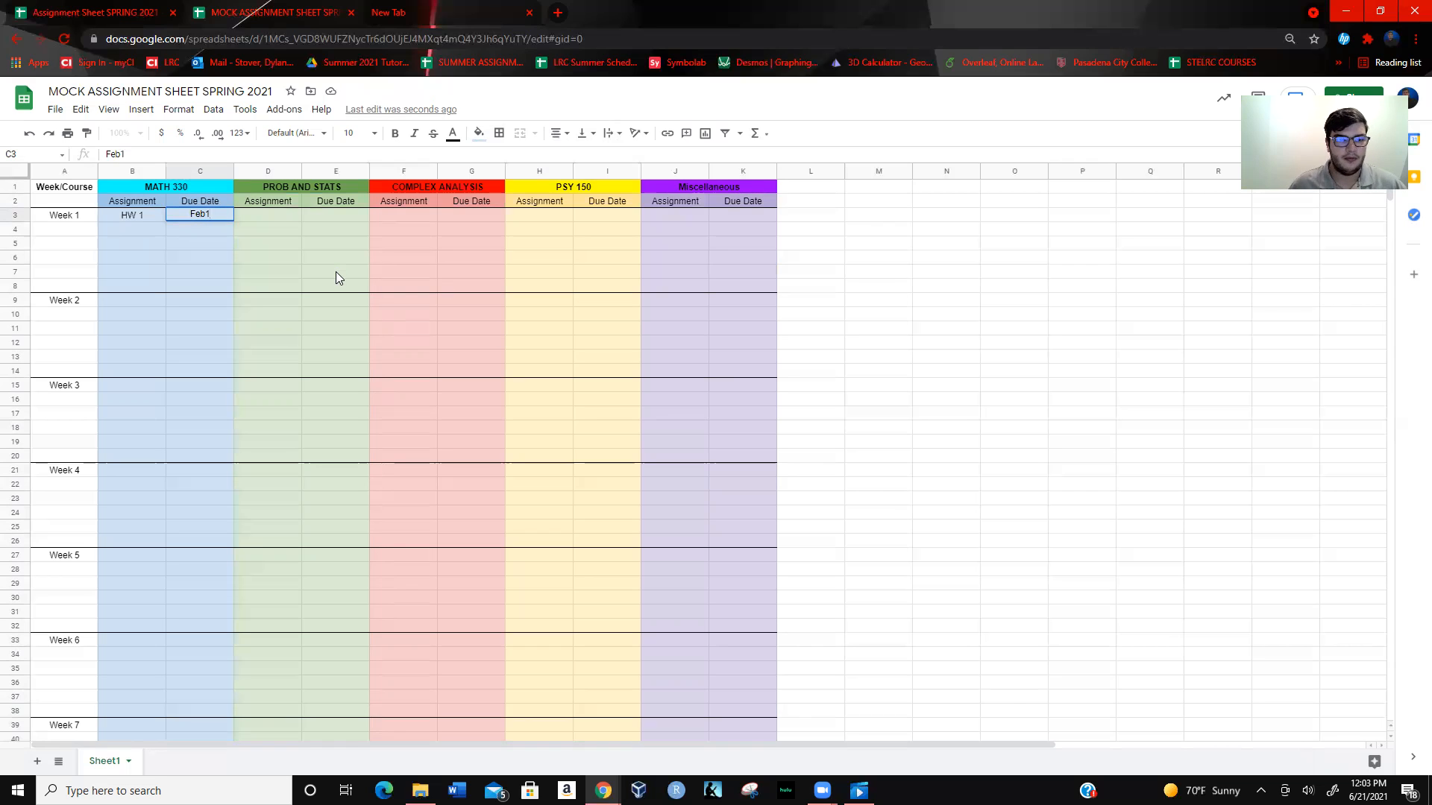
# - Replace the Week 1 MATH 330 assignment in B3 with HW and re-enter the due date in C3 as Feb 1
pyautogui.press('Left')
pyautogui.press('BackSpace')
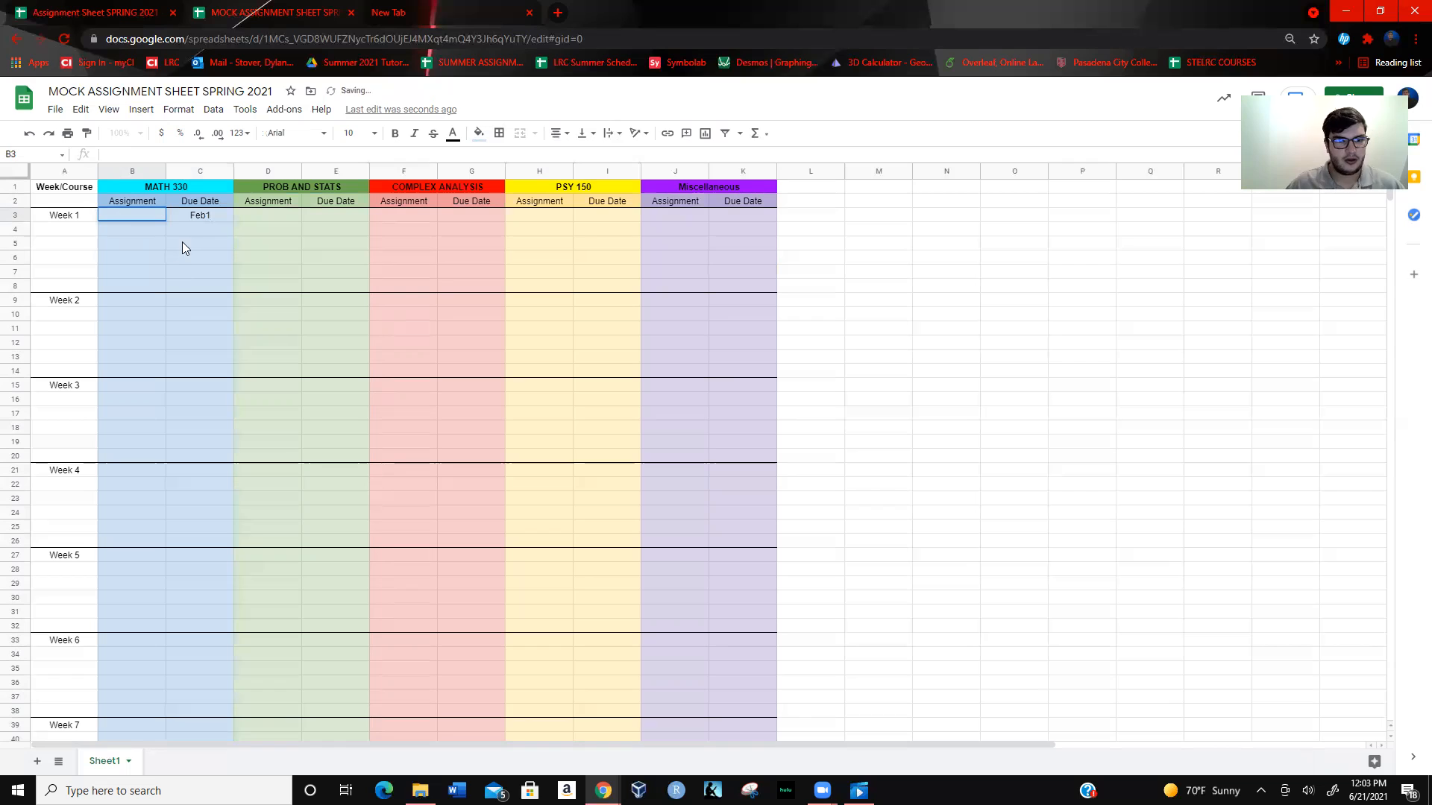
pyautogui.click(165, 301)
pyautogui.click(123, 218)
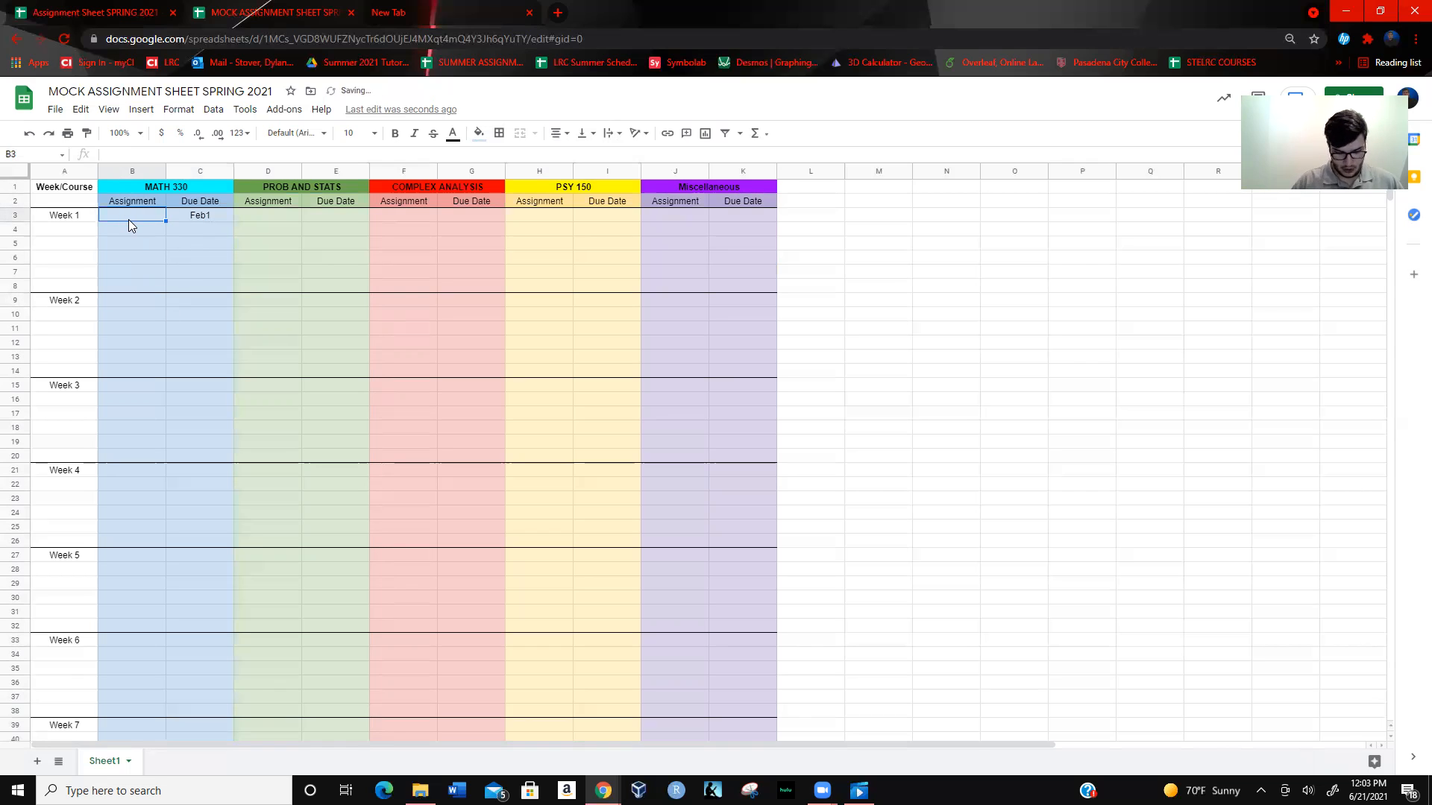
pyautogui.write('HW')
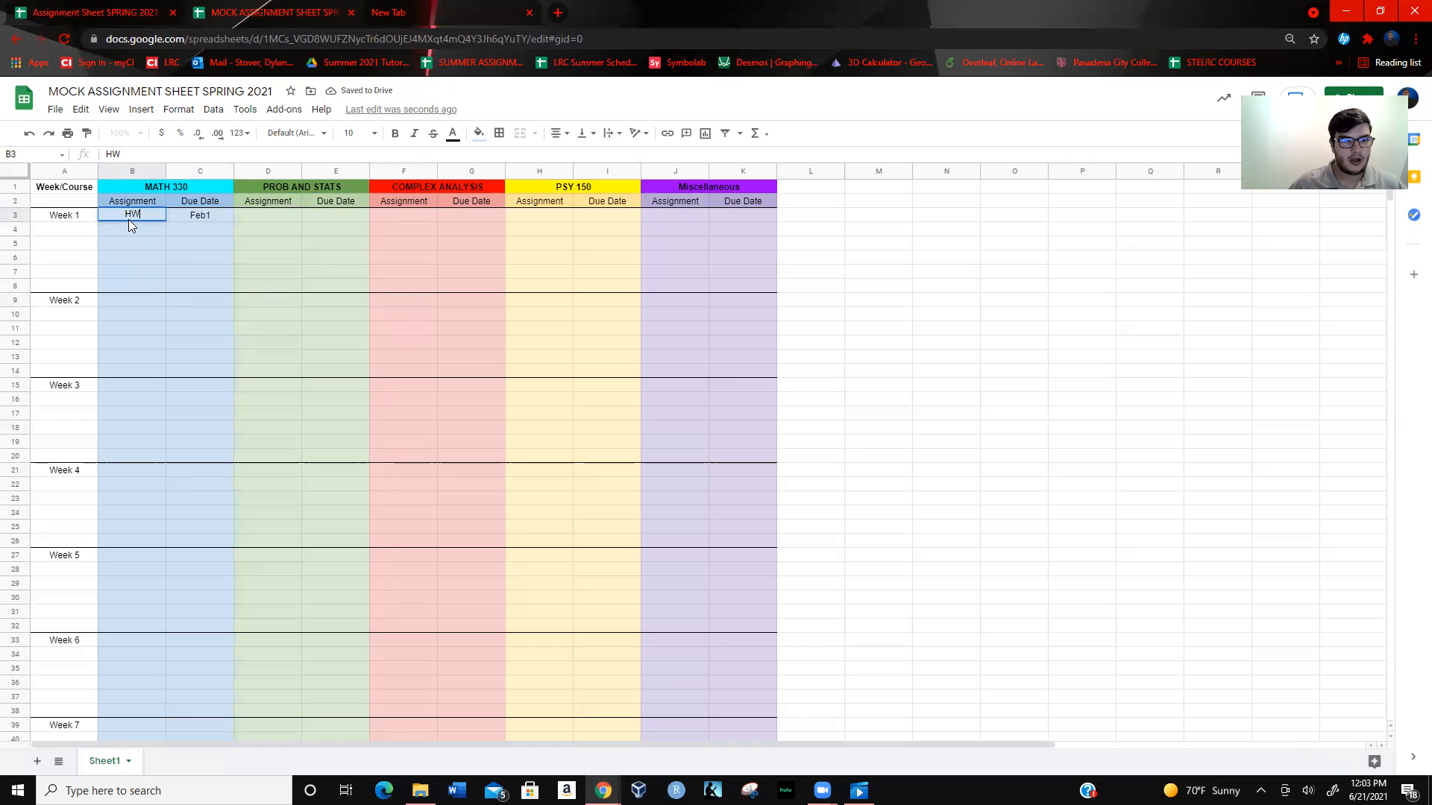
pyautogui.click(212, 214)
pyautogui.doubleClick(217, 214)
pyautogui.write('Feb 1')
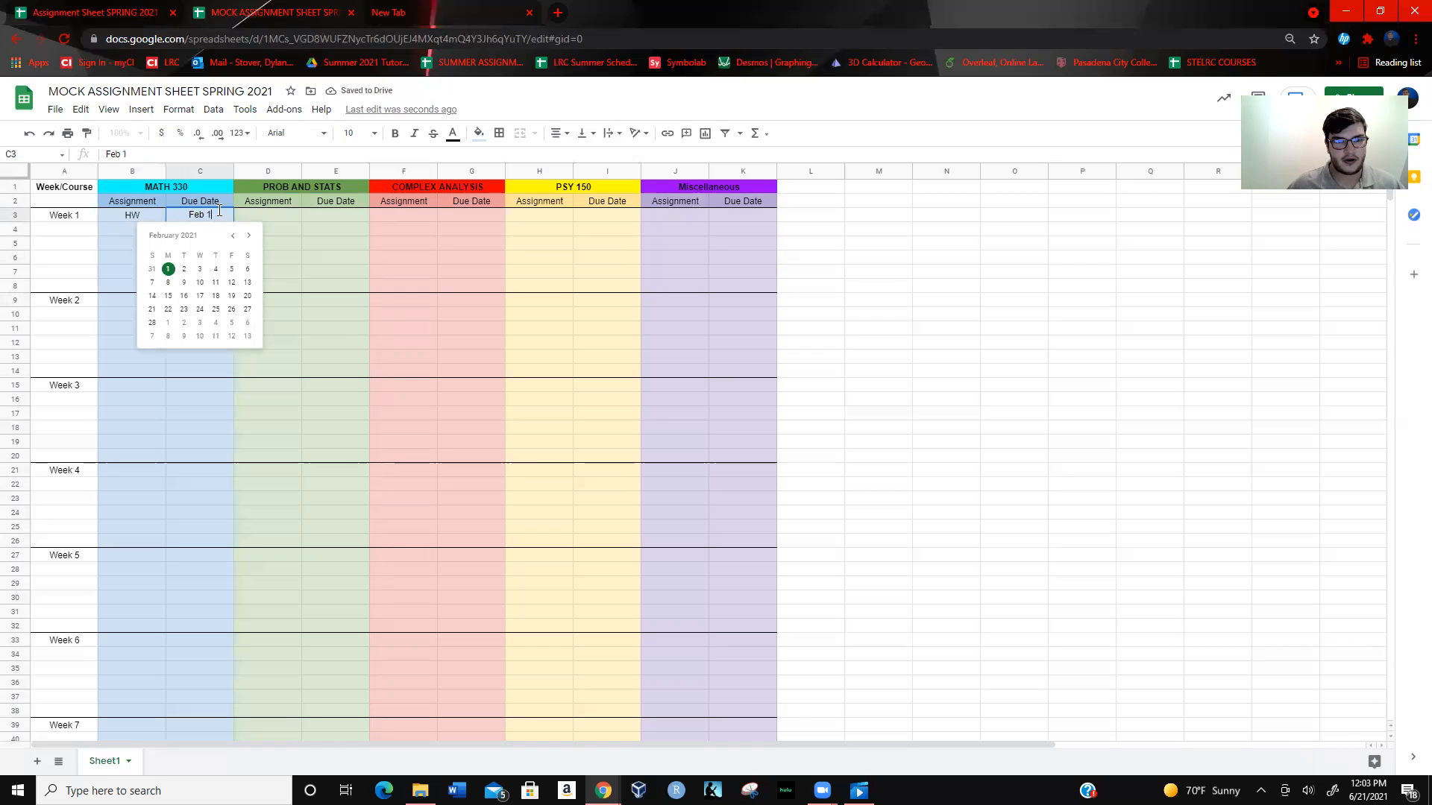
pyautogui.click(323, 332)
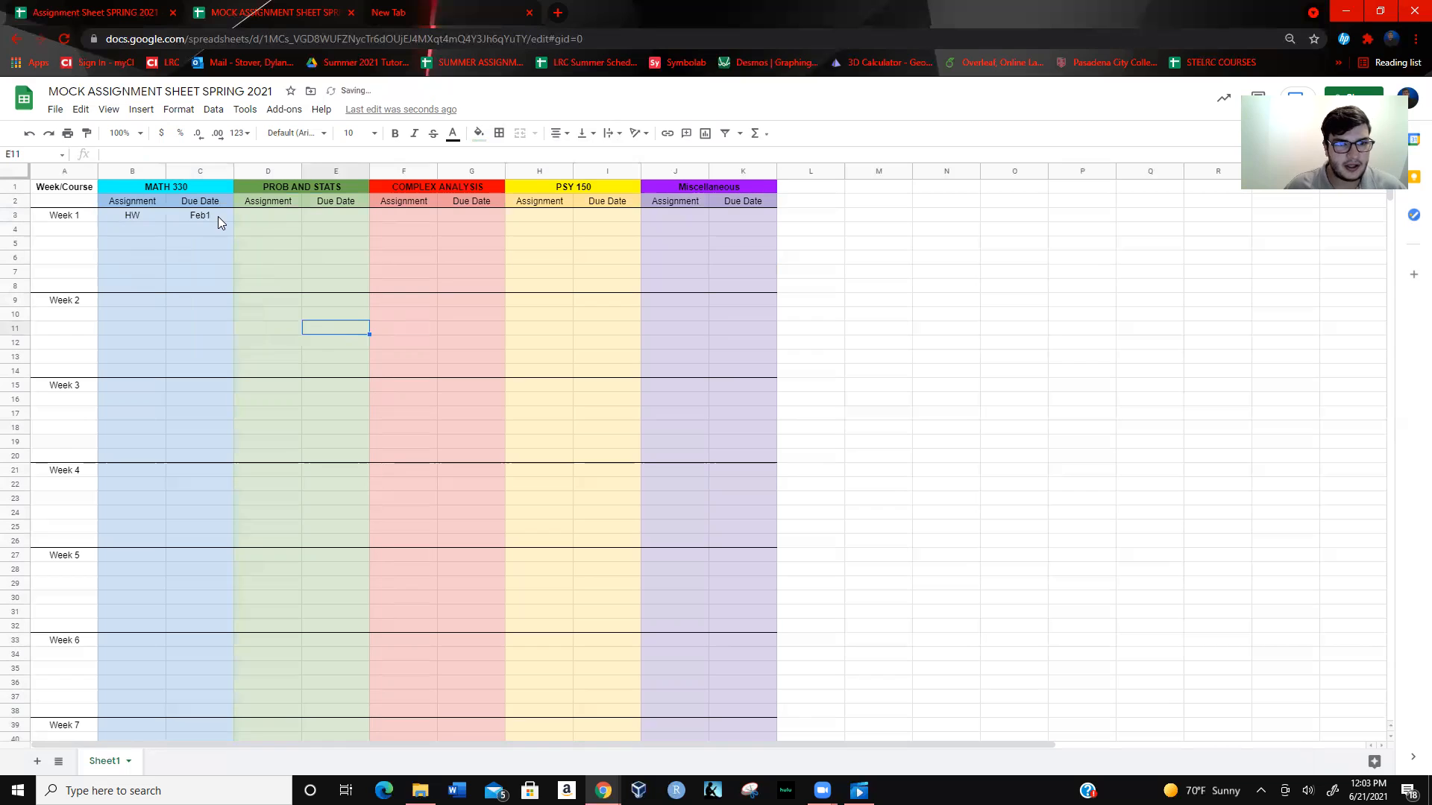
# - Enter the Week 1 COMPLEX ANALYSIS assignment HW 1 in F3 with the due date Feb 2 in G3
pyautogui.click(278, 215)
pyautogui.click(413, 217)
pyautogui.write('HW 1')
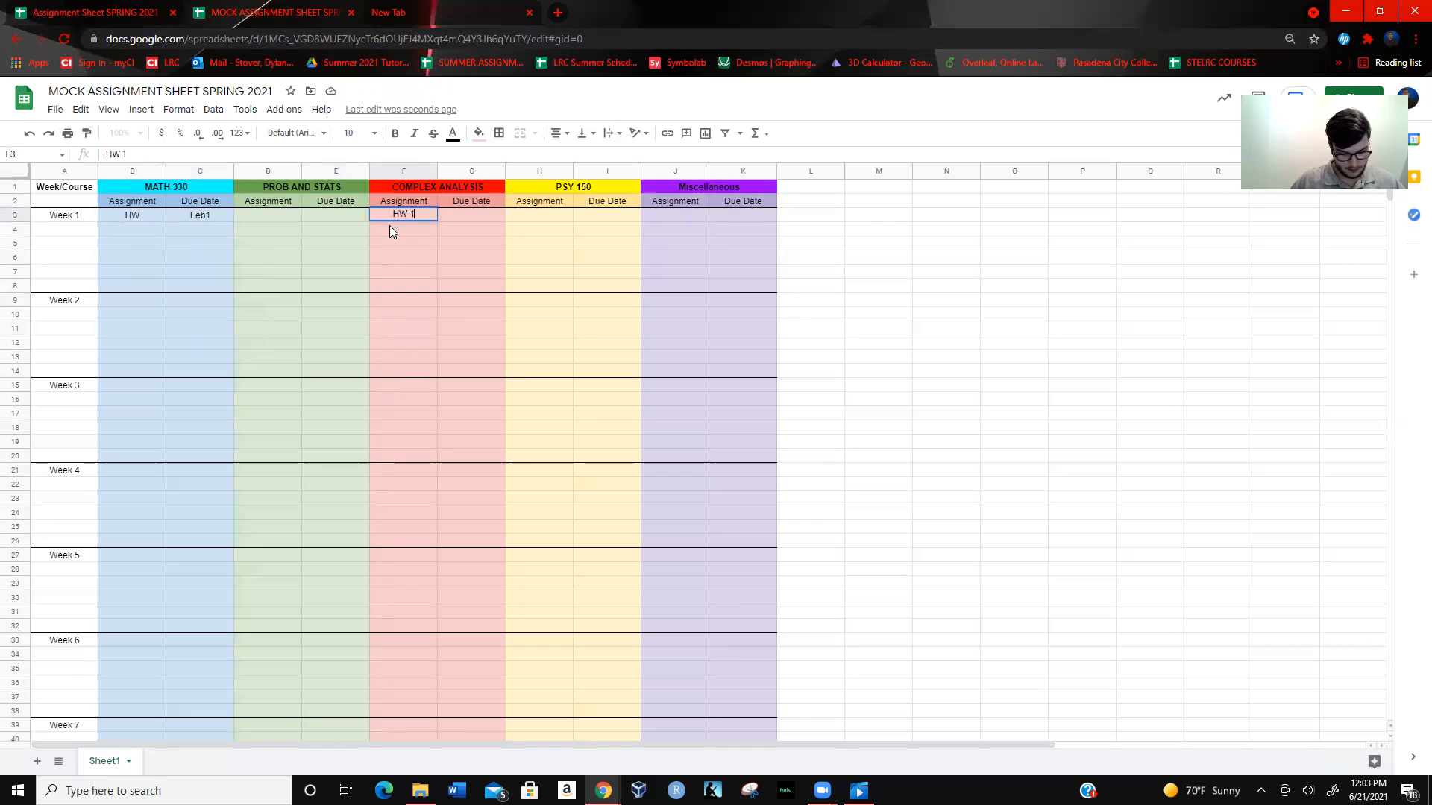
pyautogui.press('Tab')
pyautogui.write('Feb 2')
pyautogui.click(529, 276)
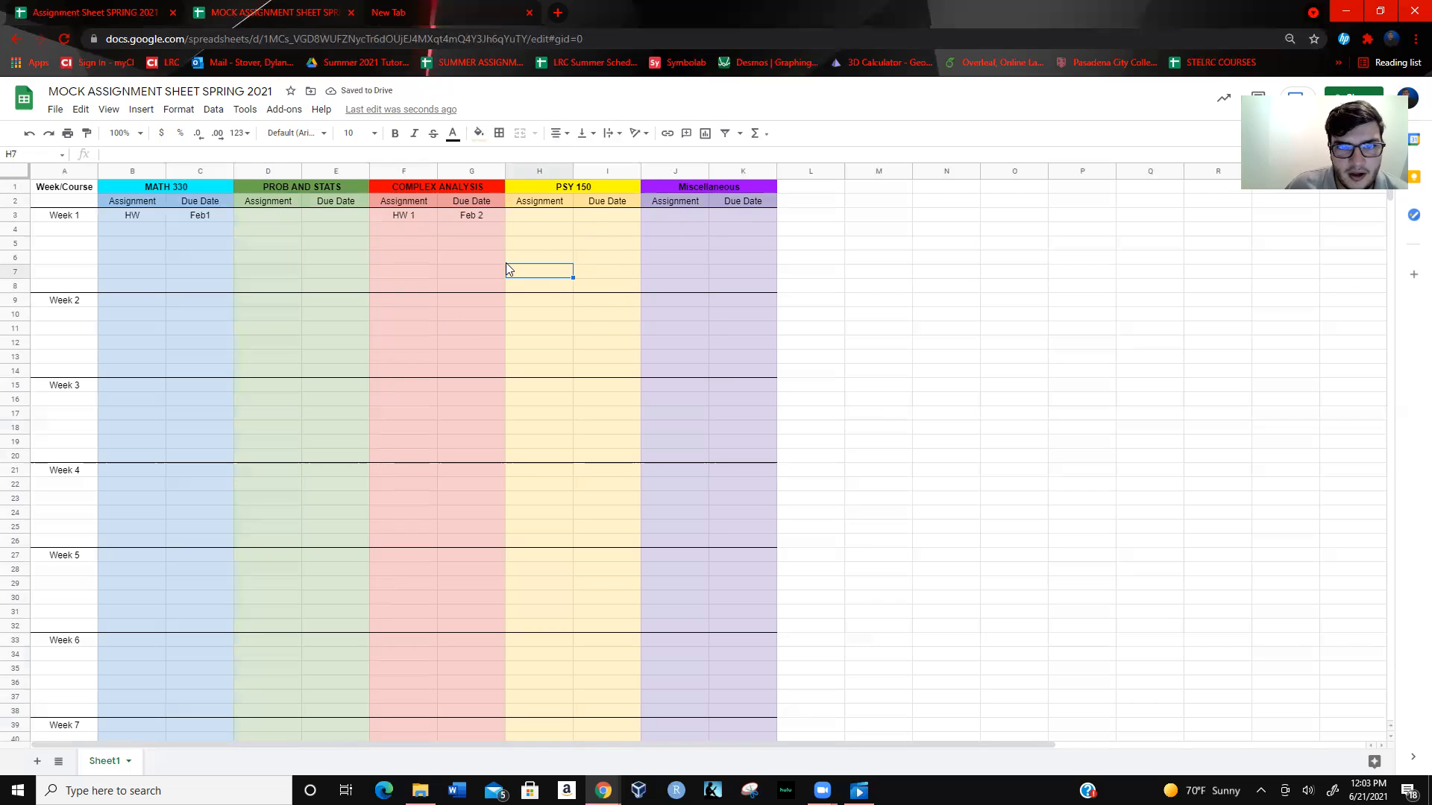
# - Enter the Week 1 Miscellaneous item Dinner w/ family in J3 with the due date Feb 3 in K3
pyautogui.click(685, 218)
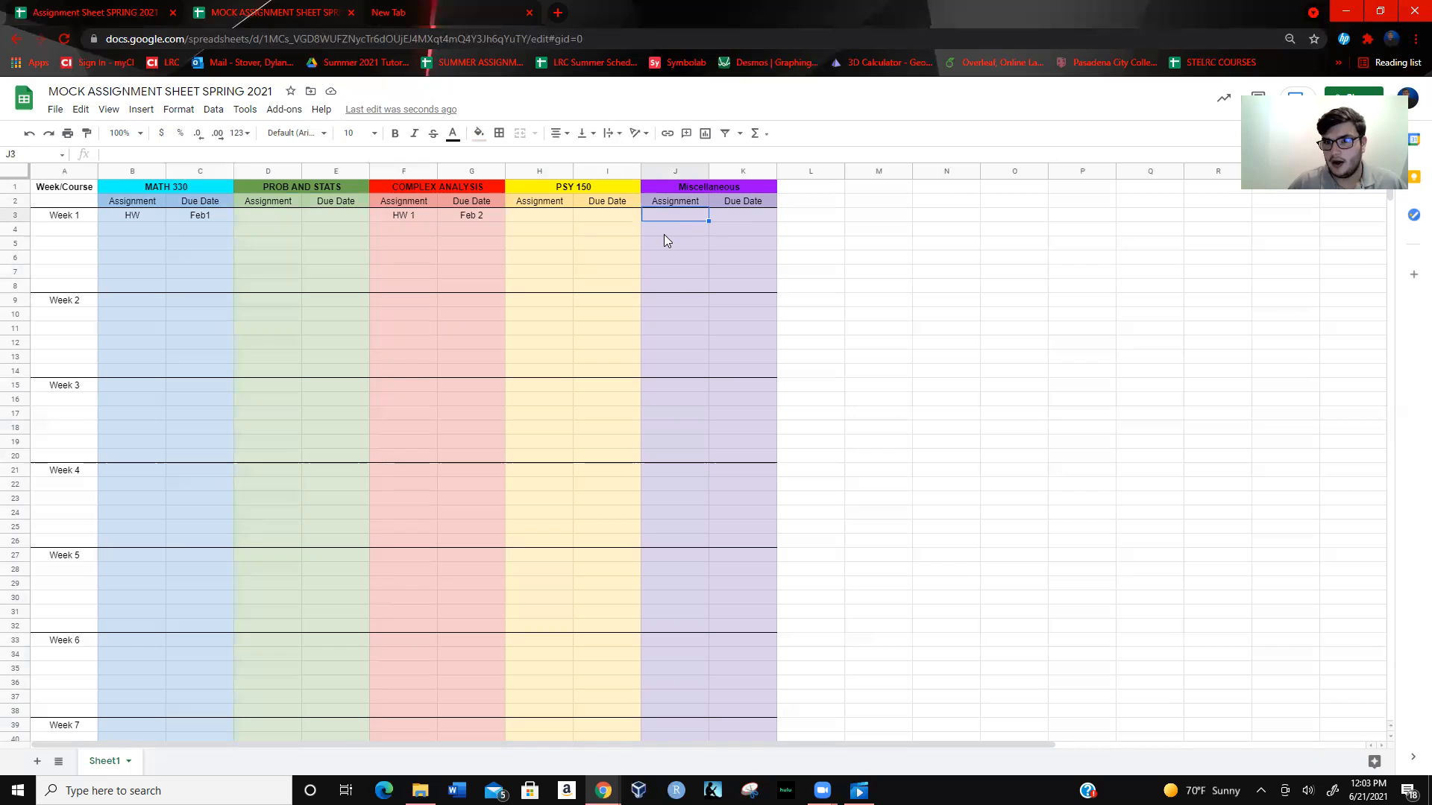
pyautogui.write('Dinner w/ family')
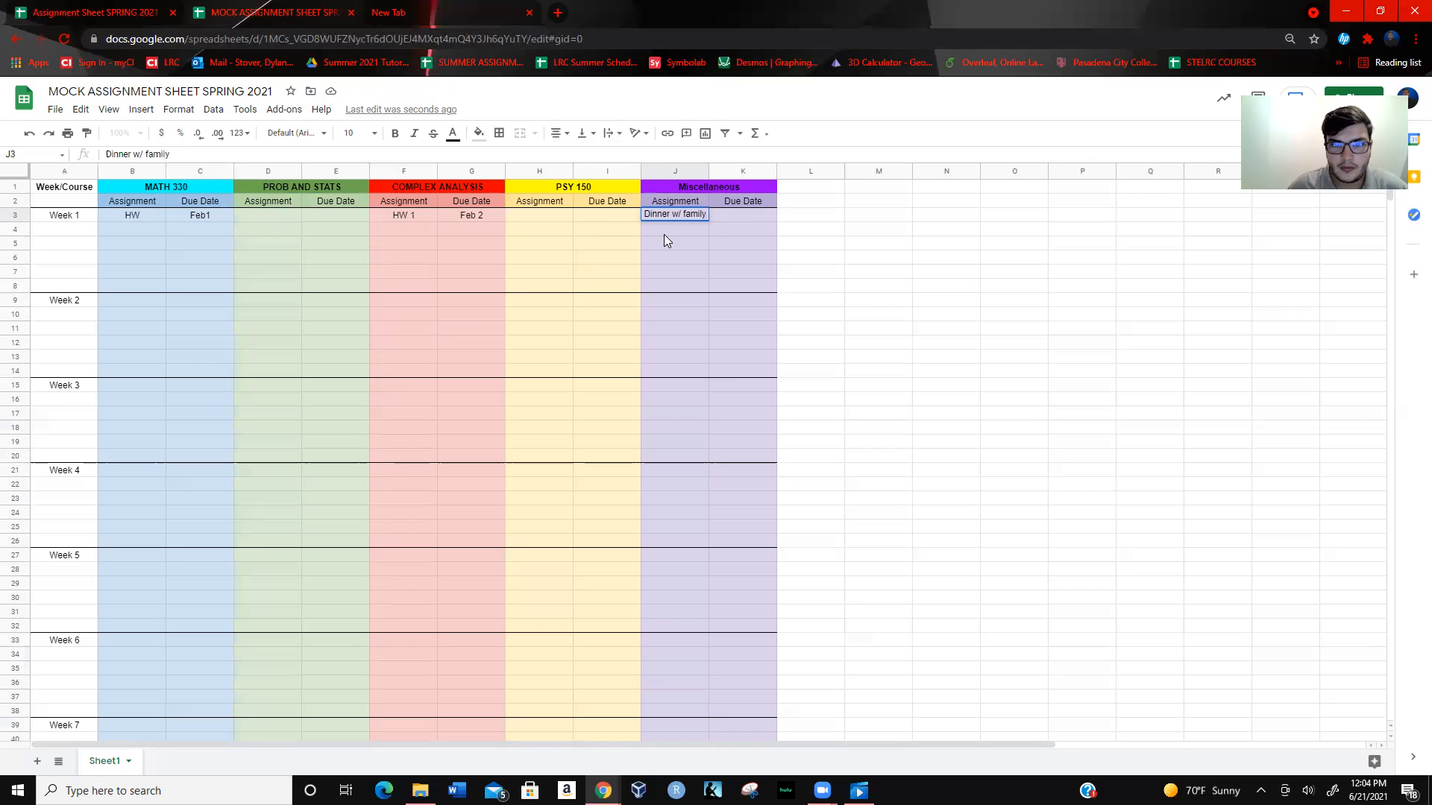
pyautogui.click(742, 219)
pyautogui.write('Feb 3')
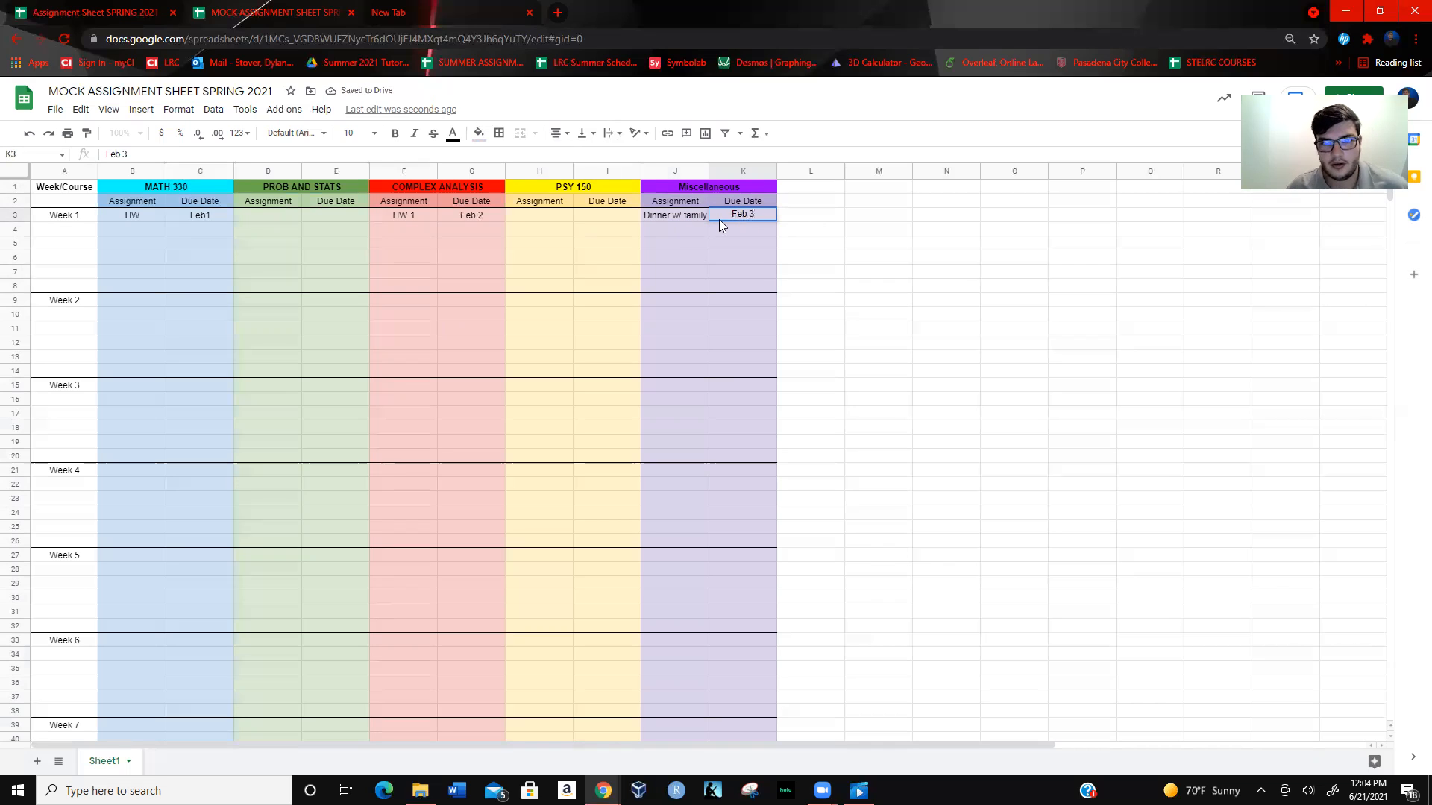
pyautogui.click(882, 377)
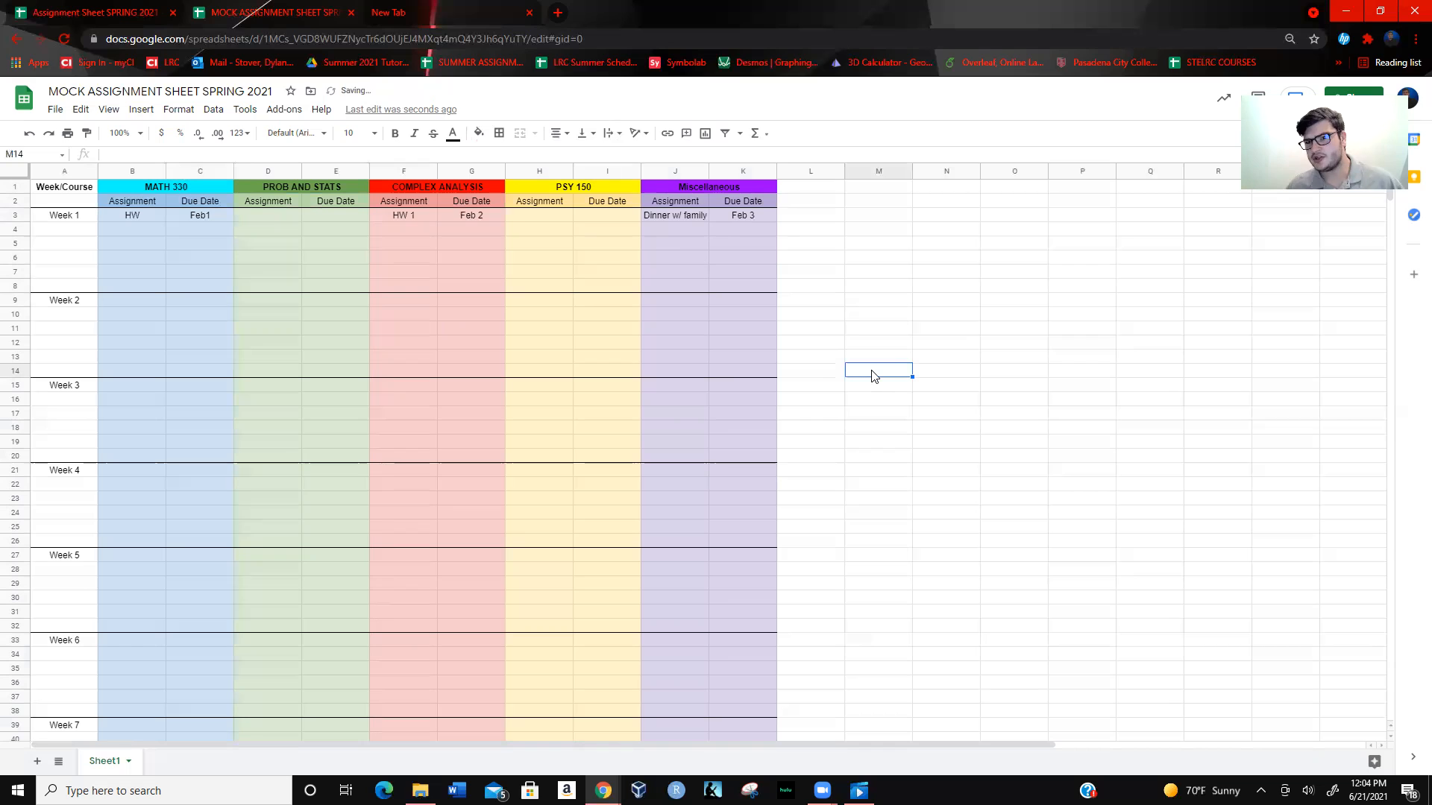
# - Enter the Week 2 Miscellaneous item Doger game in J10 with the due date Feb 9 in K10
pyautogui.click(668, 316)
pyautogui.write('D')
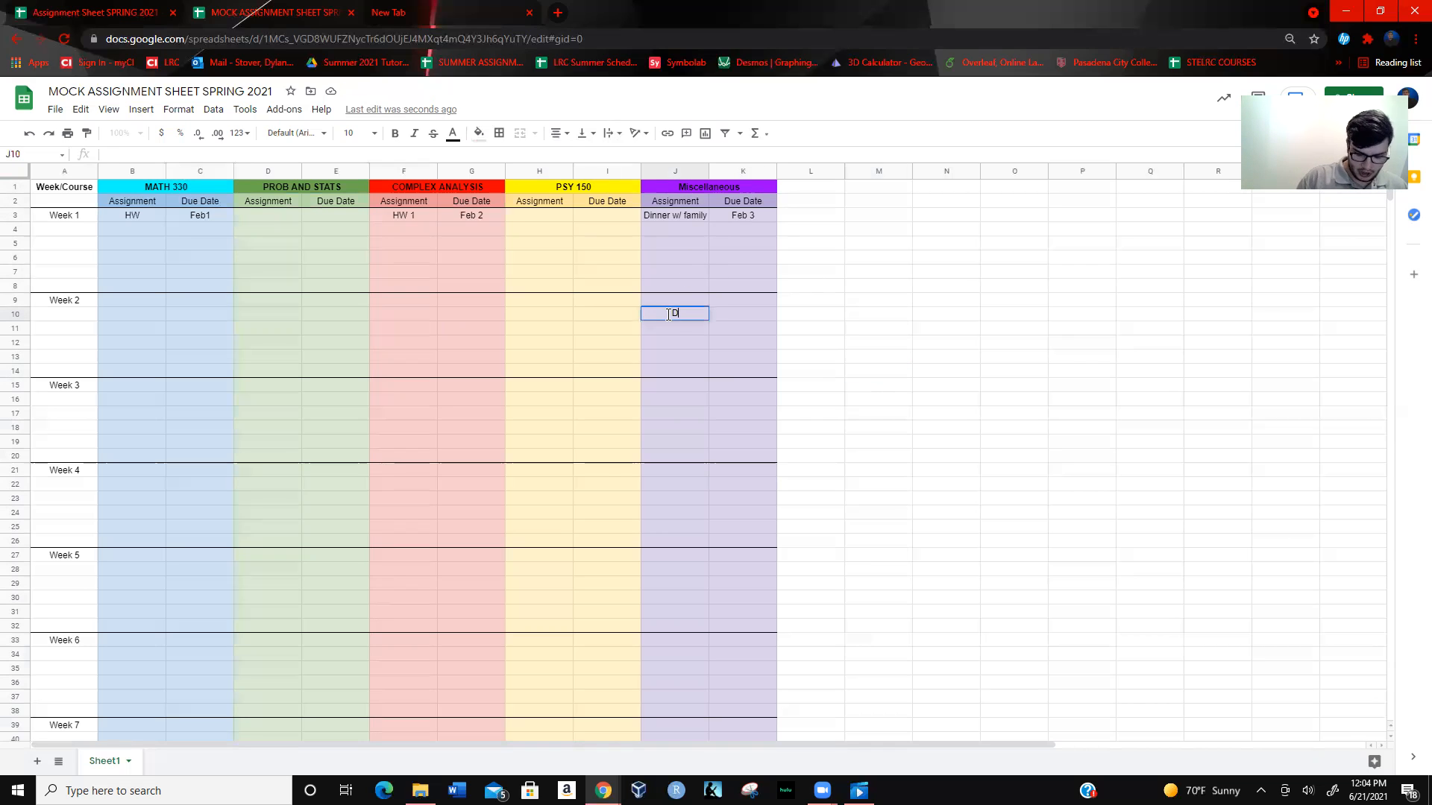
pyautogui.write('oger')
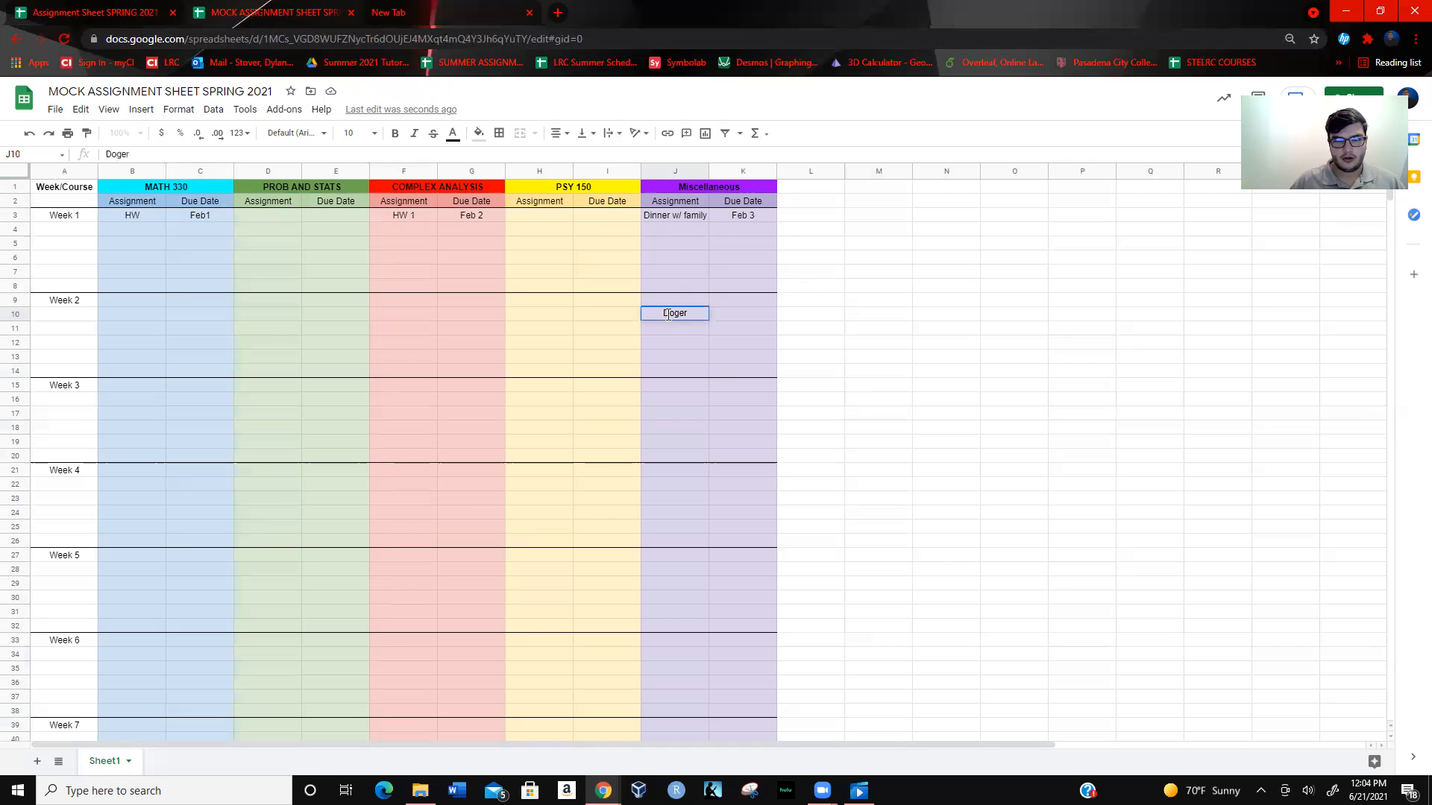
pyautogui.write(' gakme')
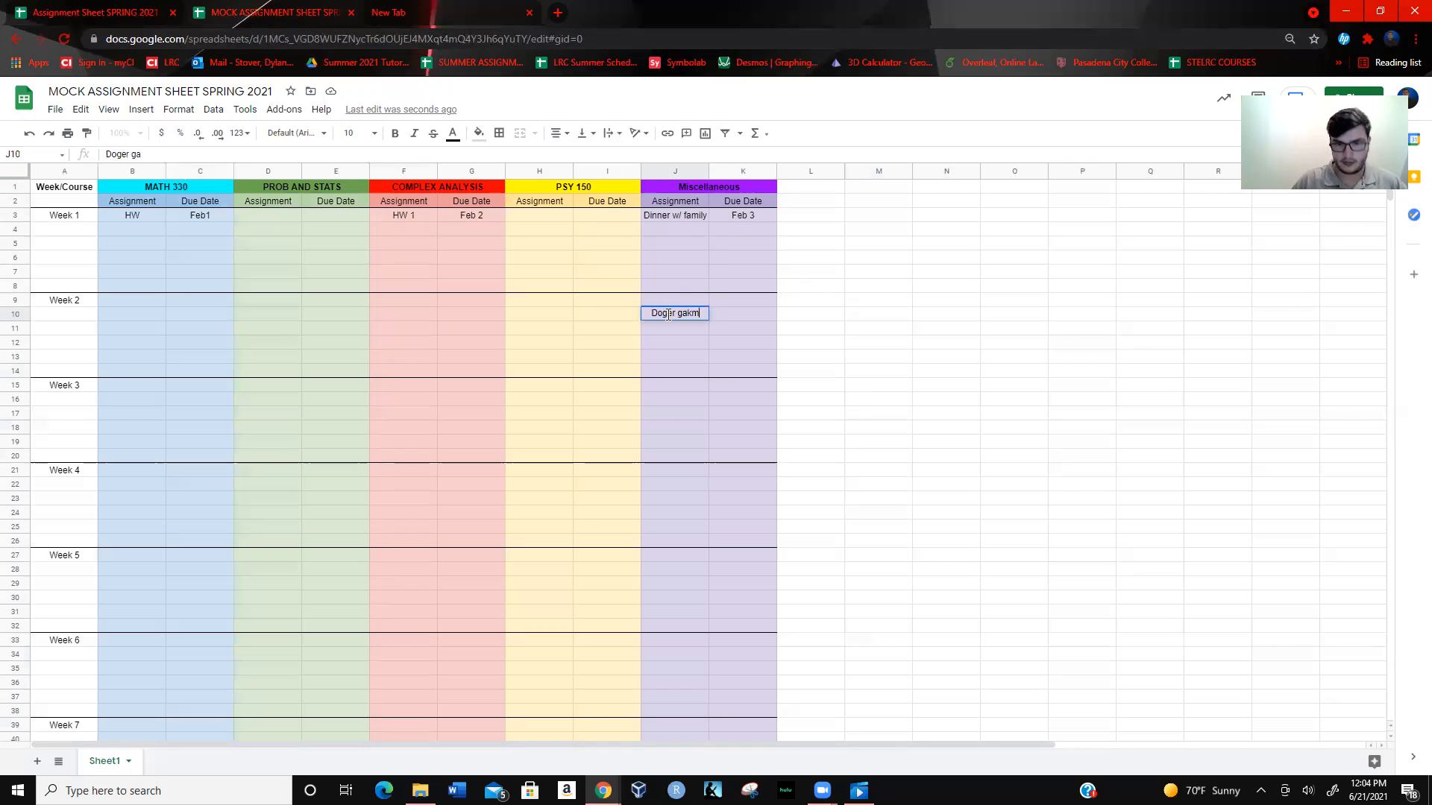
pyautogui.press('BackSpace')
pyautogui.press('BackSpace')
pyautogui.press('BackSpace')
pyautogui.write('me')
pyautogui.press('Tab')
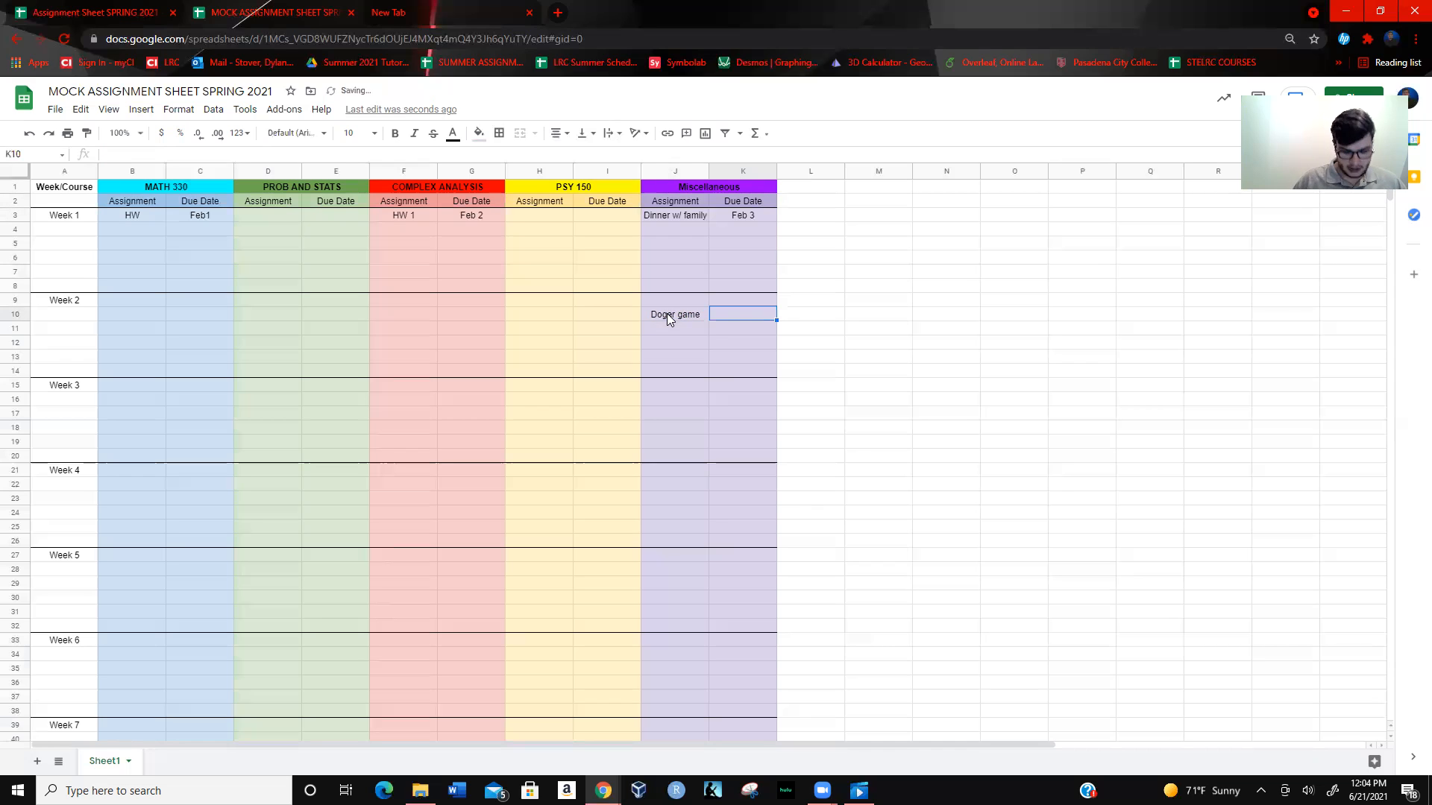
pyautogui.write('Feb ')
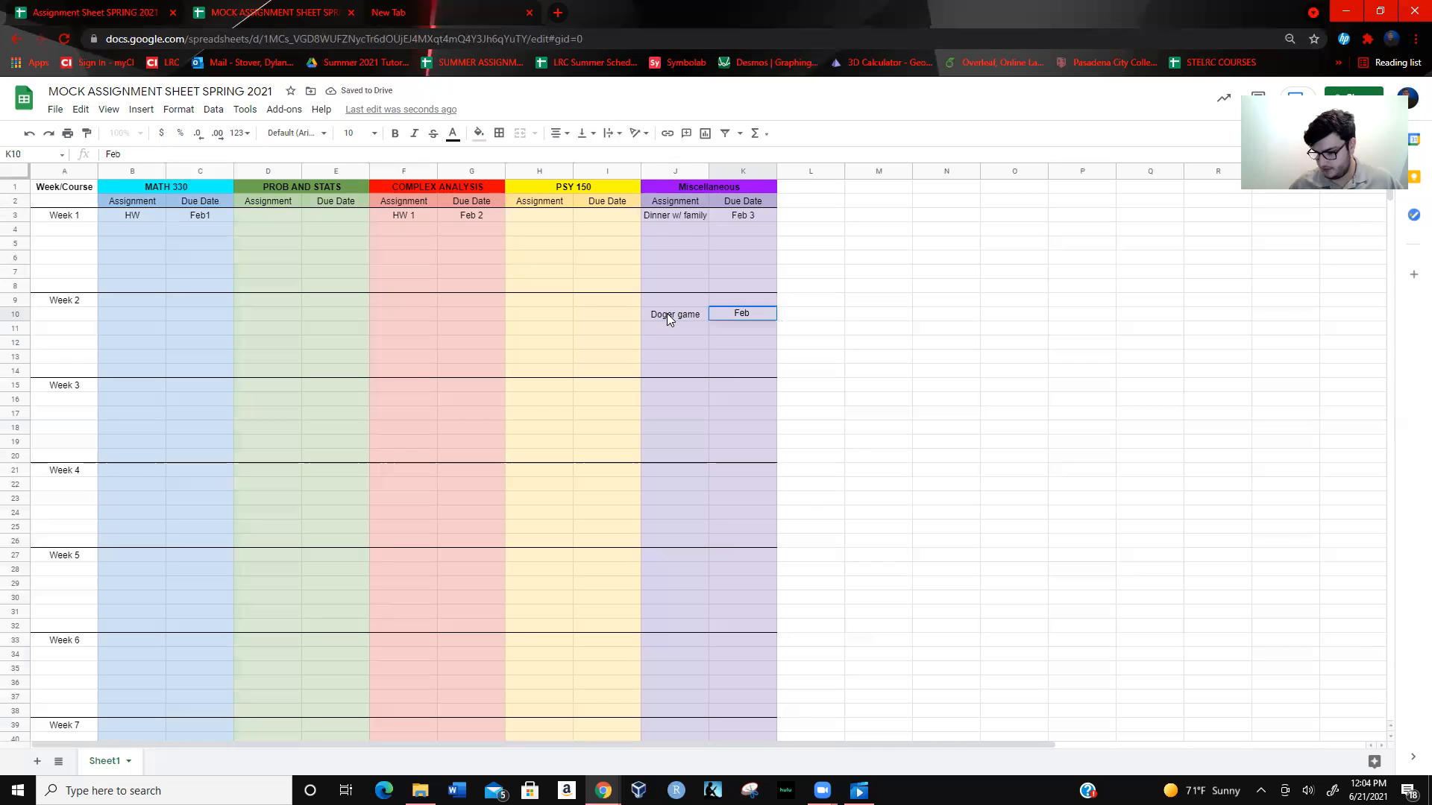
pyautogui.write('9')
pyautogui.click(962, 385)
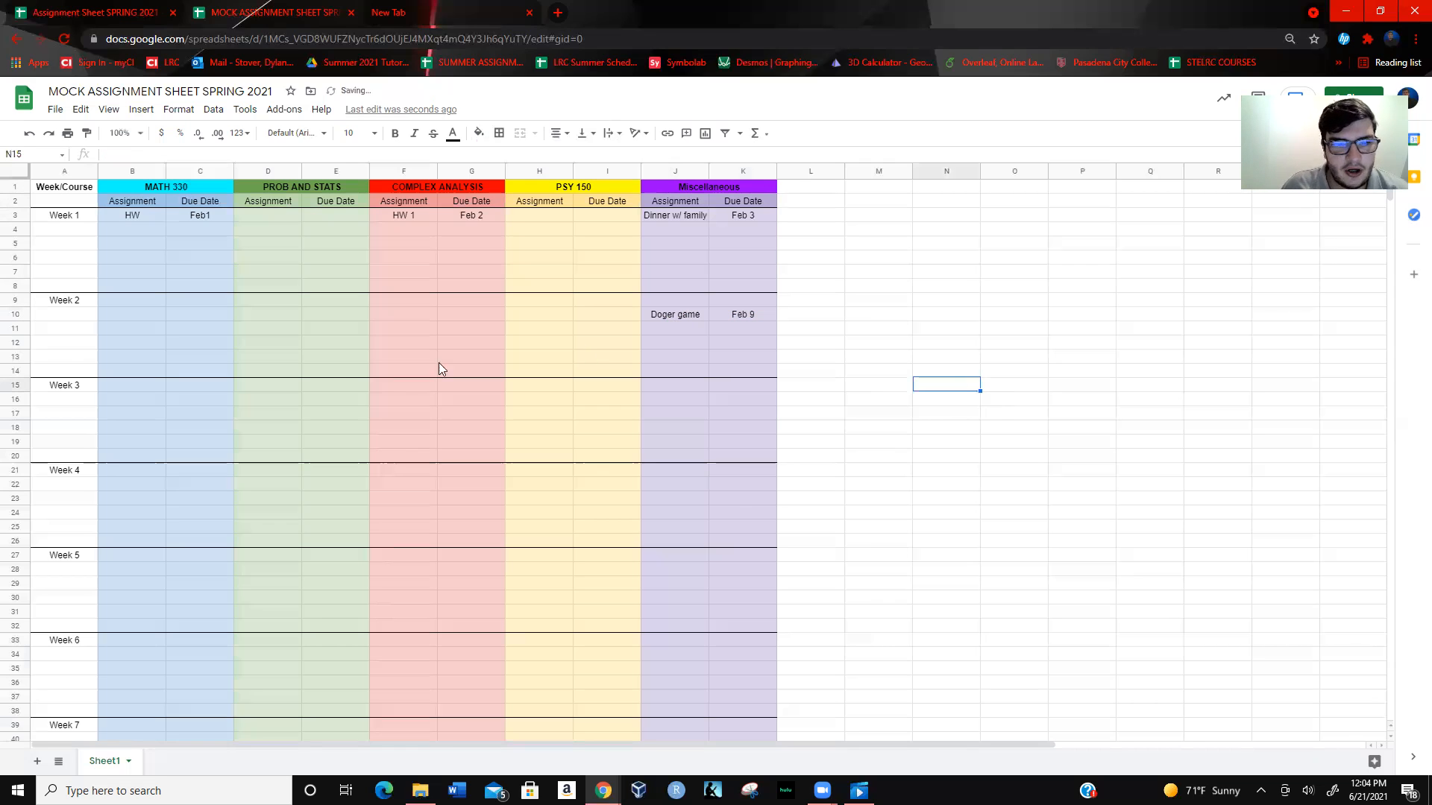
# - Enter the Week 2 PROB AND STATS assignment HW 1 in D10 with the due date Feb 10 in E10
pyautogui.click(282, 317)
pyautogui.write('W')
pyautogui.press('BackSpace')
pyautogui.write('Hw')
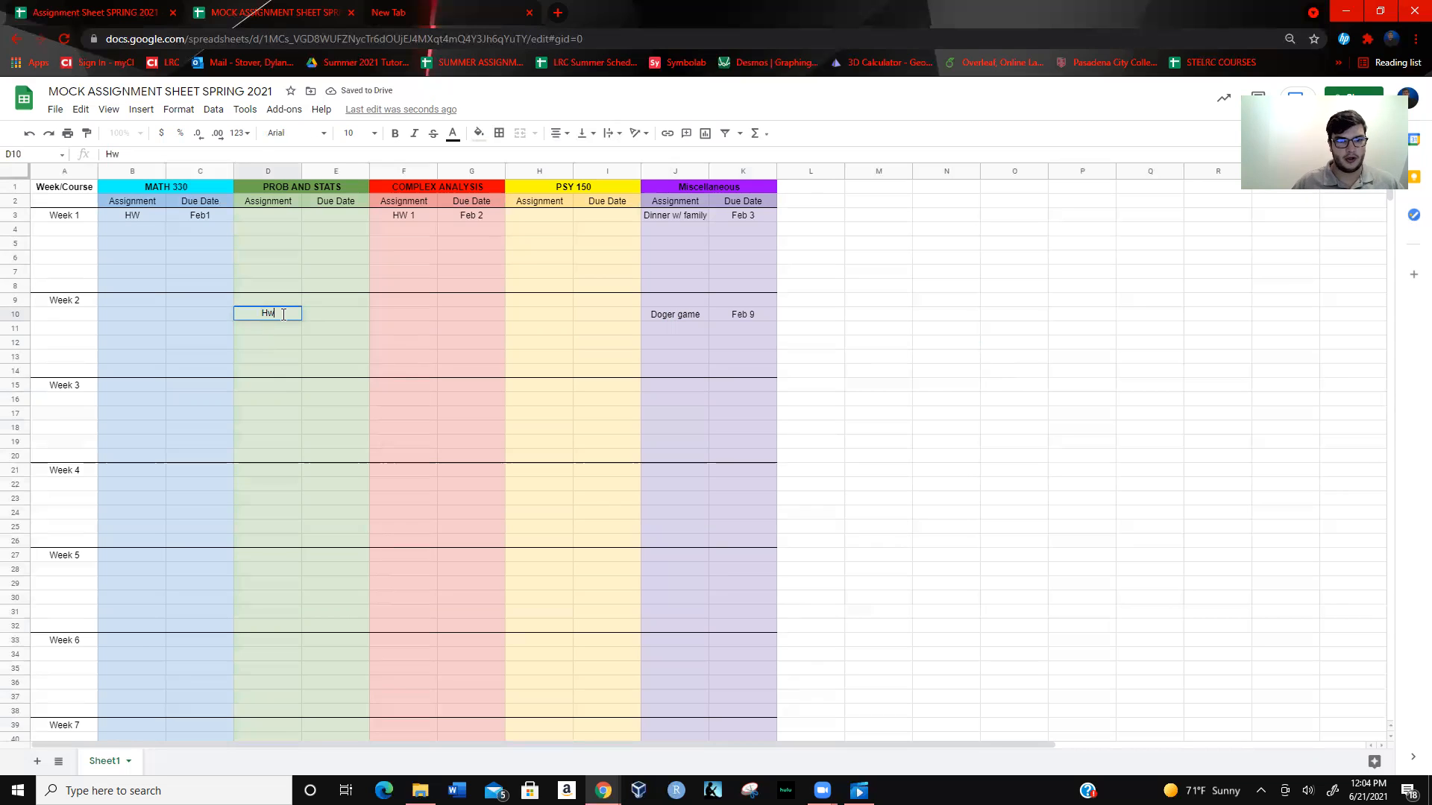
pyautogui.press('BackSpace')
pyautogui.write('W 2')
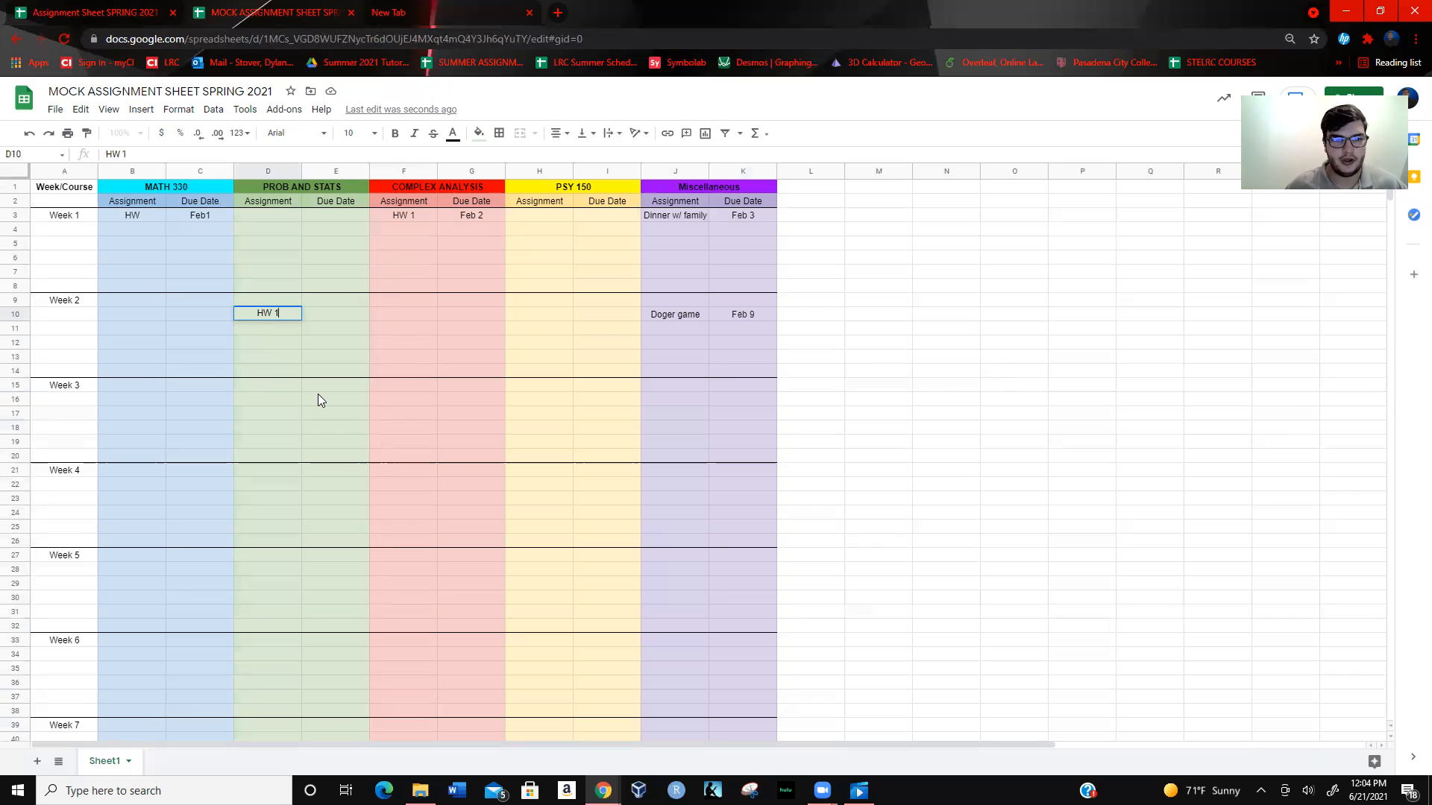
pyautogui.click(325, 314)
pyautogui.write('Feb 10')
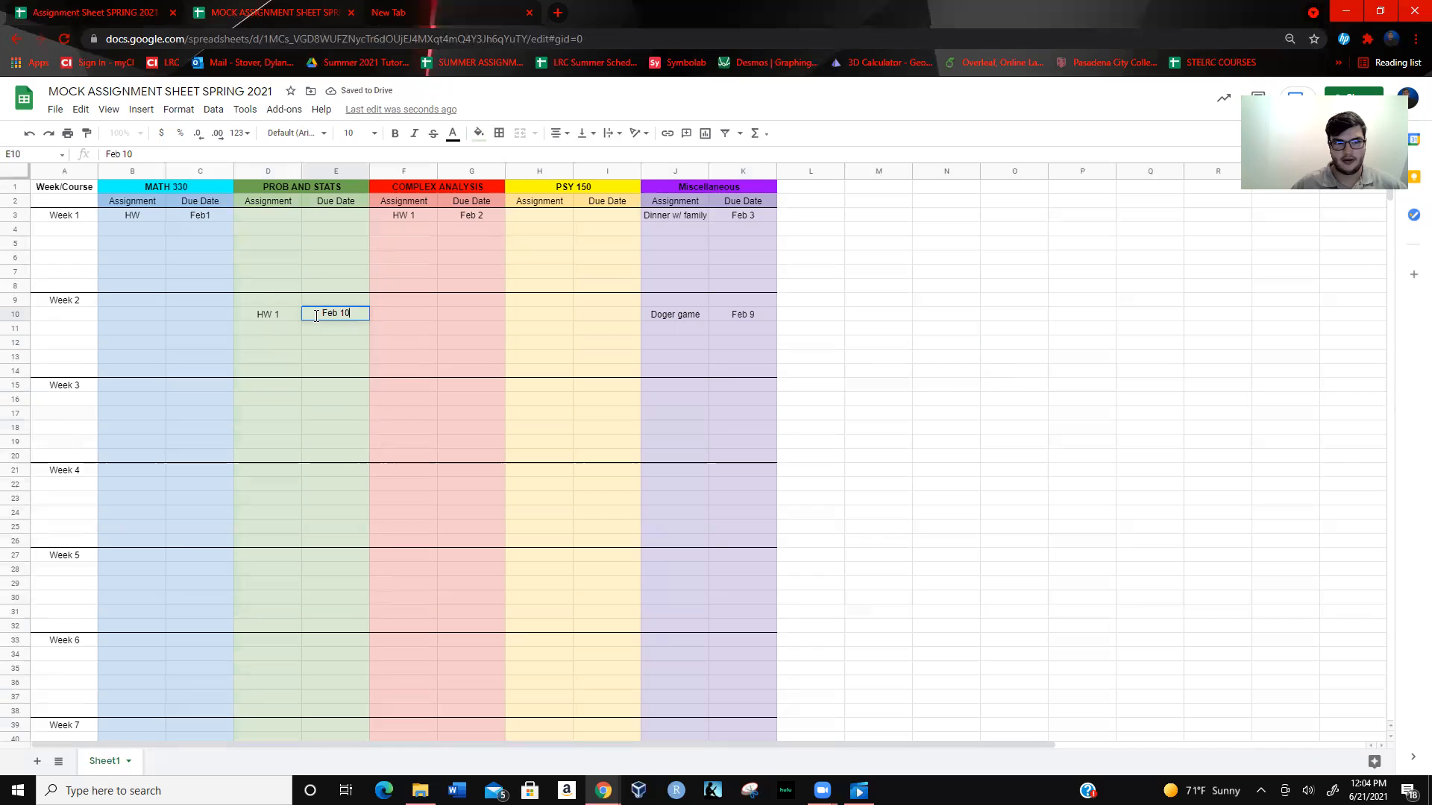
pyautogui.click(675, 683)
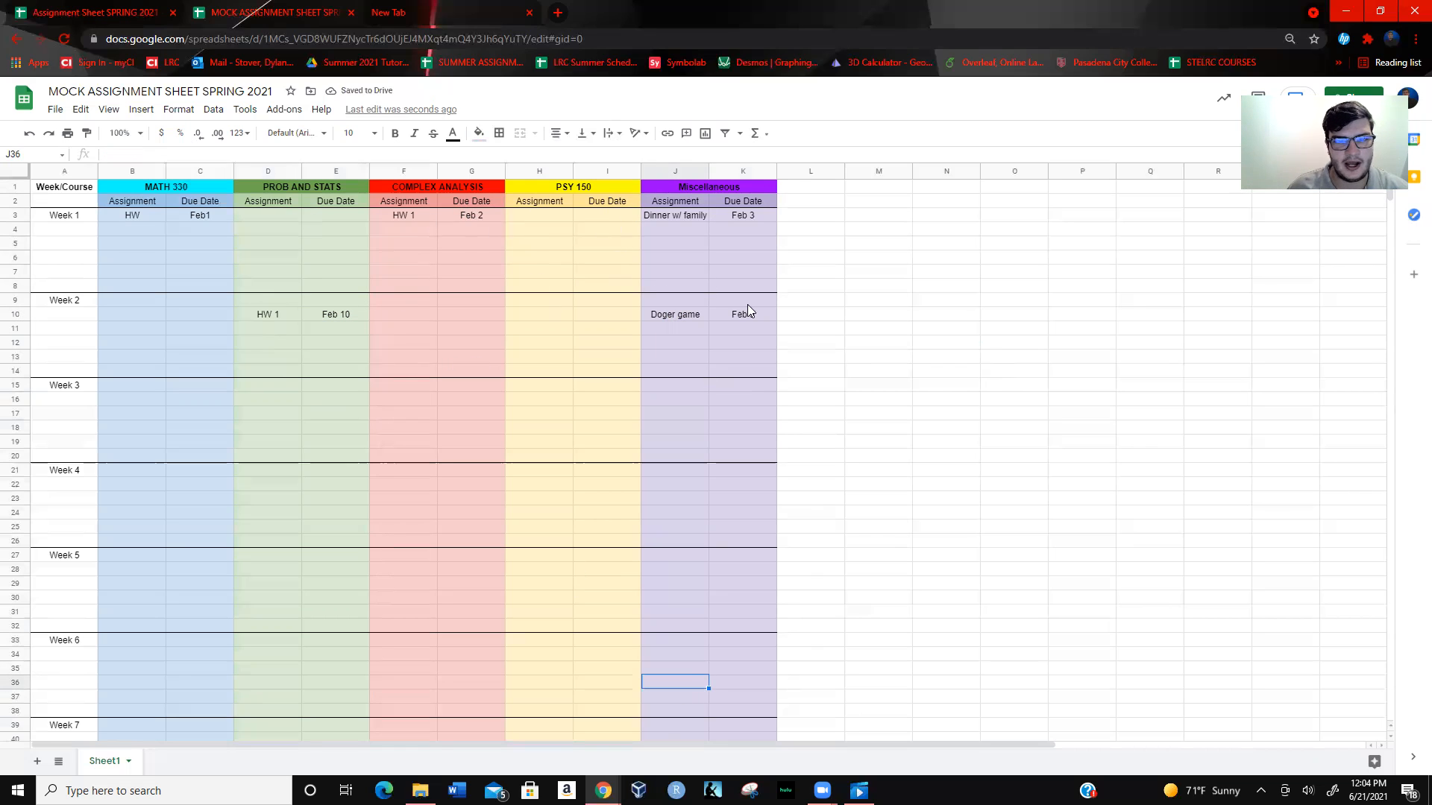
# - Strike through the Week 1 MATH 330 assignment and due date in B3:C3
pyautogui.moveTo(256, 210); pyautogui.dragTo(267, 283)
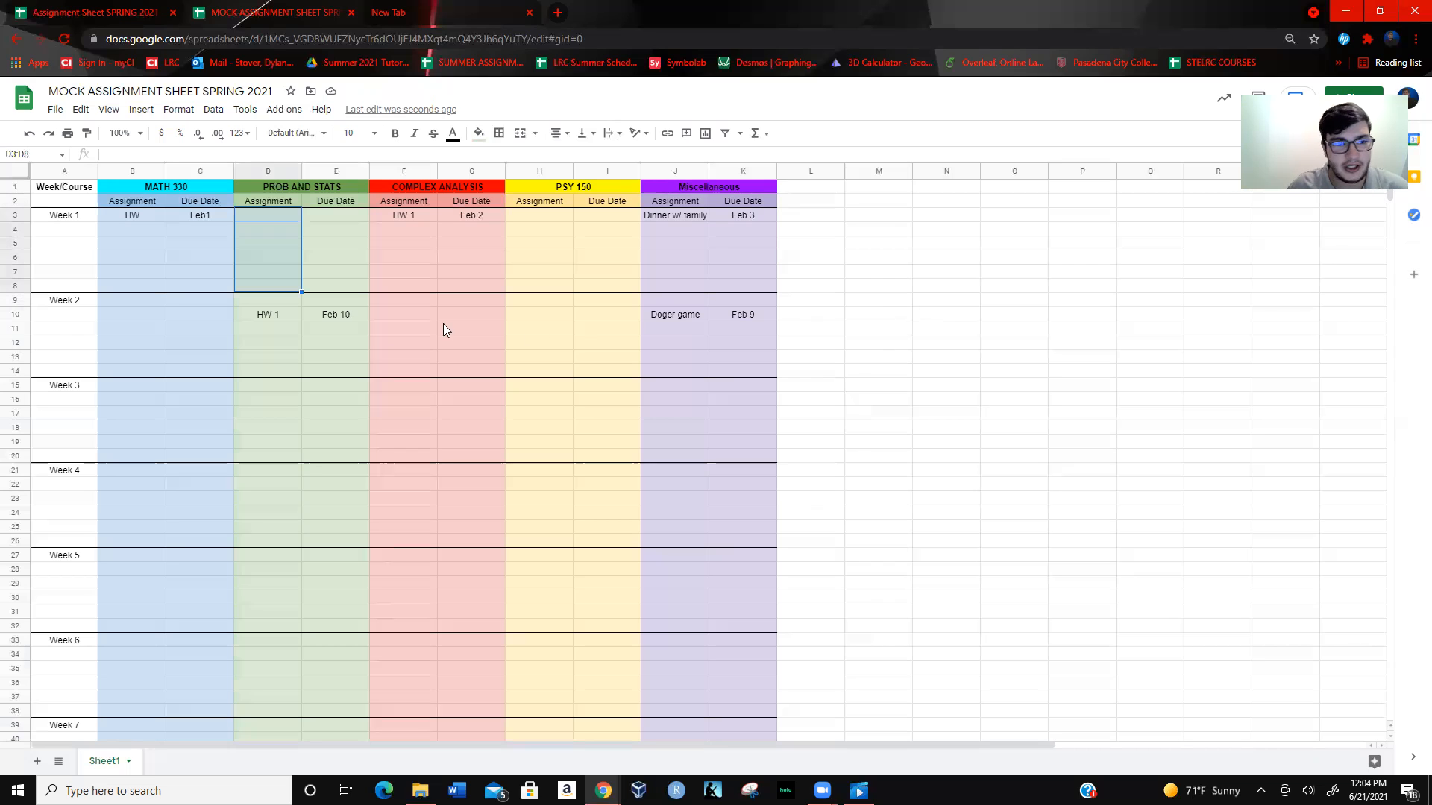
pyautogui.moveTo(131, 215); pyautogui.dragTo(214, 213)
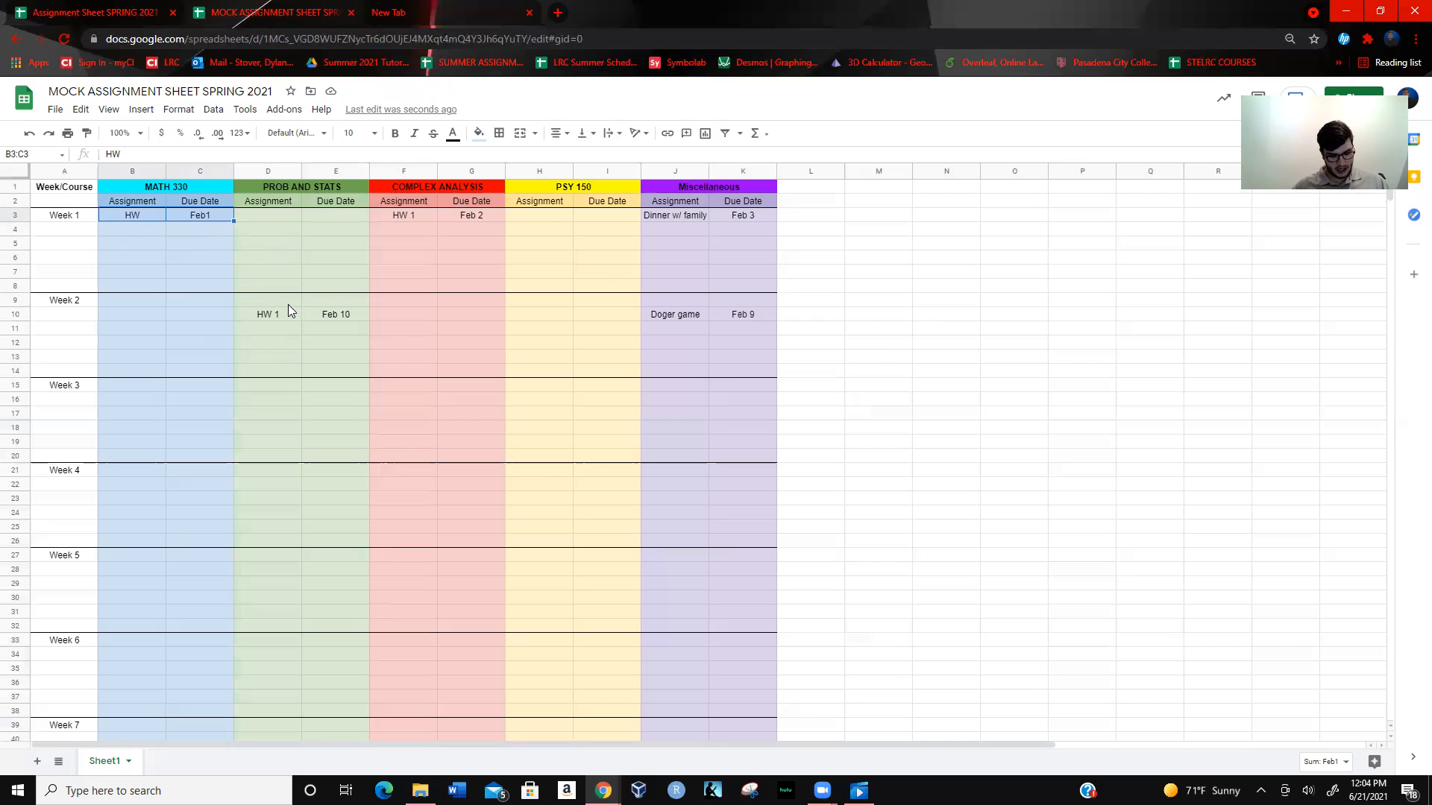
pyautogui.click(438, 141)
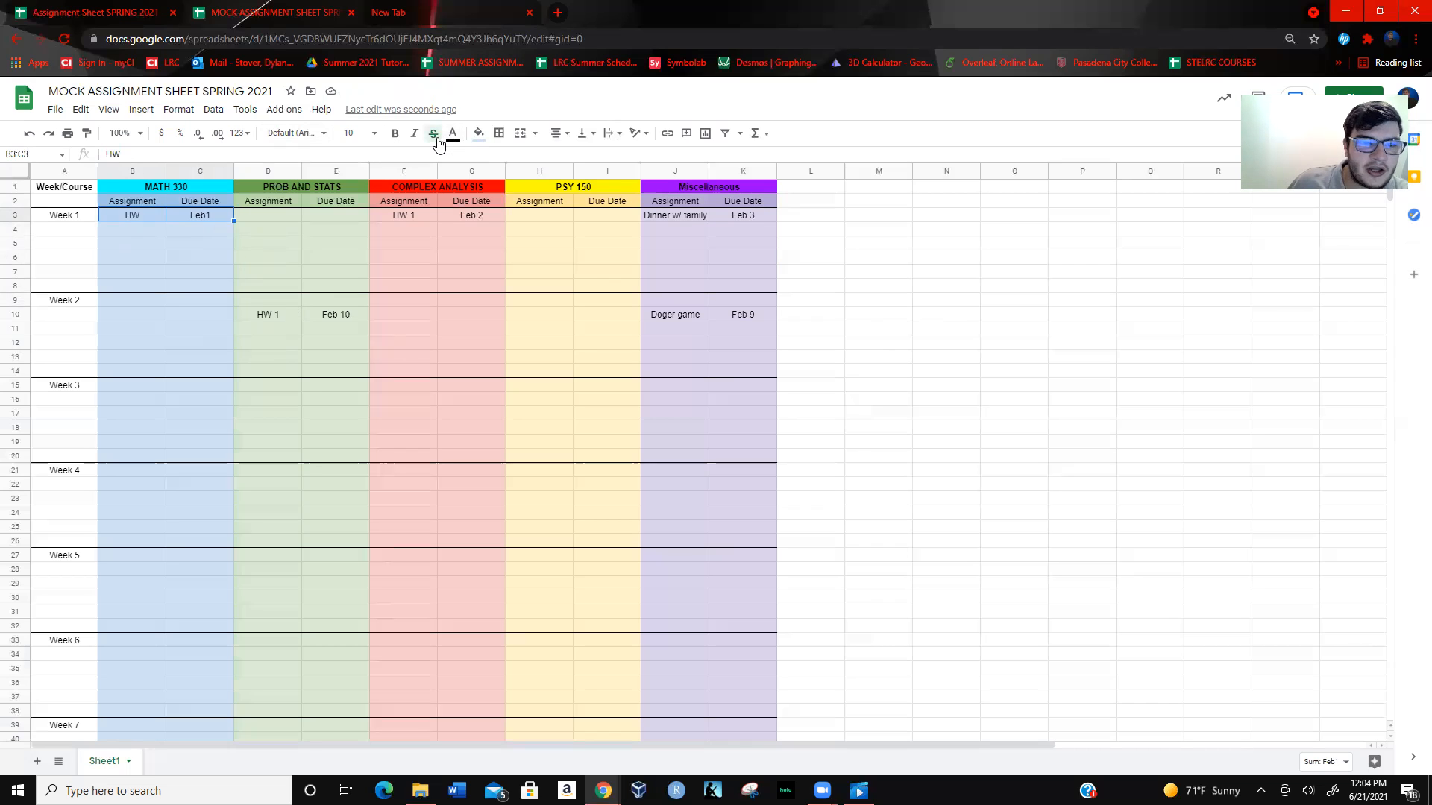
pyautogui.click(668, 391)
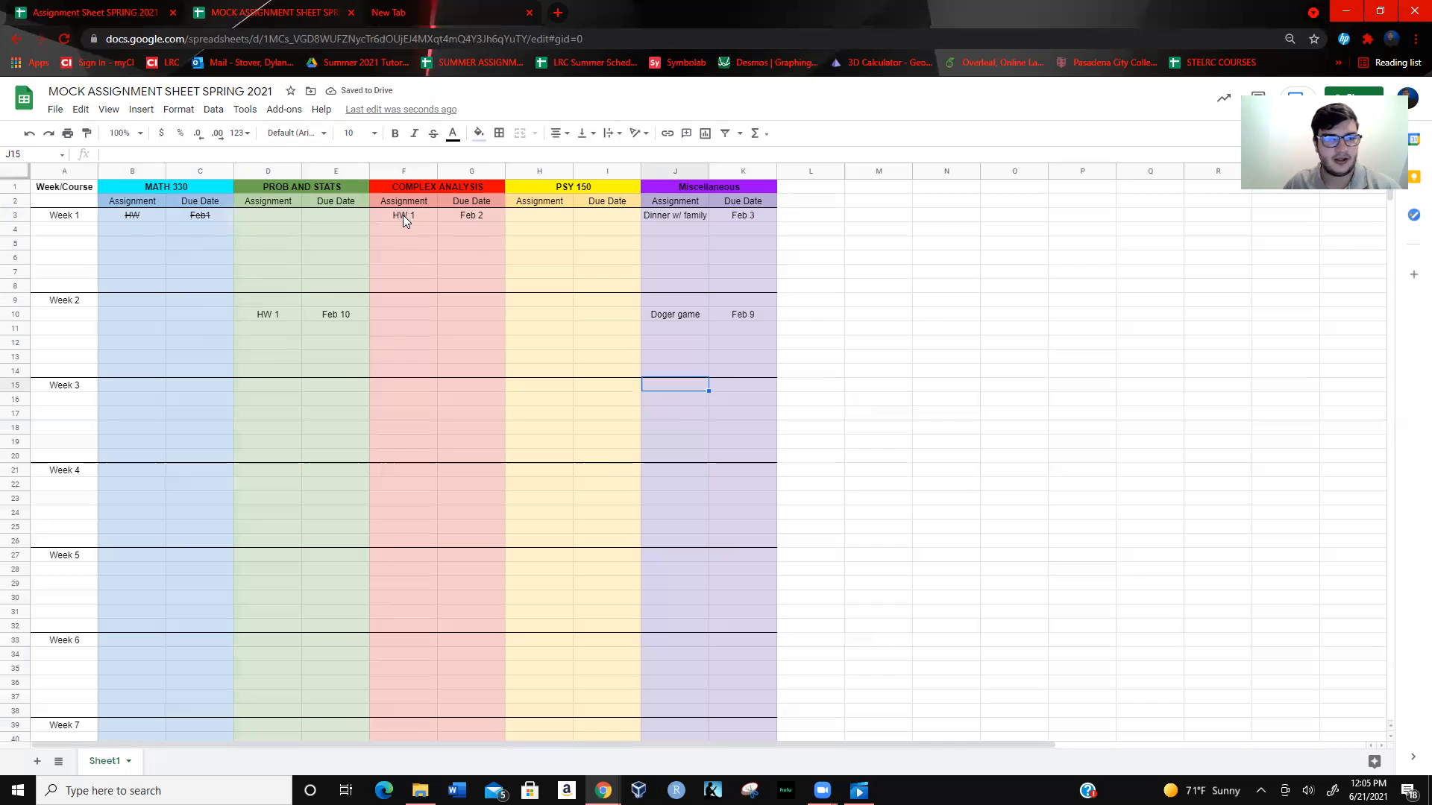
# - Strike through the Week 1 COMPLEX ANALYSIS entry in F3:G3 and the Miscellaneous entry in J3:K3
pyautogui.moveTo(403, 215); pyautogui.dragTo(491, 217)
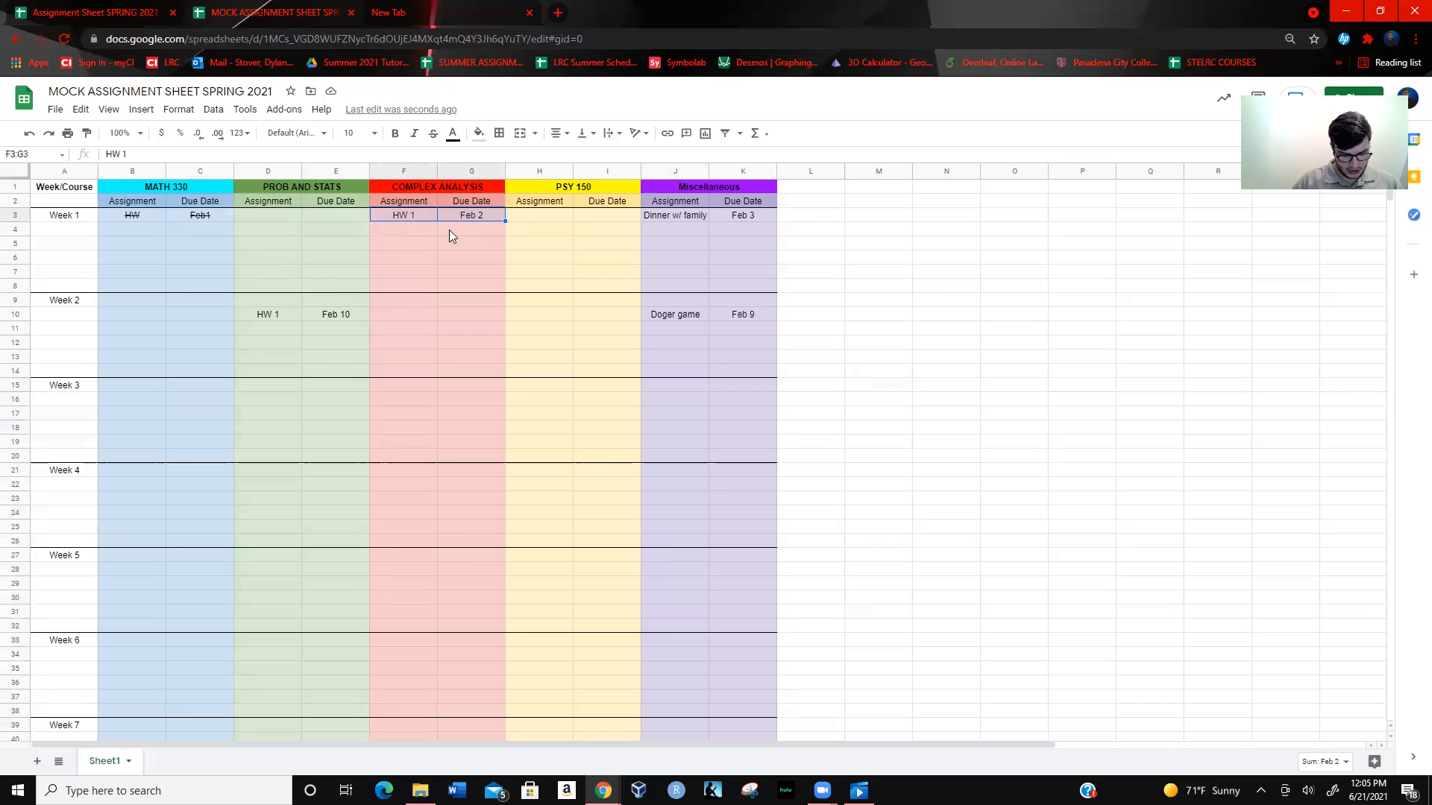
pyautogui.hotkey('alt', 'shift', '5')
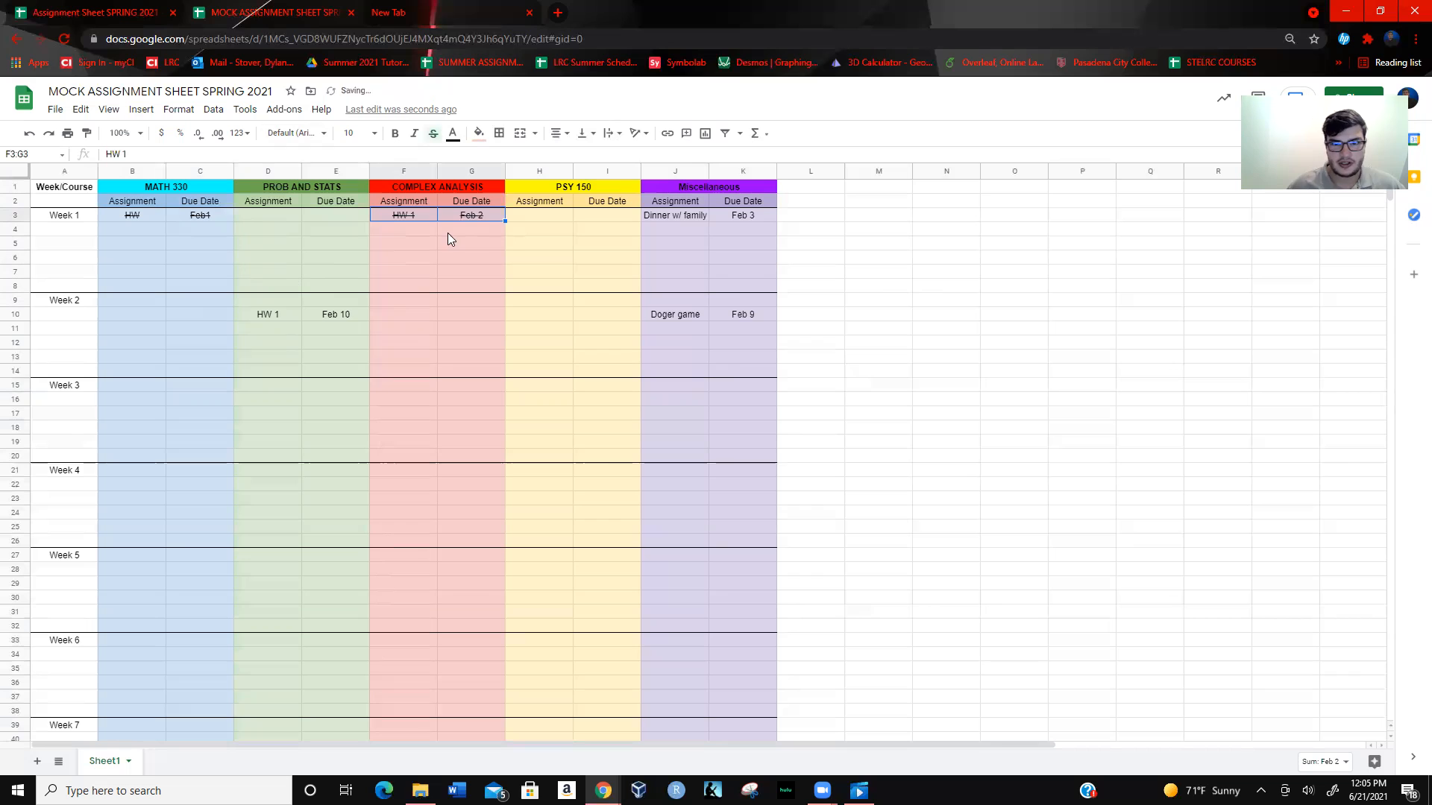
pyautogui.moveTo(697, 215); pyautogui.dragTo(728, 211)
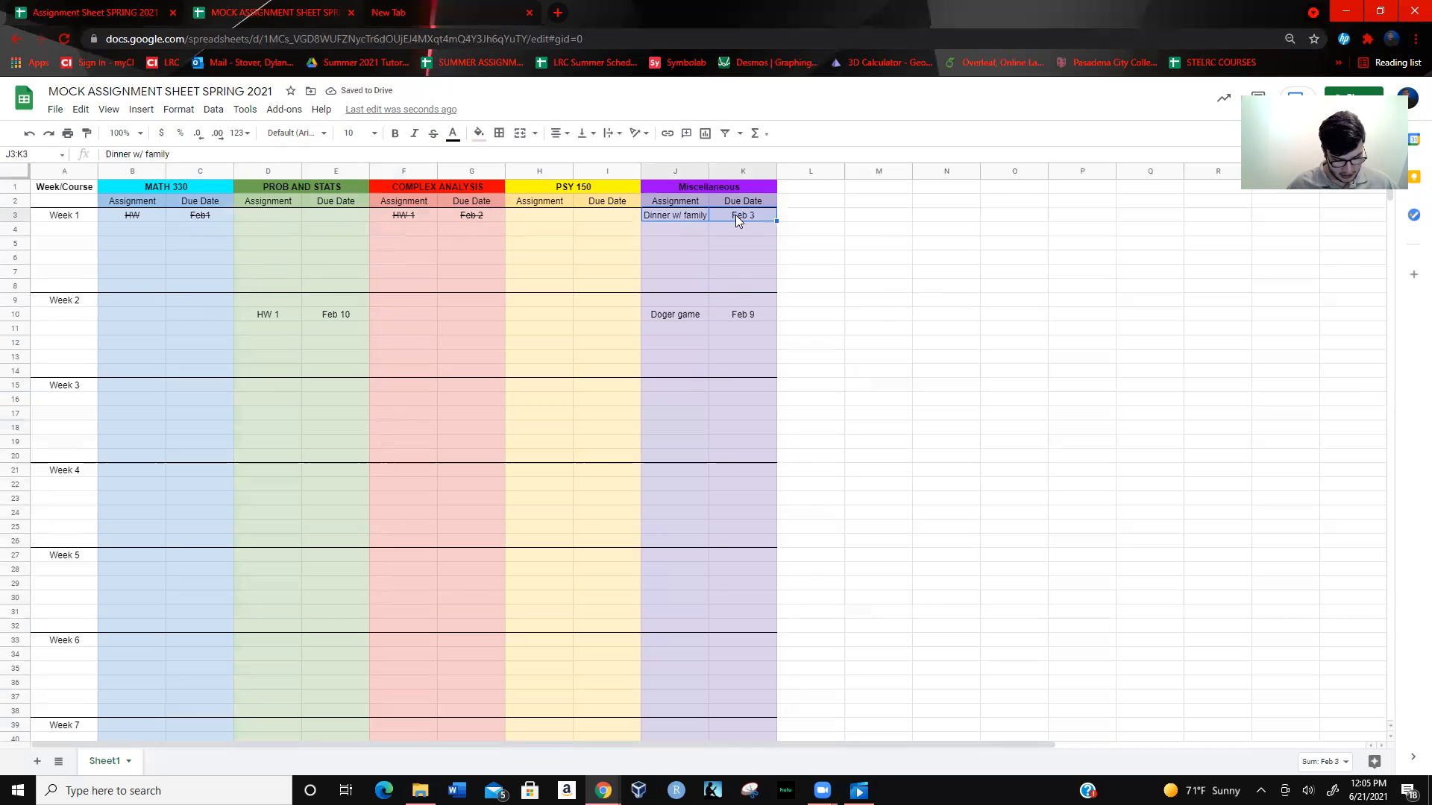
pyautogui.hotkey('alt', 'shift', '5')
pyautogui.click(586, 571)
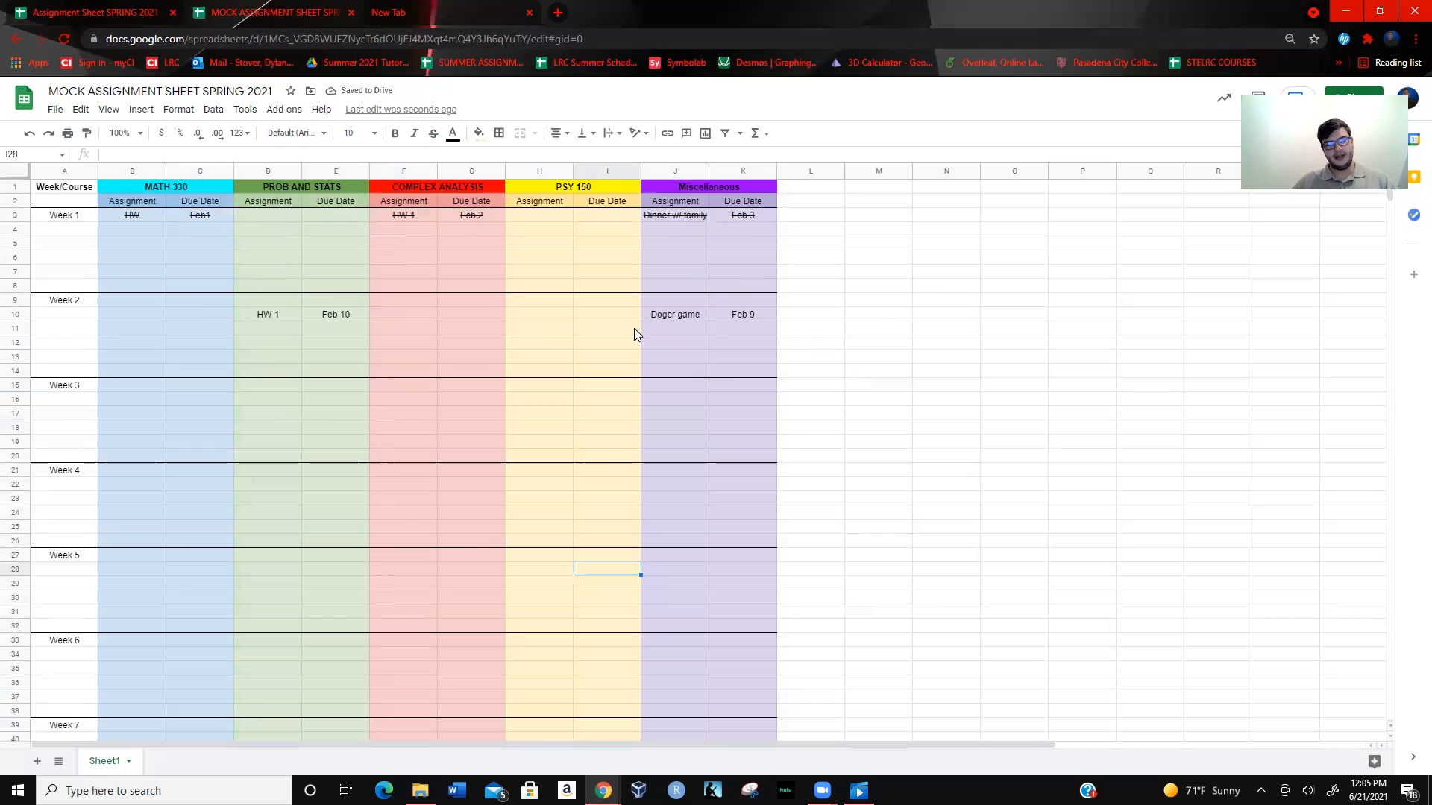
pyautogui.moveTo(270, 309); pyautogui.dragTo(700, 316)
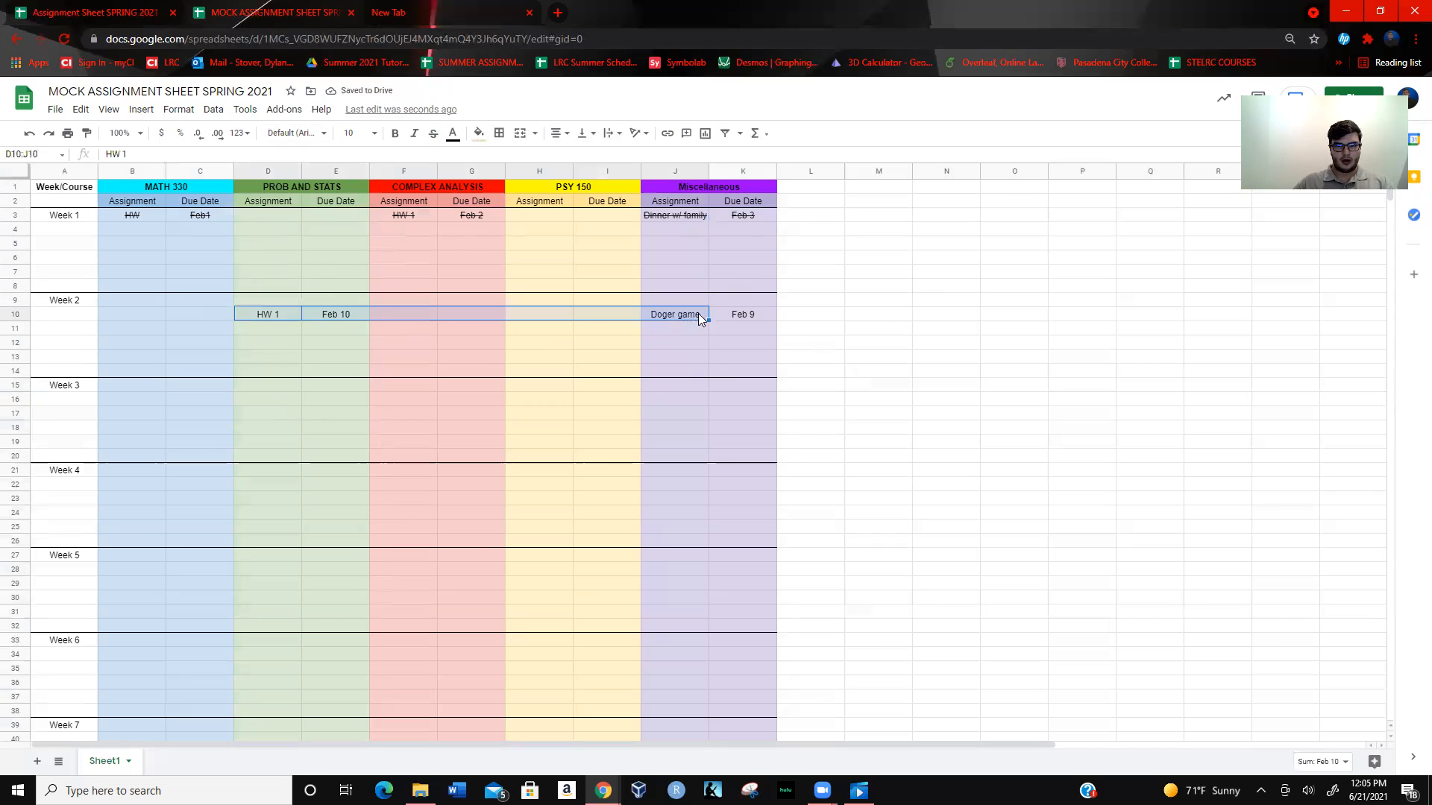
pyautogui.click(674, 356)
pyautogui.moveTo(278, 313); pyautogui.dragTo(750, 310)
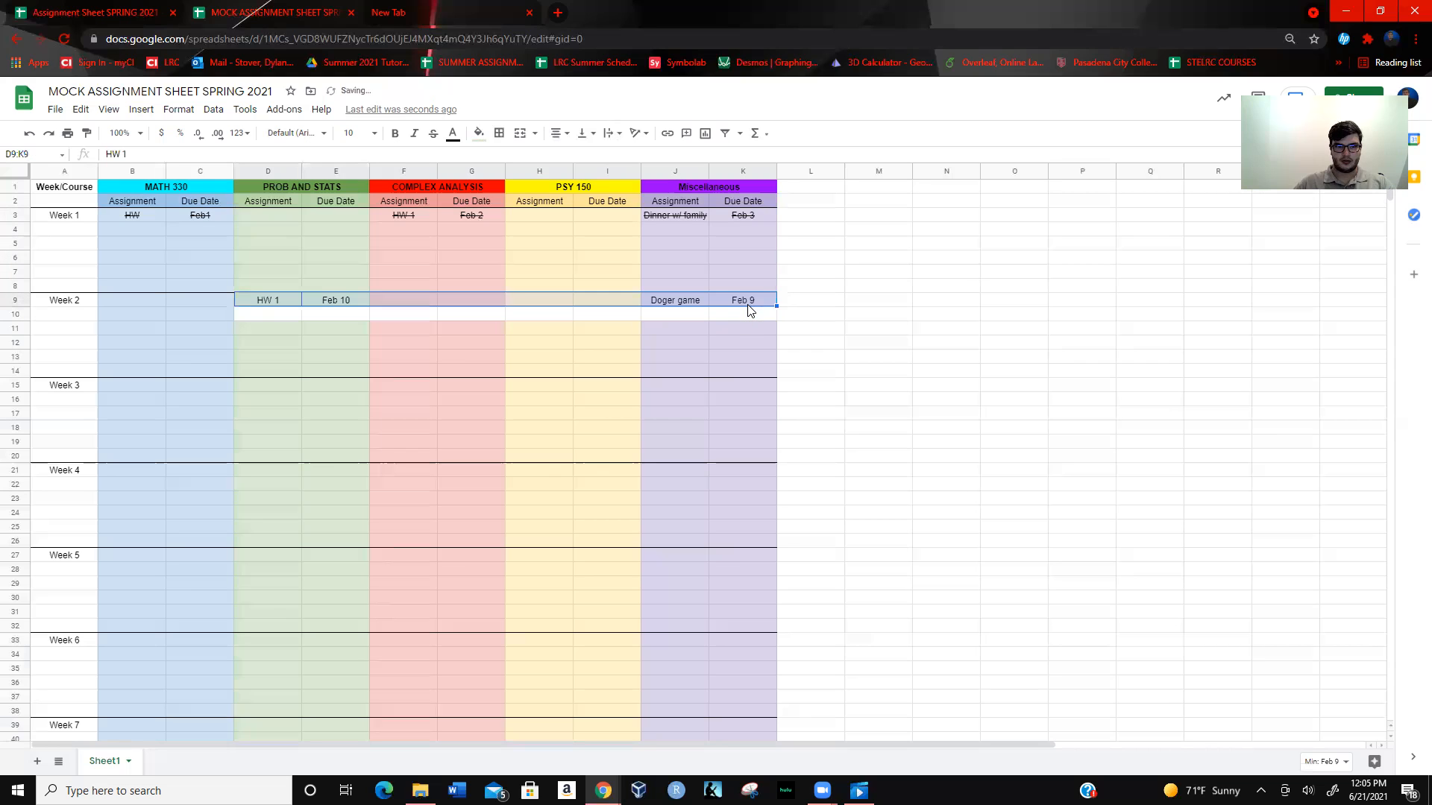
pyautogui.click(679, 372)
pyautogui.hotkey('ctrl', 'z')
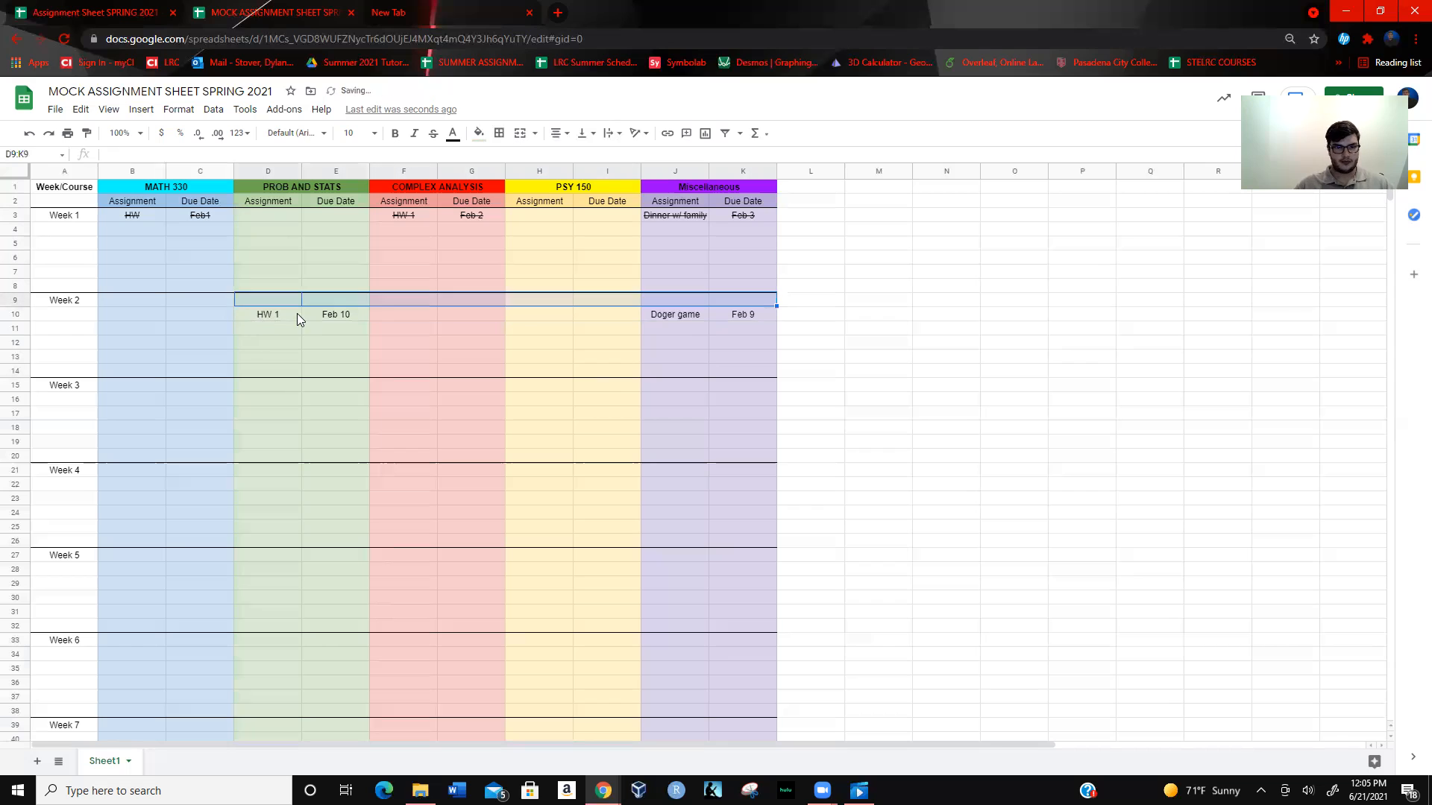
pyautogui.click(401, 401)
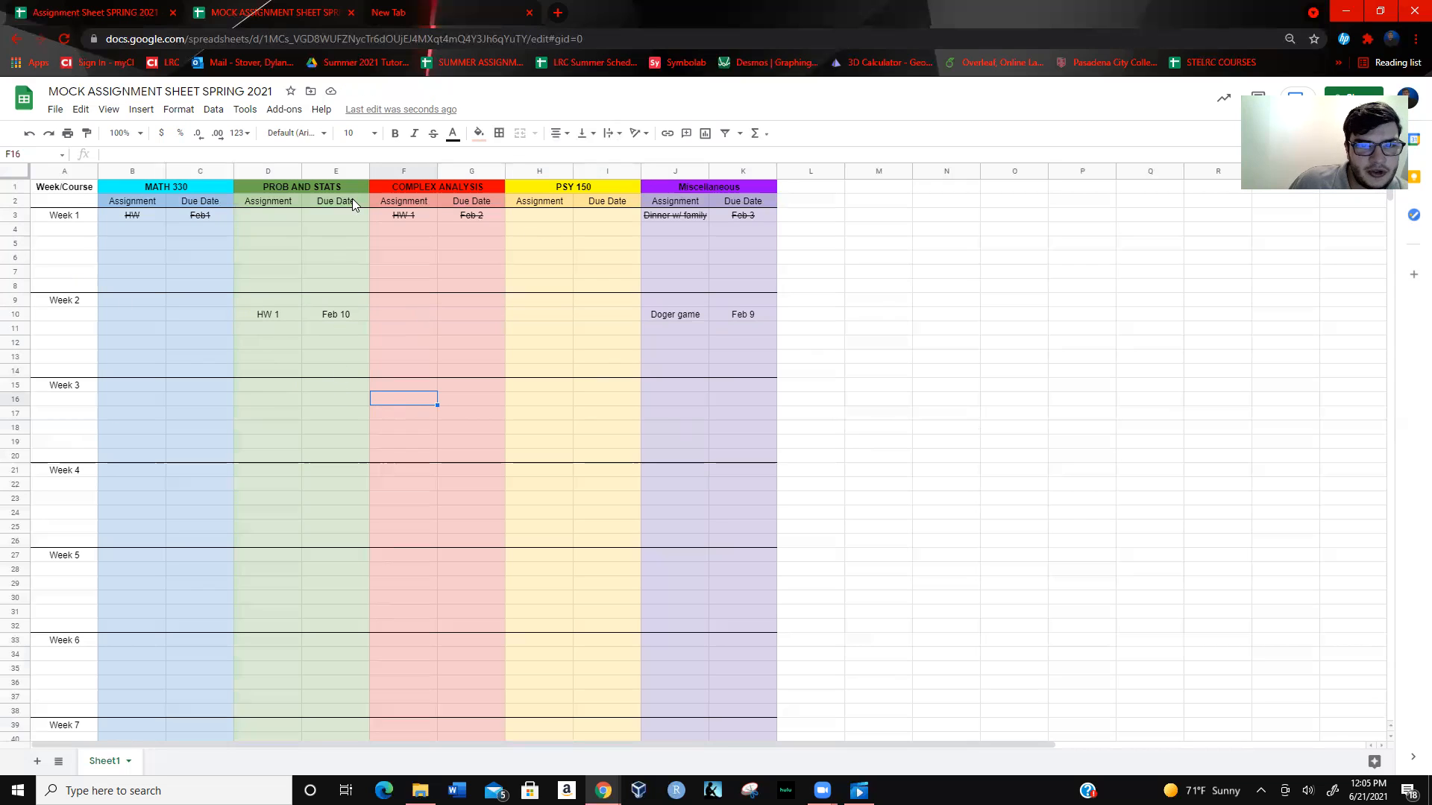
# - Look over the remaining weekly blocks, examining the Week 12 cells across the course columns
pyautogui.scroll(-3, 529, 216)
pyautogui.scroll(-7, 527, 221)
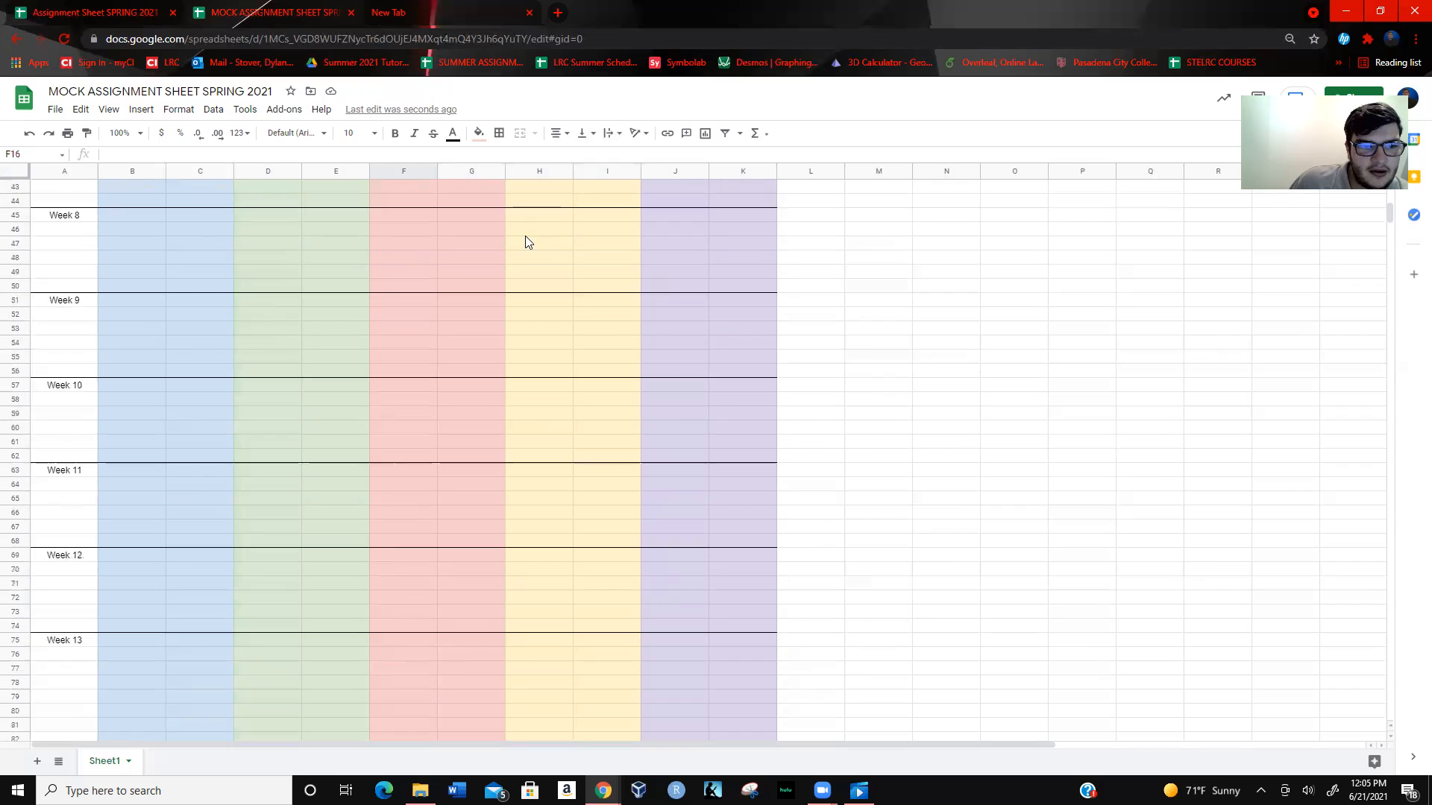
pyautogui.moveTo(120, 346); pyautogui.dragTo(198, 342)
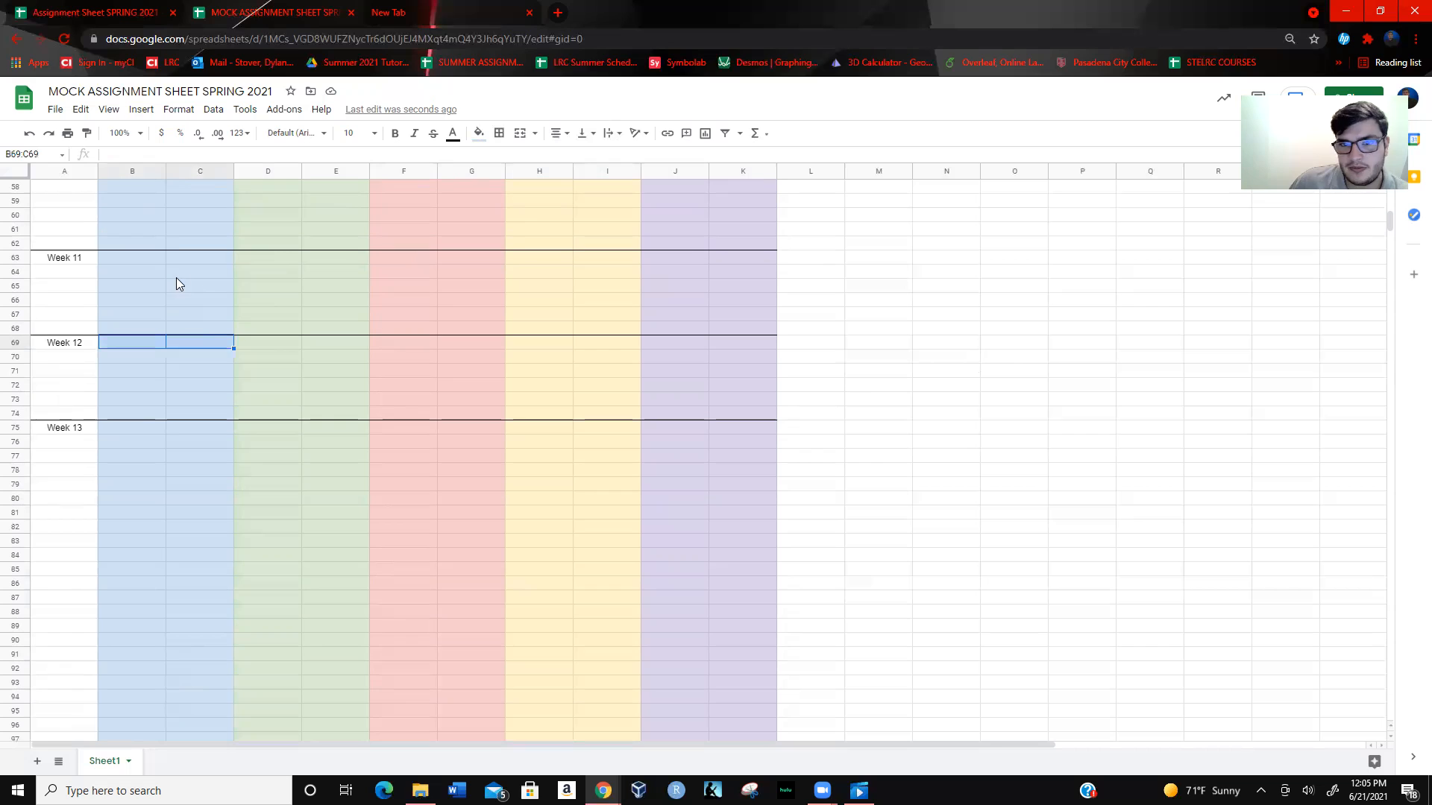
pyautogui.moveTo(292, 343); pyautogui.dragTo(333, 341)
pyautogui.moveTo(423, 346); pyautogui.dragTo(760, 344)
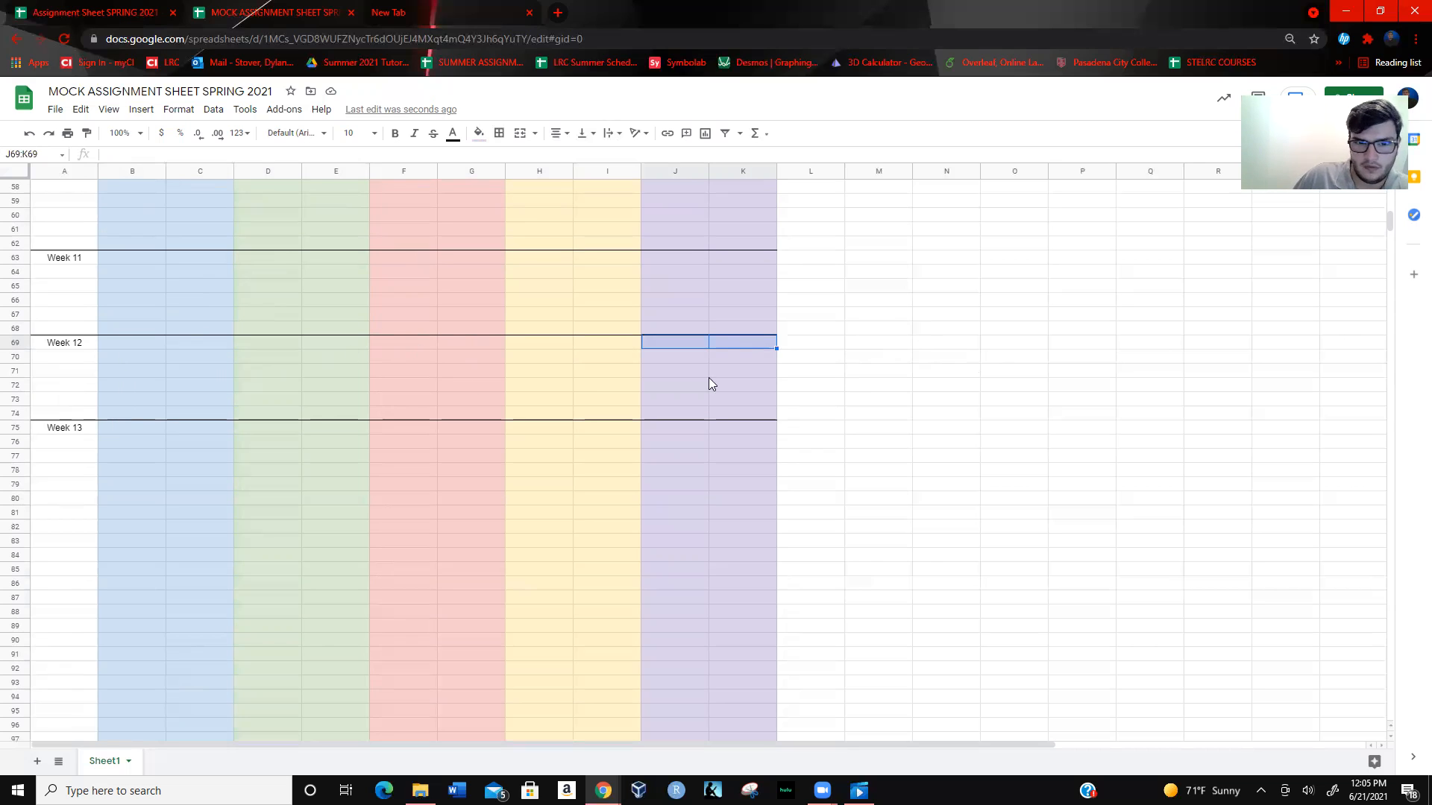
pyautogui.scroll(15, 759, 492)
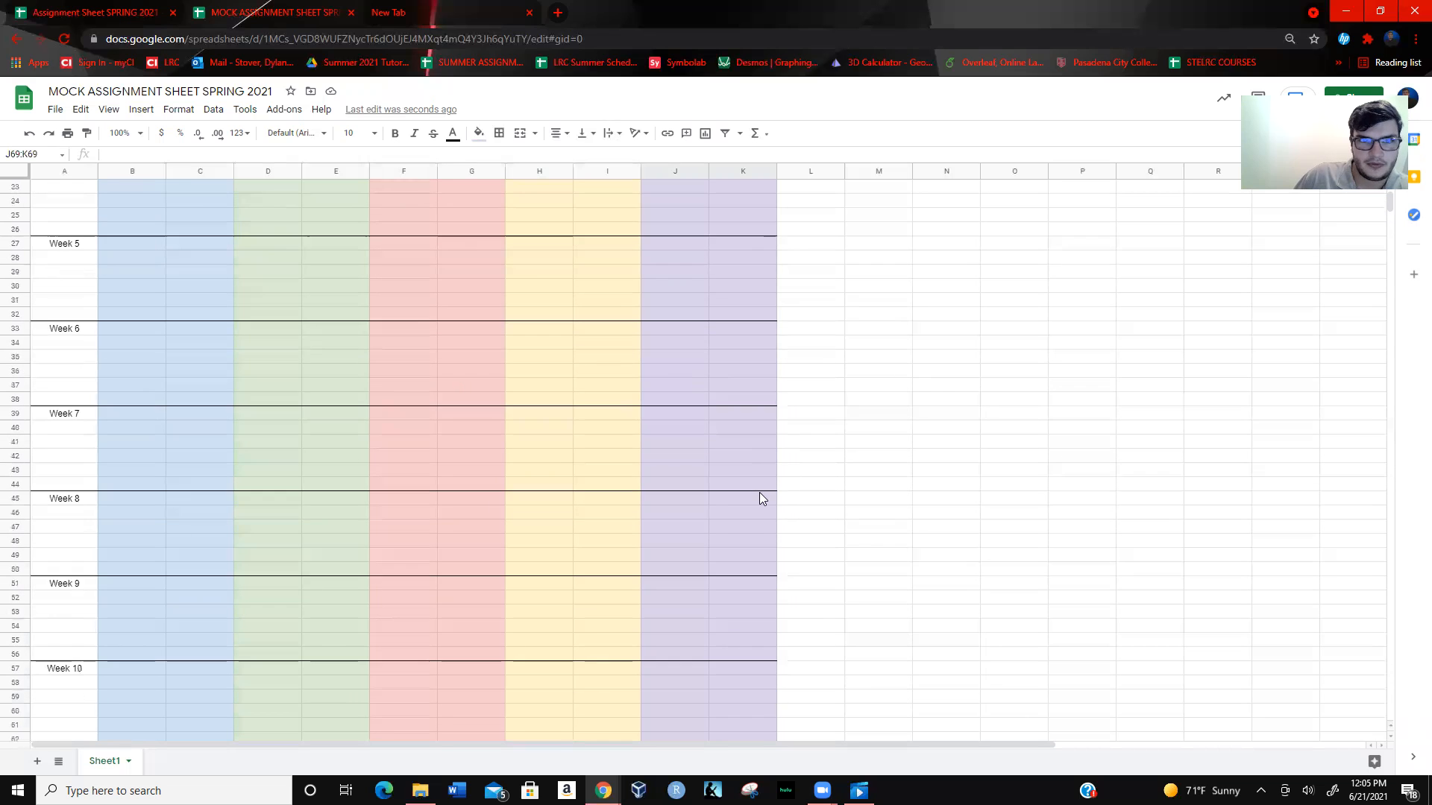
pyautogui.click(875, 306)
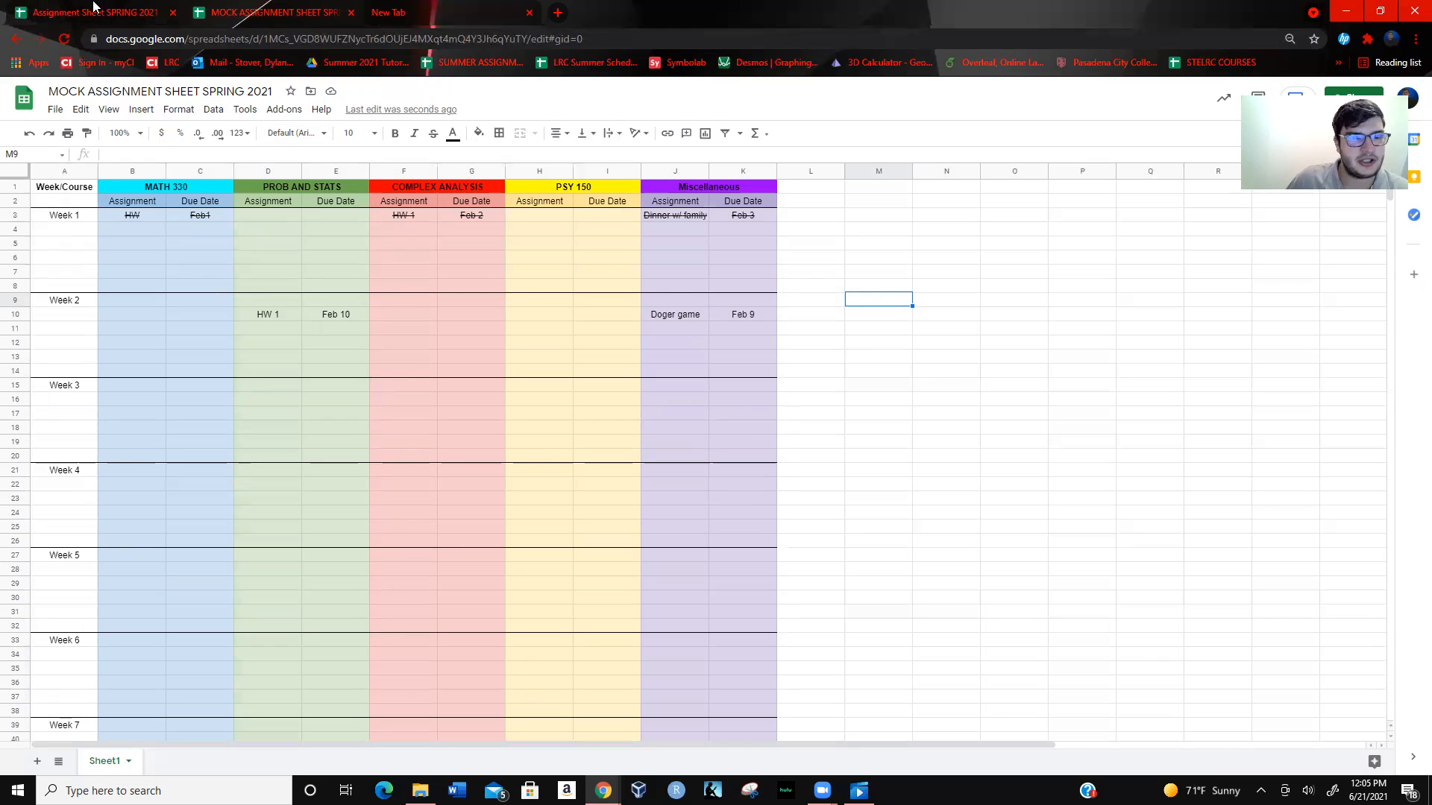
# - Switch to the Assignment Sheet SPRING 2021 spreadsheet and review its course headers and weekly assignments as a filled-in example
pyautogui.click(98, 9)
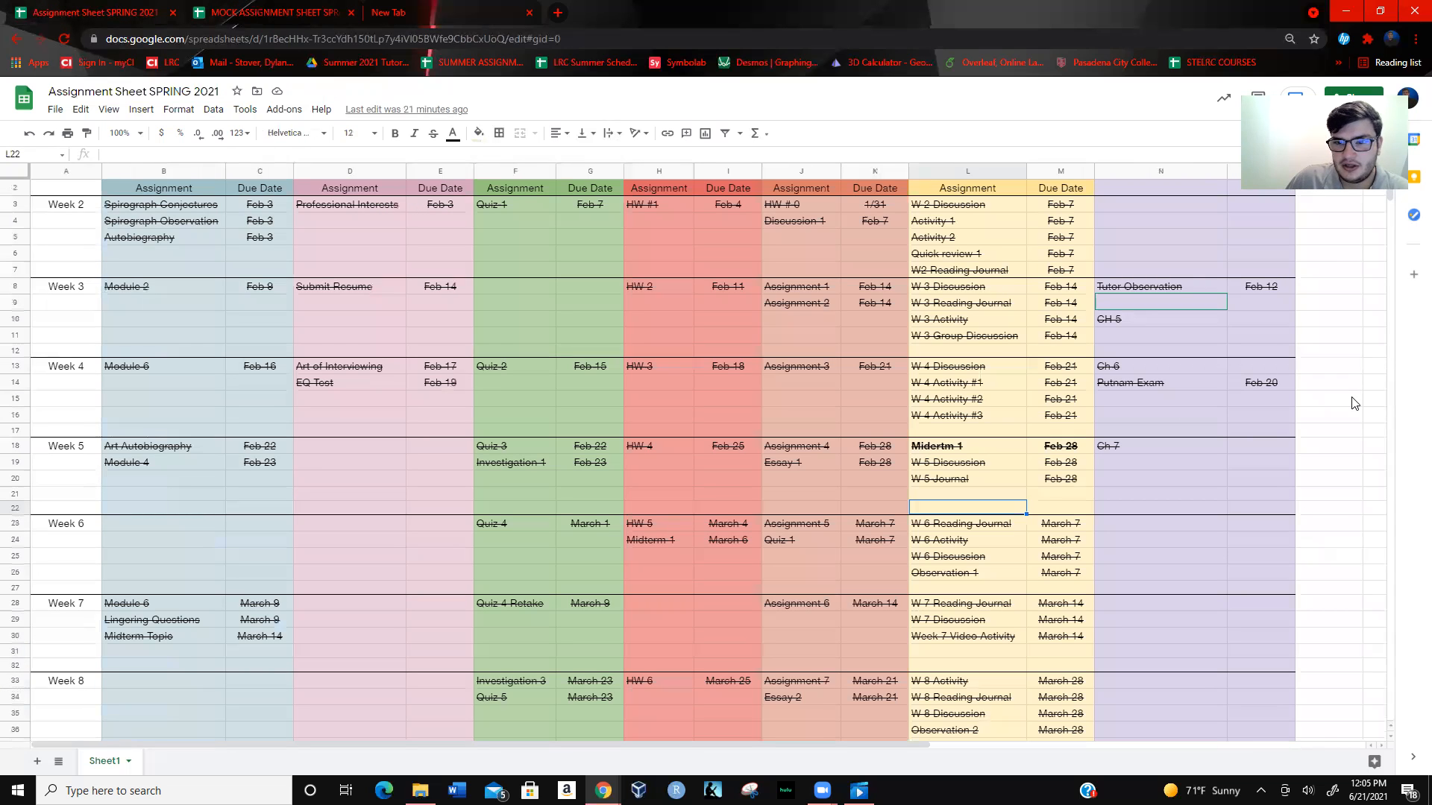
pyautogui.click(1315, 403)
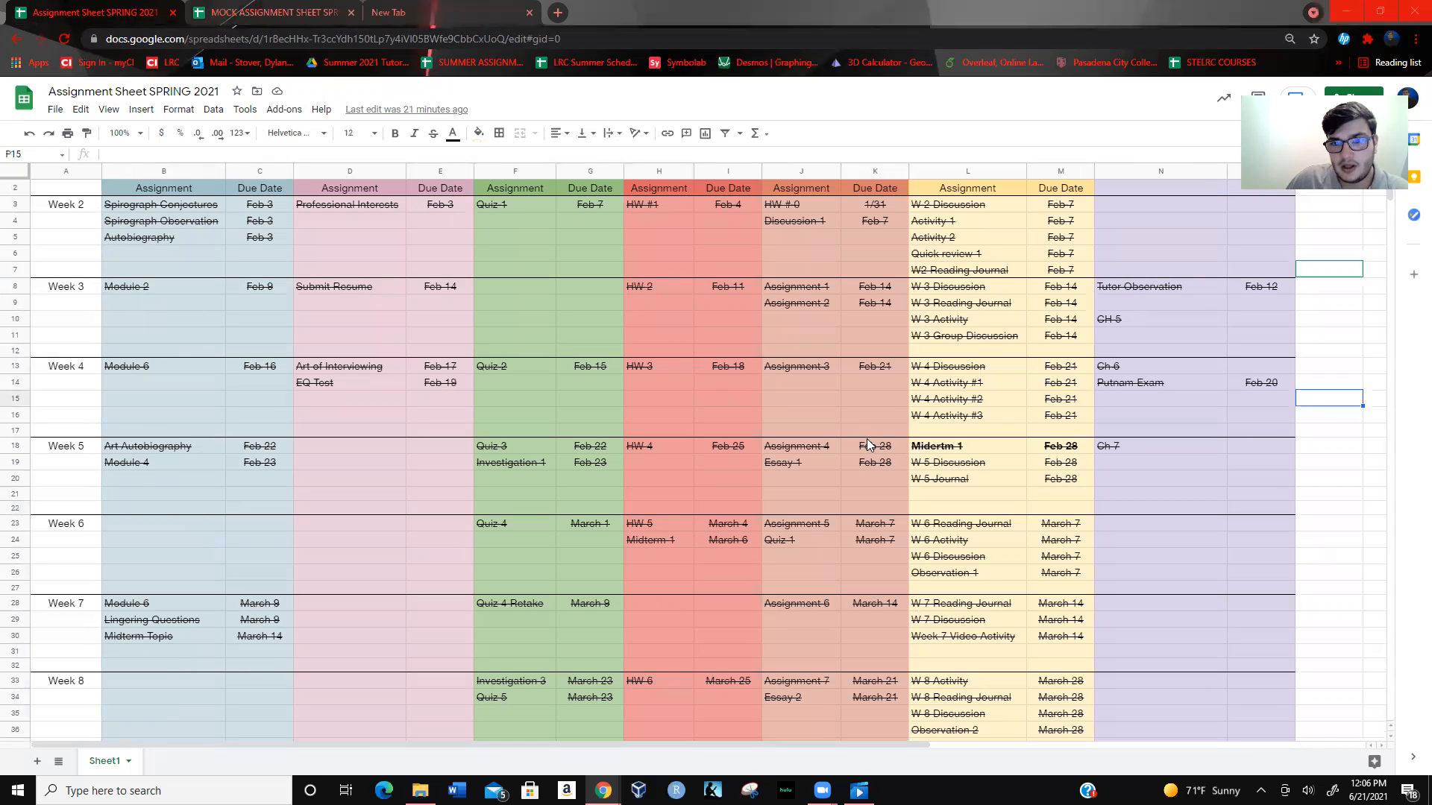
pyautogui.click(1353, 558)
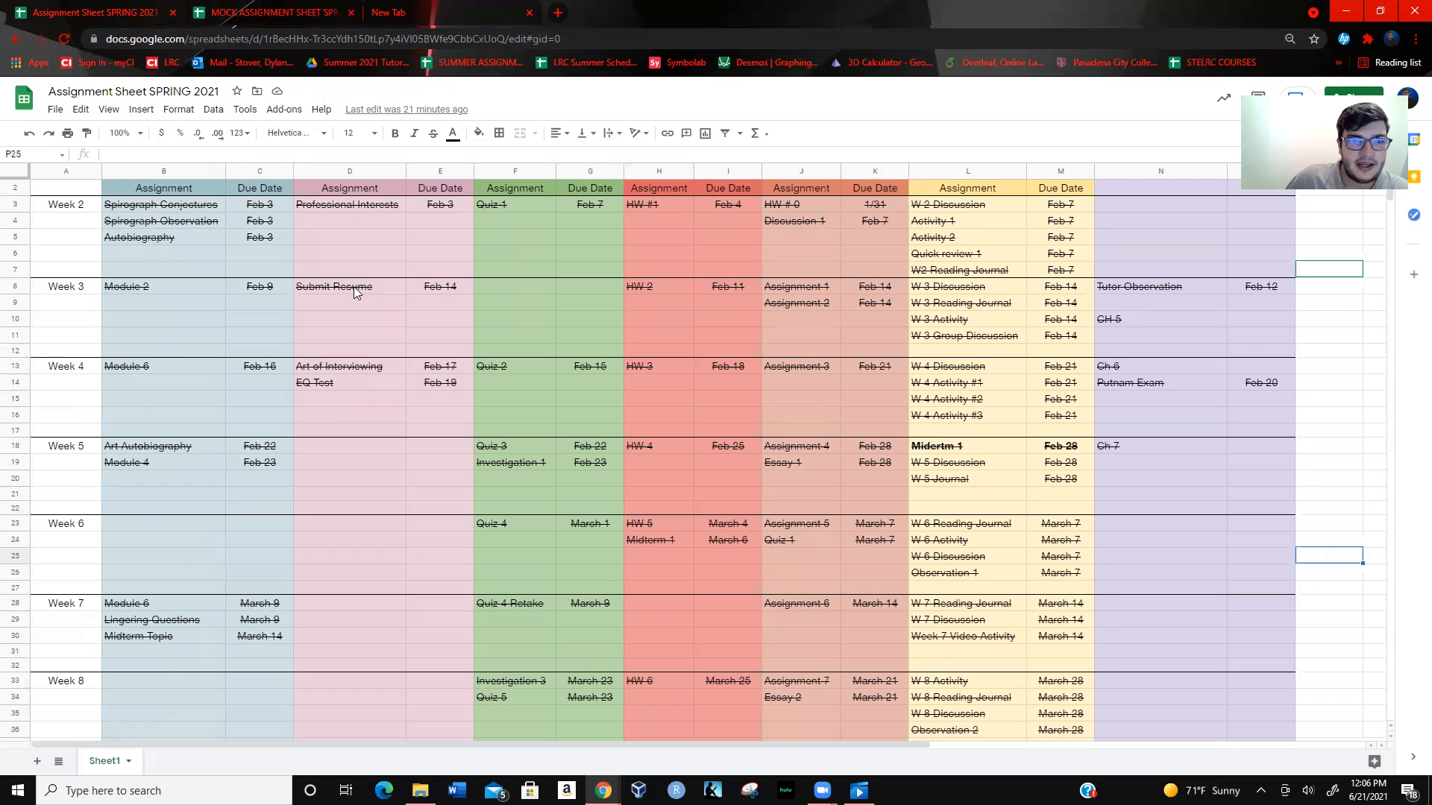
pyautogui.scroll(-1, 356, 288)
pyautogui.scroll(2, 363, 291)
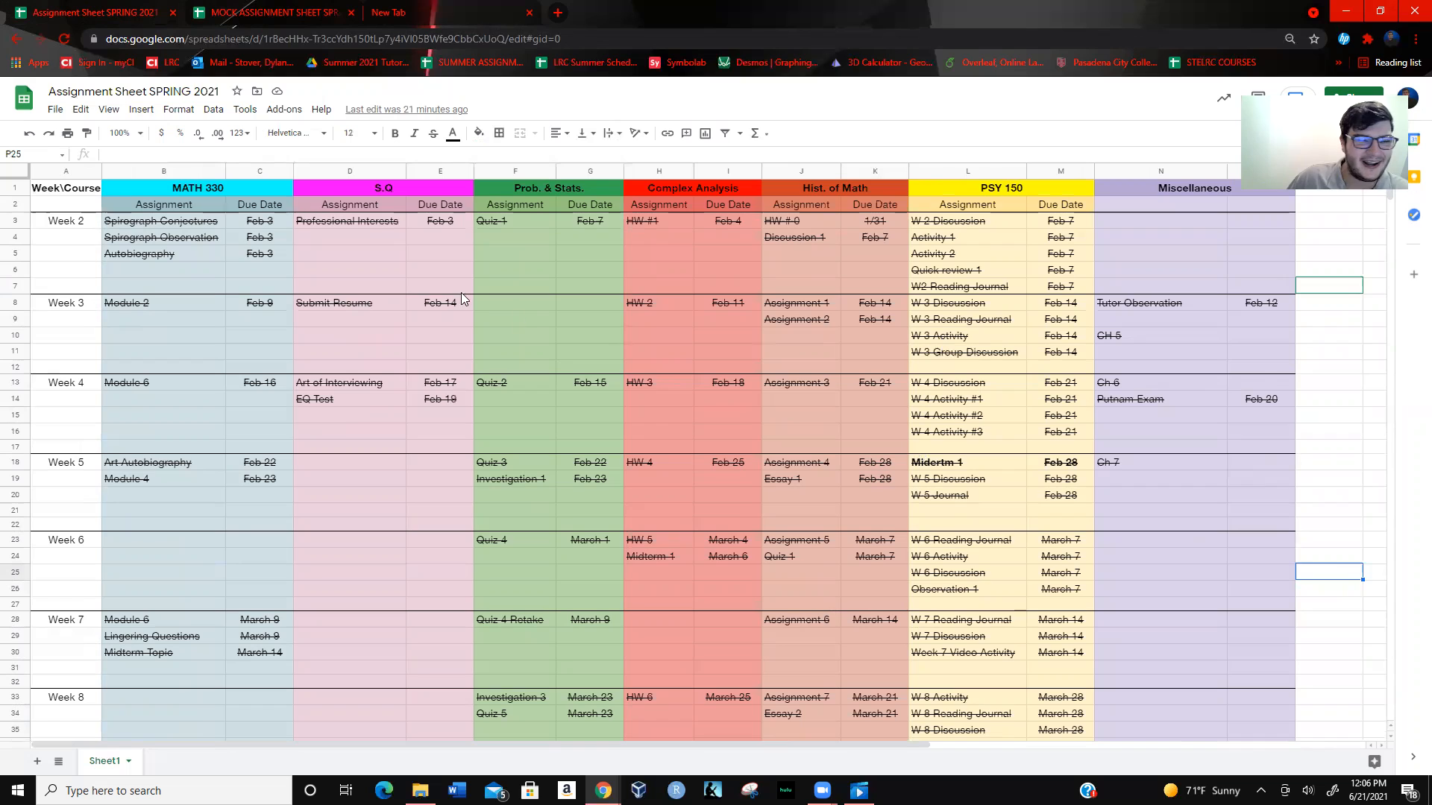
# - Review the bolded midterm and project entries with their due dates in the Week 5, 9, 12 and 13 blocks
pyautogui.scroll(-9, 916, 370)
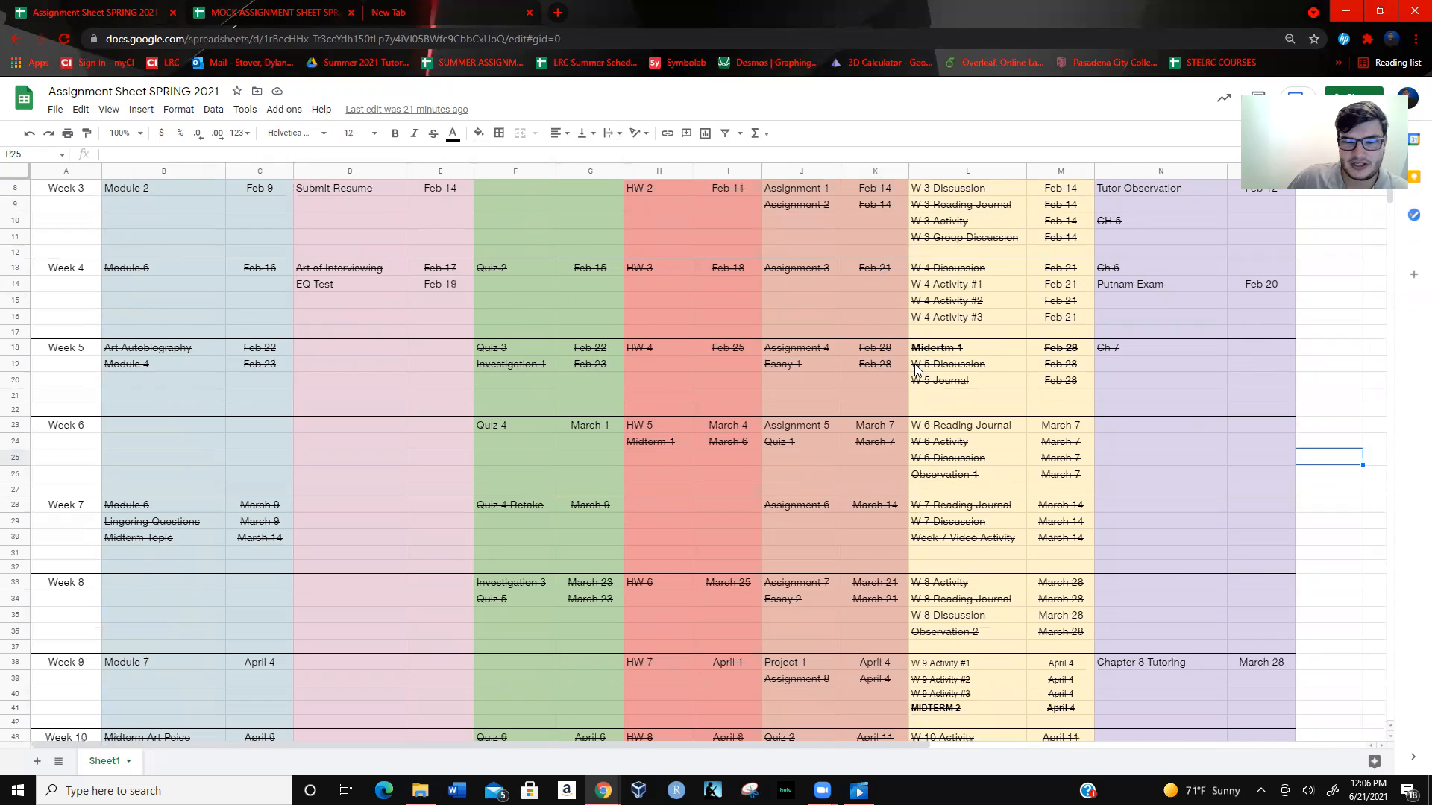
pyautogui.scroll(9, 914, 363)
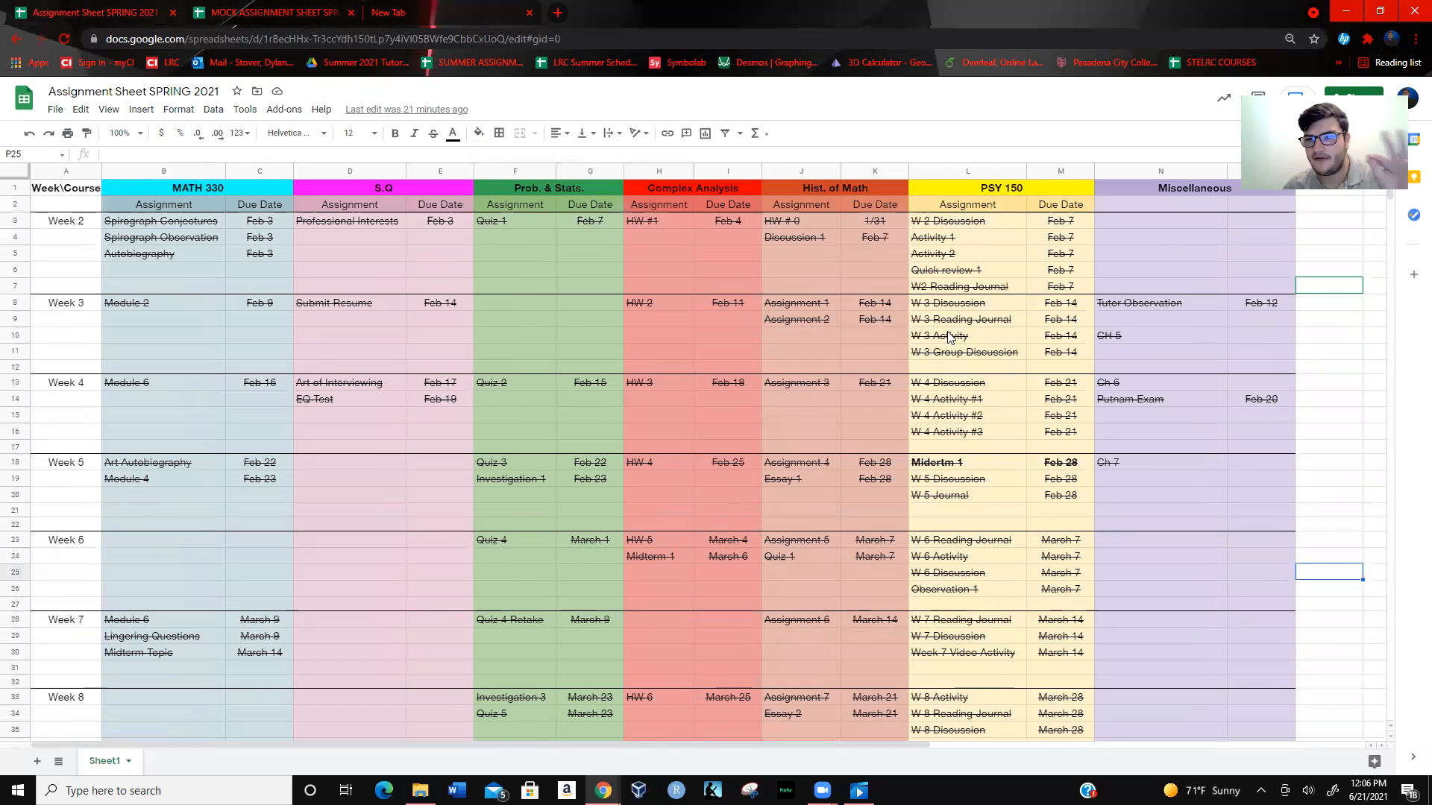
pyautogui.moveTo(936, 466); pyautogui.dragTo(1077, 465)
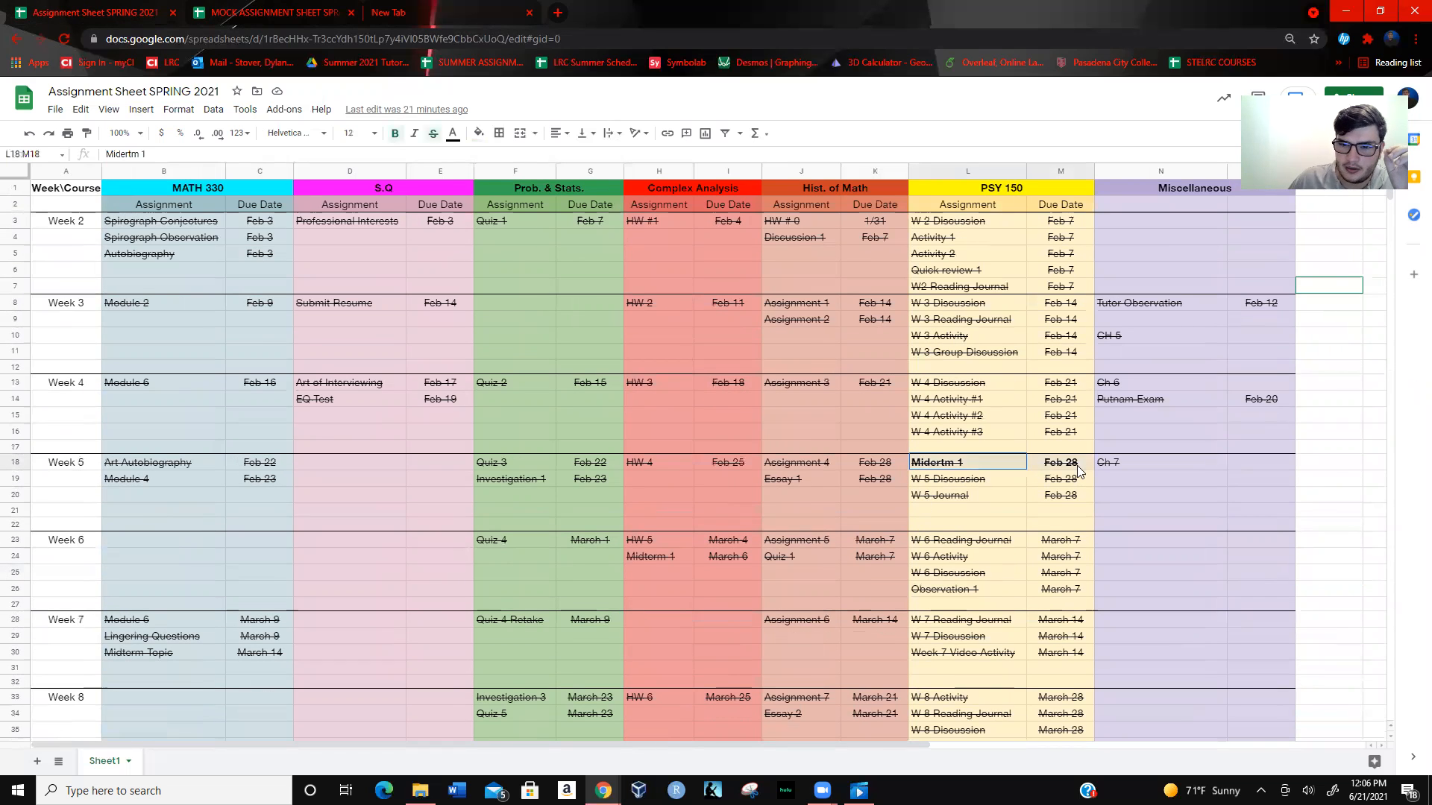
pyautogui.scroll(-4, 1055, 467)
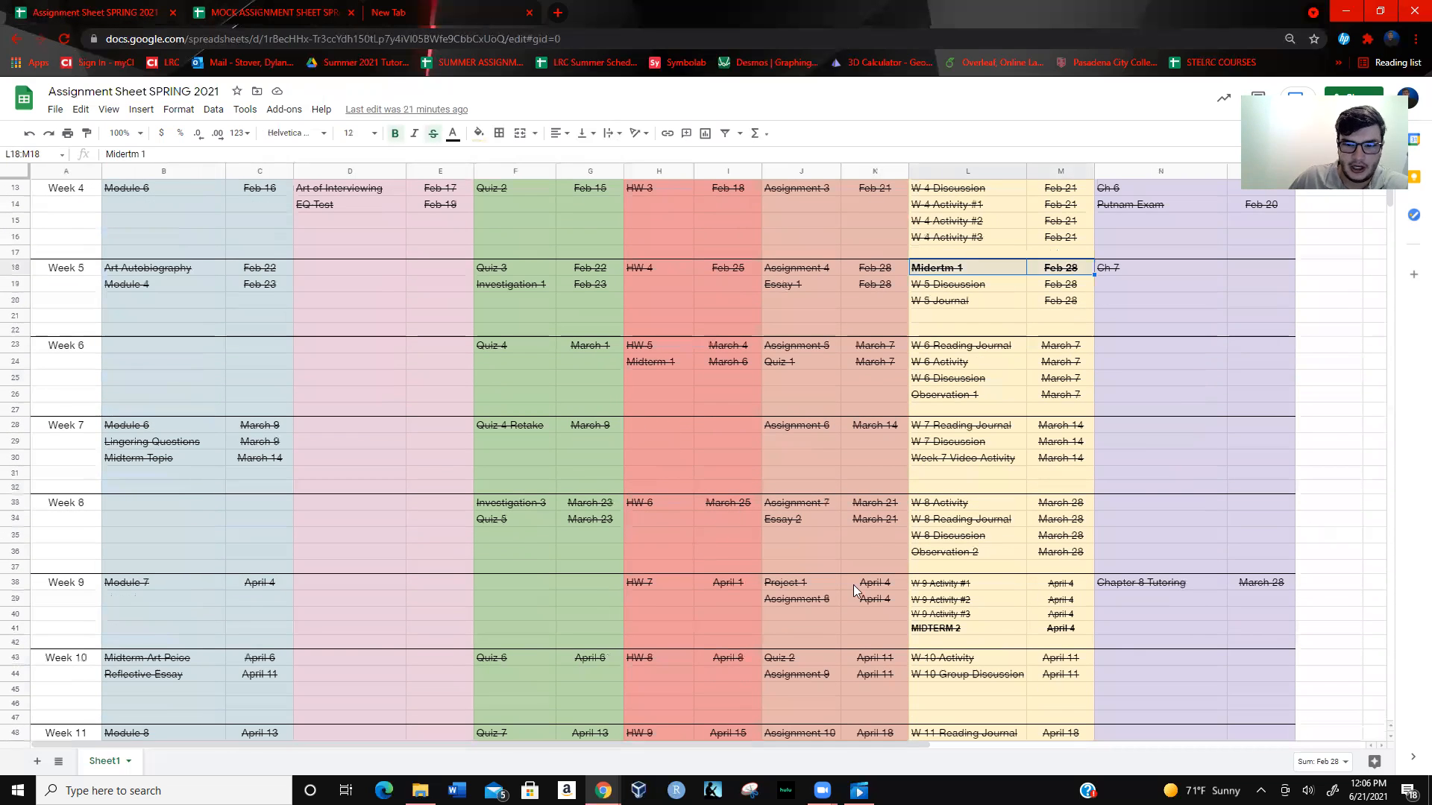
pyautogui.moveTo(943, 628); pyautogui.dragTo(1061, 628)
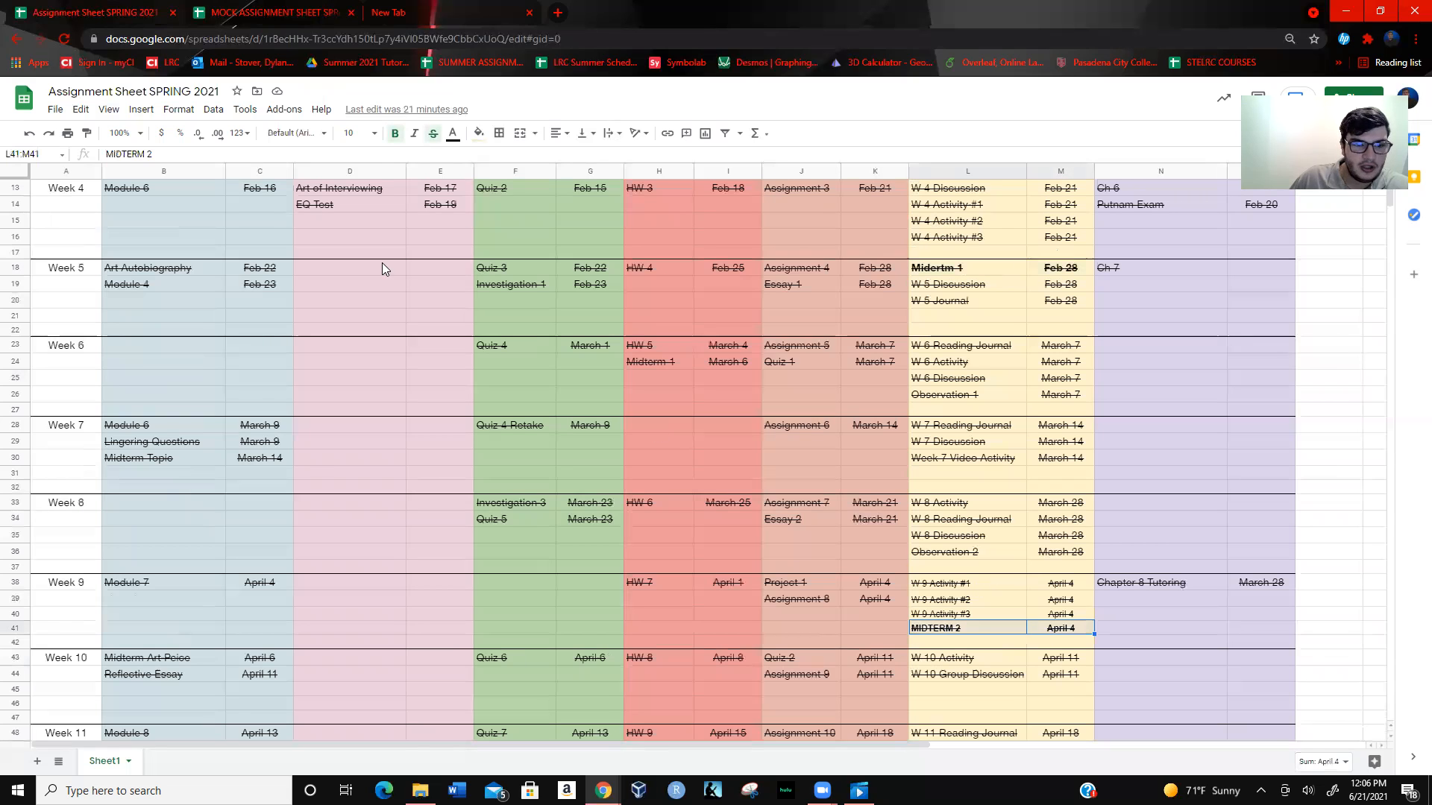
pyautogui.scroll(-5, 382, 269)
pyautogui.click(157, 679)
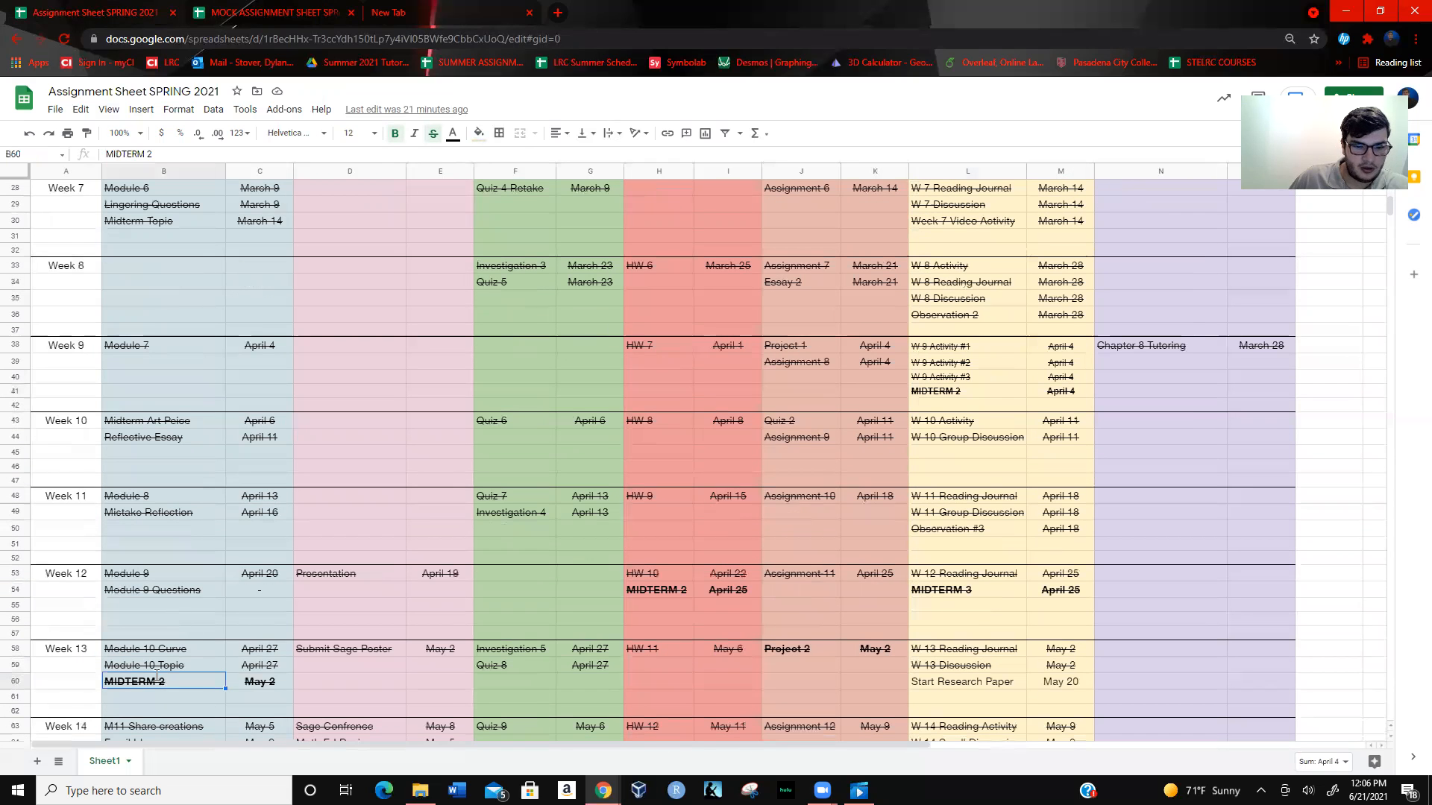
pyautogui.click(797, 647)
pyautogui.click(660, 591)
pyautogui.moveTo(693, 589); pyautogui.dragTo(755, 586)
# - Examine the Finals block's bolded paper and exam entries, and look over the whole semester's weekly blocks once more
pyautogui.scroll(-6, 754, 586)
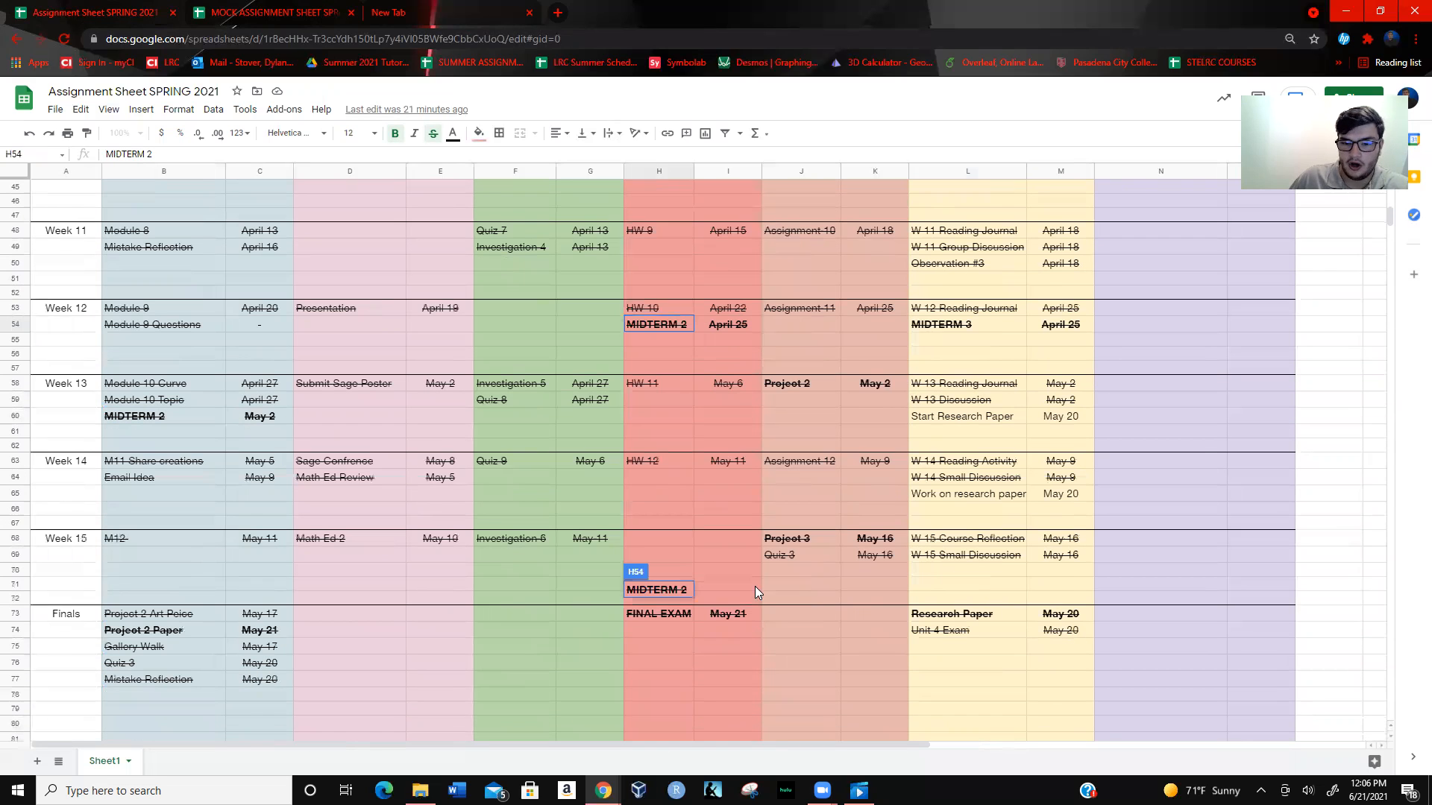
pyautogui.click(765, 658)
pyautogui.moveTo(155, 630); pyautogui.dragTo(275, 627)
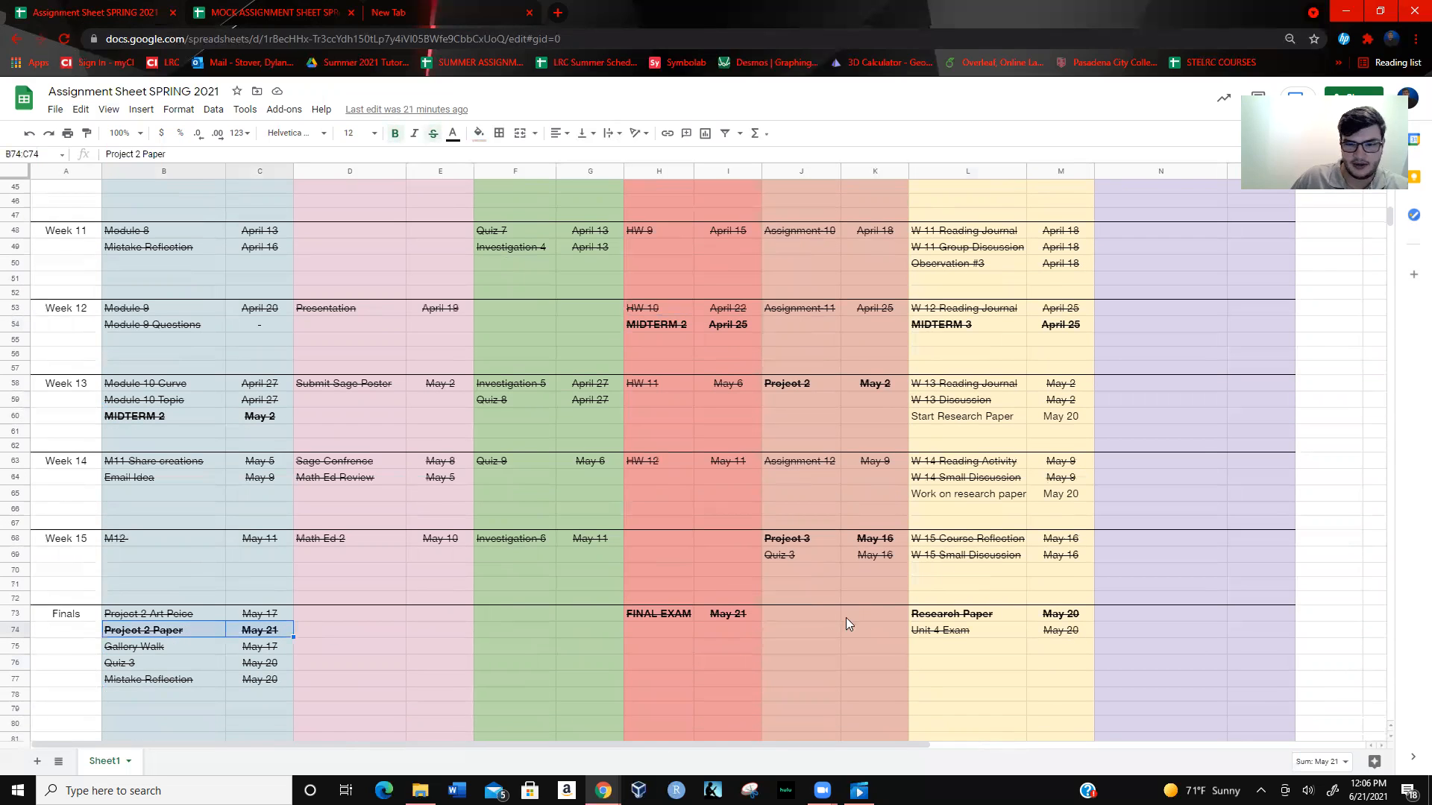
pyautogui.click(939, 599)
pyautogui.keyDown('shift'); pyautogui.click(1044, 613); pyautogui.keyUp('shift')
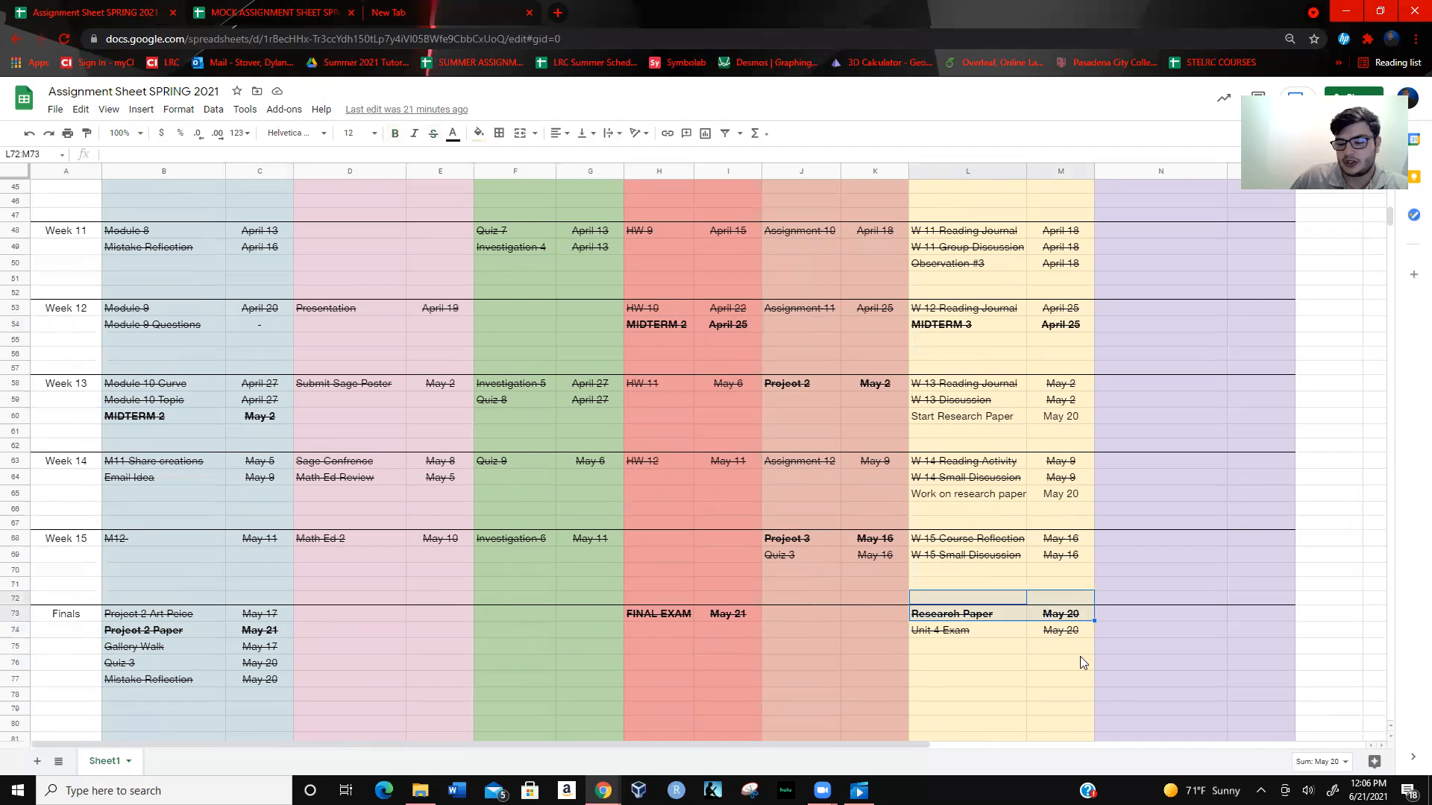
pyautogui.click(1100, 707)
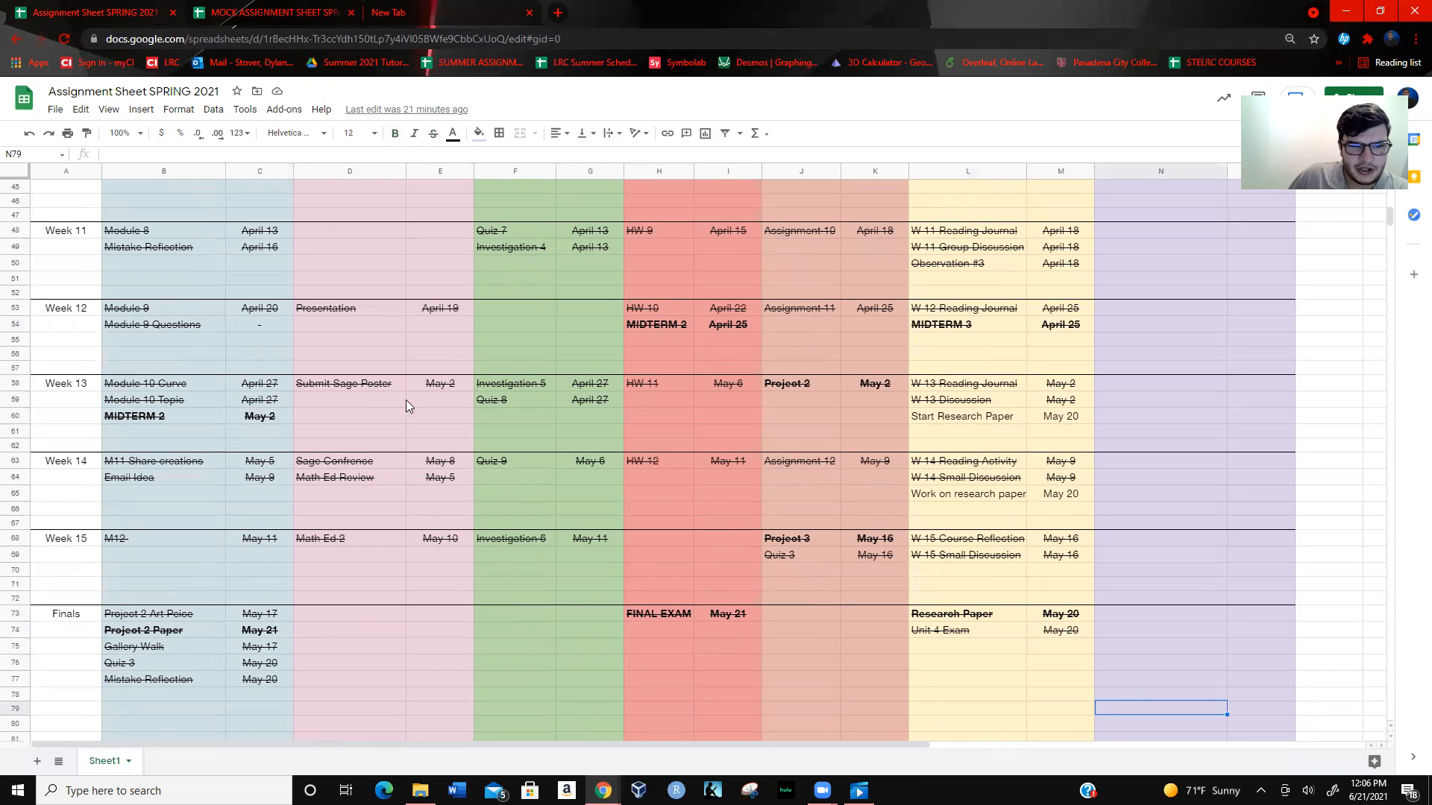
pyautogui.scroll(15, 415, 389)
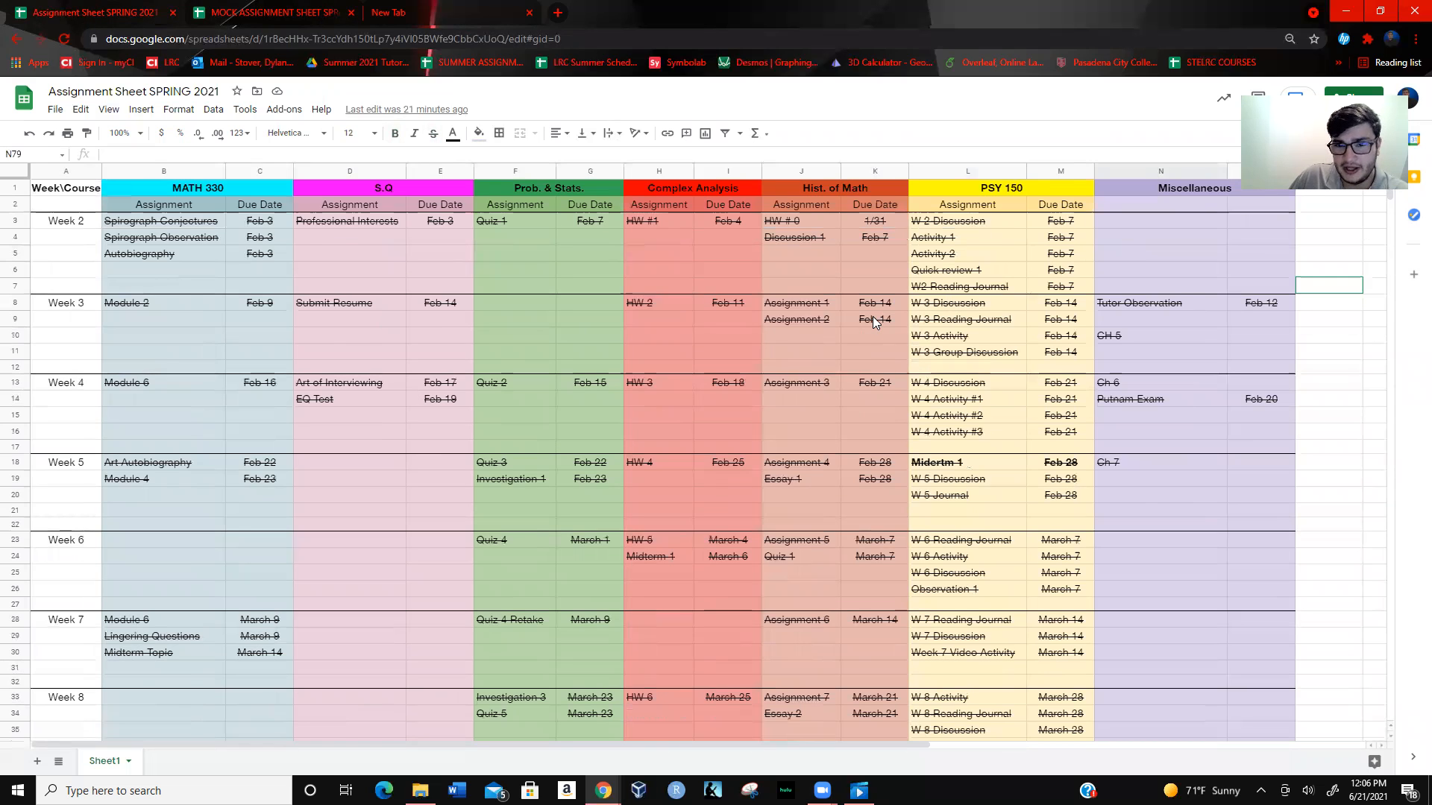
pyautogui.scroll(-13, 872, 315)
pyautogui.scroll(-3, 872, 321)
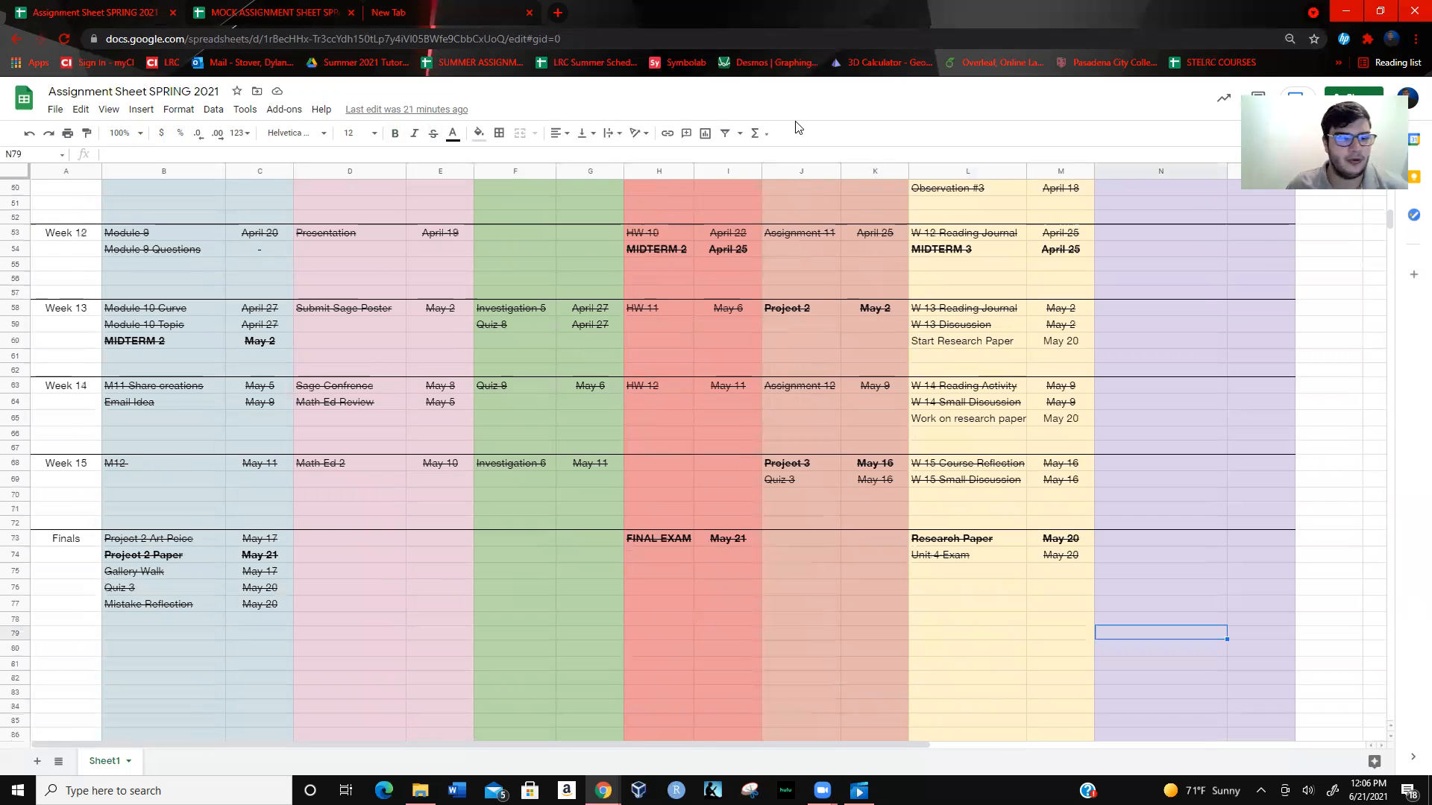
pyautogui.scroll(14, 453, 535)
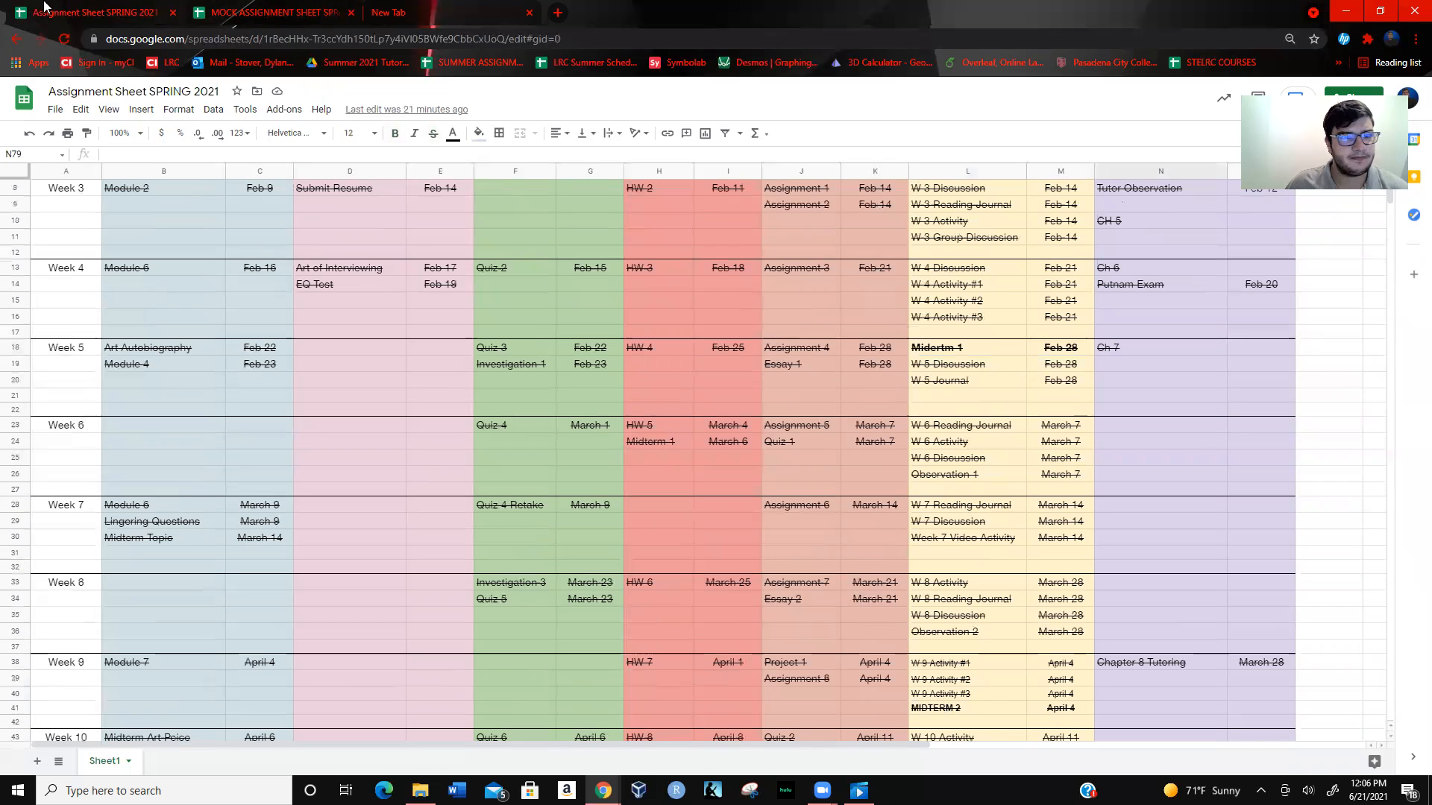
# - Switch to the MOCK ASSIGNMENT SHEET SPRING 2021 spreadsheet and clear the sample entries from the Week 2 block and from Week 1 in B3:K8
pyautogui.click(257, 12)
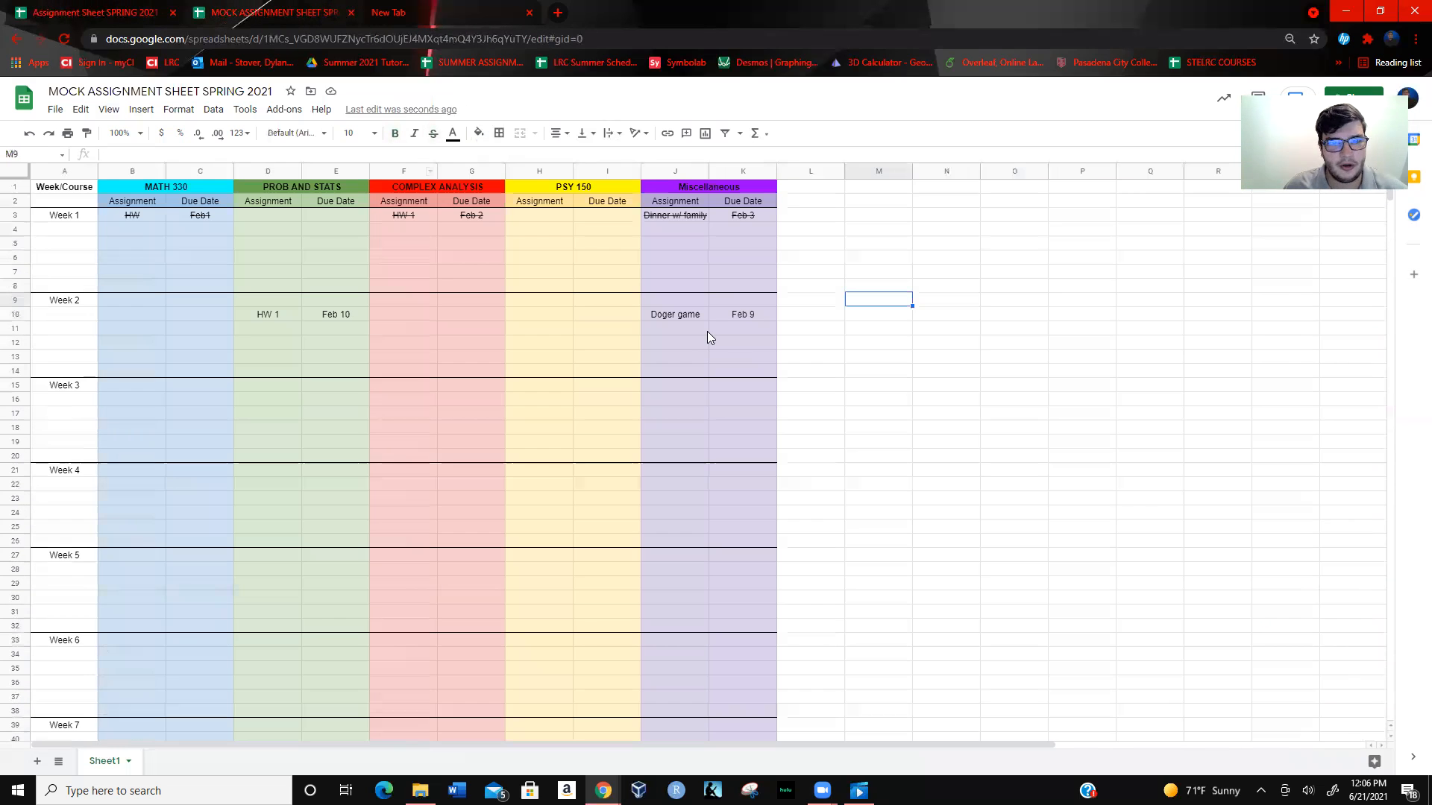
pyautogui.click(365, 370)
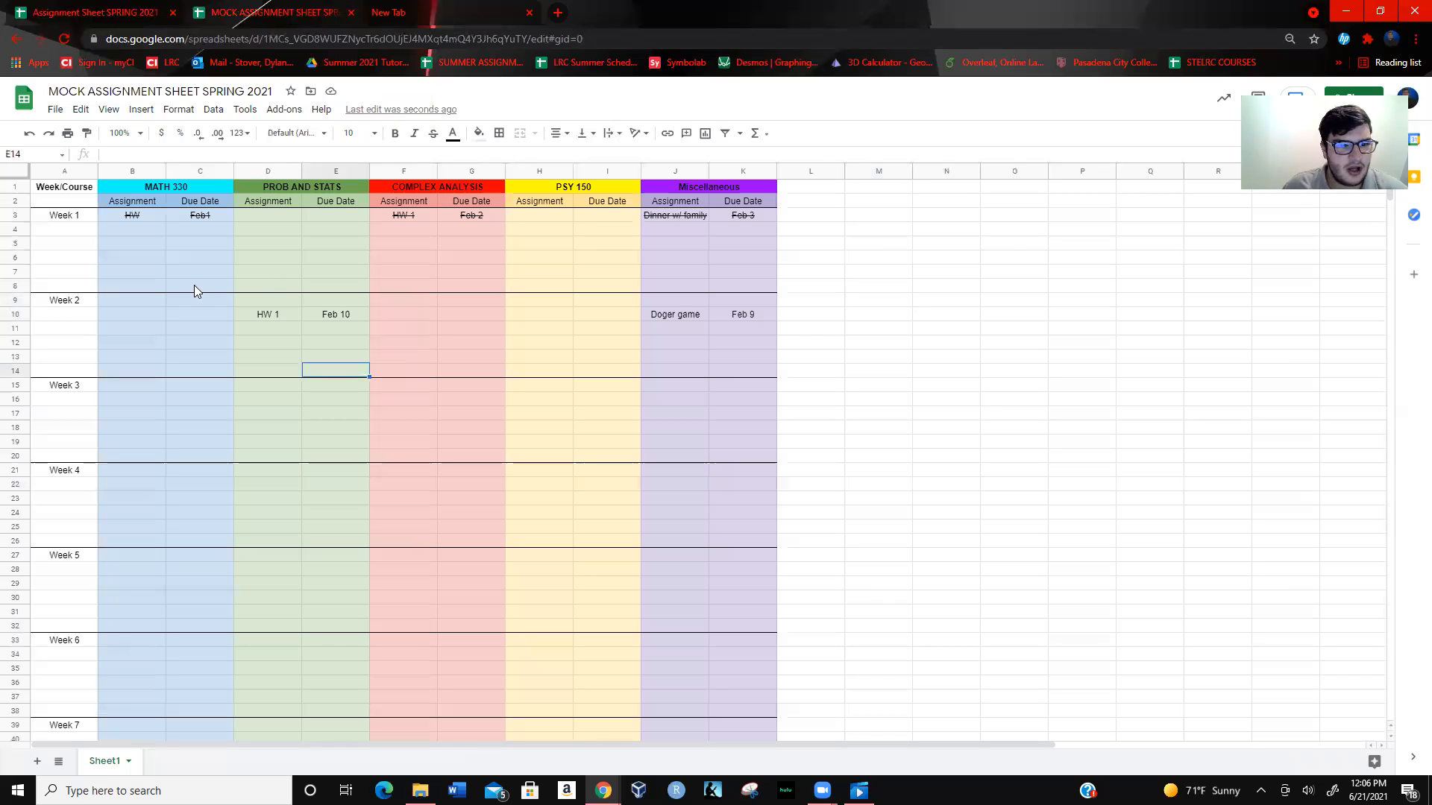
pyautogui.moveTo(149, 299); pyautogui.dragTo(727, 362)
pyautogui.press('Delete')
pyautogui.moveTo(126, 218); pyautogui.dragTo(757, 286)
pyautogui.press('Delete')
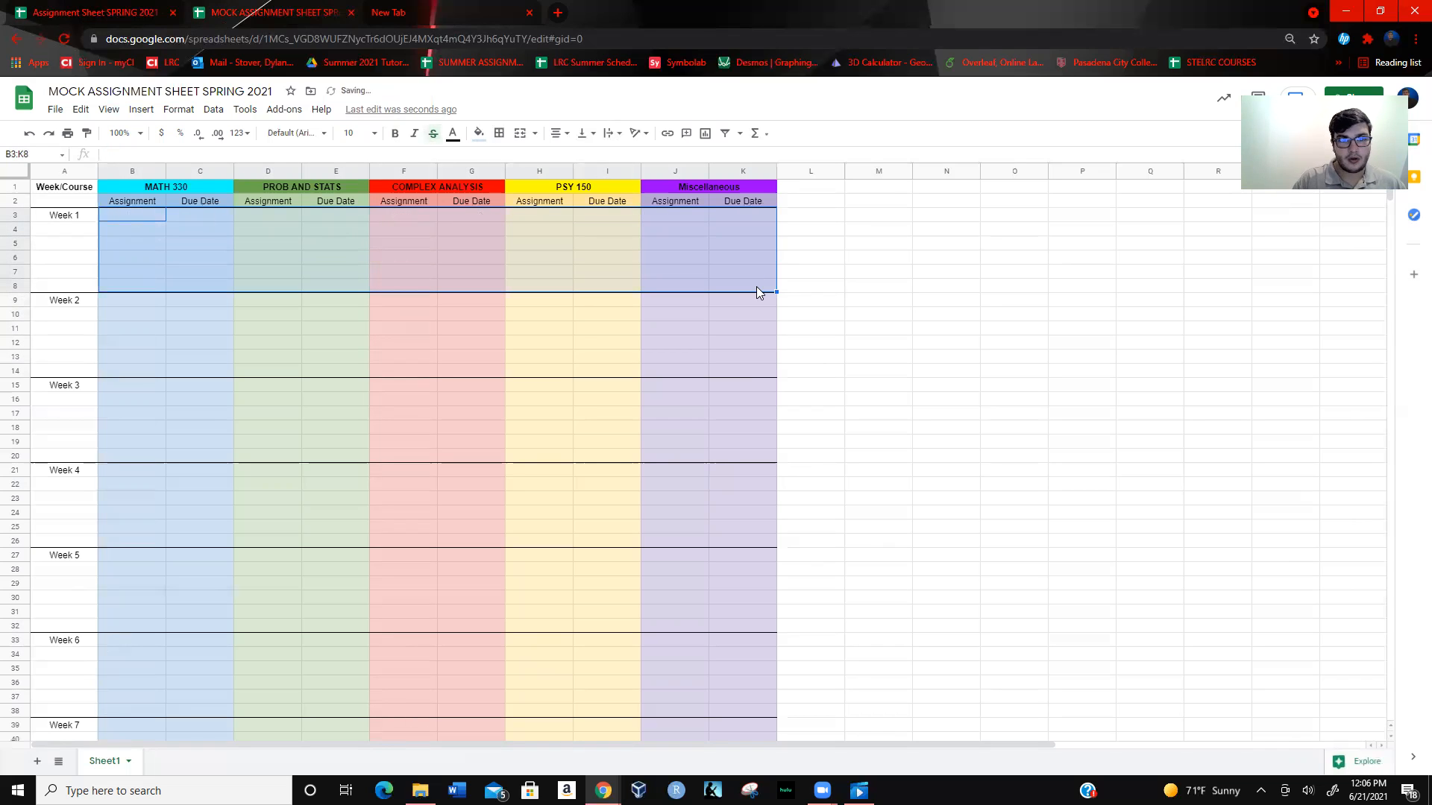
pyautogui.click(1026, 446)
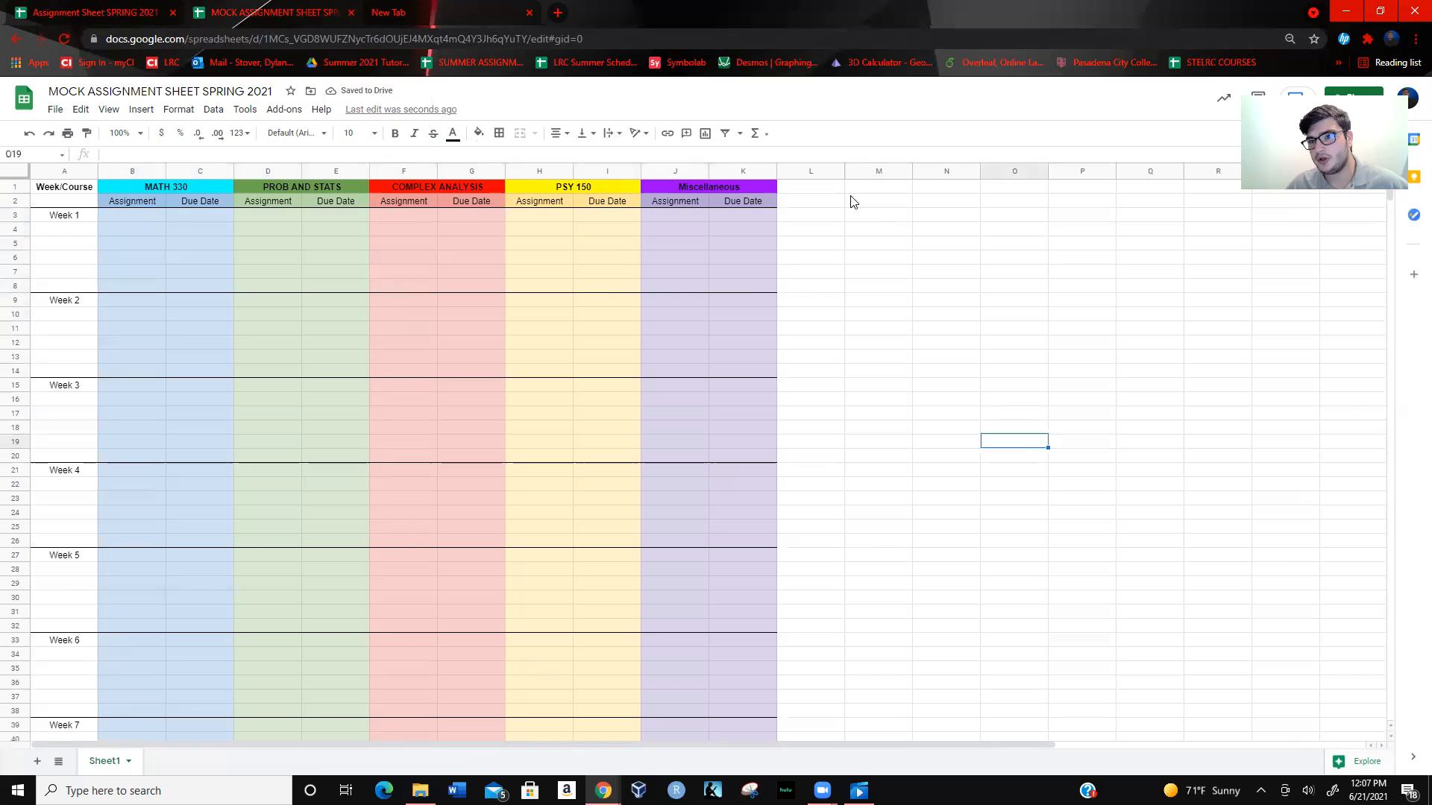